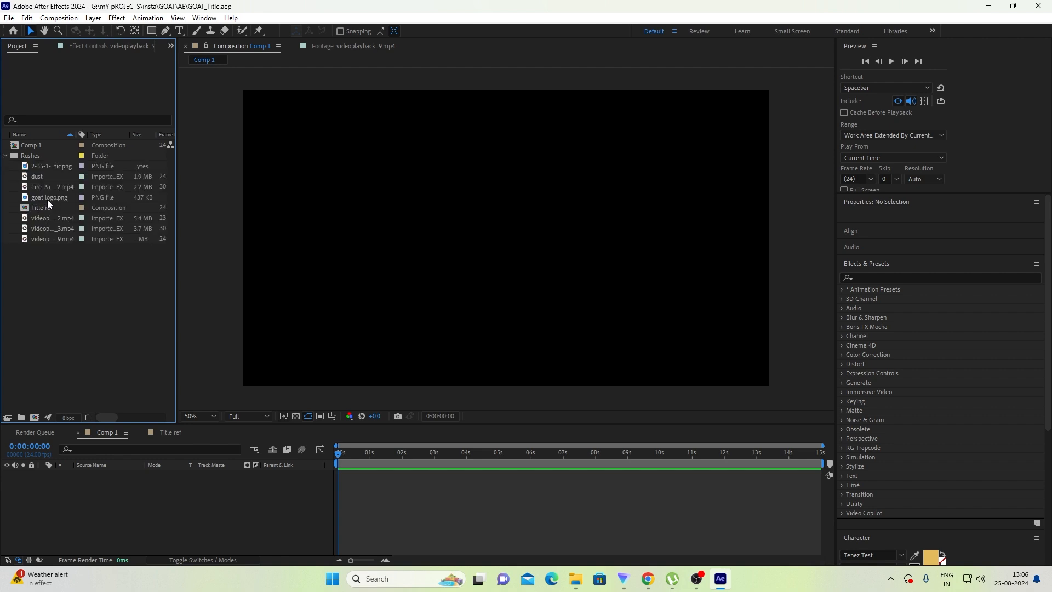
- Add goat logo.png to Comp 1 and make its layer span the composition's full length from frame 0
double_click(49, 198)
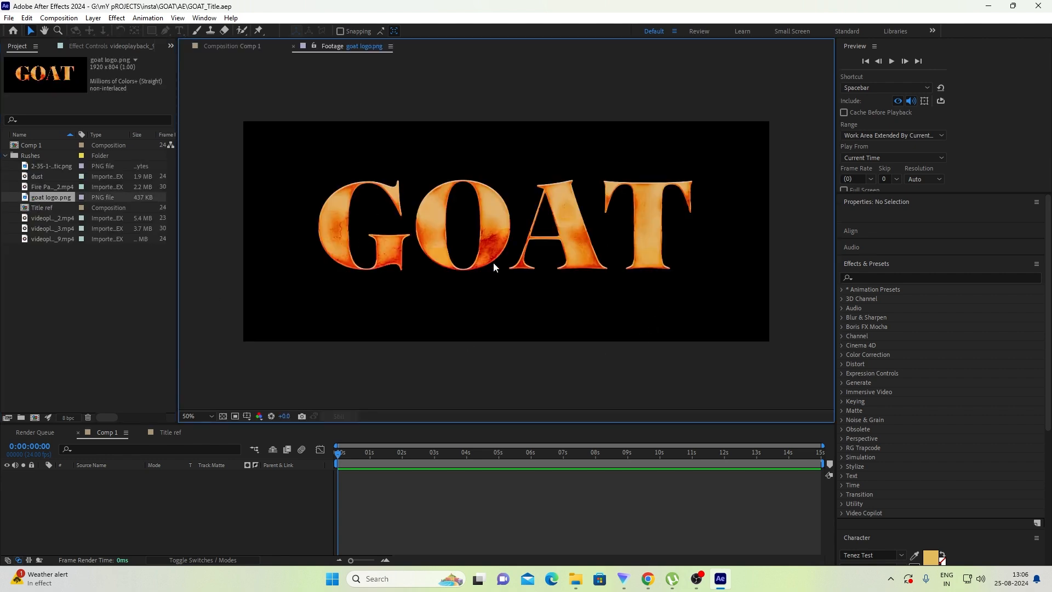
drag(34, 198, 449, 508)
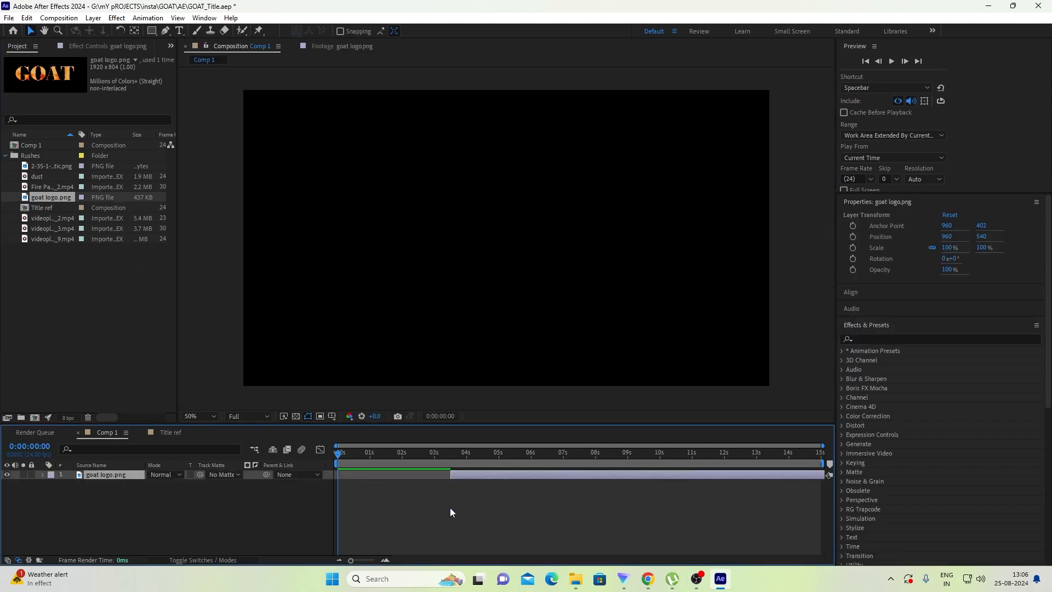
click(449, 507)
drag(476, 474, 353, 477)
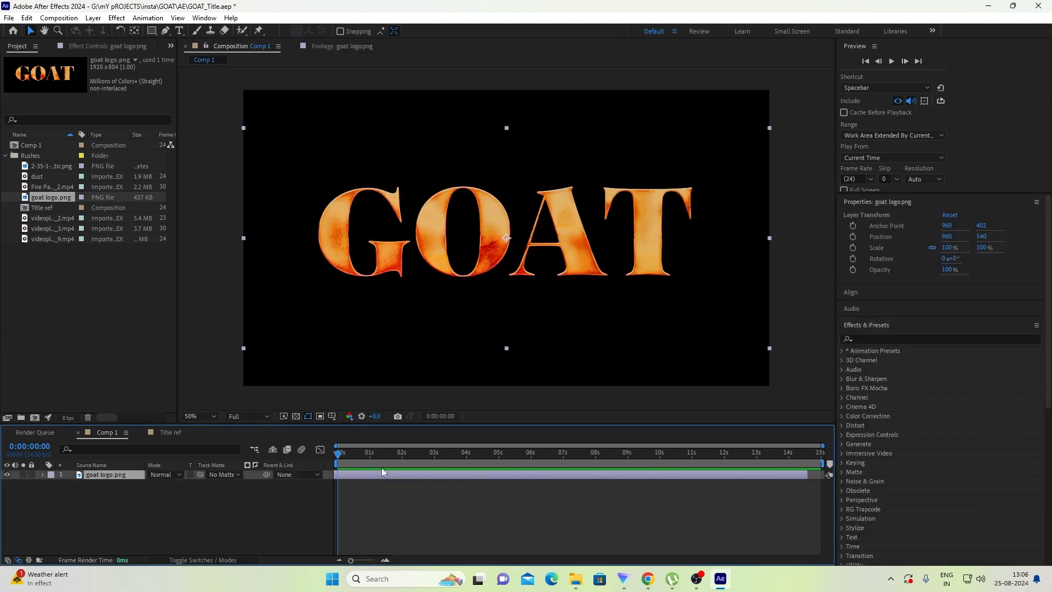
drag(814, 475, 865, 477)
- Set Comp 1's duration to 5 seconds and play it back briefly
right_click(113, 436)
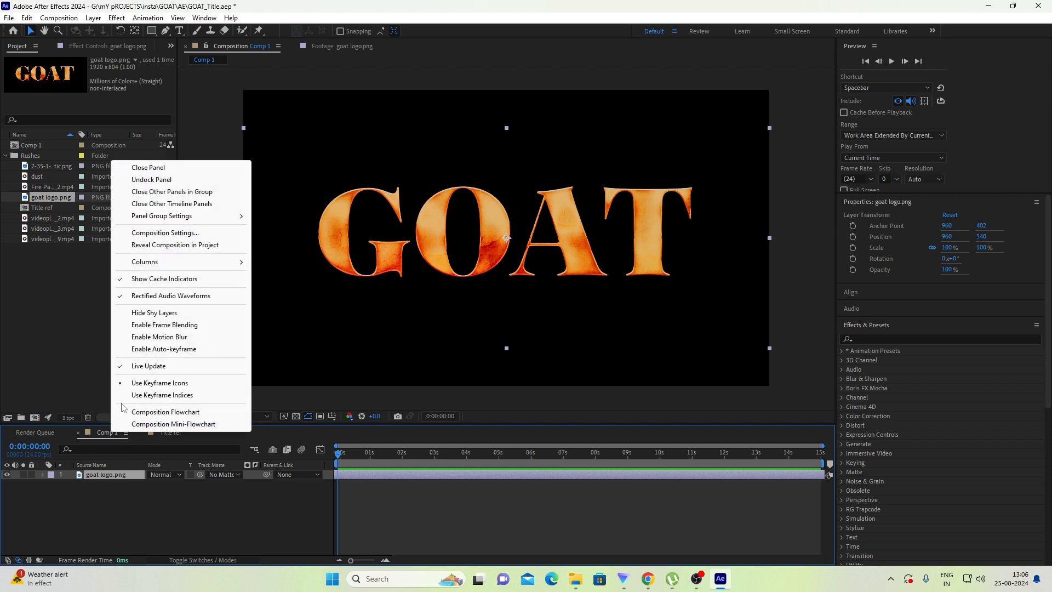
click(171, 233)
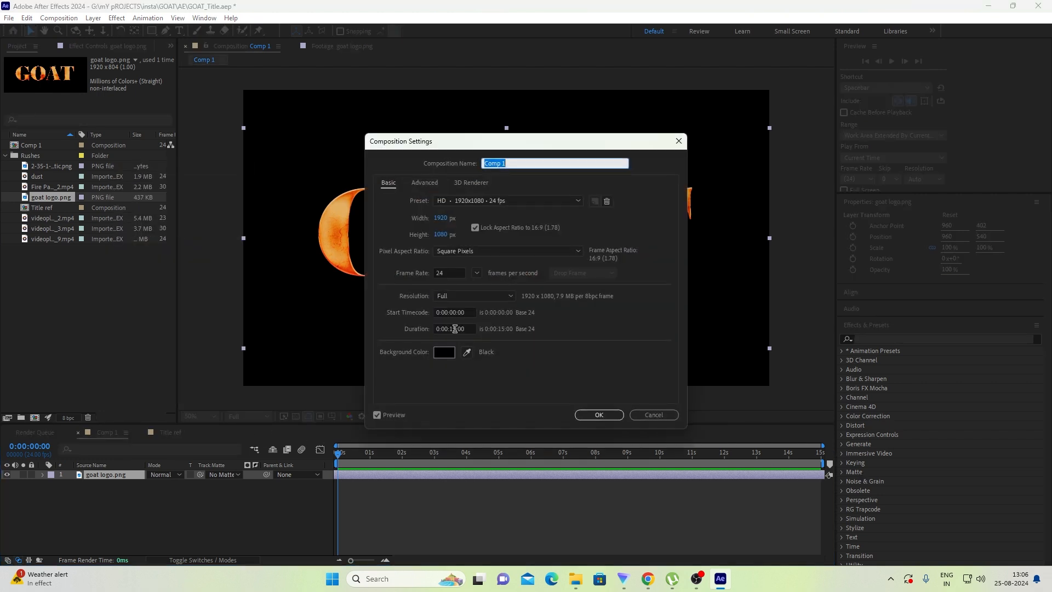
click(455, 329)
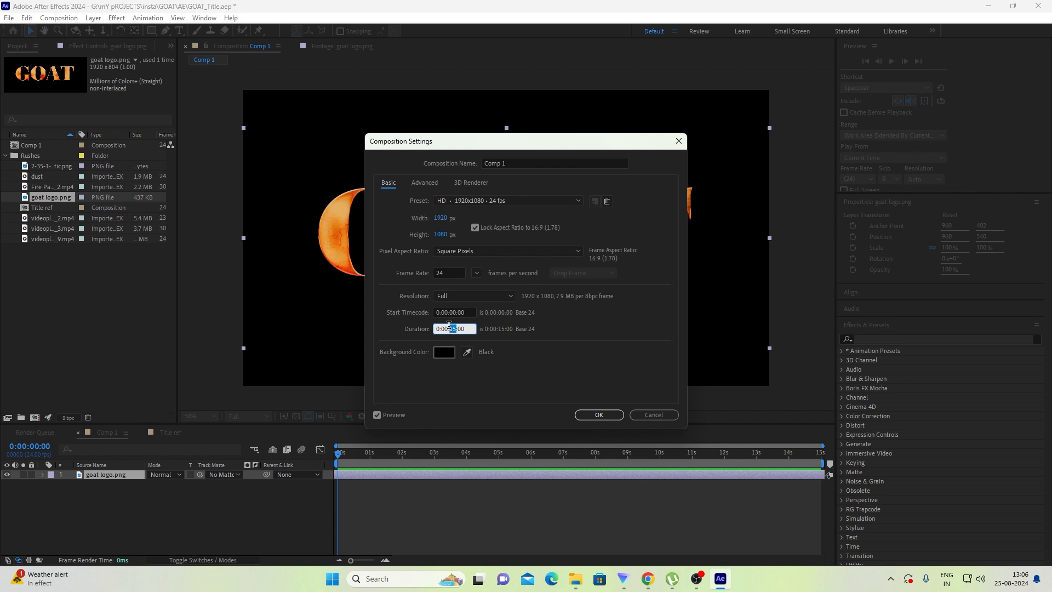
text(5)
key(Return)
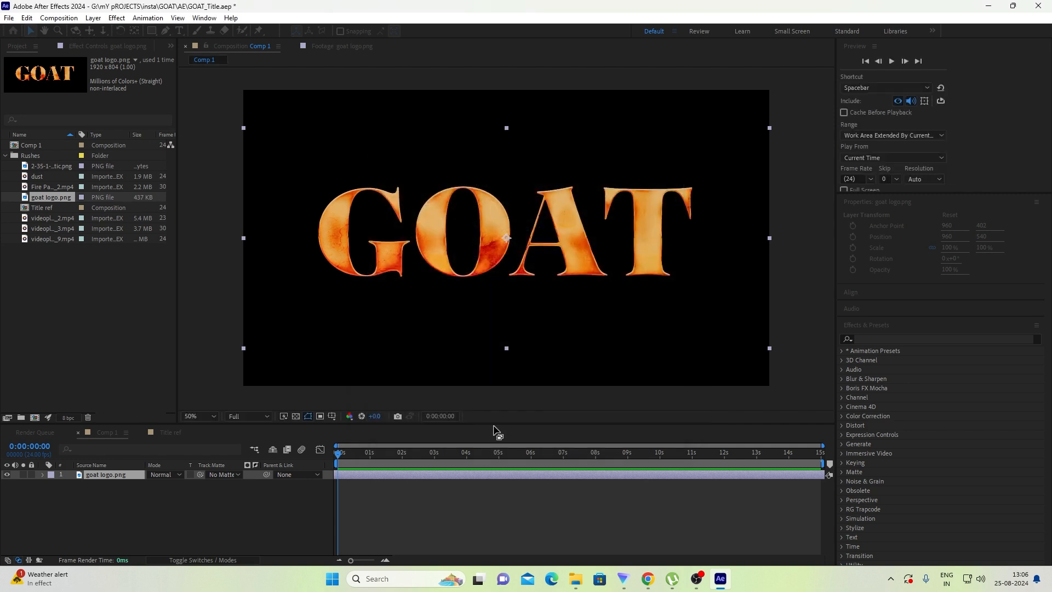
key(space)
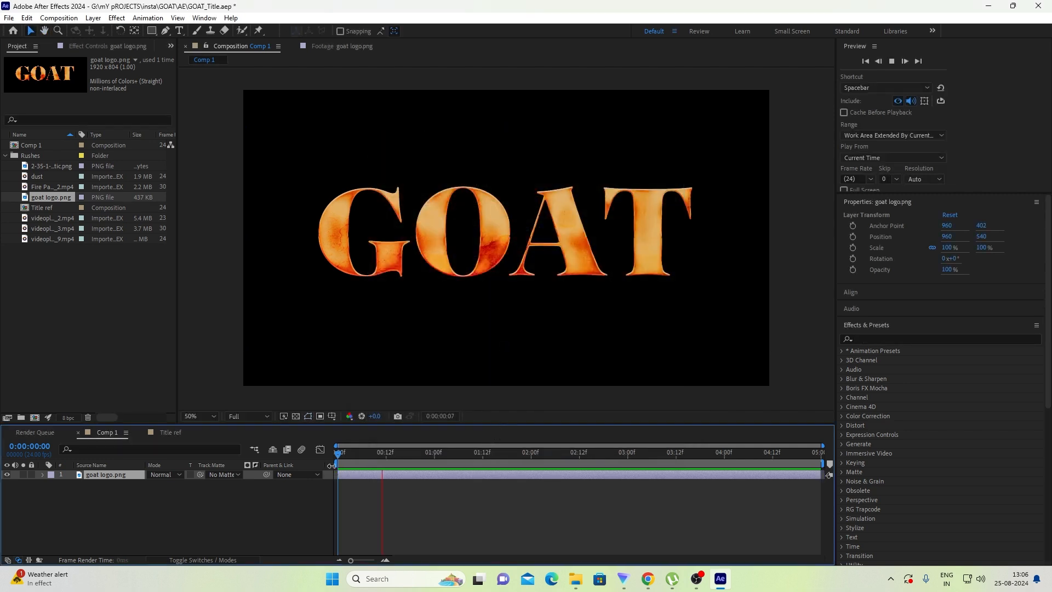
key(space)
- Scale the goat logo layer down to 81%
key(s)
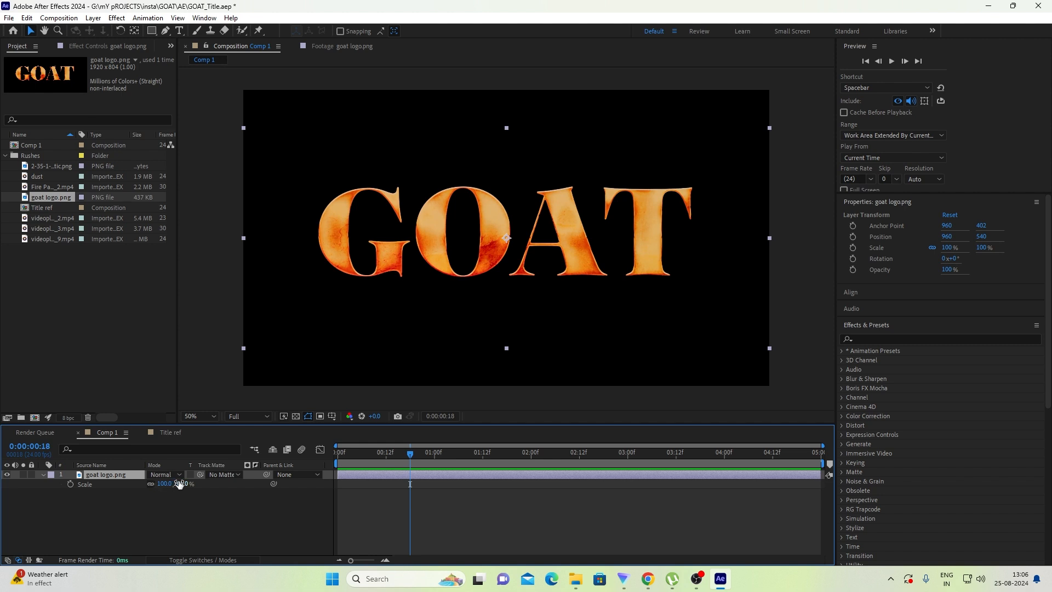
mouse_move(166, 484)
mouse_down()
mouse_move(151, 484)
mouse_move(169, 483)
mouse_up()
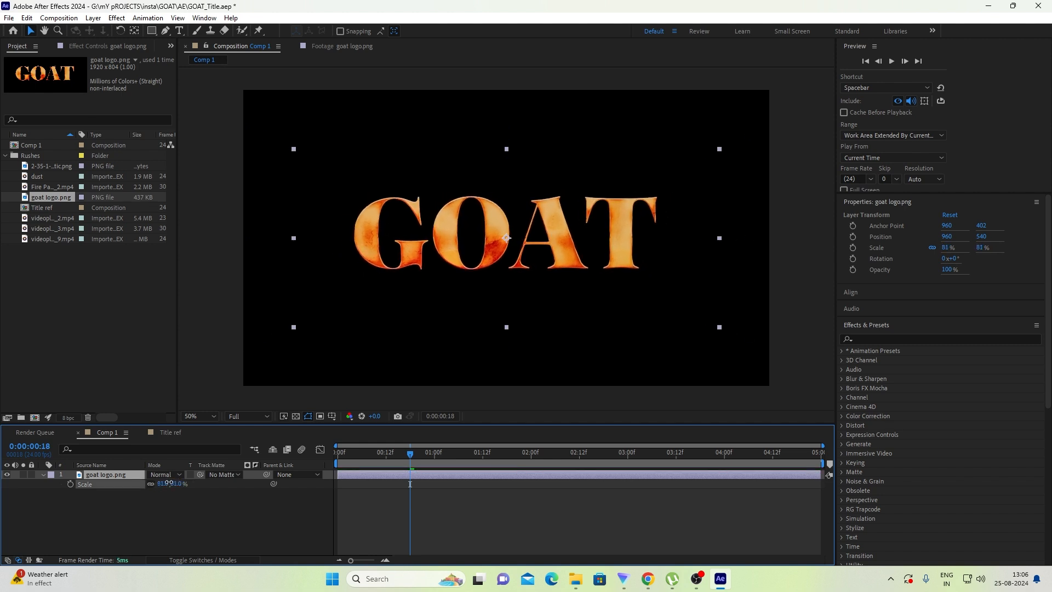
click(126, 511)
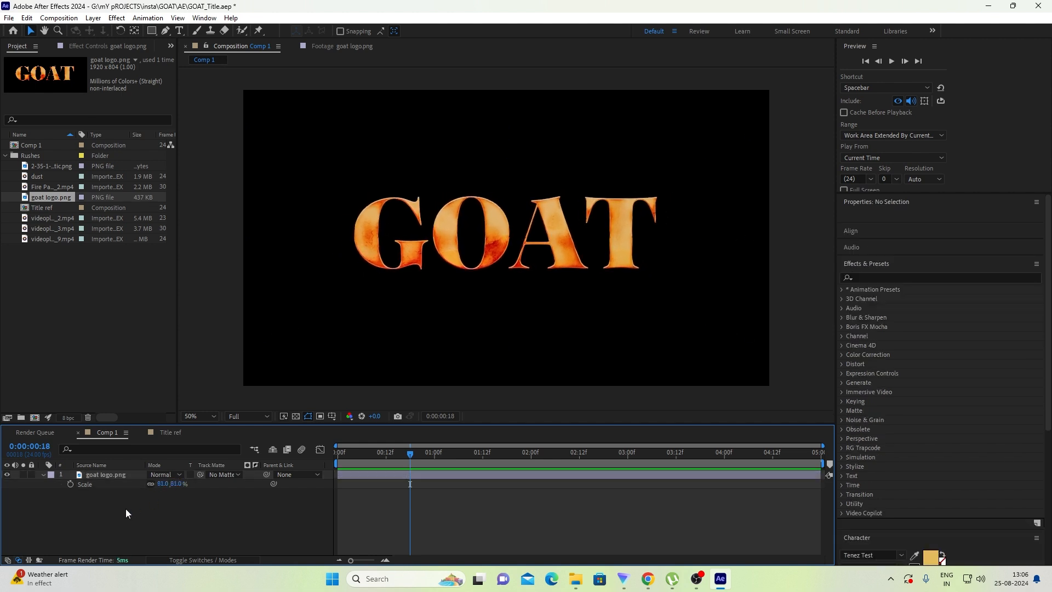
- Pre-compose the goat logo layer as GOAT Title, leaving all attributes in Comp 1
click(131, 474)
right_click(130, 475)
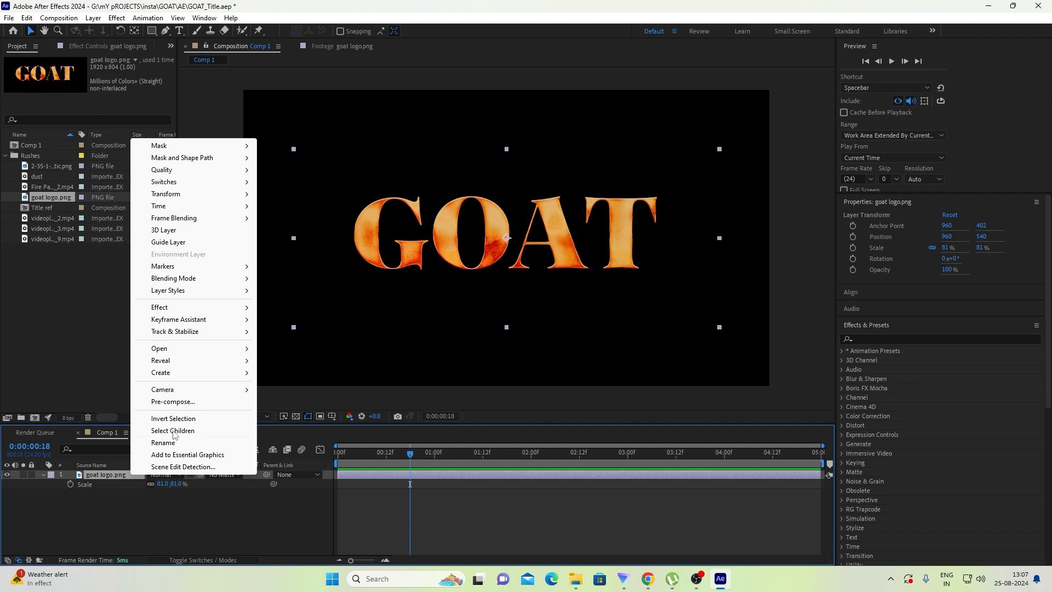
click(183, 403)
text(G)
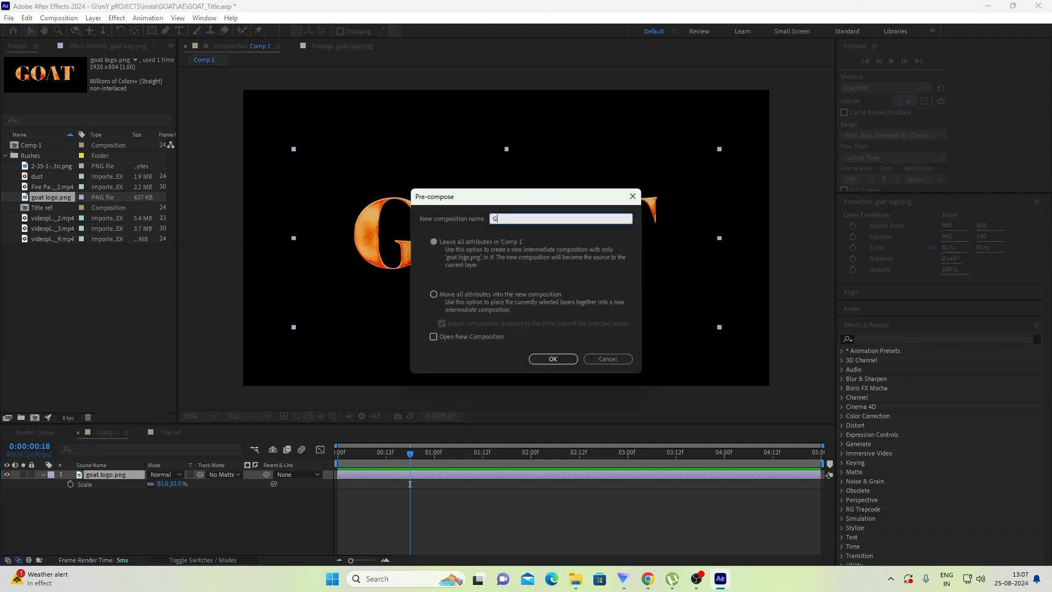
text(OAT Title)
key(Return)
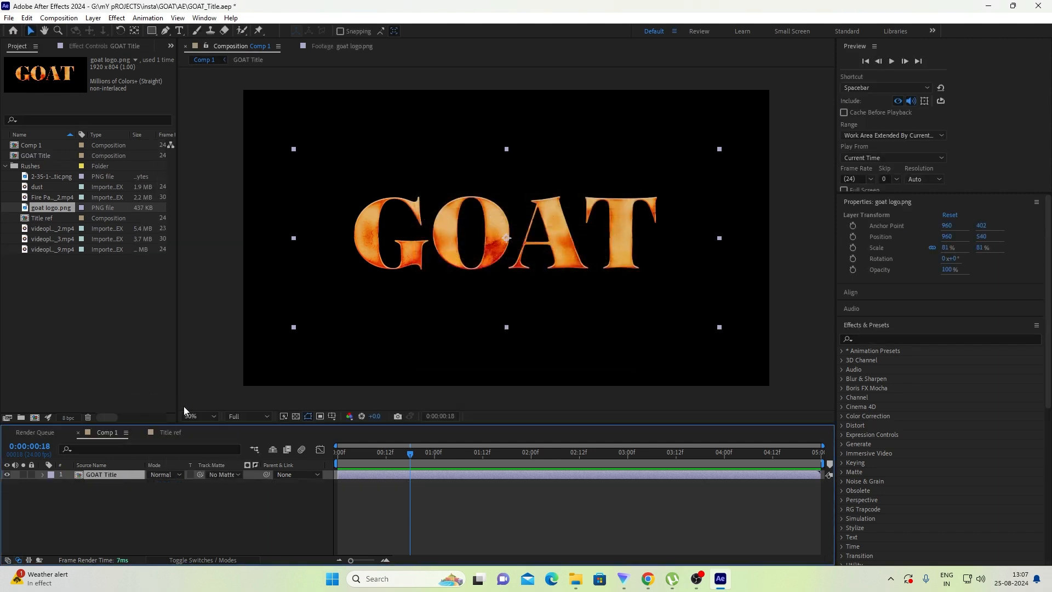
- Hide the GOAT Title layer and add a black 1920 × 1080 px solid above it
click(7, 475)
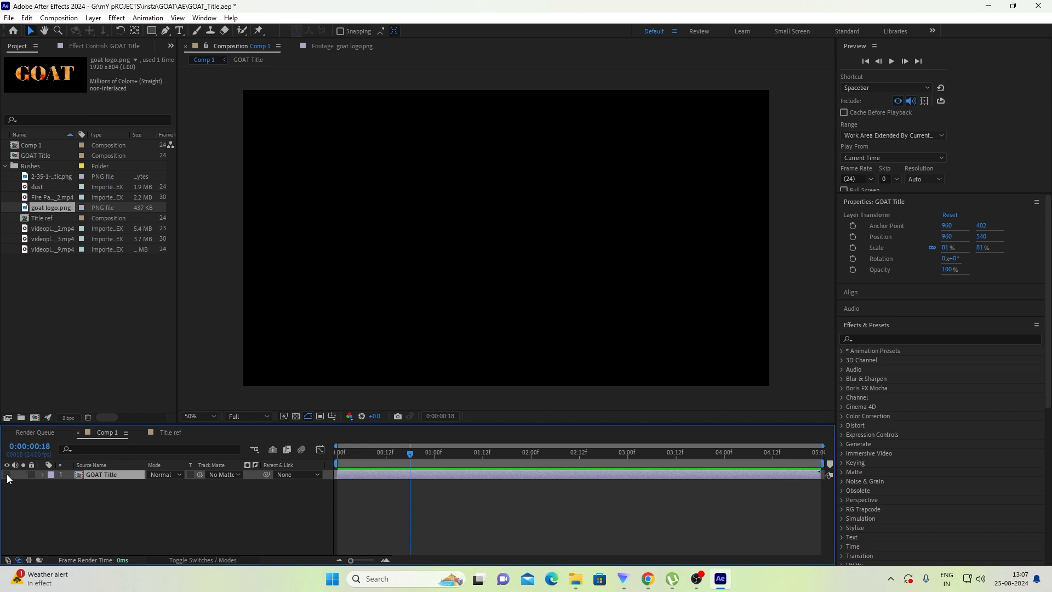
right_click(167, 538)
mouse_move(294, 403)
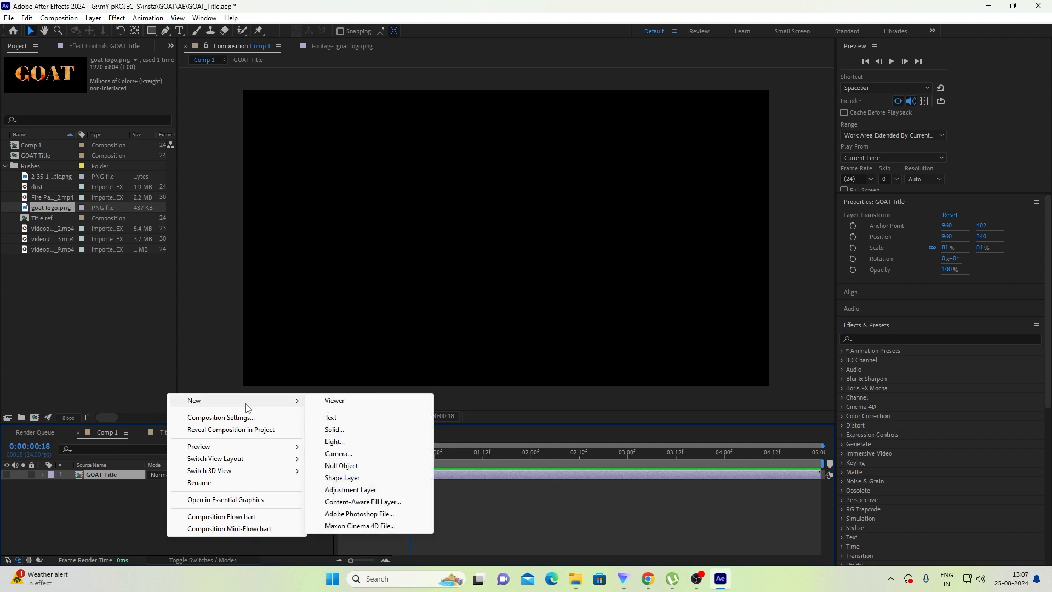
click(338, 430)
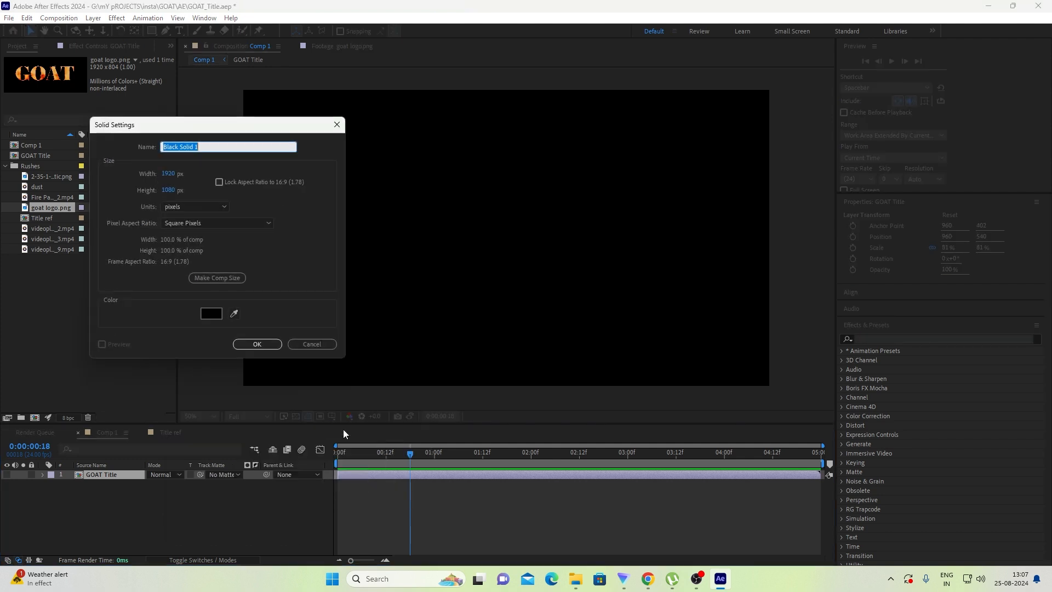
click(263, 344)
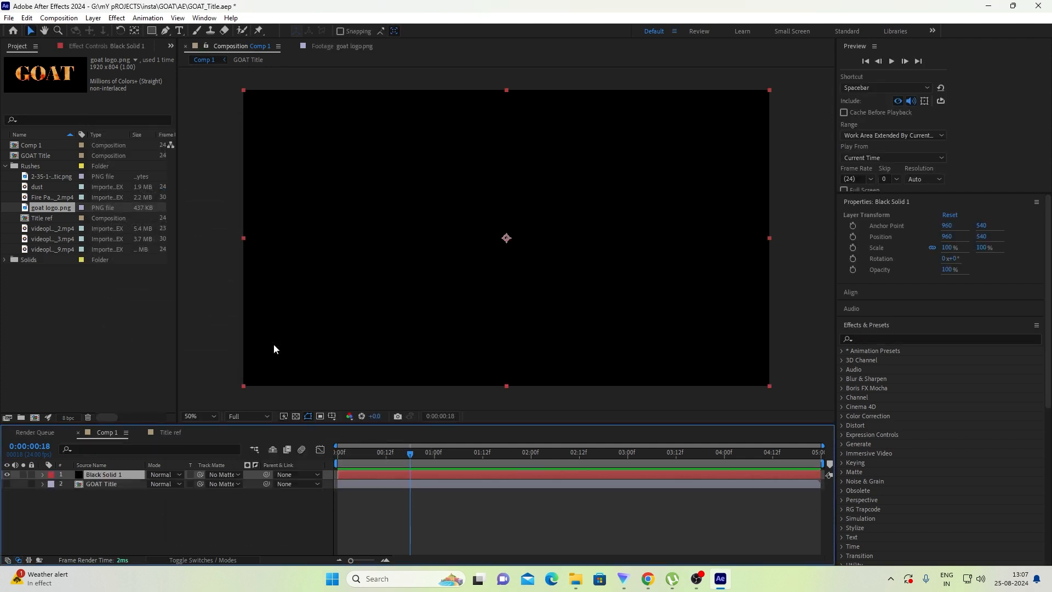
- Apply the Turbulent Noise effect to the black solid
click(895, 337)
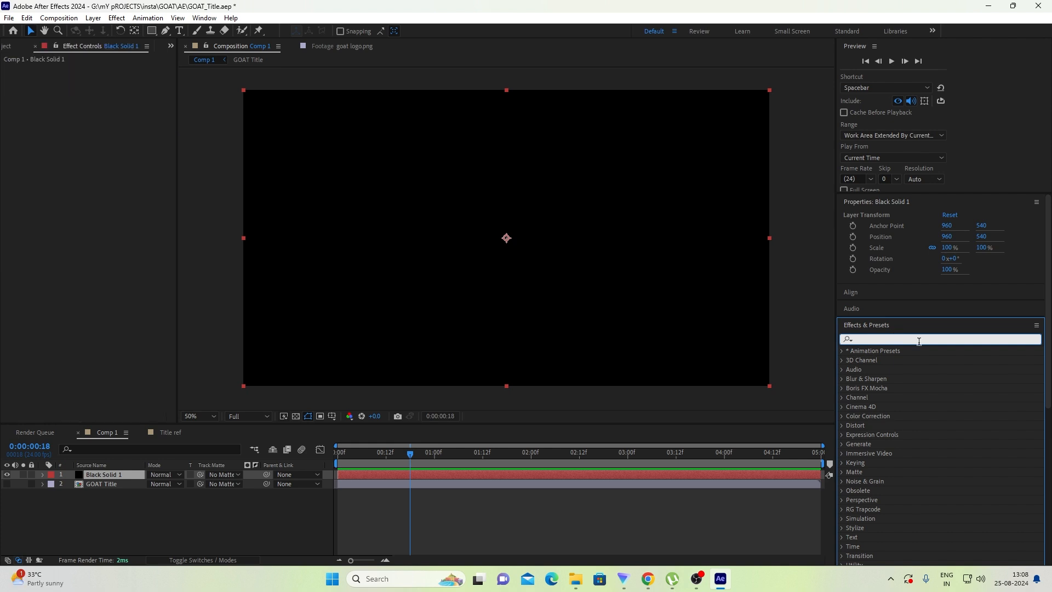
text(t)
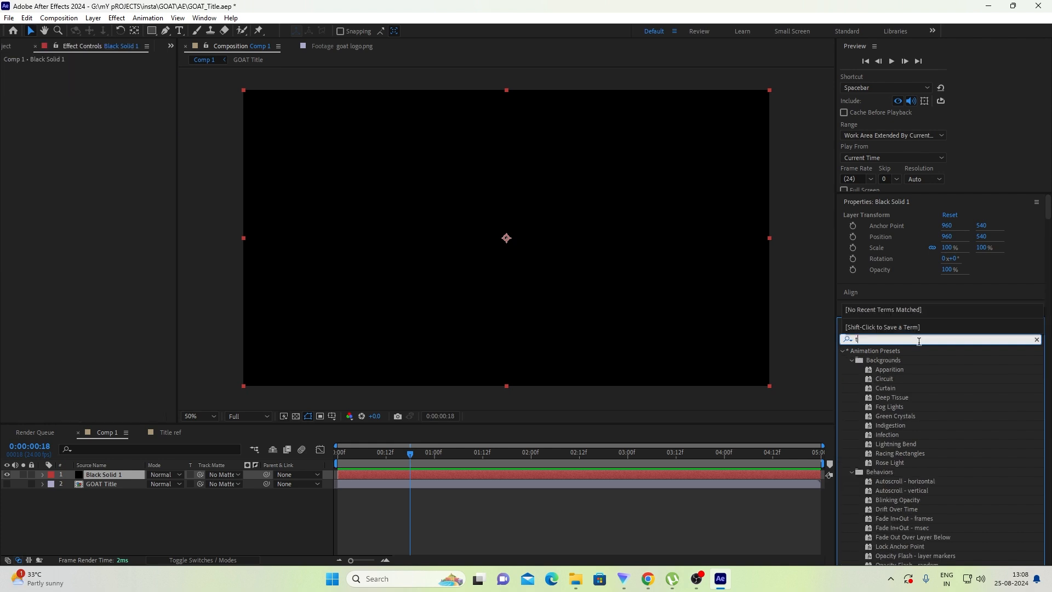
text(noi)
double_click(887, 462)
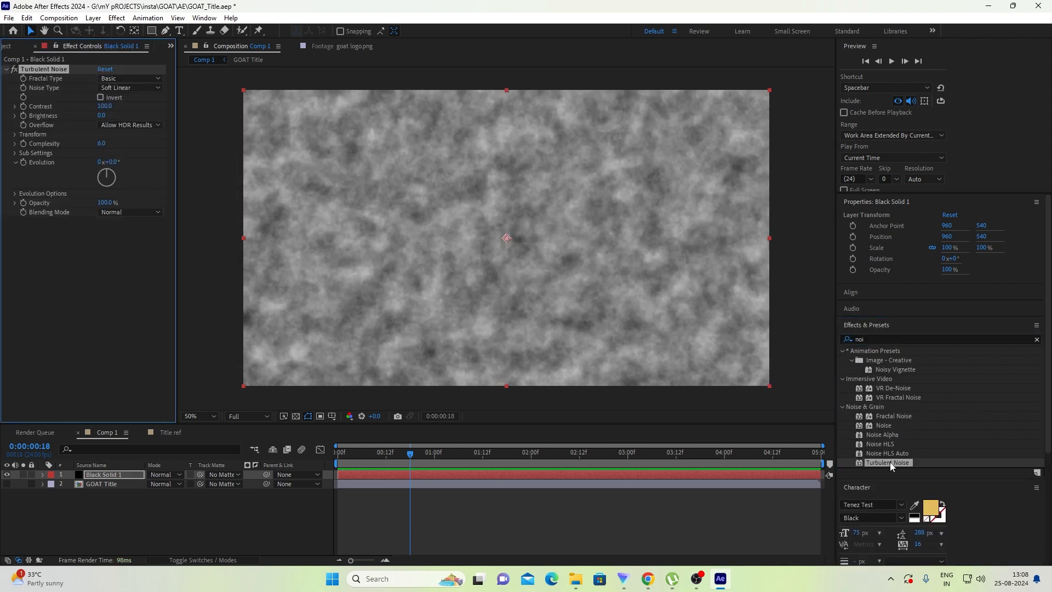
- Pre-compose the black solid as Noise, moving all attributes into the new composition
right_click(112, 479)
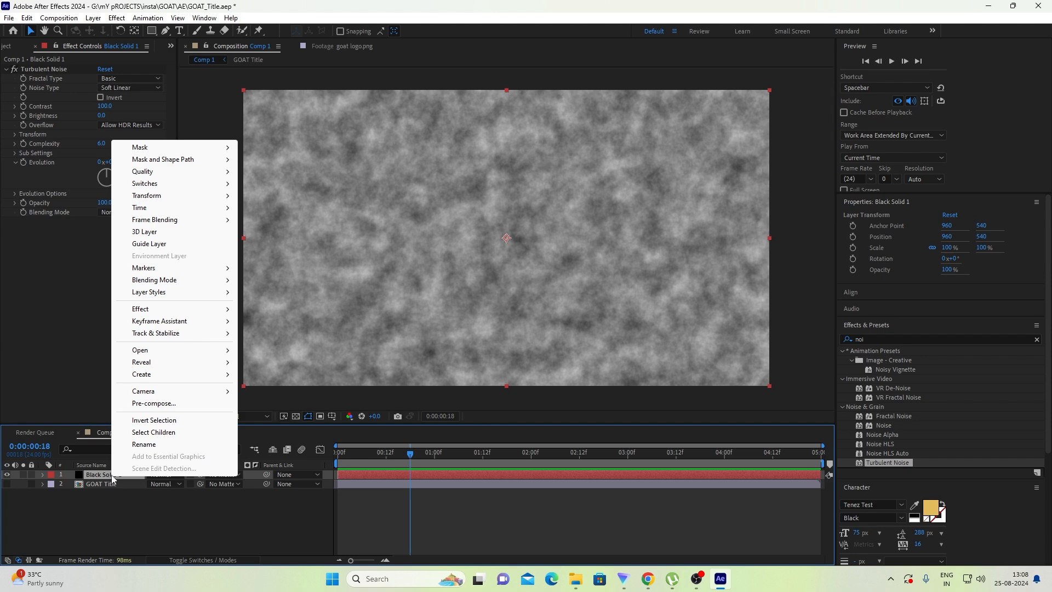
click(164, 403)
click(434, 294)
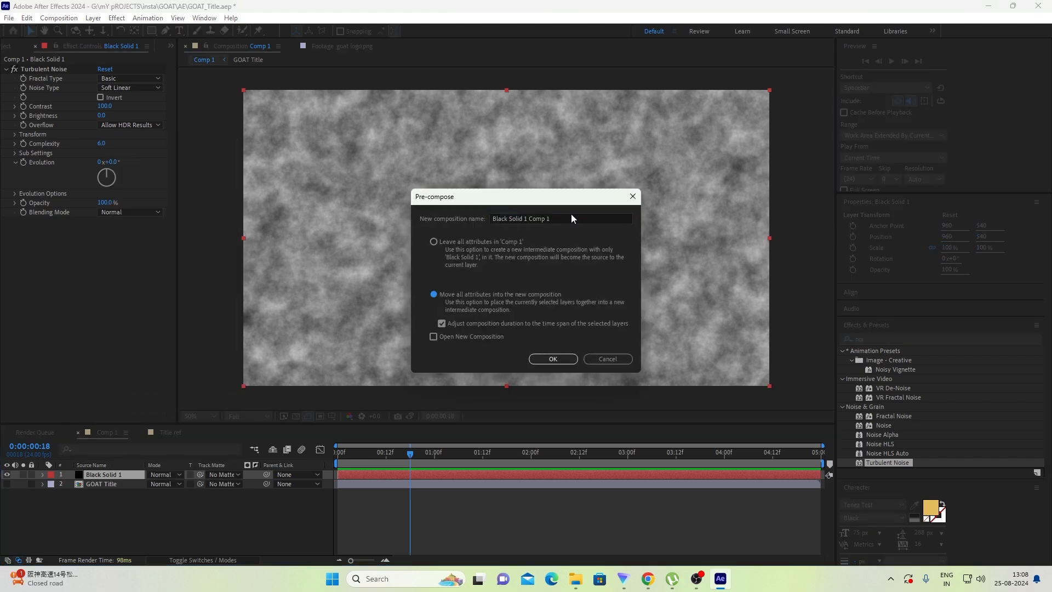
drag(570, 218, 445, 217)
text(Noi)
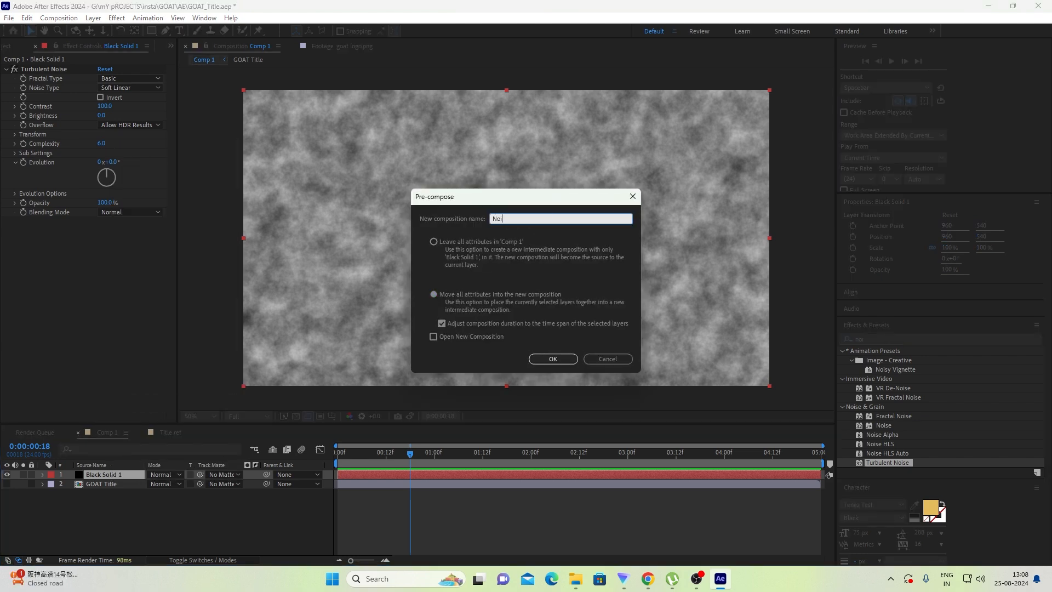
text(se)
key(Return)
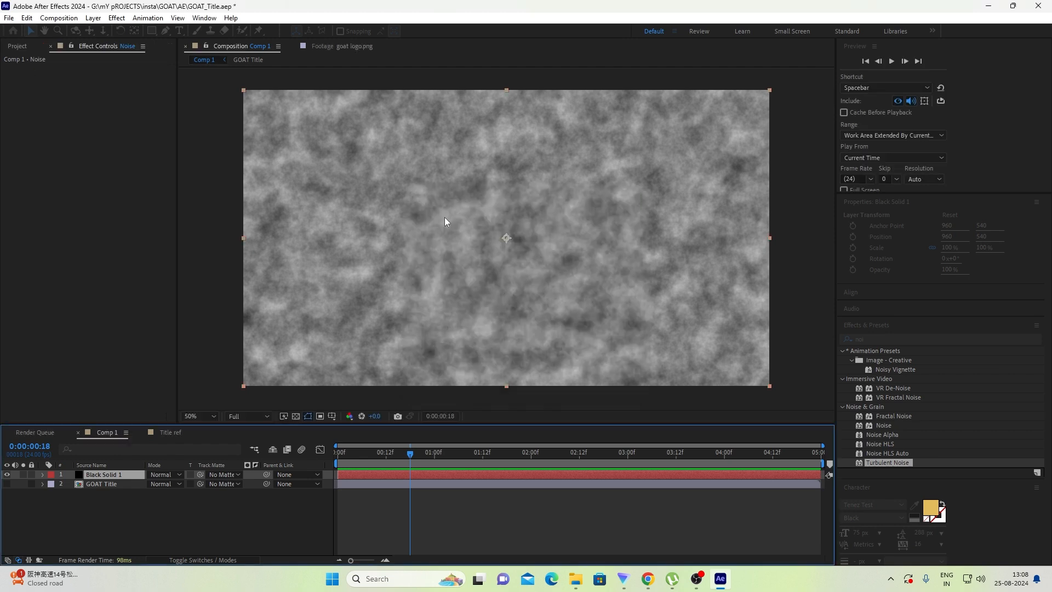
- Open the Noise composition and set the solid's Turbulent Noise contrast to 500
double_click(368, 474)
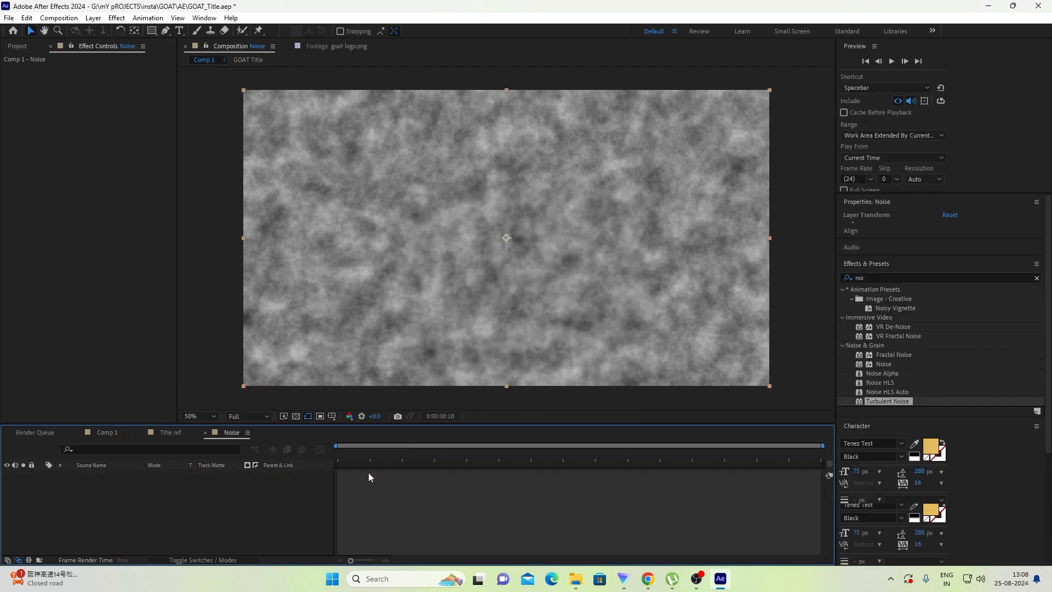
click(80, 475)
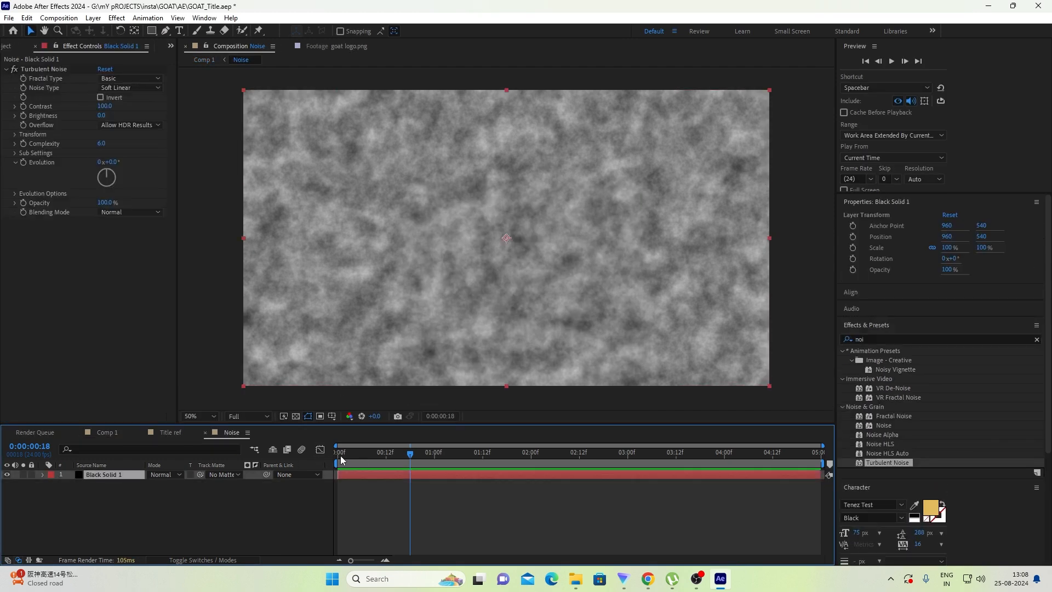
key(Home)
click(105, 106)
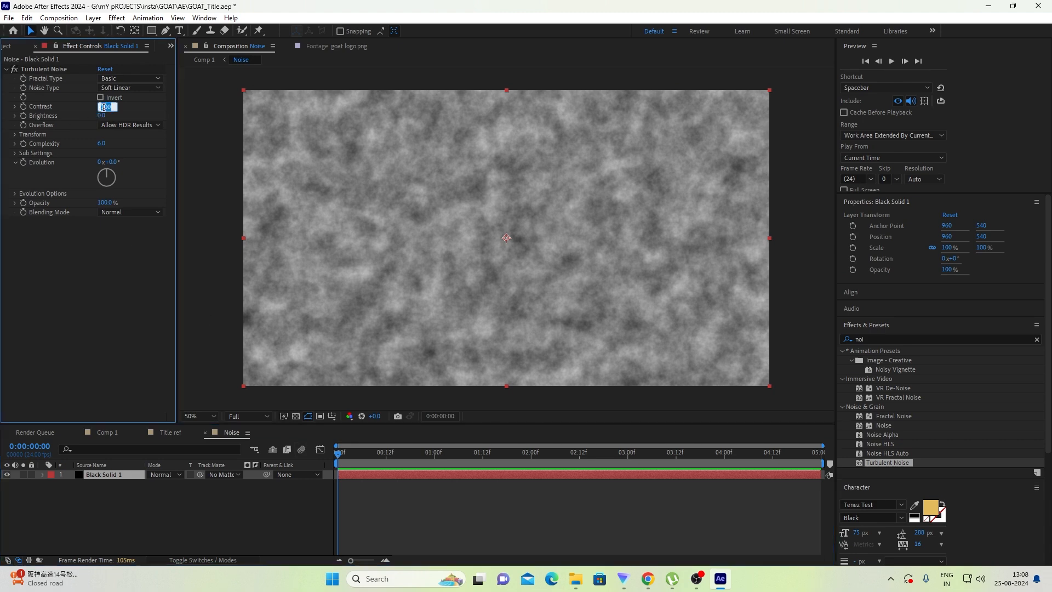
text(5)
key(Return)
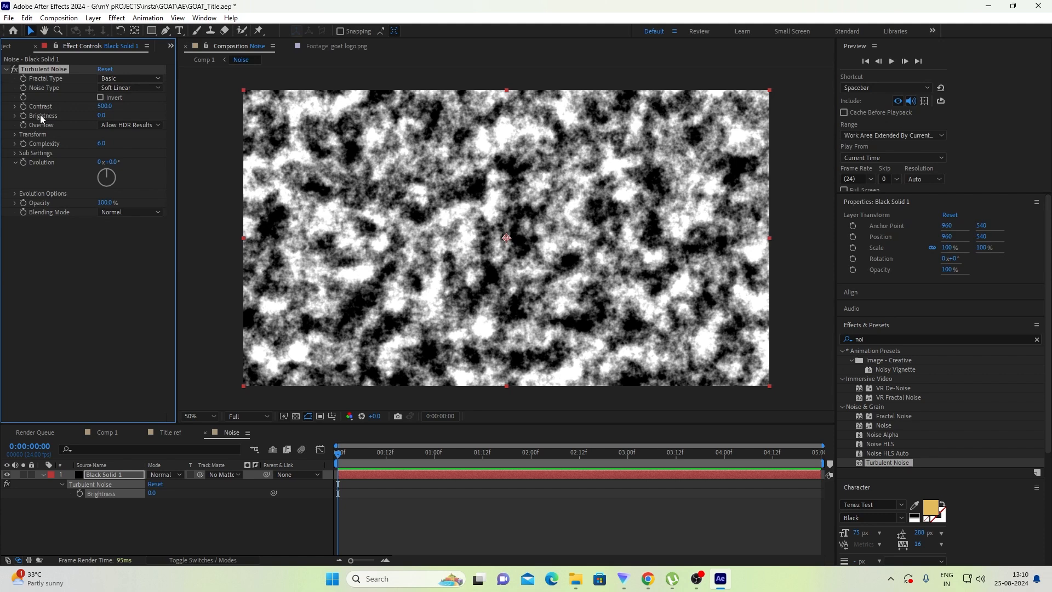
- Keyframe the Turbulent Noise brightness at -170 on the first frame
click(23, 116)
click(104, 116)
key(Return)
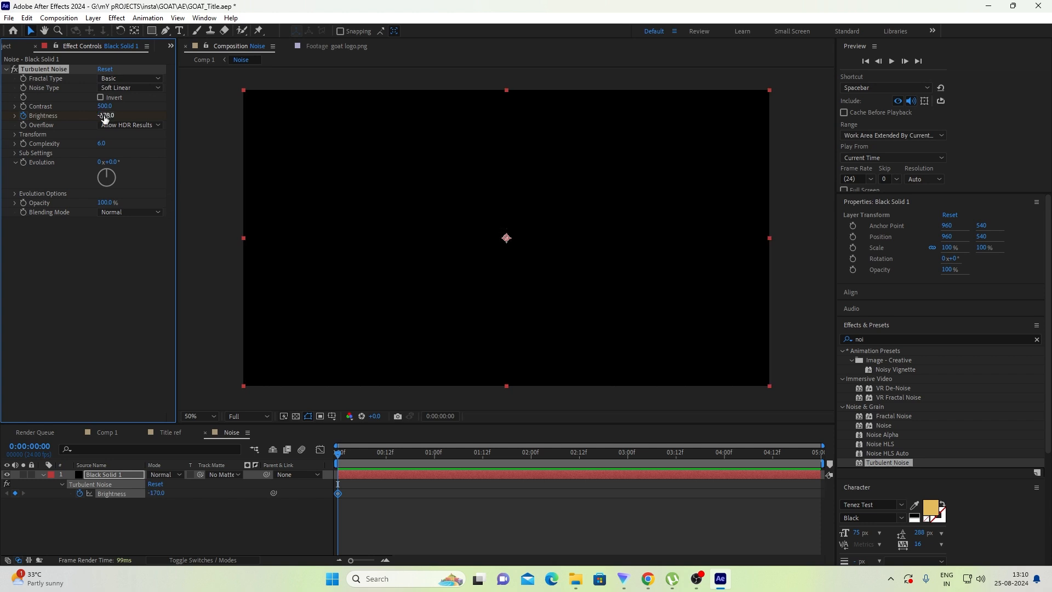
- Add a brightness keyframe of 170 at 0:00:01:00 and preview the noise animation from the start
drag(375, 455, 435, 456)
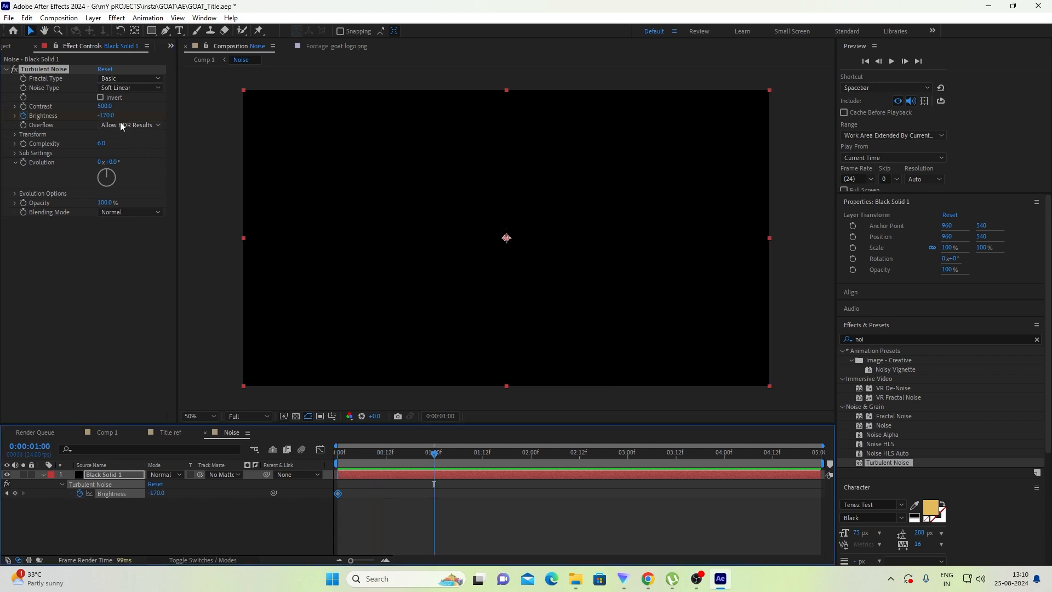
click(106, 115)
text(17)
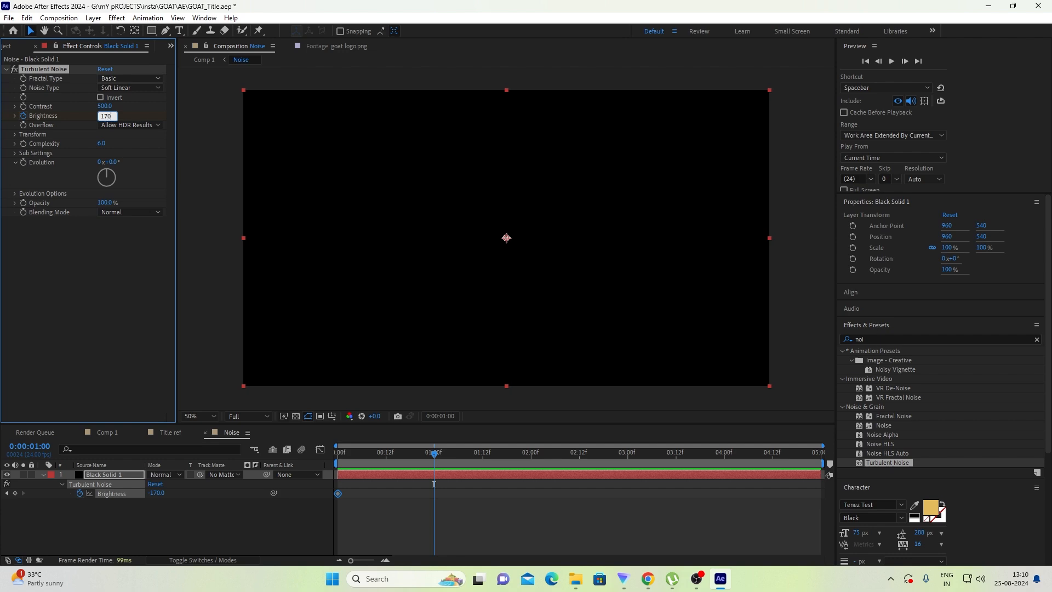
text(0)
key(Return)
click(337, 455)
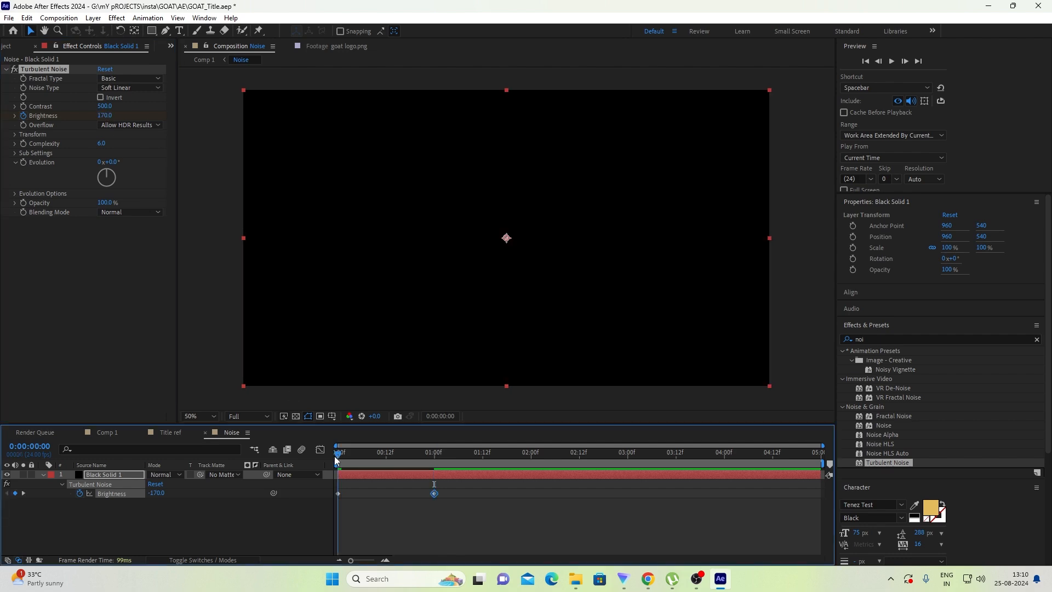
key(space)
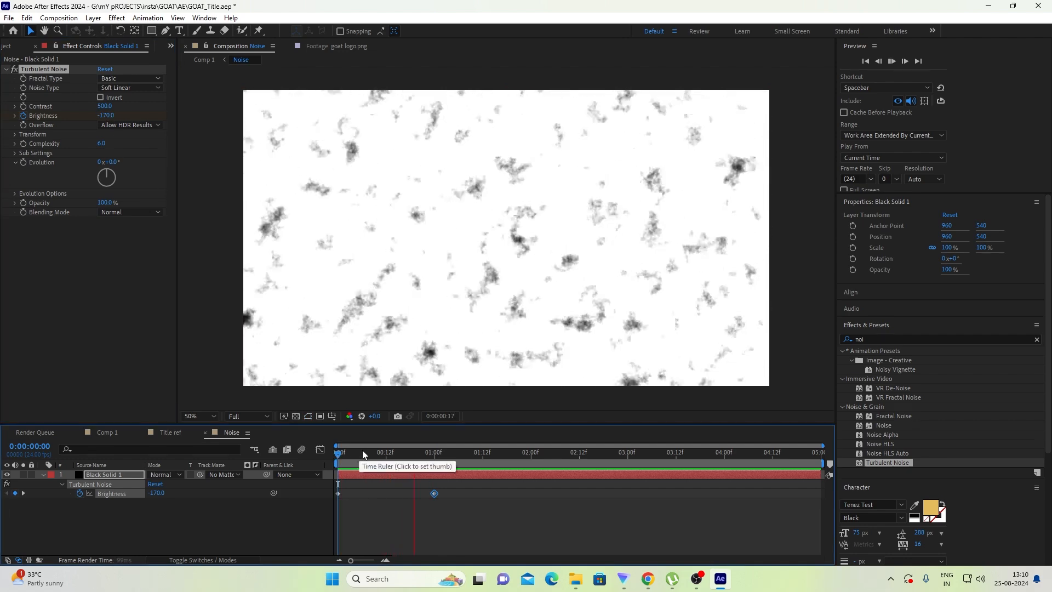
click(349, 456)
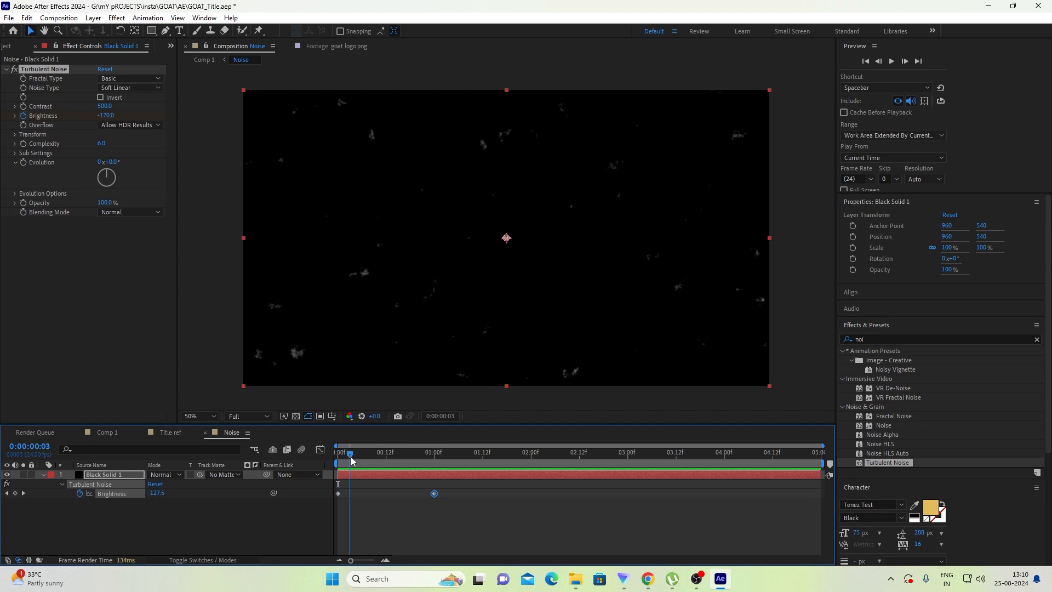
- Apply the Curves effect to the noise solid while viewing the frame at 0:00:00:12
drag(351, 460, 387, 455)
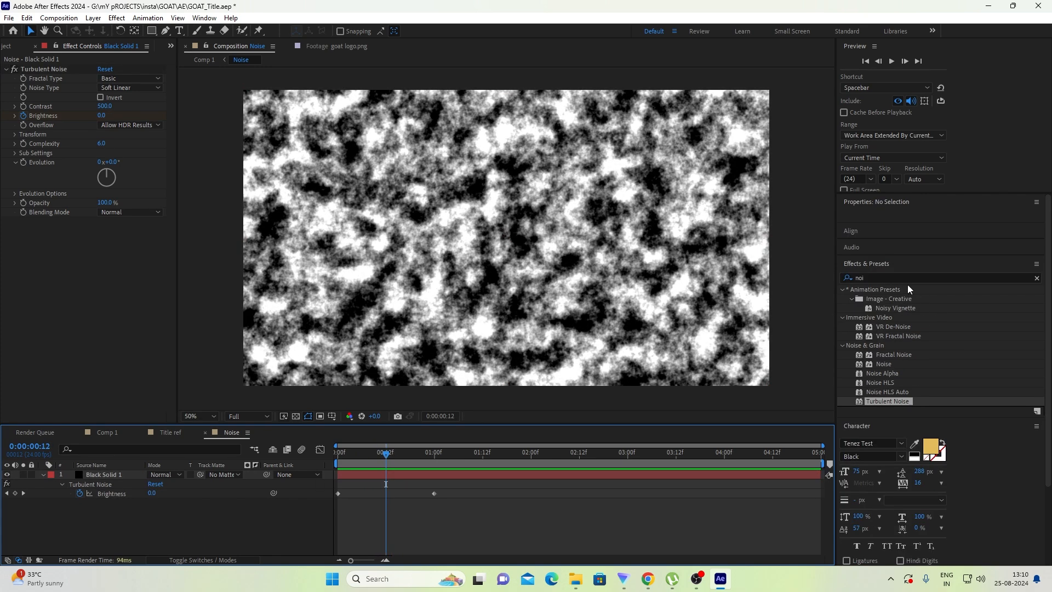
click(841, 281)
text(curv)
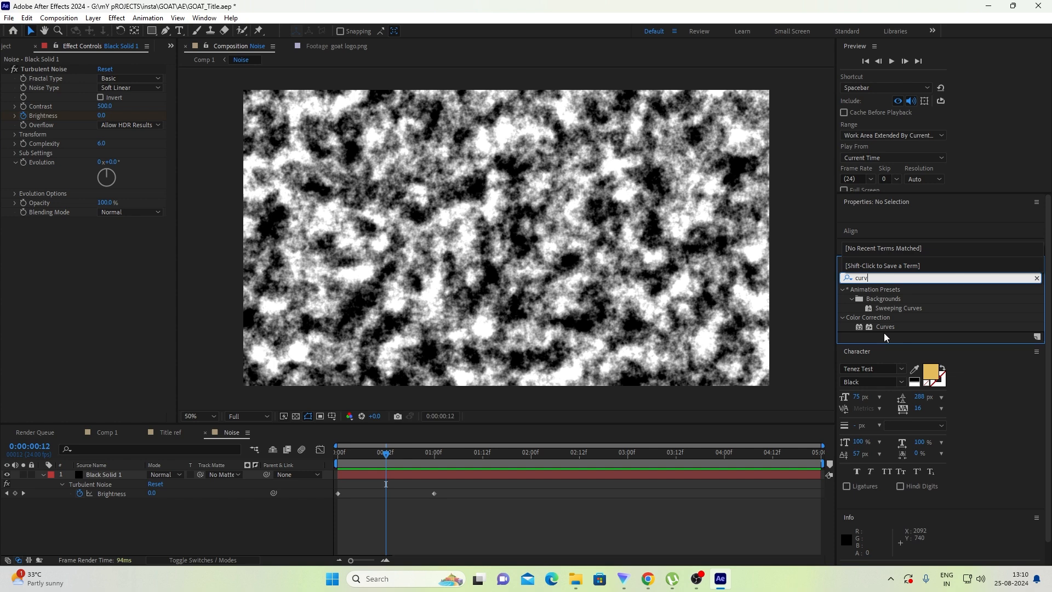
click(883, 328)
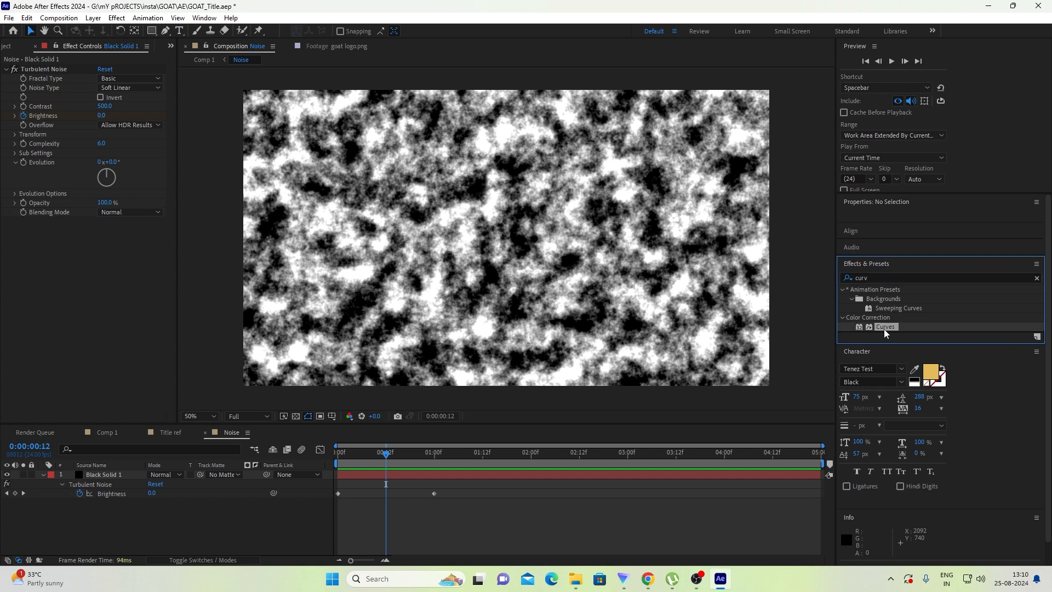
drag(893, 329, 512, 476)
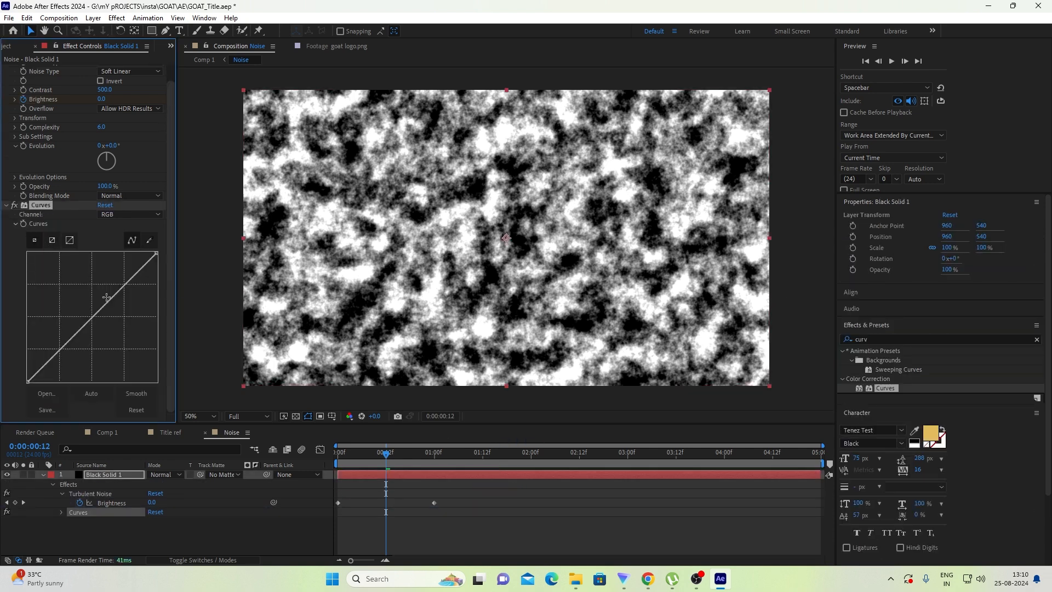
- Shape the RGB curve into a steep S that turns the noise into hard black and white, and preview it
drag(110, 299, 92, 252)
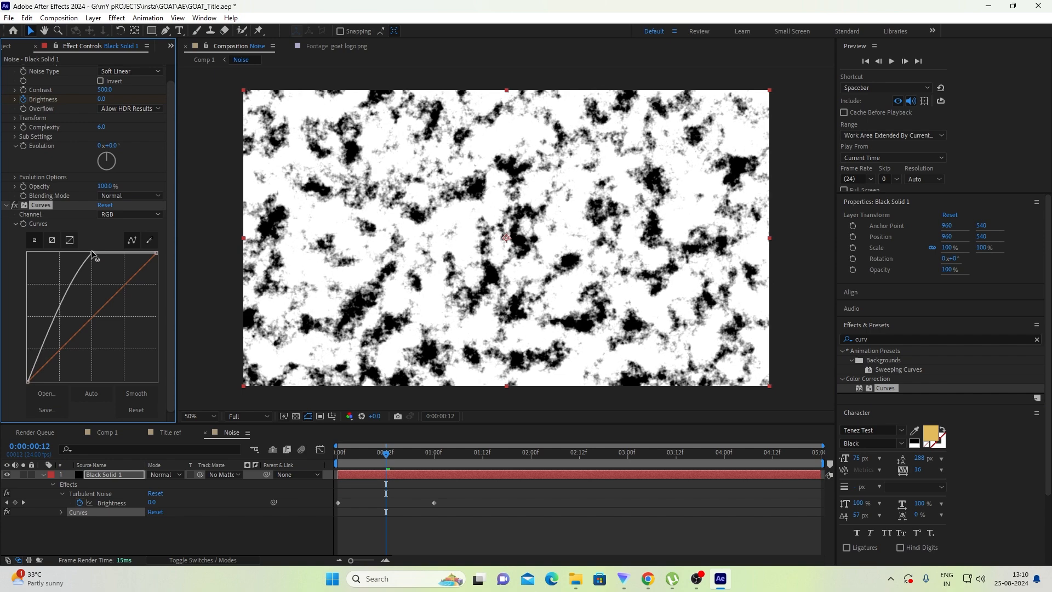
drag(63, 311, 83, 382)
click(92, 382)
mouse_move(92, 256)
mouse_down()
mouse_move(122, 253)
mouse_move(111, 253)
mouse_up()
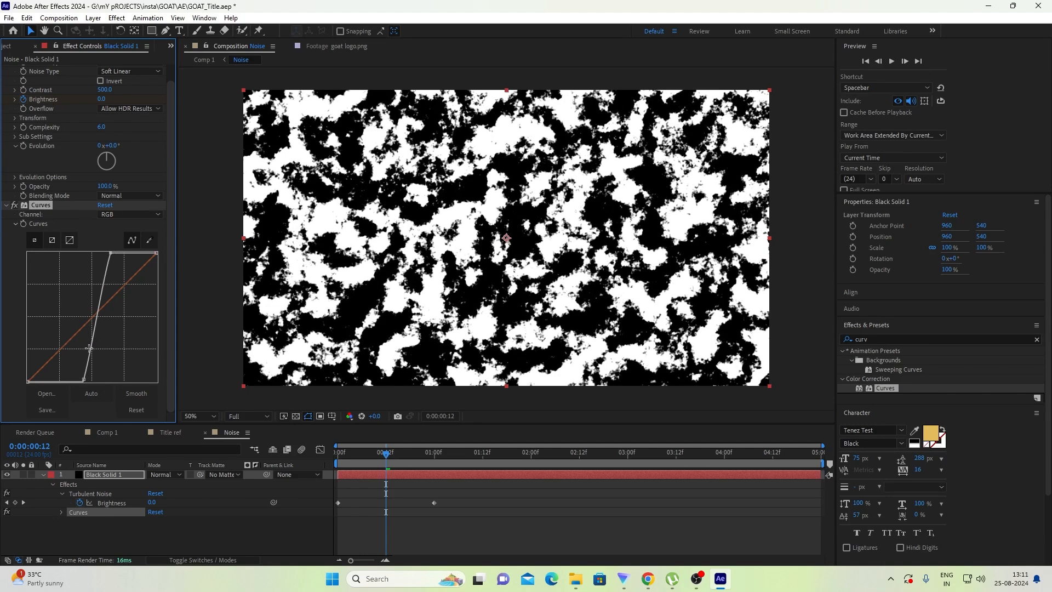
drag(84, 380, 74, 384)
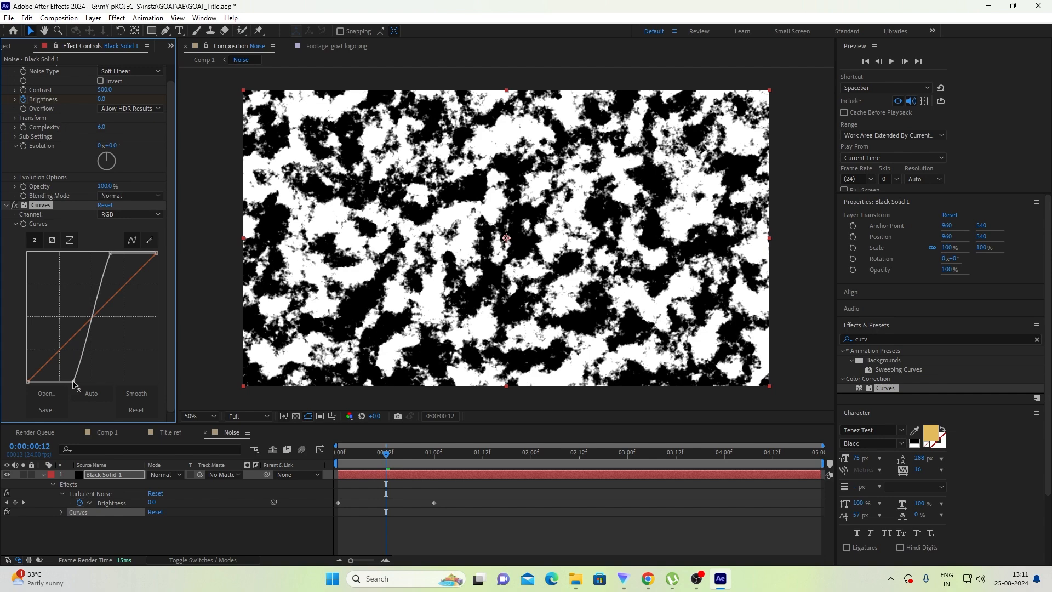
drag(356, 454, 378, 454)
key(space)
key(space)
- Duplicate the noise solid and use the upper copy as the lower one's luma matte, checking the result over the transparency grid
click(43, 475)
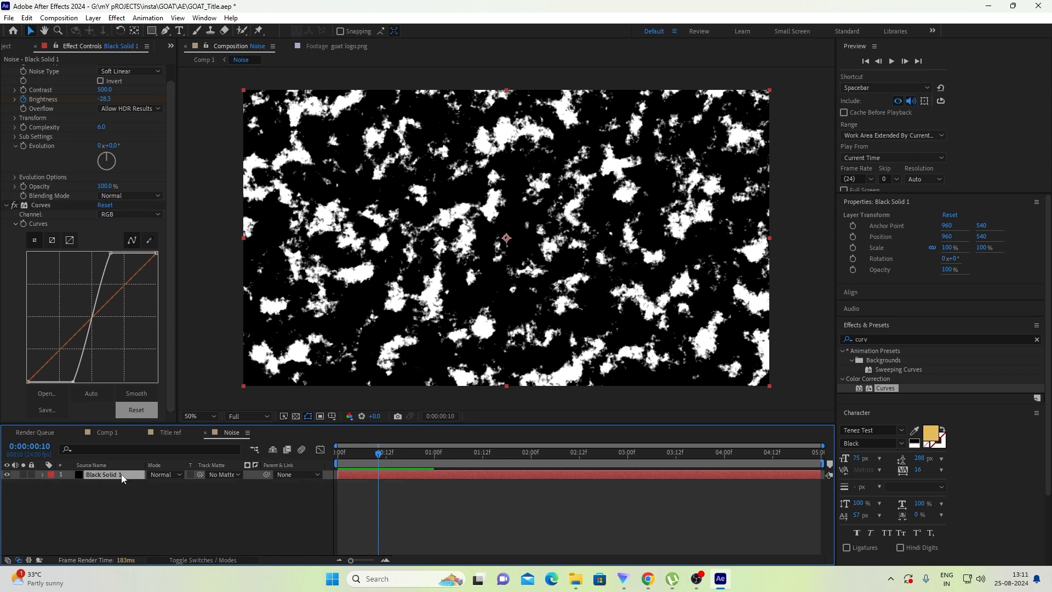
key(ctrl+d)
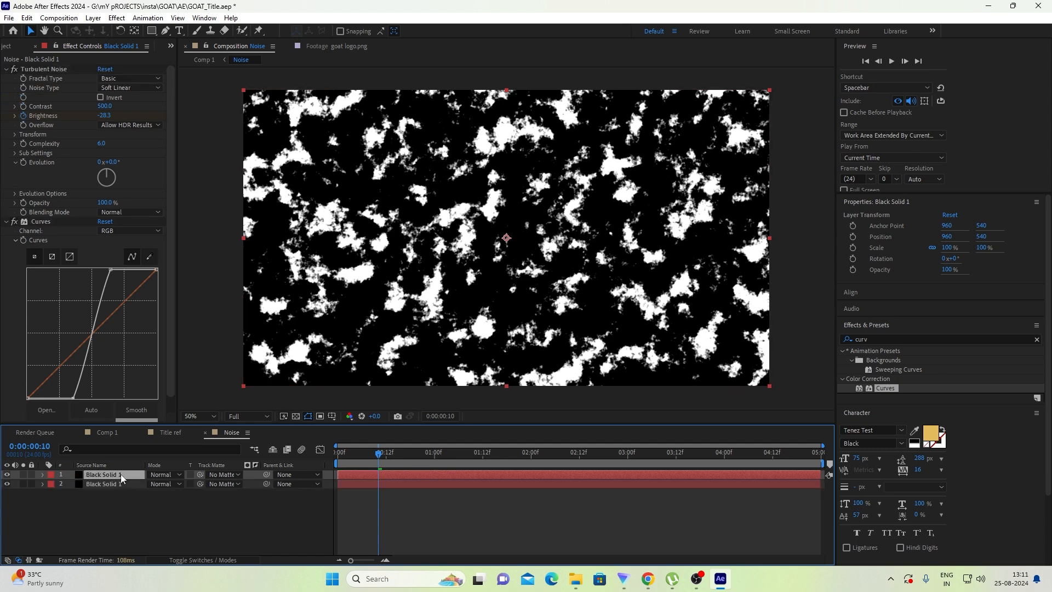
click(225, 484)
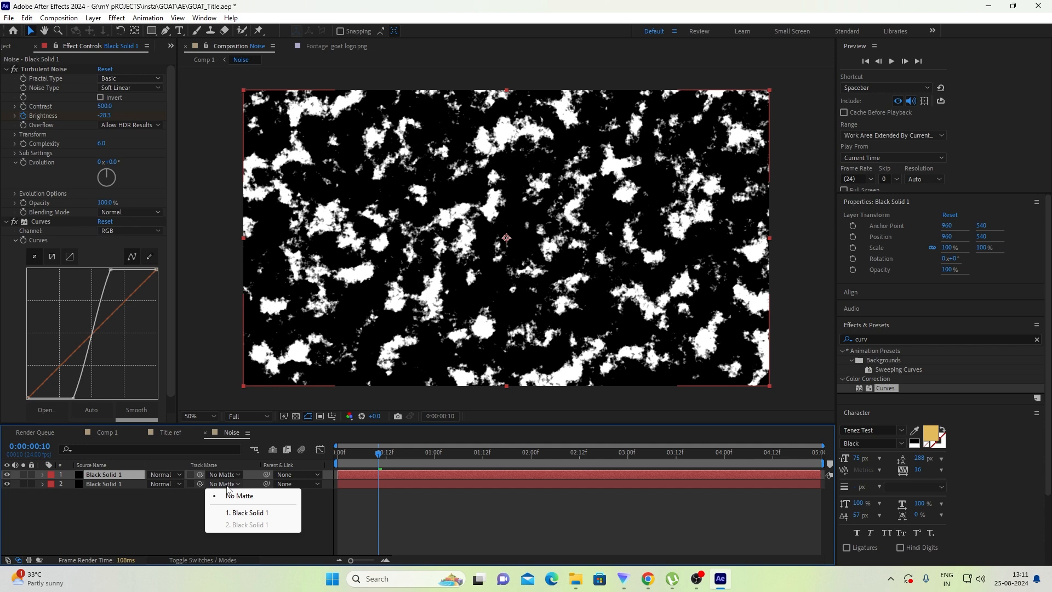
click(251, 514)
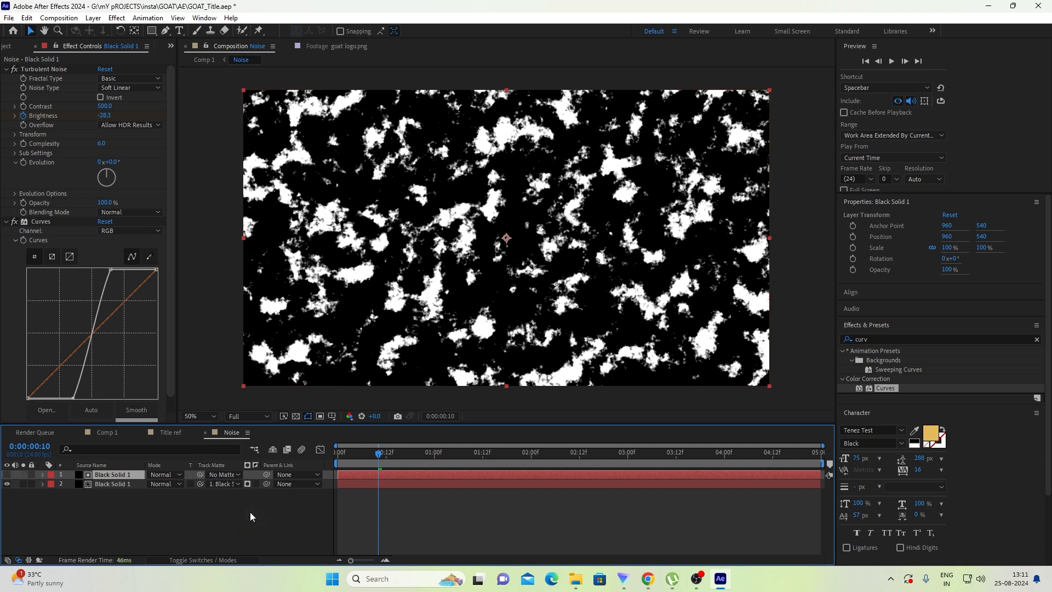
click(248, 484)
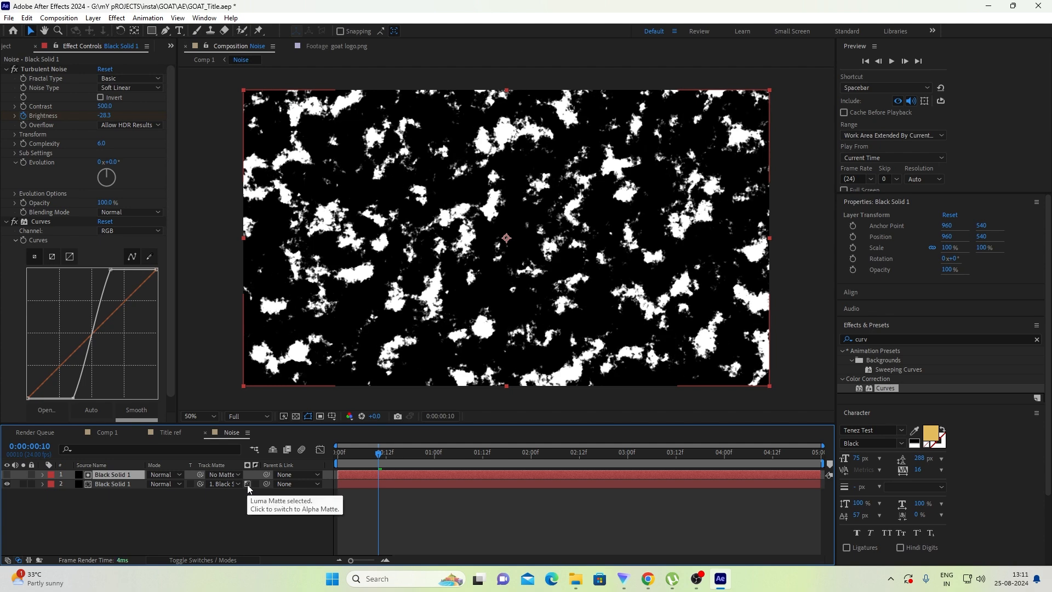
click(296, 417)
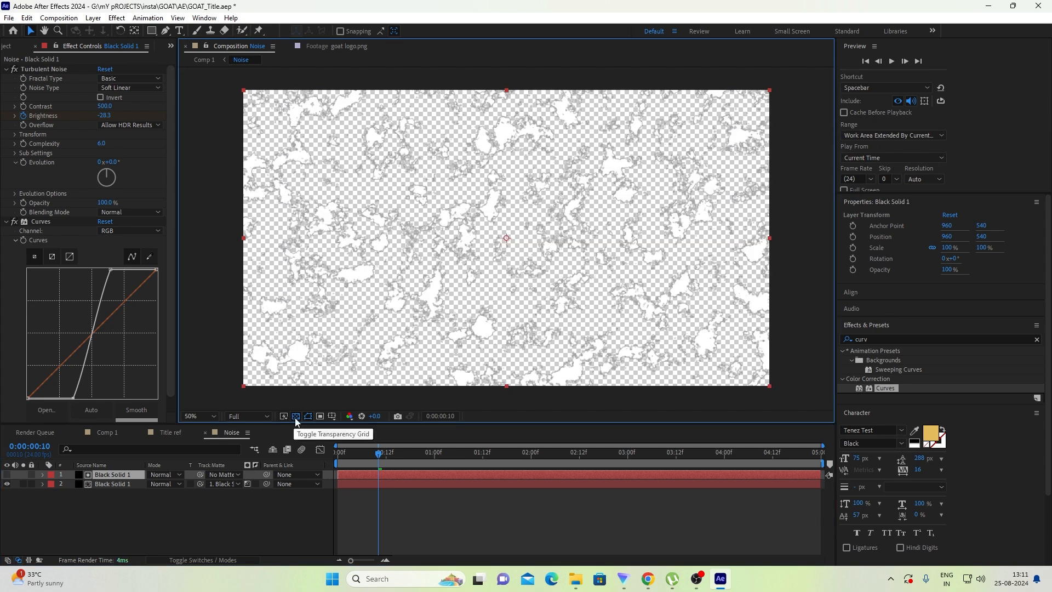
drag(379, 454, 443, 452)
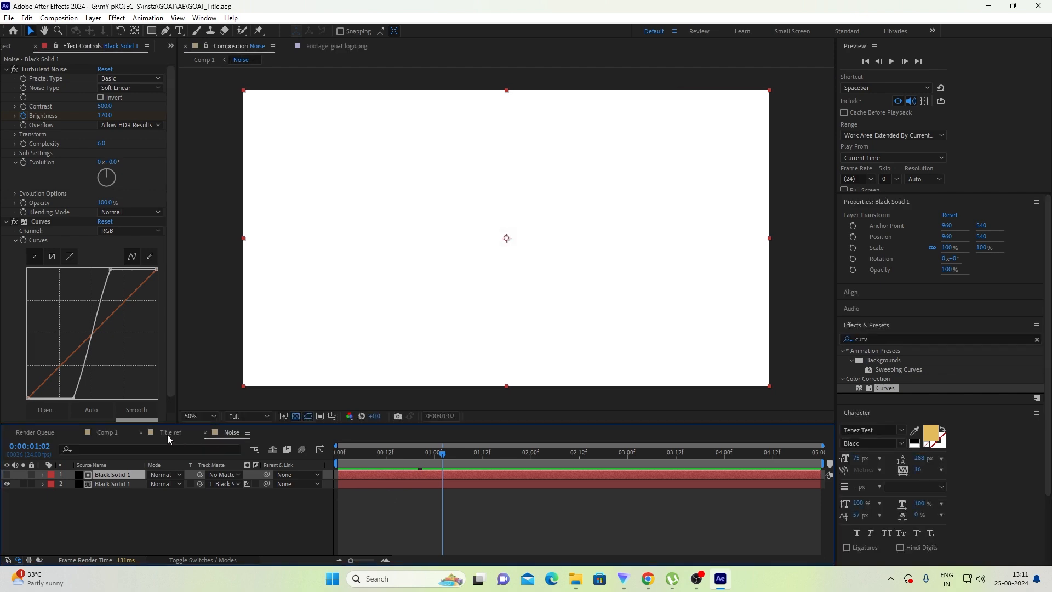
- In Comp 1, set the Noise layer as the track matte for GOAT Title and make the title layer visible
click(117, 432)
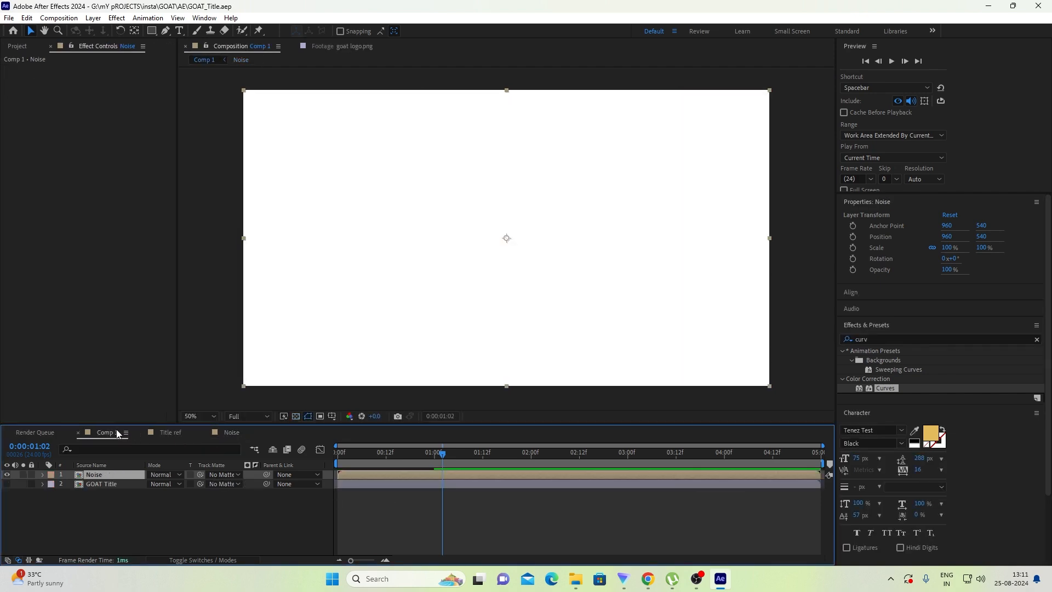
drag(345, 453, 374, 462)
click(112, 484)
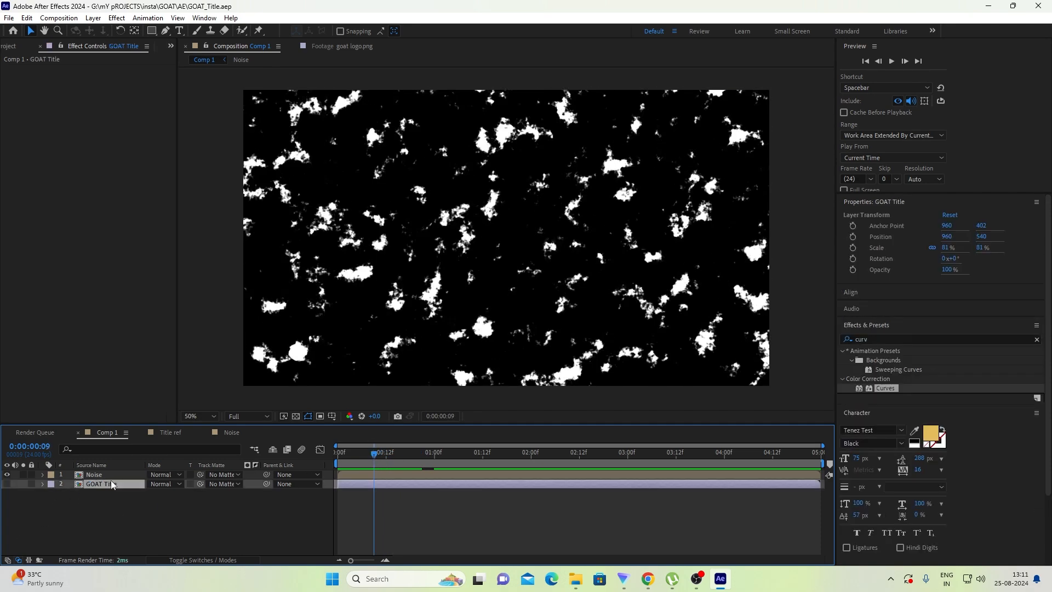
click(227, 484)
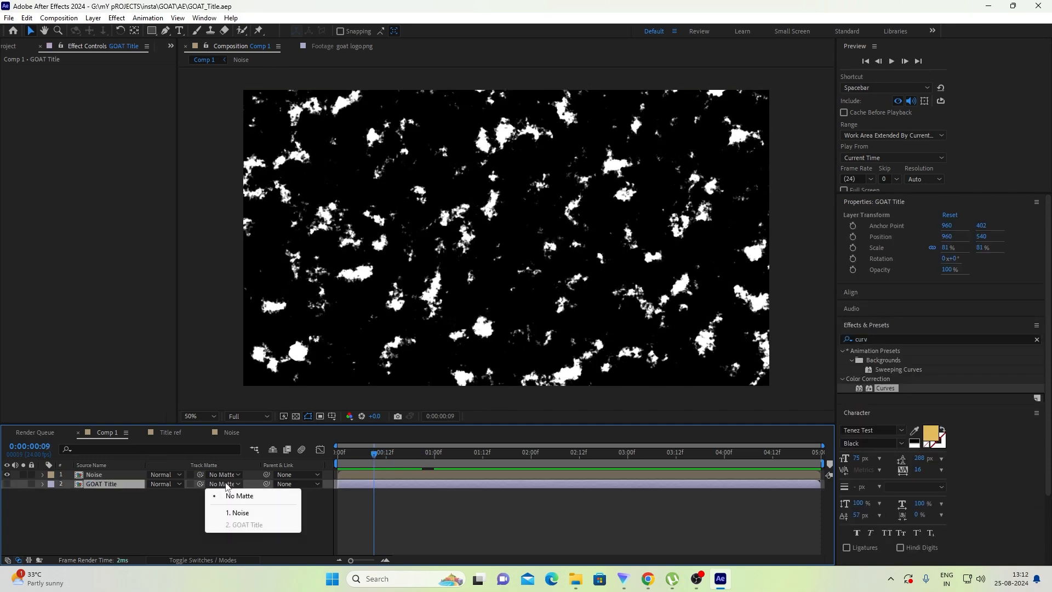
click(248, 513)
click(7, 483)
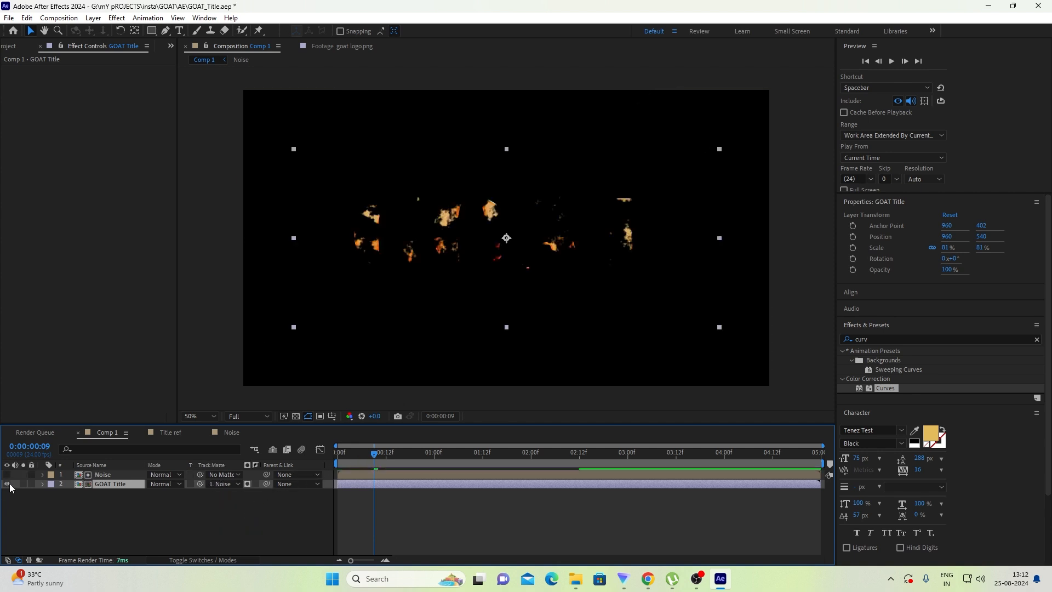
- Preview the title reveal in Comp 1 and compare it with the Title ref composition
drag(366, 456, 406, 459)
key(space)
click(169, 435)
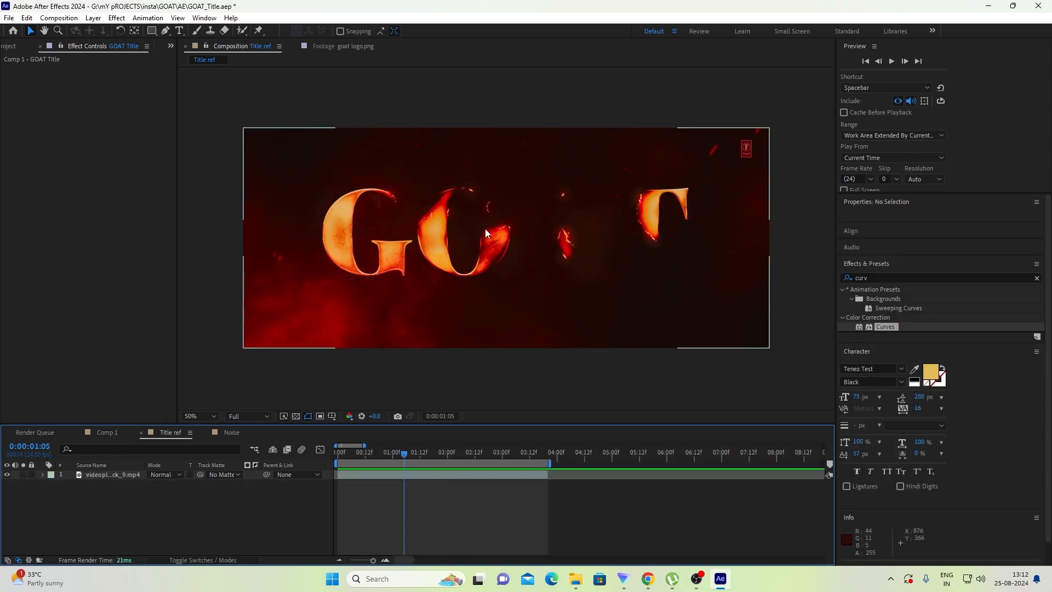
click(107, 433)
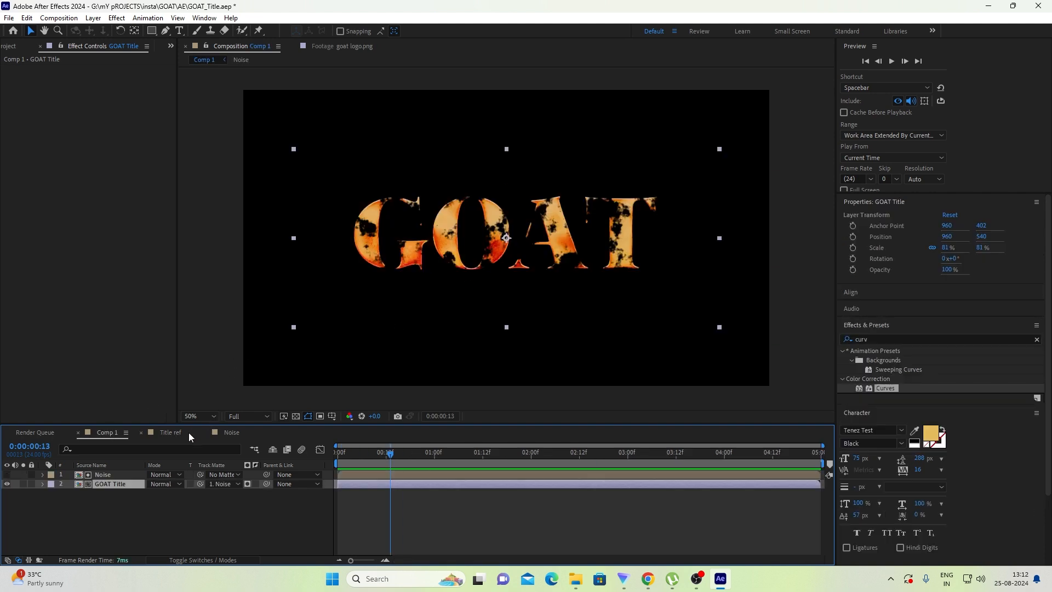
- In the Noise composition, set the upper solid's Turbulent Noise transform scale to 300
click(231, 434)
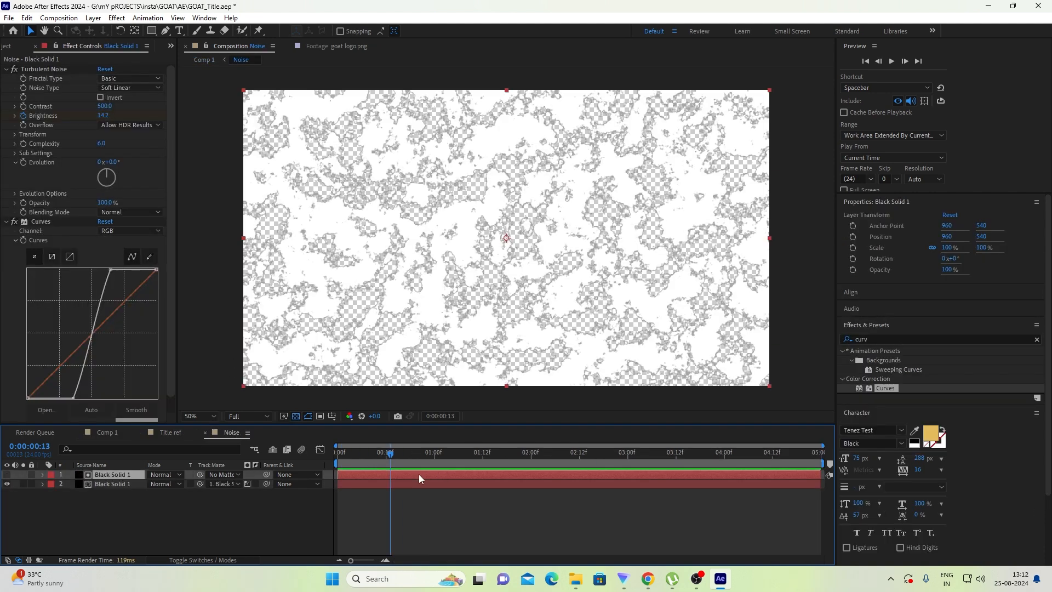
key(u)
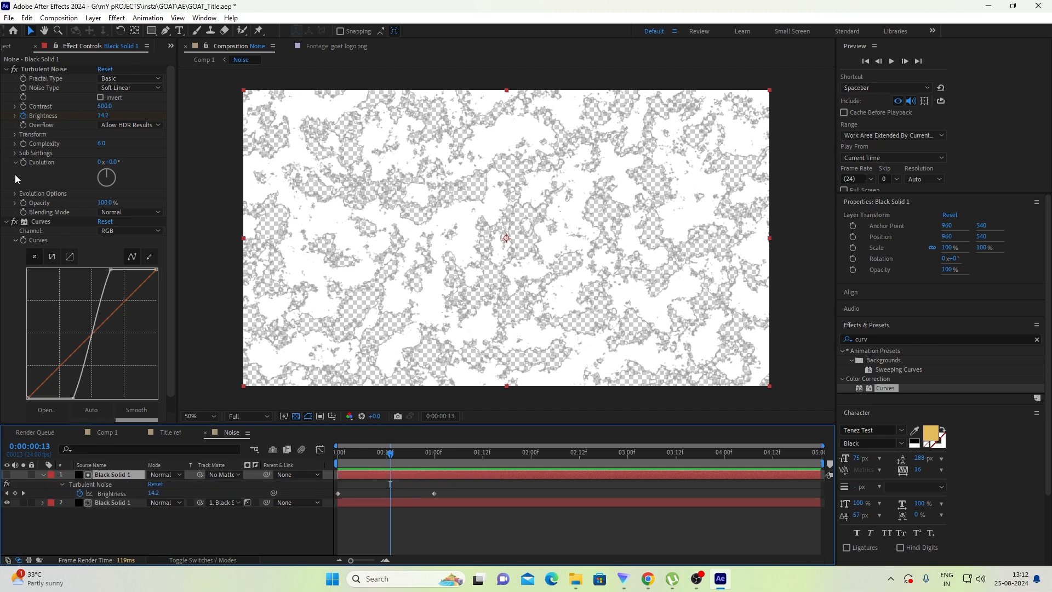
click(15, 193)
click(15, 195)
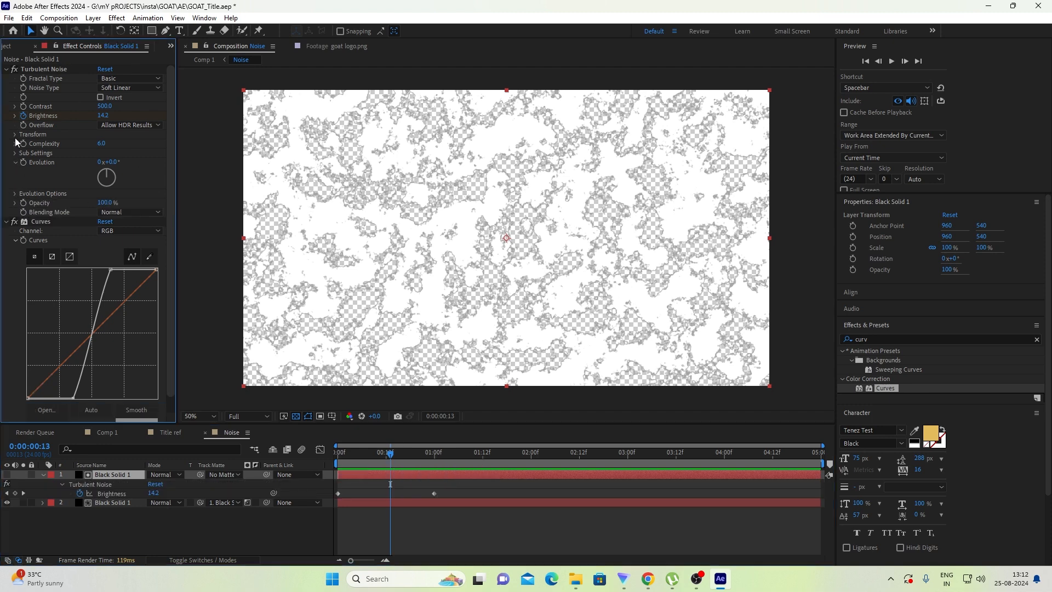
click(15, 135)
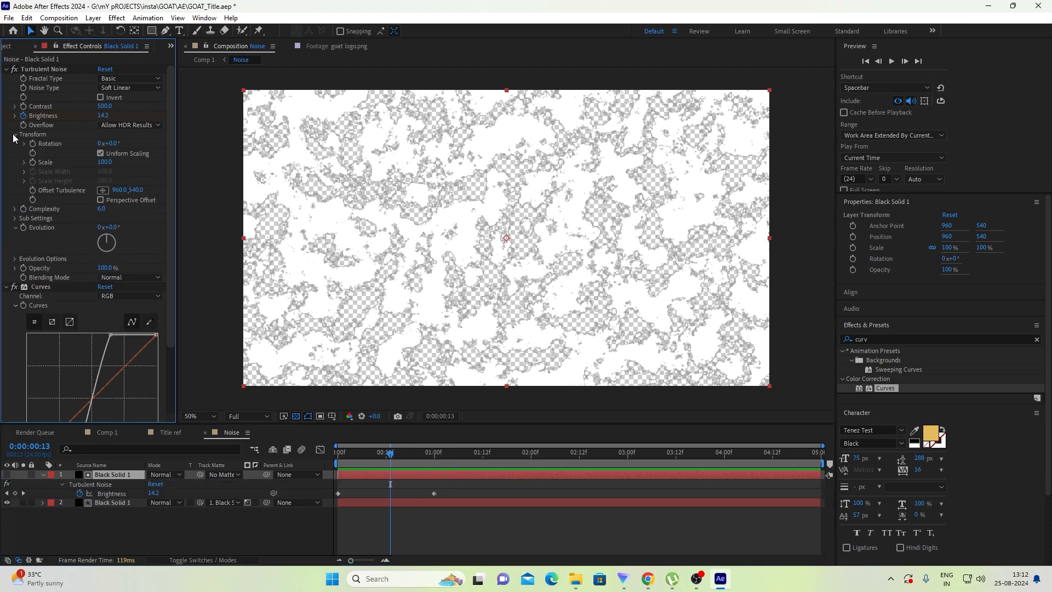
click(104, 162)
text(300)
key(Return)
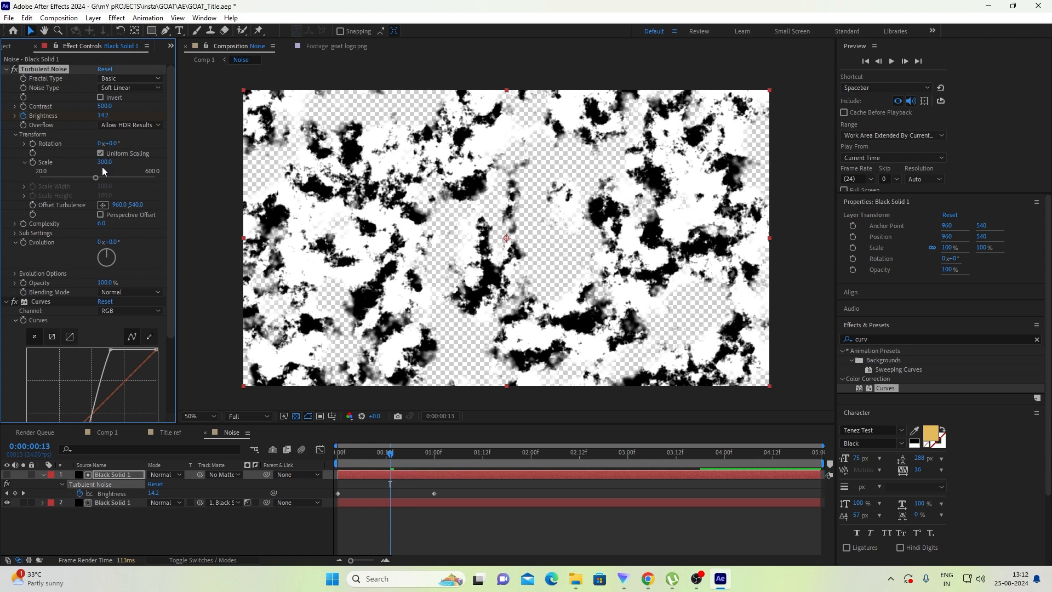
- Set the Turbulent Noise transform scale of the lower solid to 300 as well
click(126, 502)
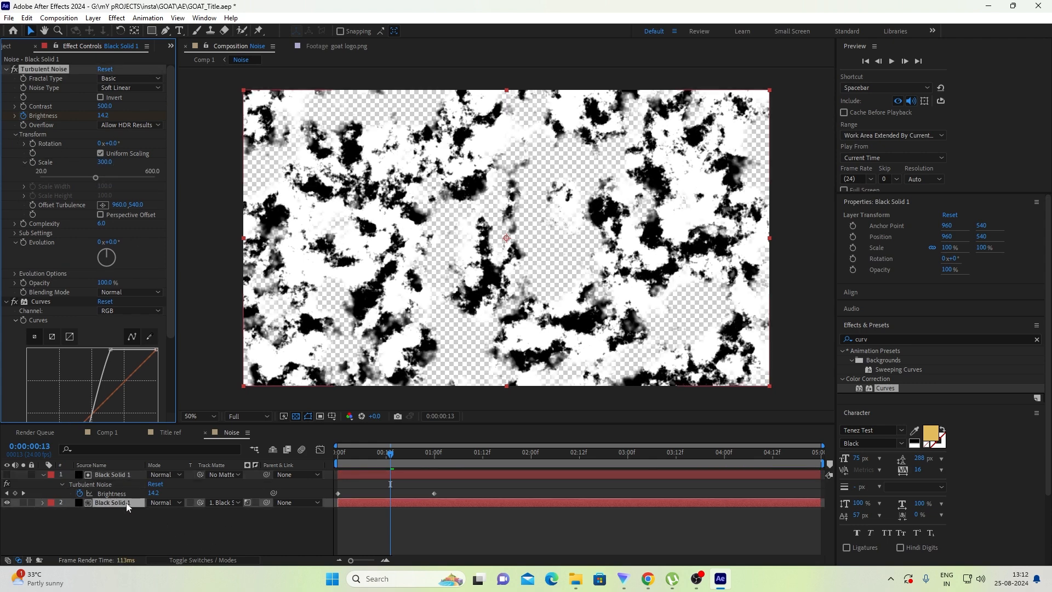
click(18, 134)
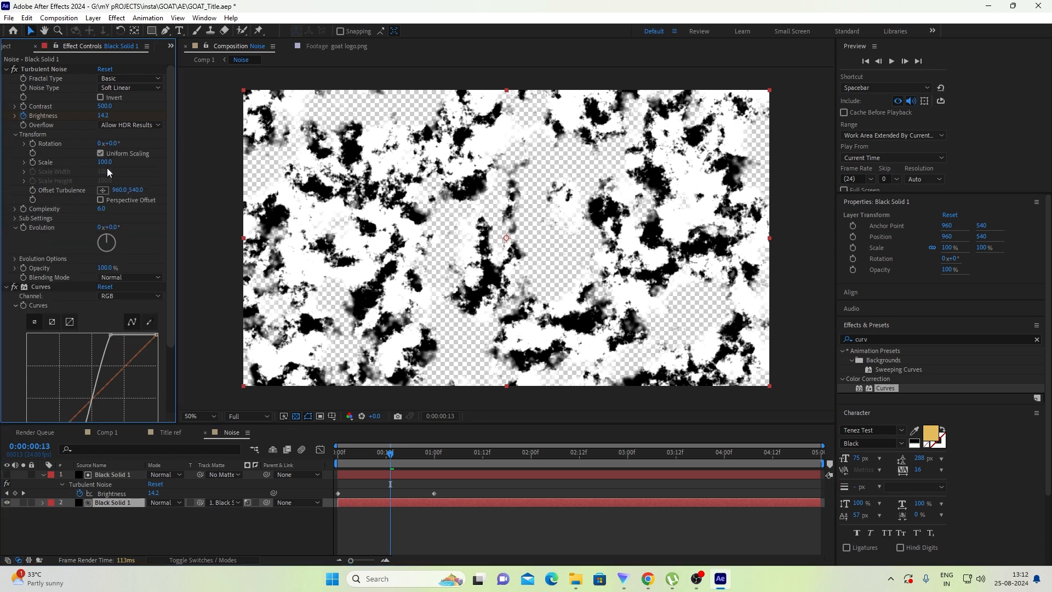
click(105, 163)
text(300)
key(Return)
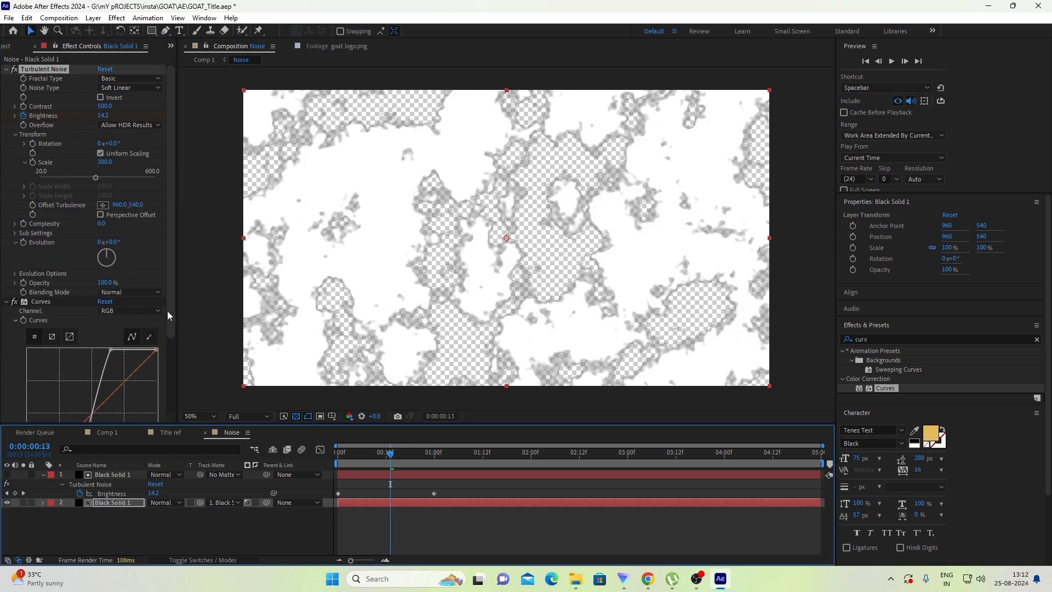
- Steepen the Curves graph on both noise solids to an almost vertical line at the midpoint for crisp edges
scroll(166, 310, down, 3)
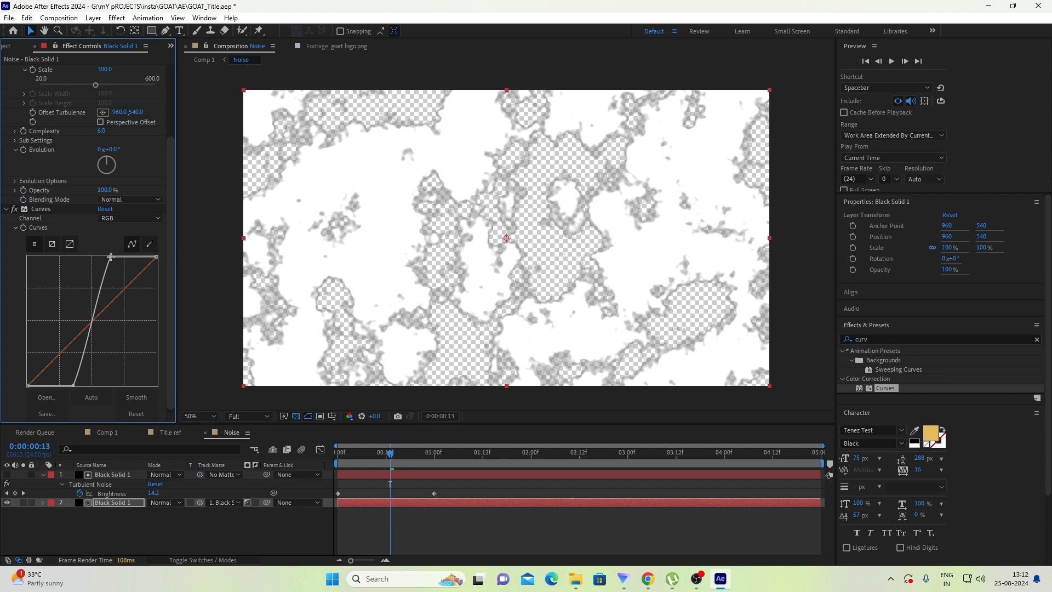
drag(112, 258, 93, 257)
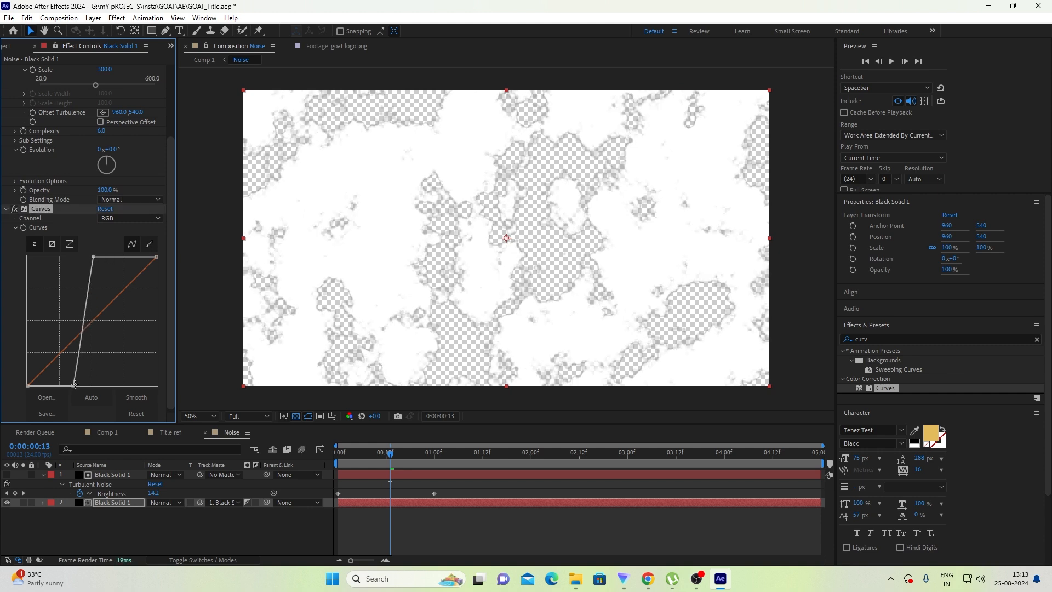
drag(73, 386, 91, 385)
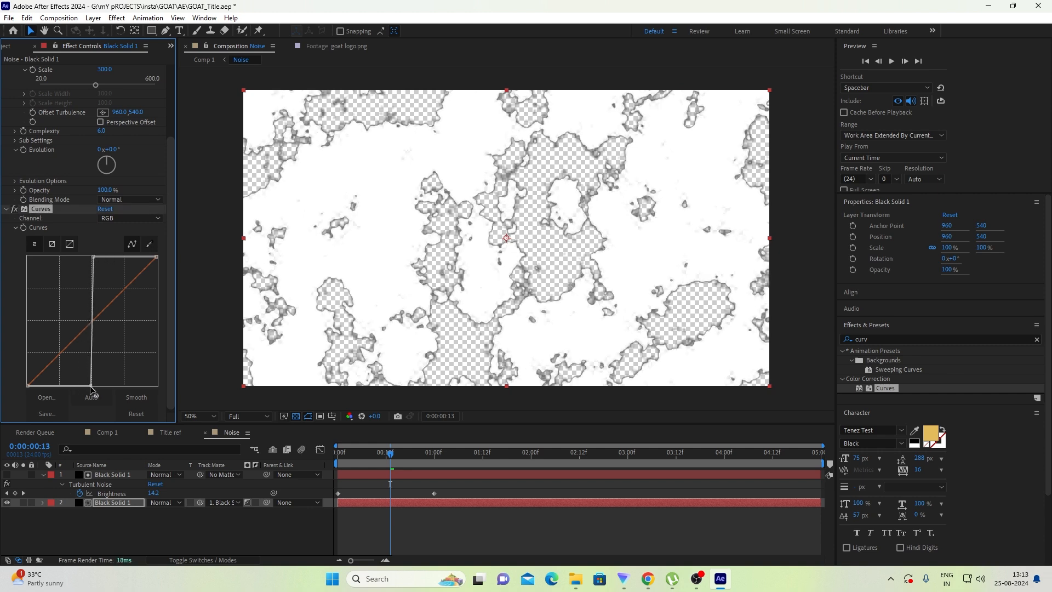
click(117, 473)
drag(111, 349, 93, 349)
scroll(102, 362, down, 3)
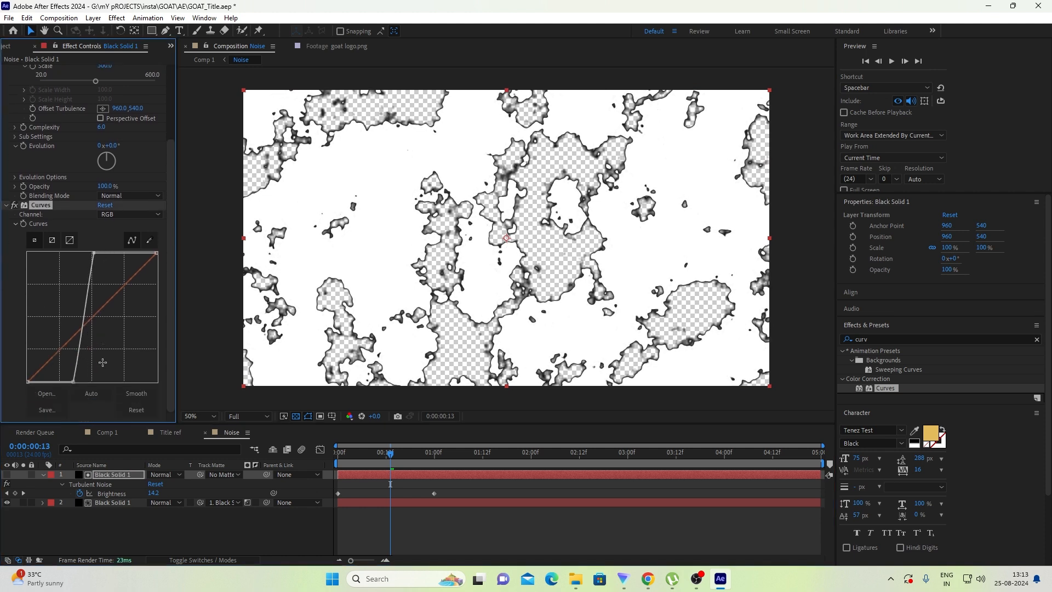
drag(73, 380, 90, 380)
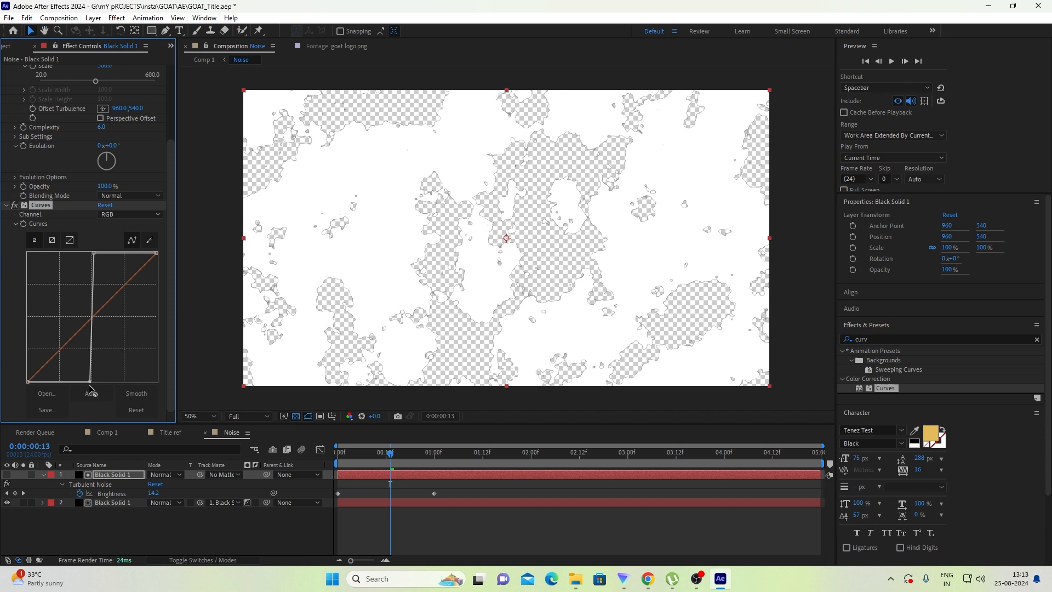
- Return to Comp 1 and review the updated GOAT title reveal from the start to 0:00:01:03
click(108, 432)
key(space)
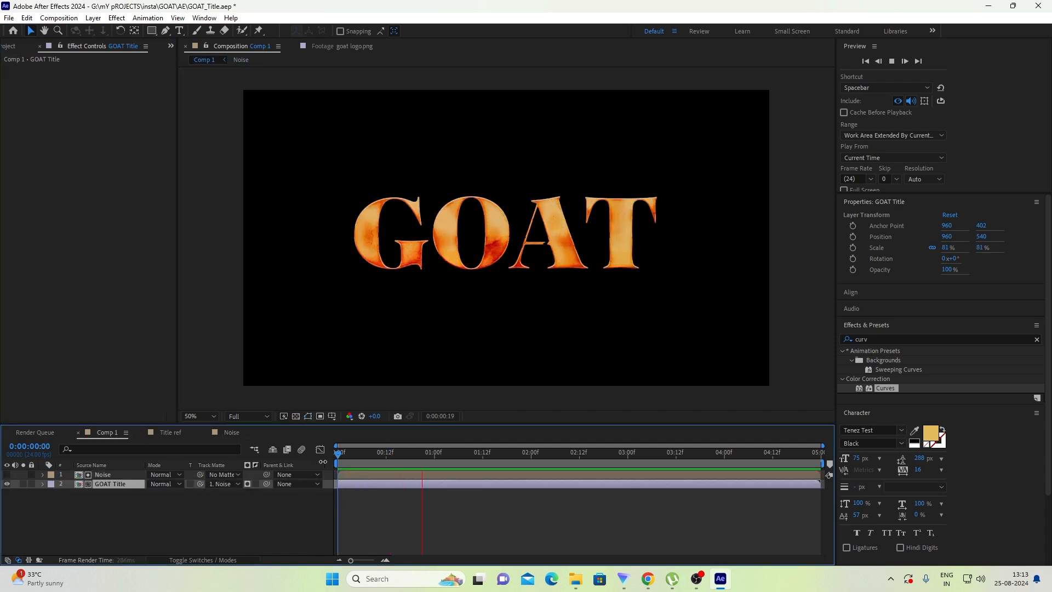
drag(342, 465, 446, 462)
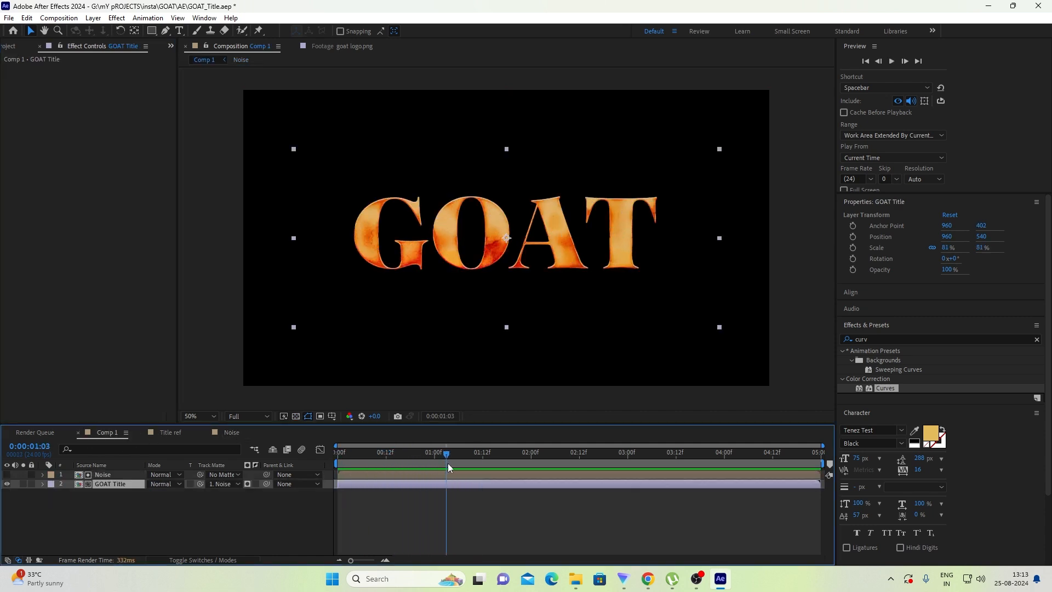
- End Comp 1's work area at 0:00:01:03 and preview the title reveal
key(n)
key(space)
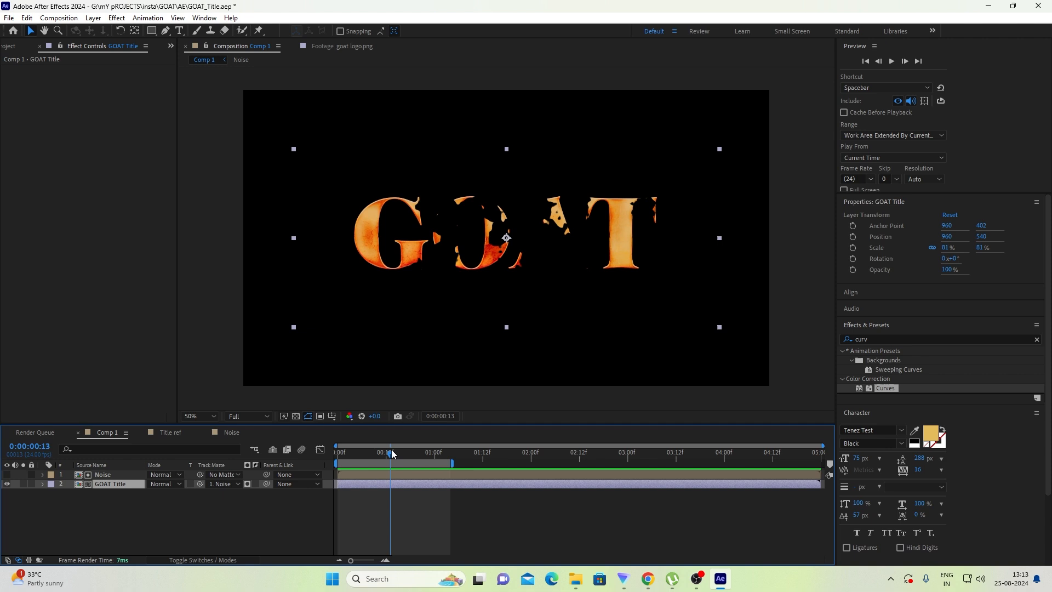
- In the Noise composition, apply Easy Ease to all Turbulent Noise Brightness keyframes on both black solids
double_click(374, 474)
ctrl+click(435, 502)
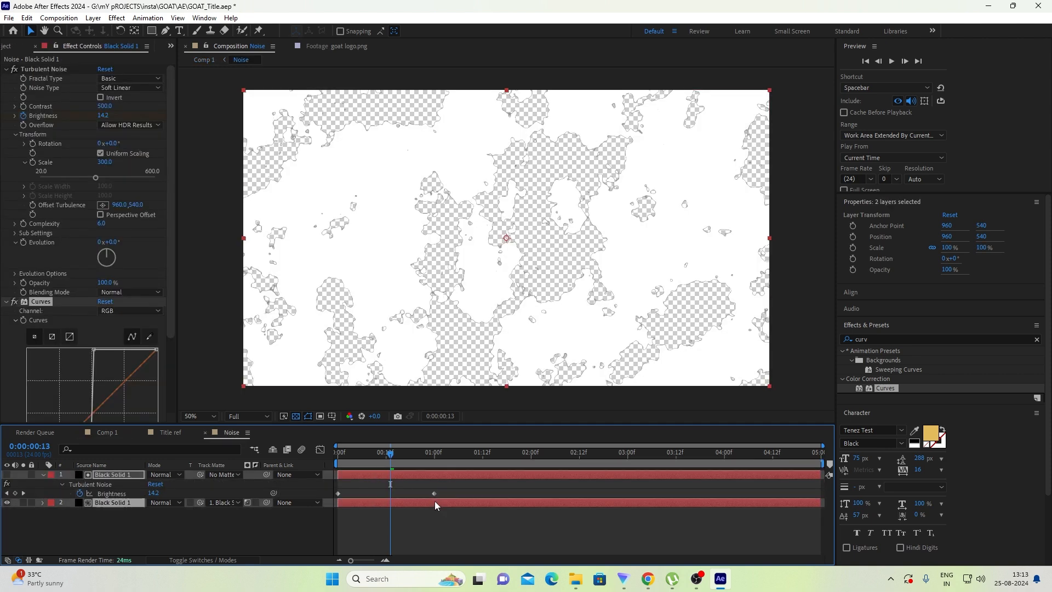
key(u)
drag(472, 487, 333, 534)
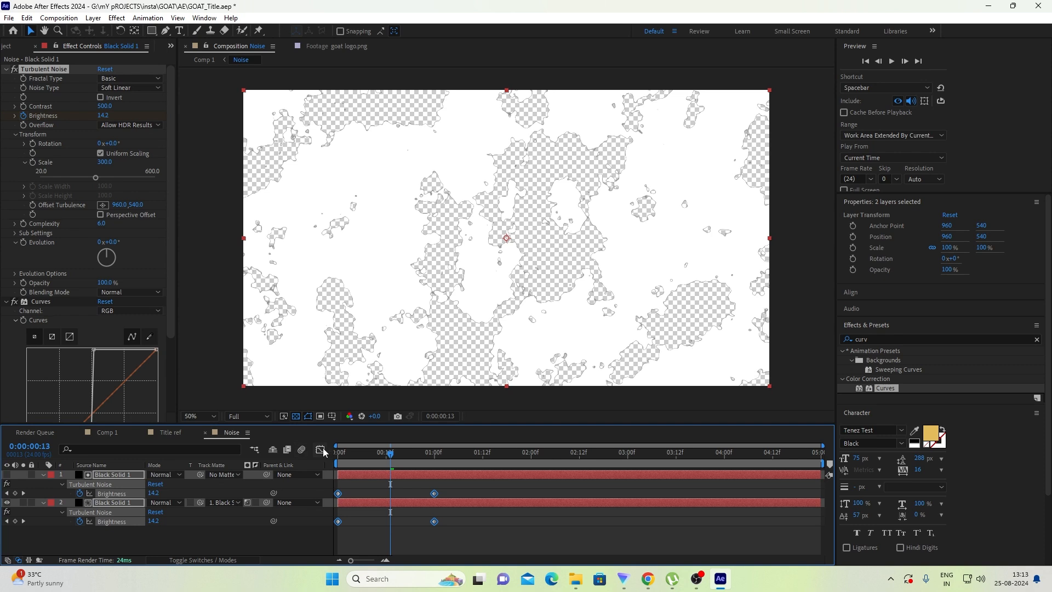
click(321, 450)
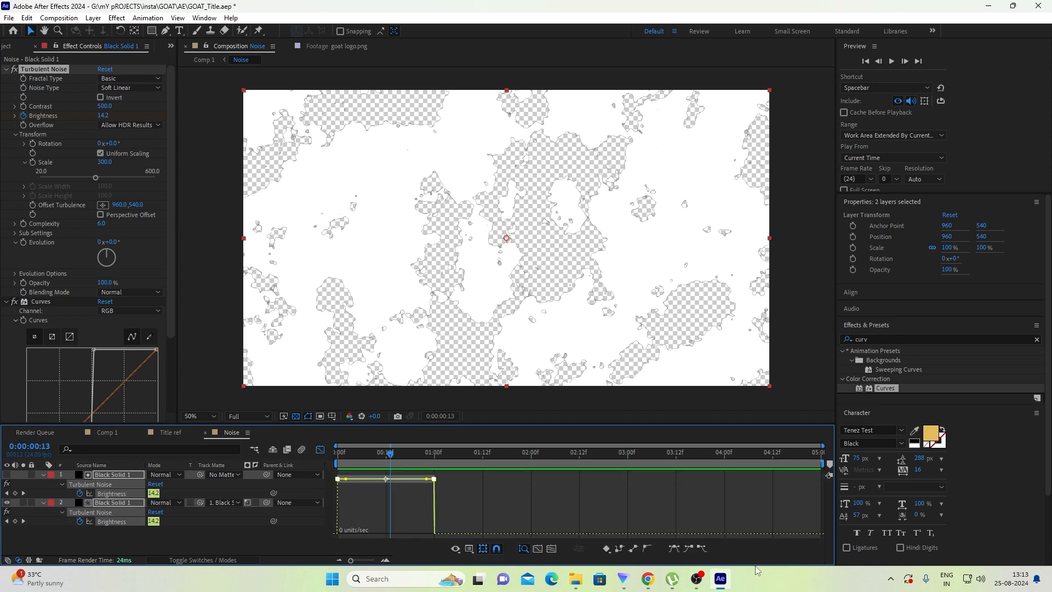
click(674, 547)
click(520, 509)
click(321, 450)
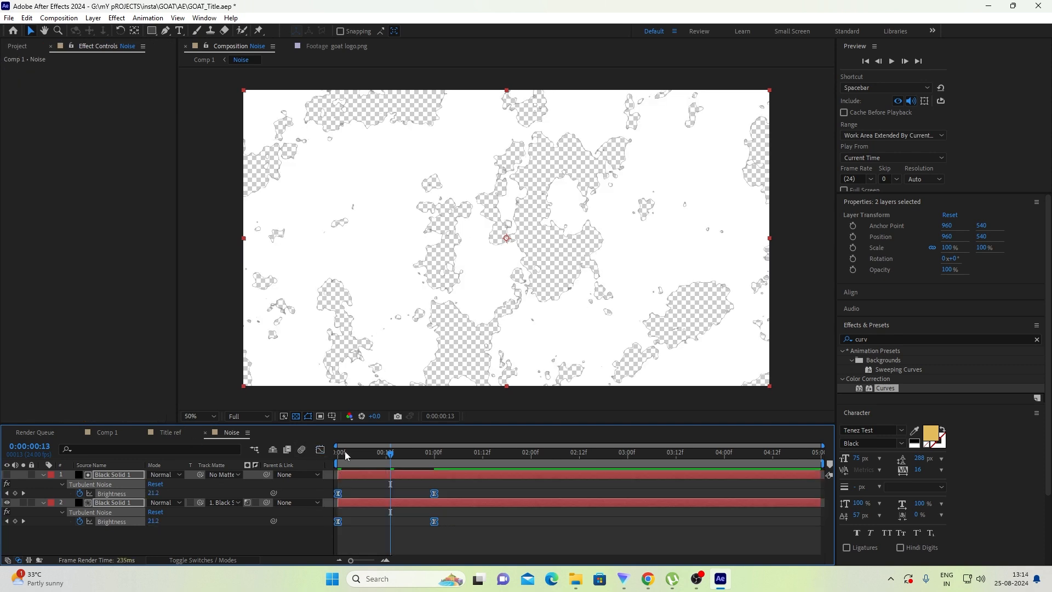
- Check the eased reveal in Comp 1 and move both noise solids' ending Brightness keyframes to 0:00:01:12
drag(375, 455, 336, 455)
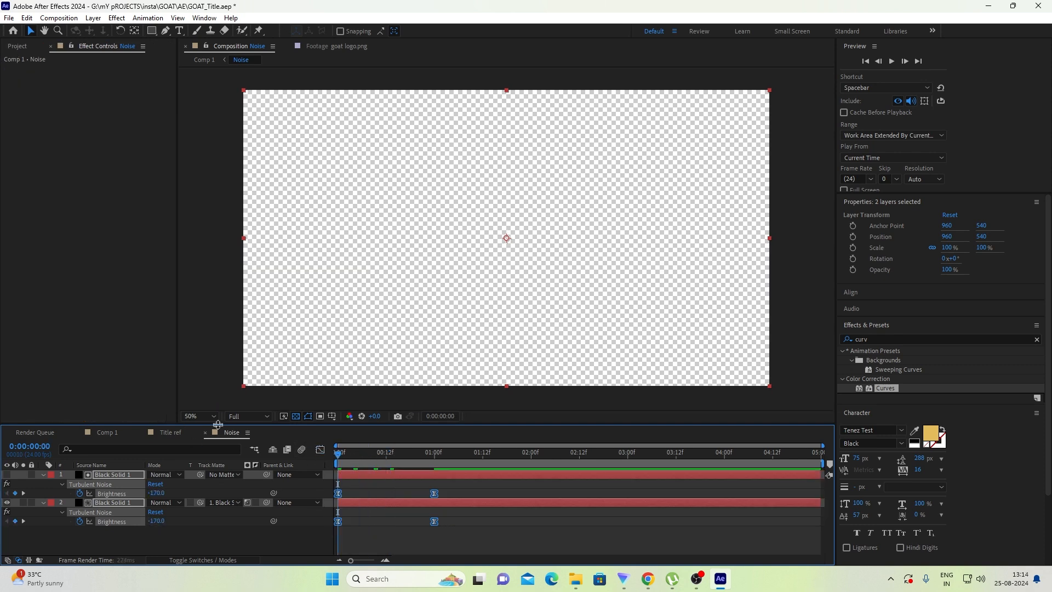
click(109, 432)
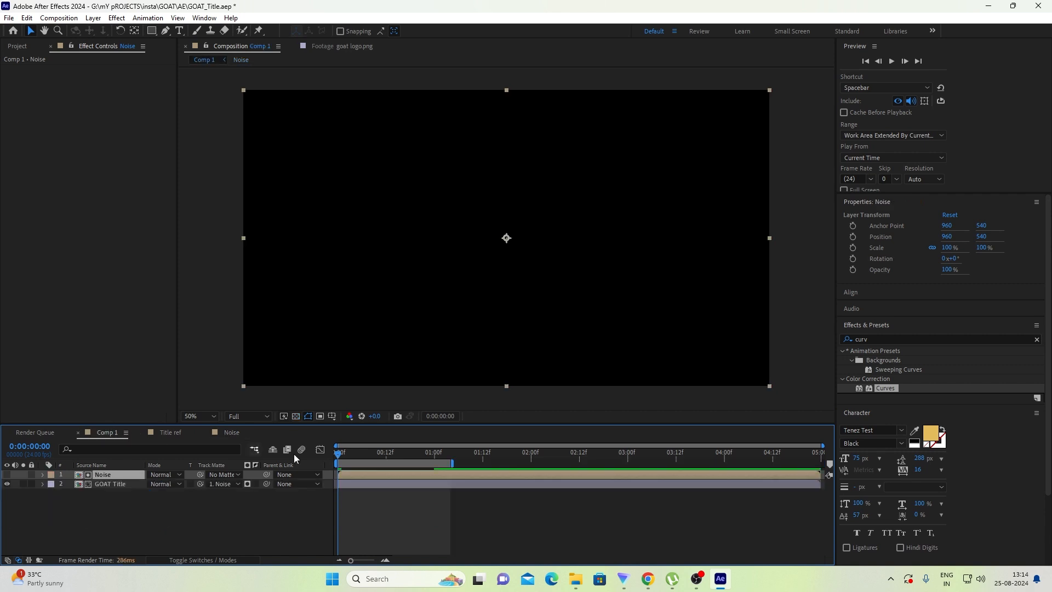
click(414, 455)
click(232, 432)
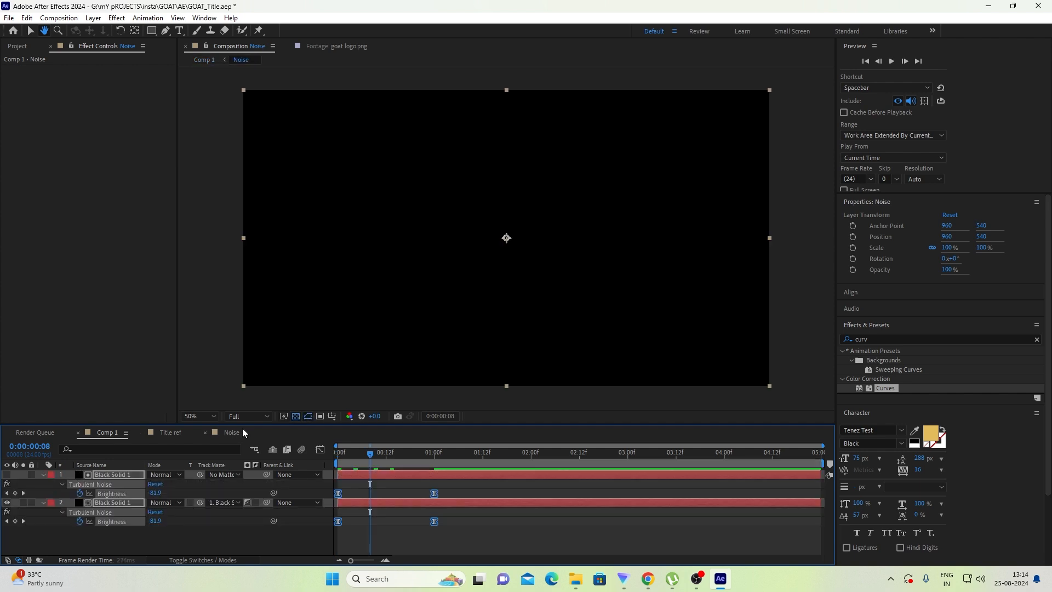
drag(435, 497, 481, 505)
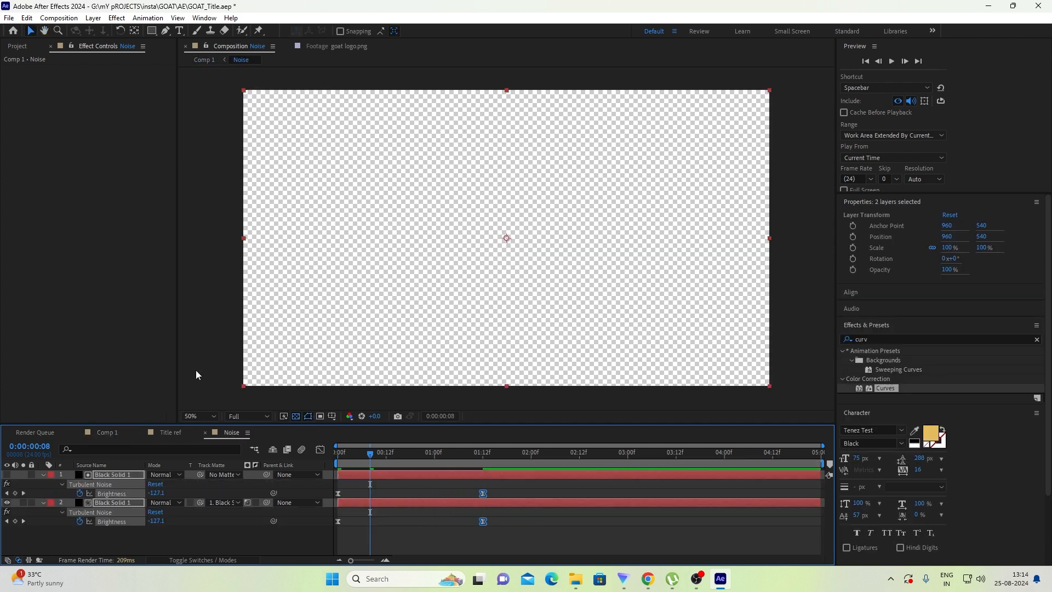
- Preview the retimed reveal in Comp 1 with the work area extended to 0:00:02:00, and save the project
click(107, 432)
click(353, 456)
key(space)
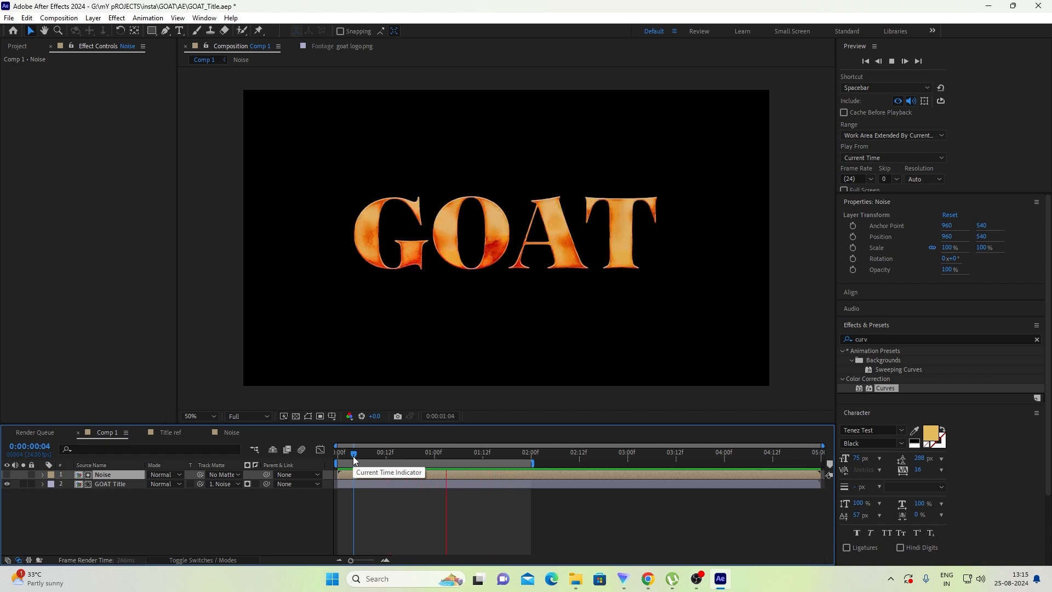
key(ctrl+s)
click(387, 450)
key(space)
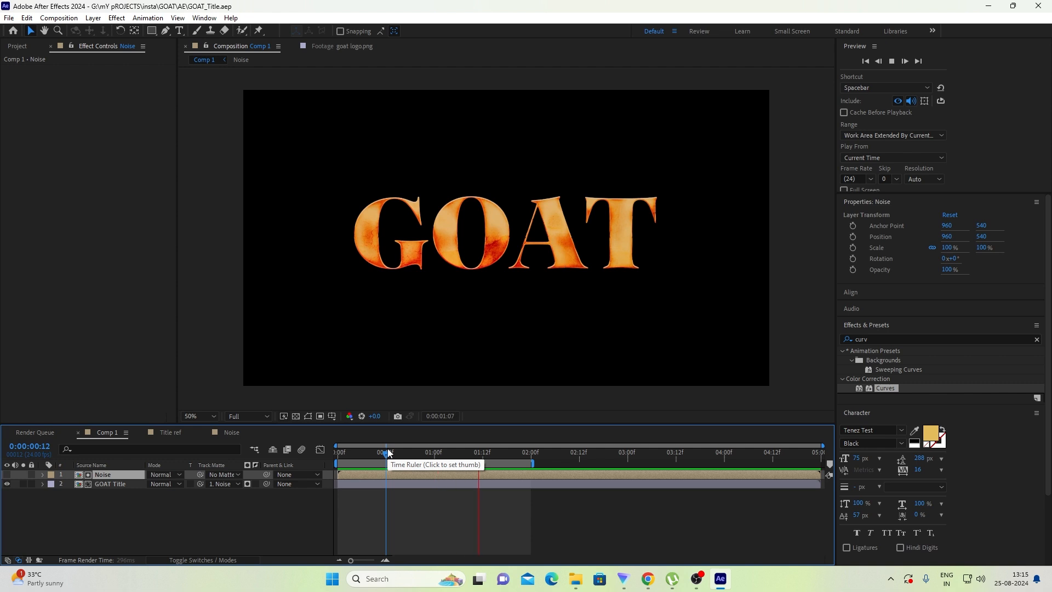
key(space)
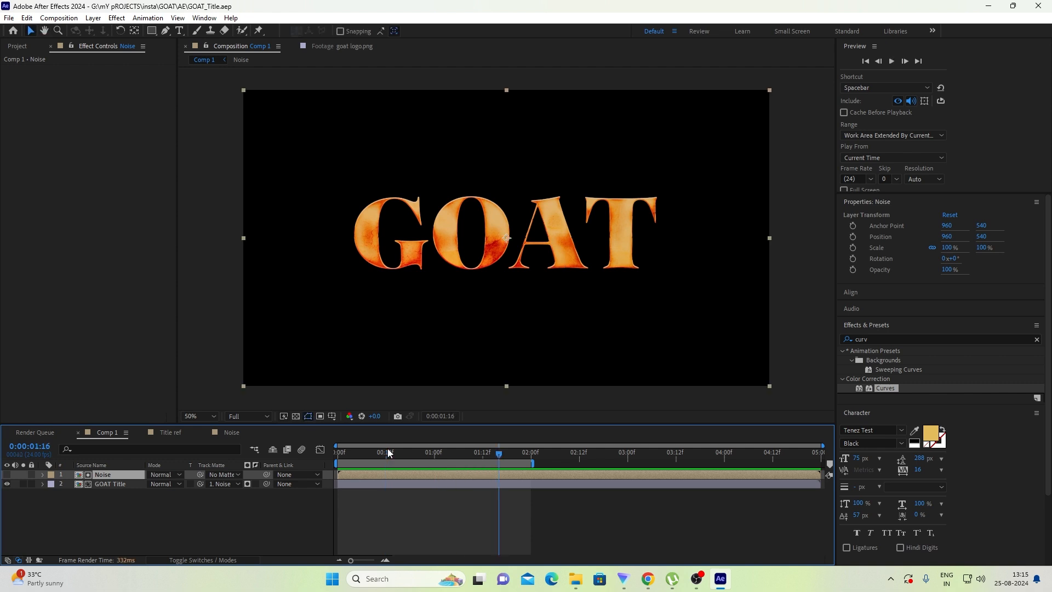
- Examine the glowing letter outlines in the Title ref composition and return to Comp 1
click(84, 512)
click(108, 486)
click(171, 432)
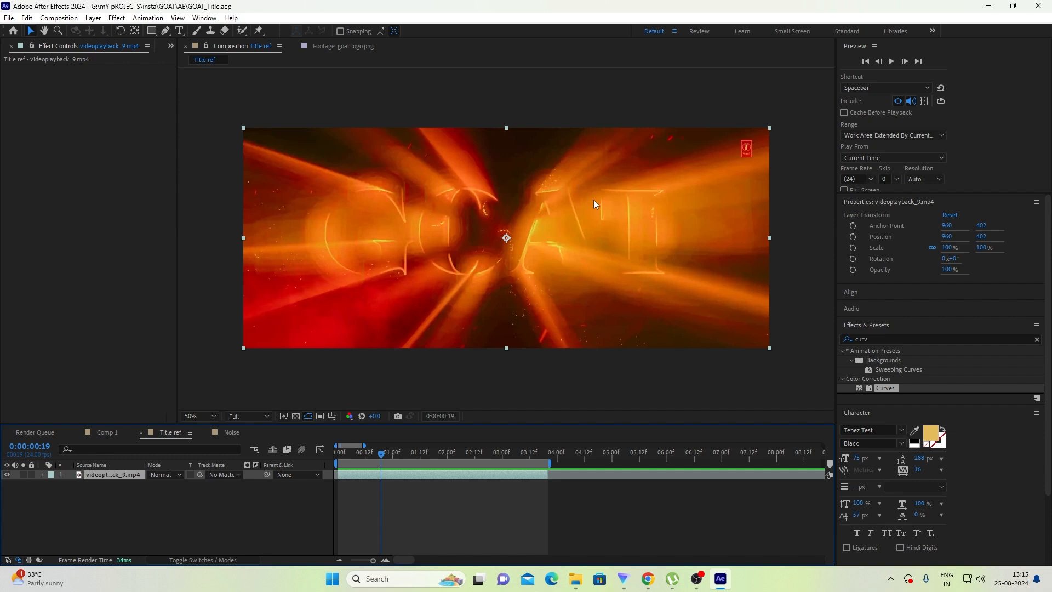
click(107, 436)
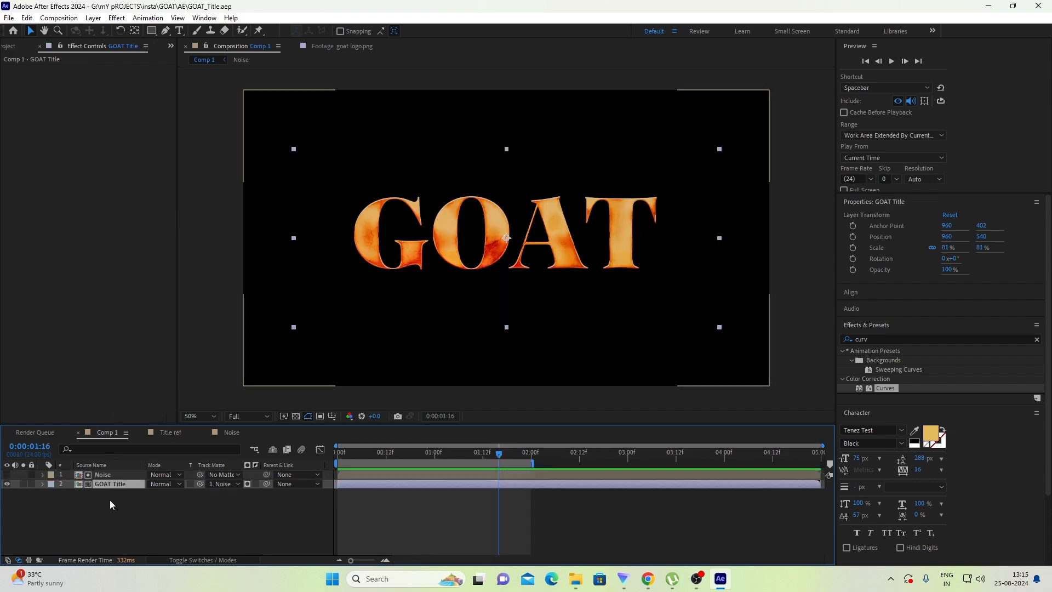
- Duplicate the GOAT Title layer, place the copy above the Noise layer, and remove the copy's track matte
click(119, 508)
click(124, 482)
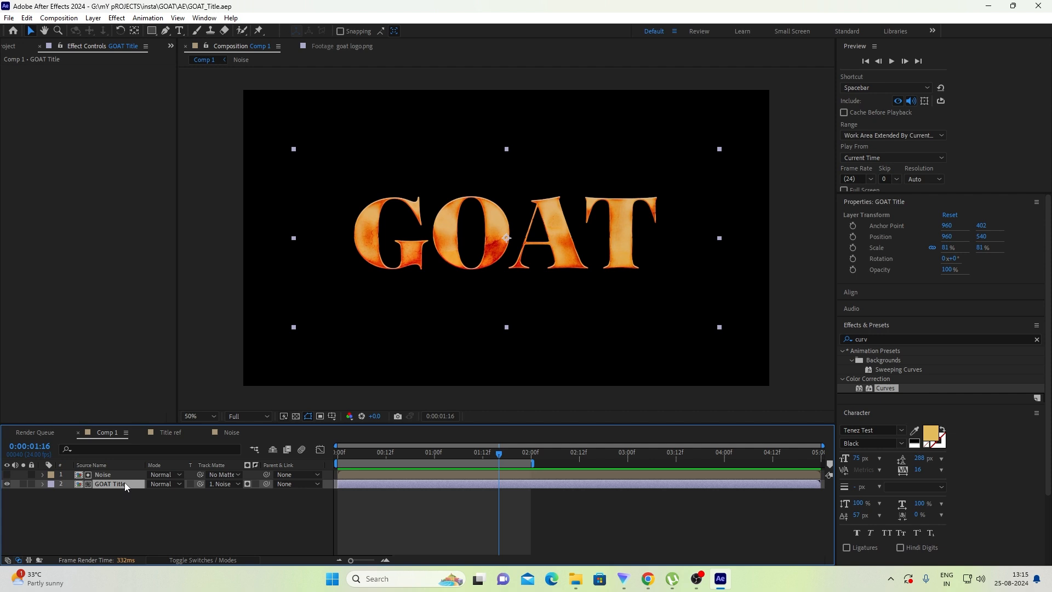
key(ctrl+d)
drag(124, 482, 120, 472)
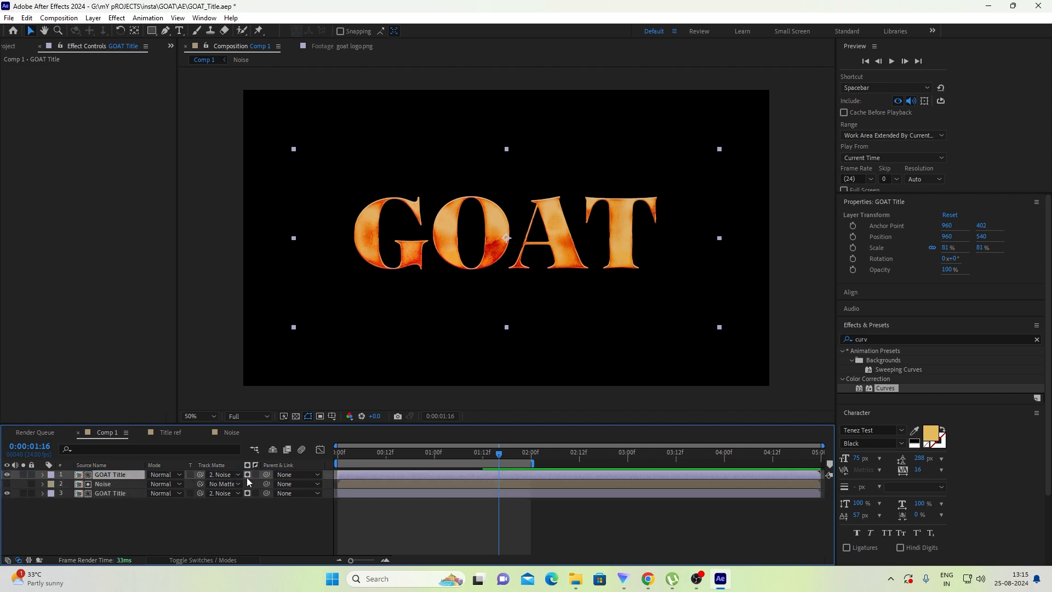
click(233, 474)
click(230, 482)
- Rename the topmost GOAT Title copy to GOAT Title_stroke
right_click(128, 475)
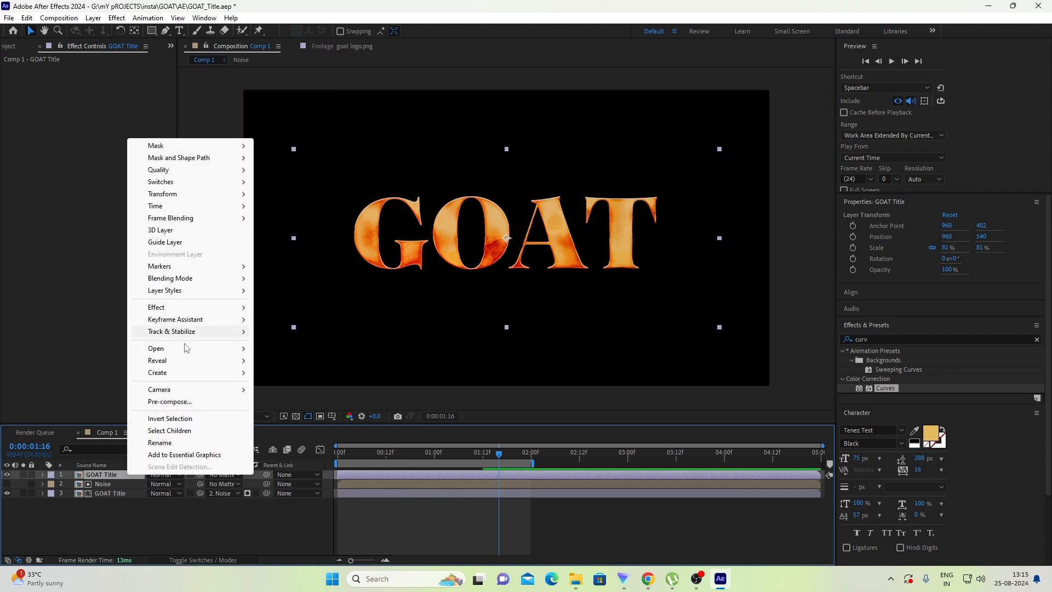
click(170, 443)
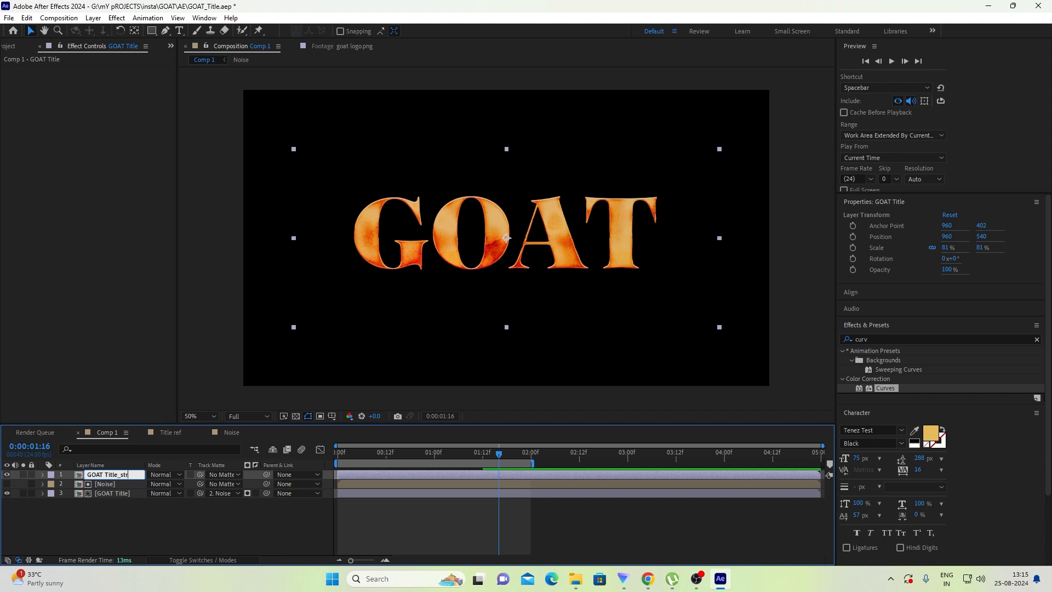
text(_stroke)
key(Return)
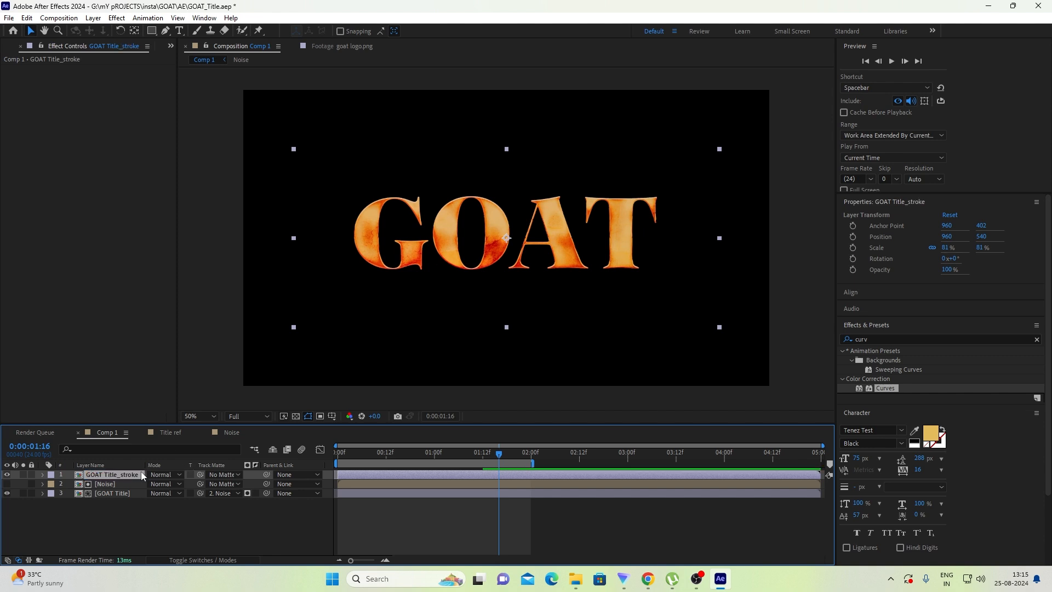
- Pre-compose the GOAT Title_stroke layer as GOAT Title_stroke Comp 1, moving all attributes into the new composition
click(127, 492)
click(127, 476)
right_click(127, 475)
click(181, 404)
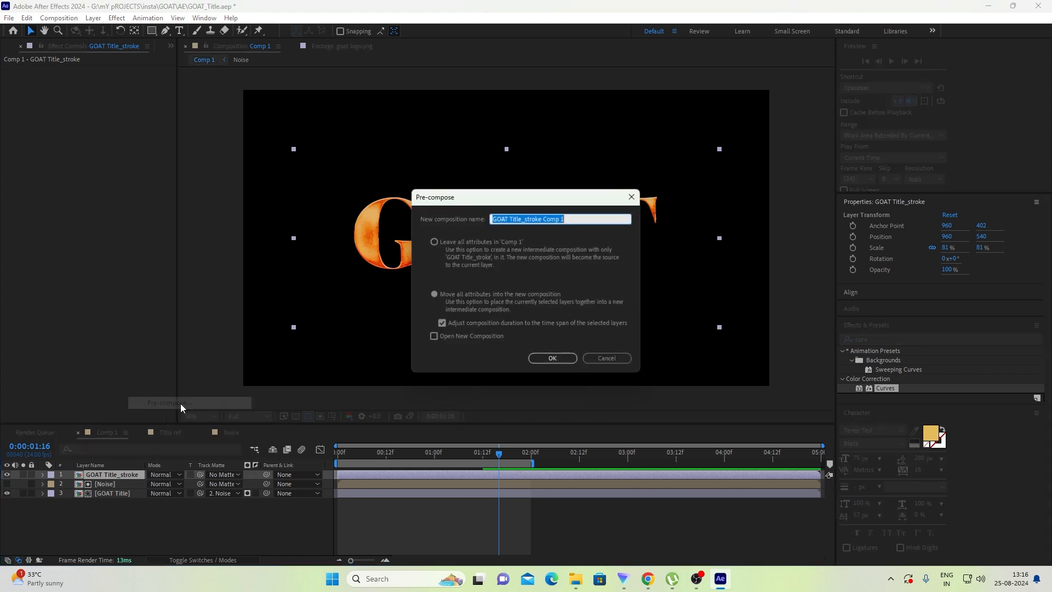
click(548, 359)
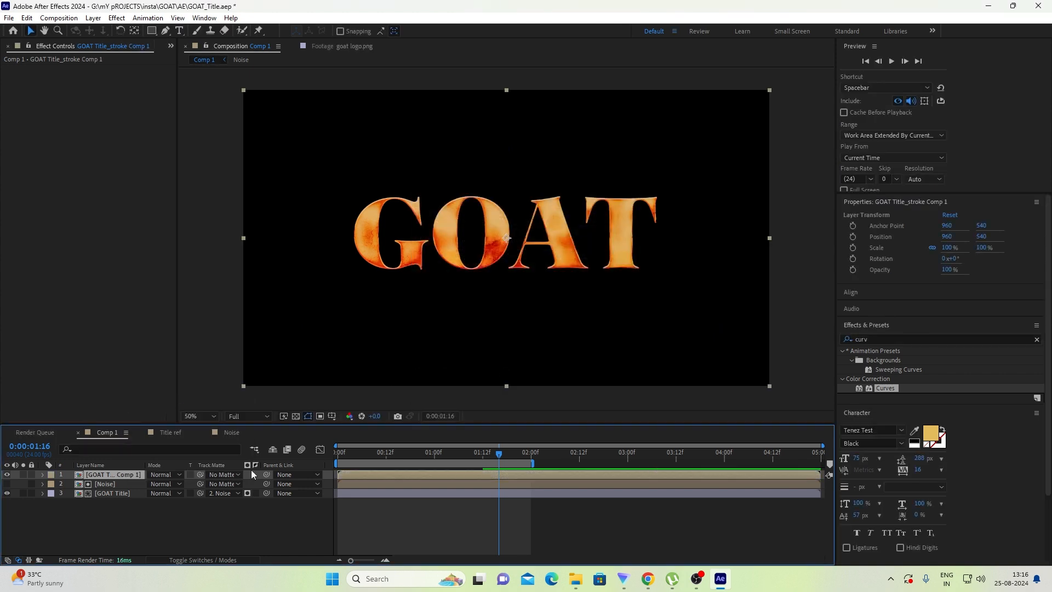
click(199, 524)
- Auto-trace the stroke precomp's alpha channel at the current frame onto a new layer, and hide the precomp layer
click(125, 474)
click(60, 19)
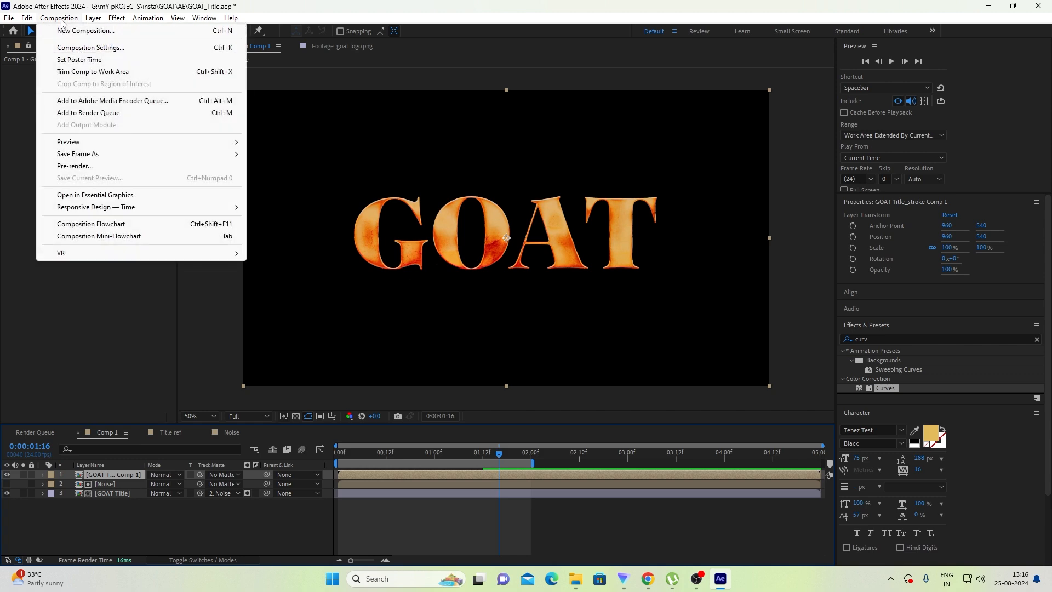
mouse_move(93, 19)
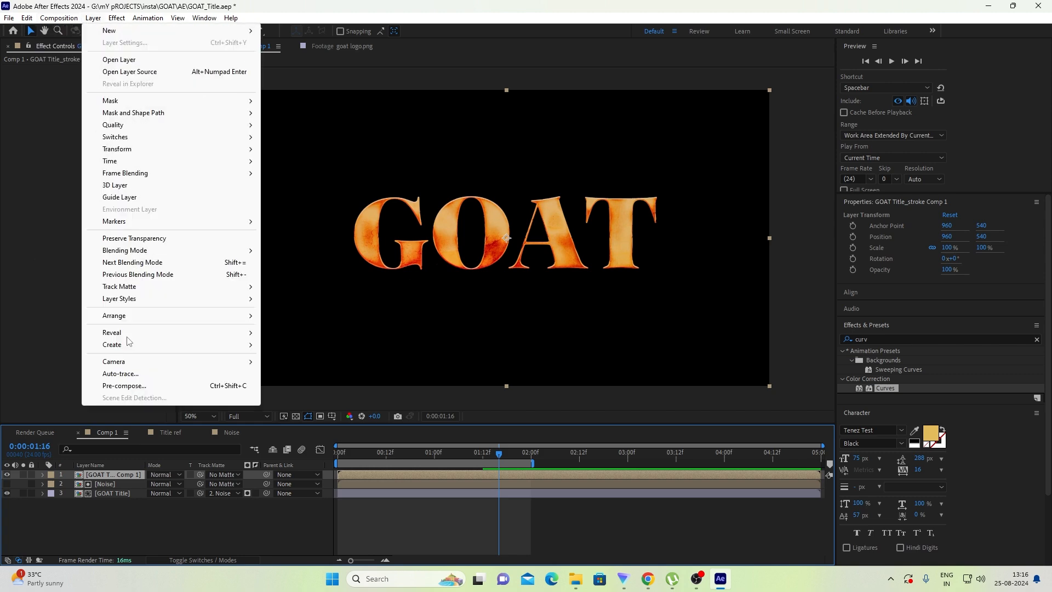
click(121, 373)
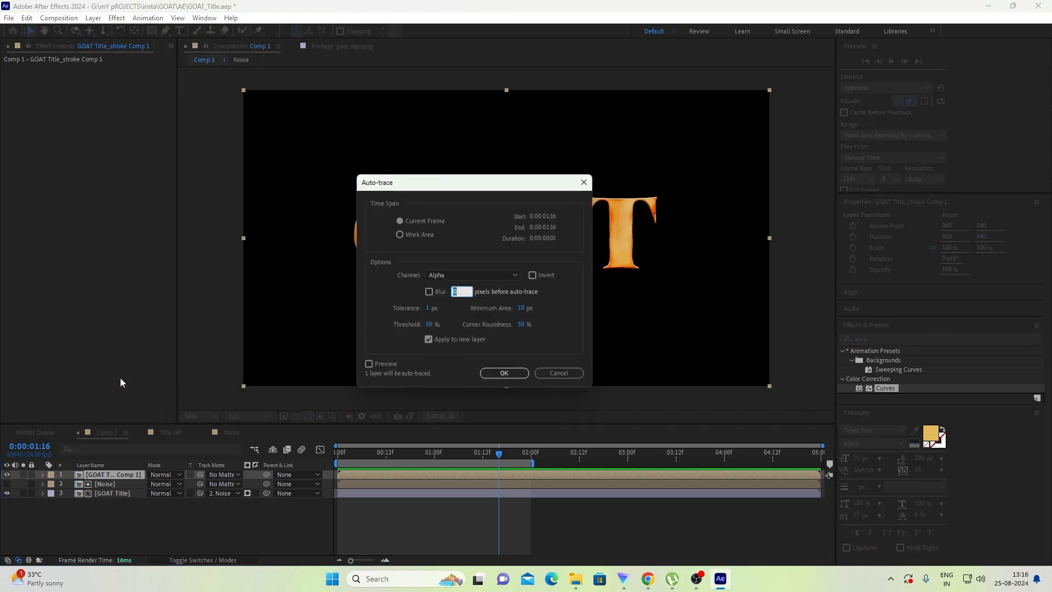
click(502, 373)
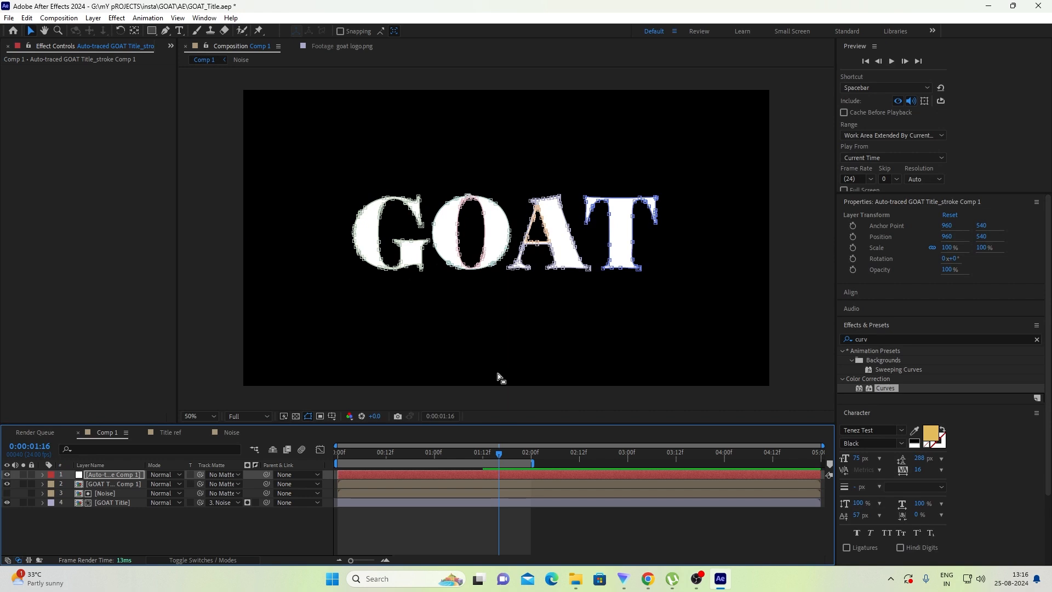
click(41, 524)
click(7, 483)
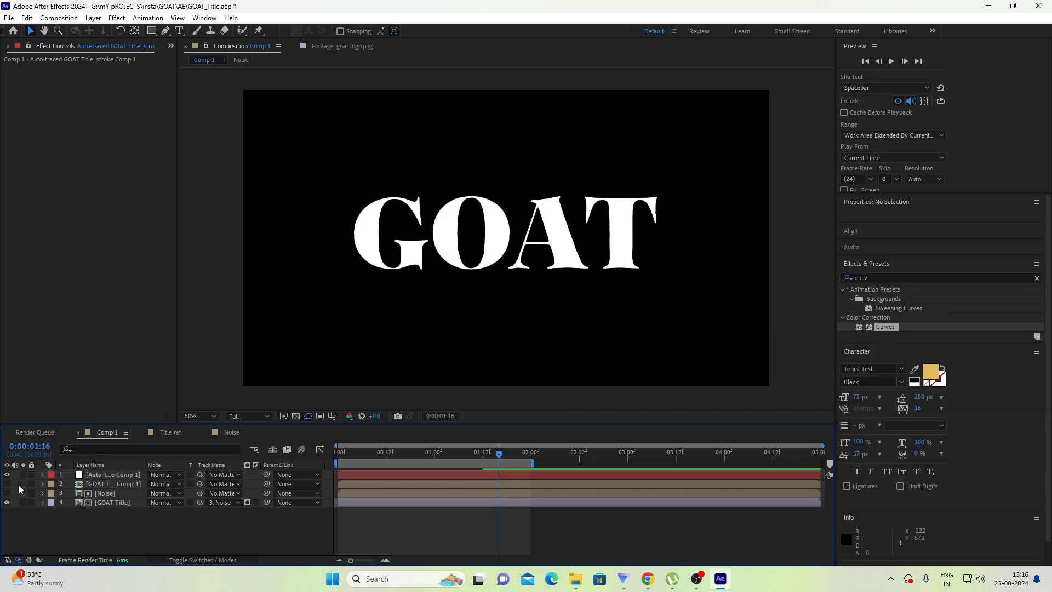
- Apply the Video Copilot Saber effect to the auto-traced layer
click(116, 475)
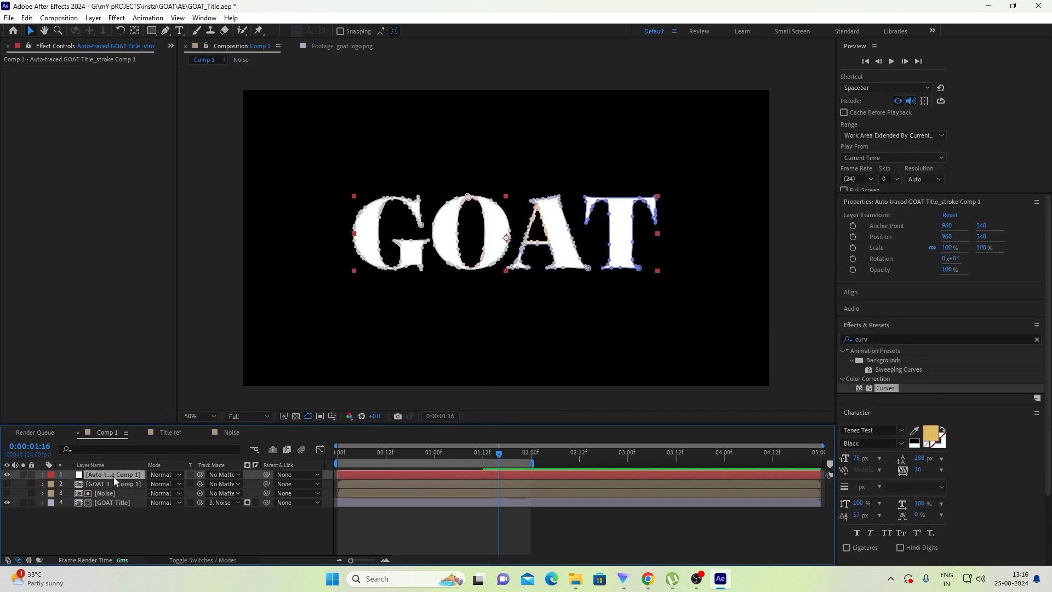
drag(871, 338, 839, 331)
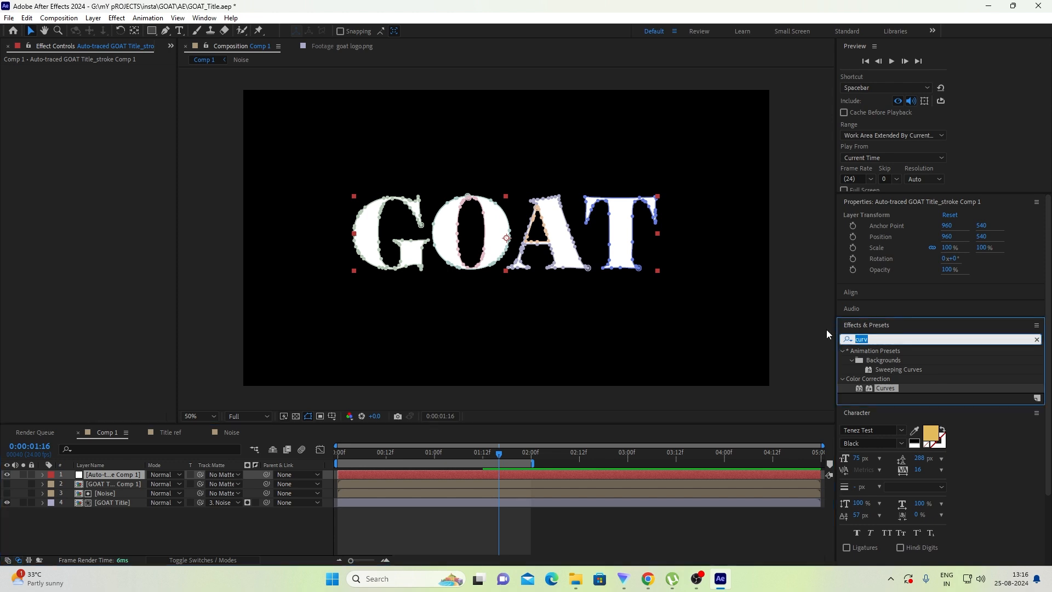
text(sab)
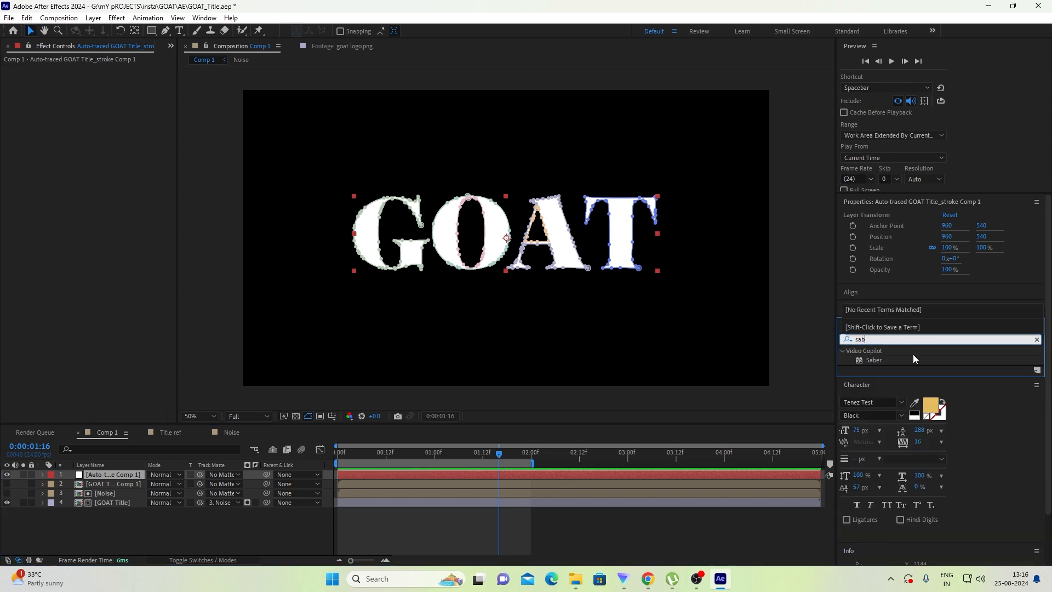
double_click(875, 360)
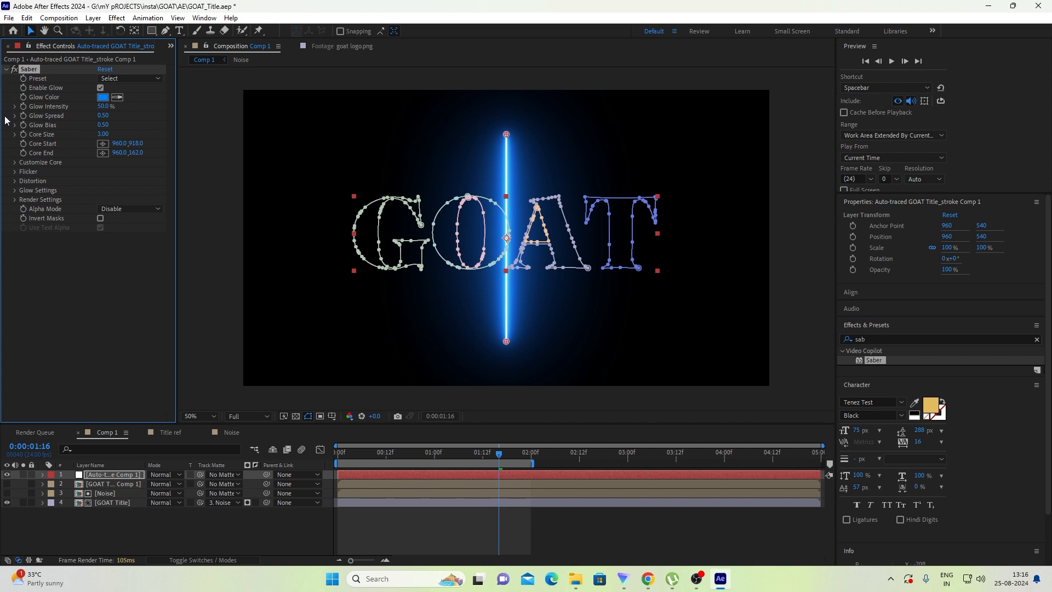
- Set Saber's core type to Layer Masks and choose the Neon preset
click(14, 163)
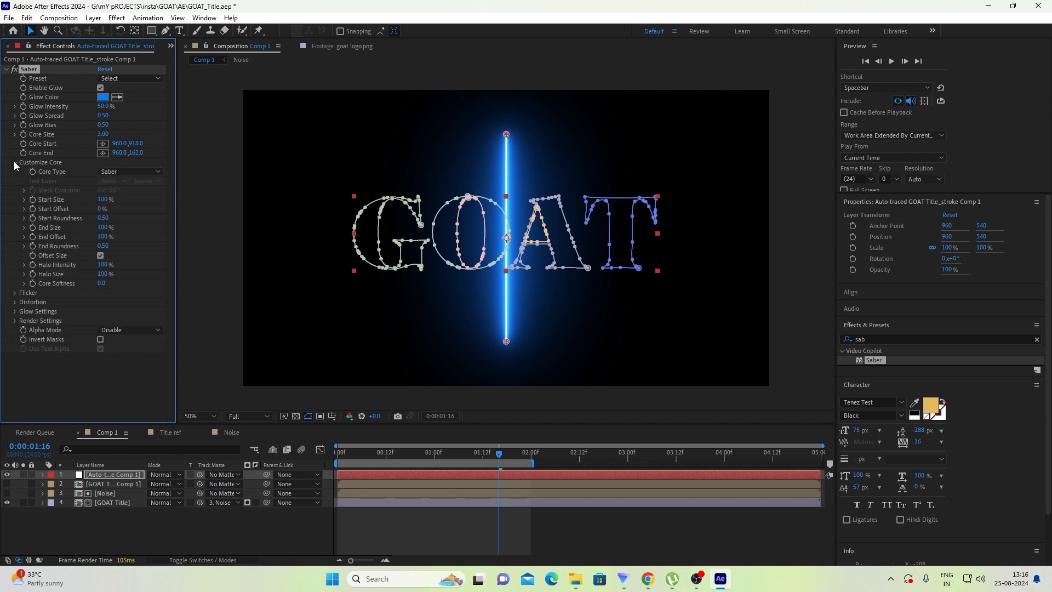
click(154, 173)
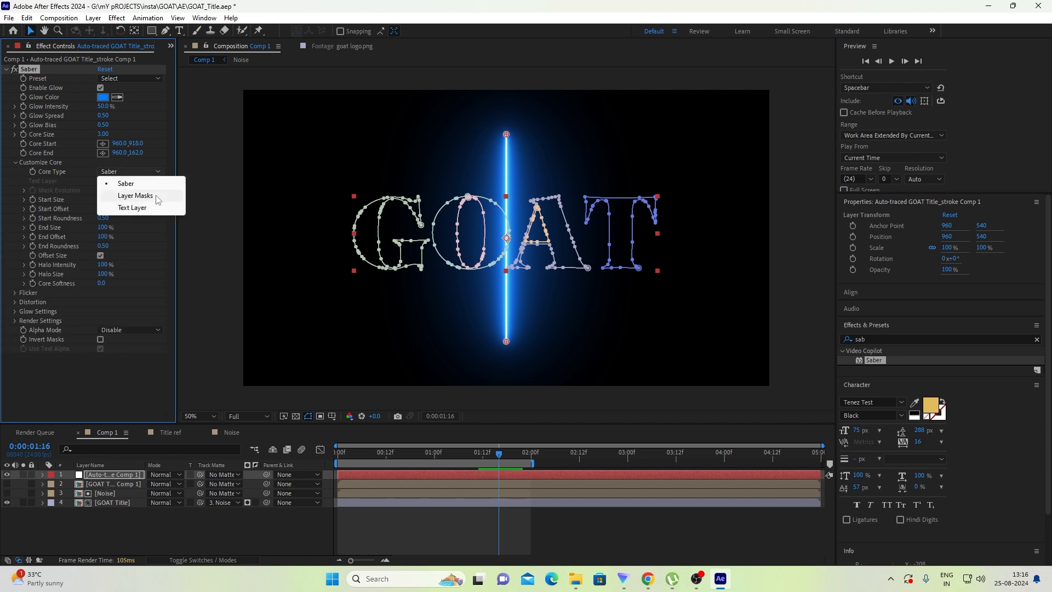
click(136, 196)
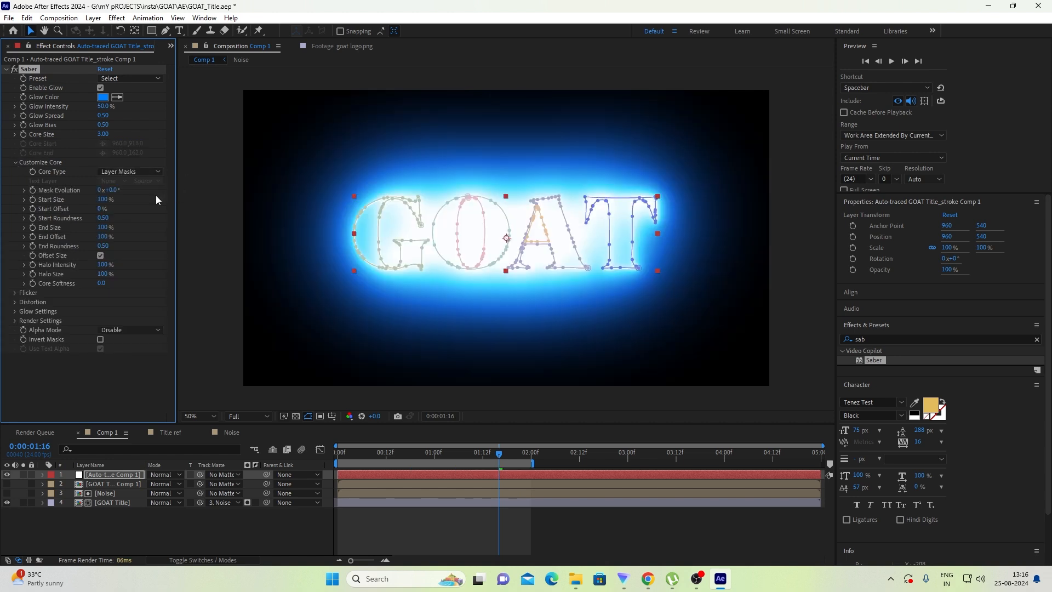
click(118, 78)
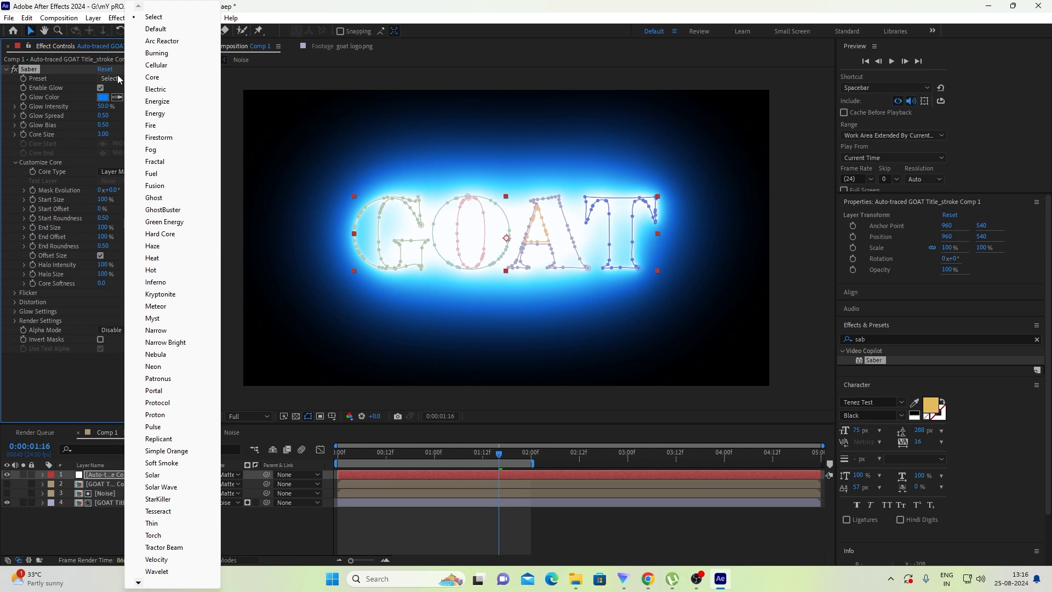
click(164, 367)
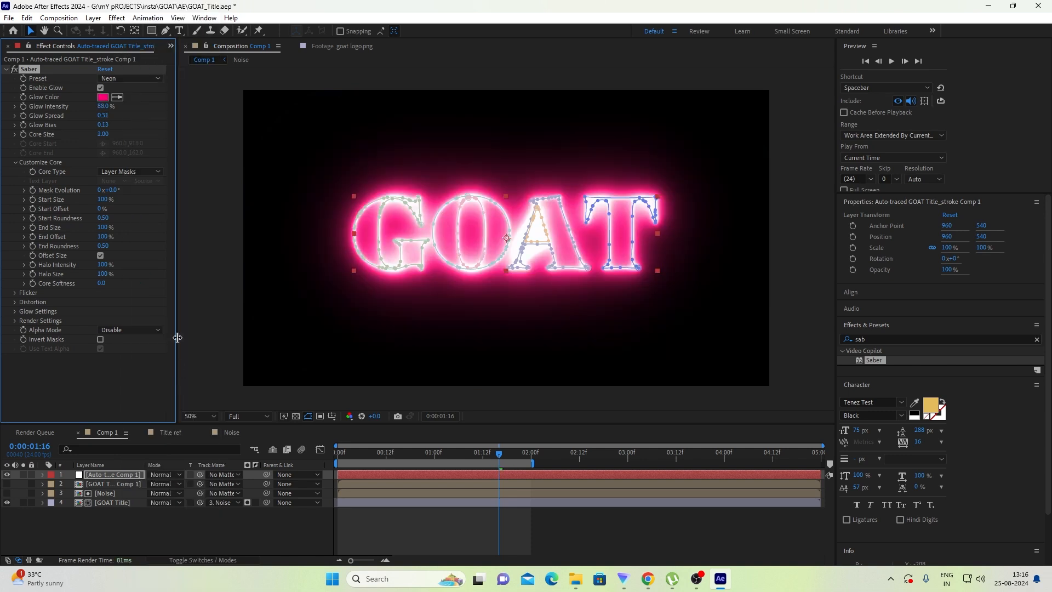
- Reduce Saber's glow spread to 0.07, glow bias to 0.05 and core size to 0.40, and set its glow color to orange FF6000
mouse_move(106, 115)
mouse_down()
mouse_move(89, 115)
mouse_move(98, 137)
mouse_move(99, 125)
mouse_up()
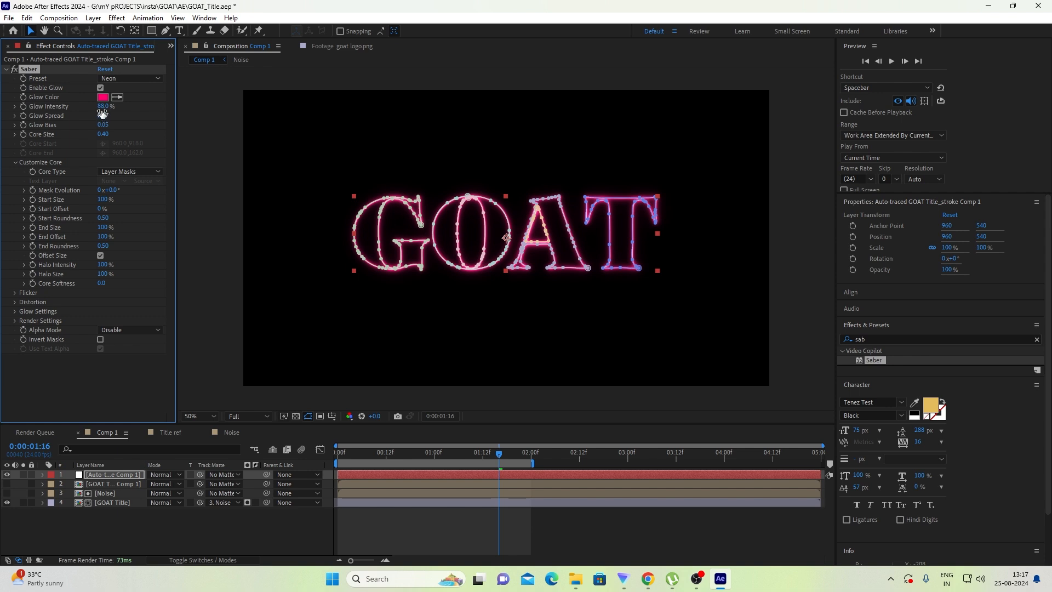
click(103, 97)
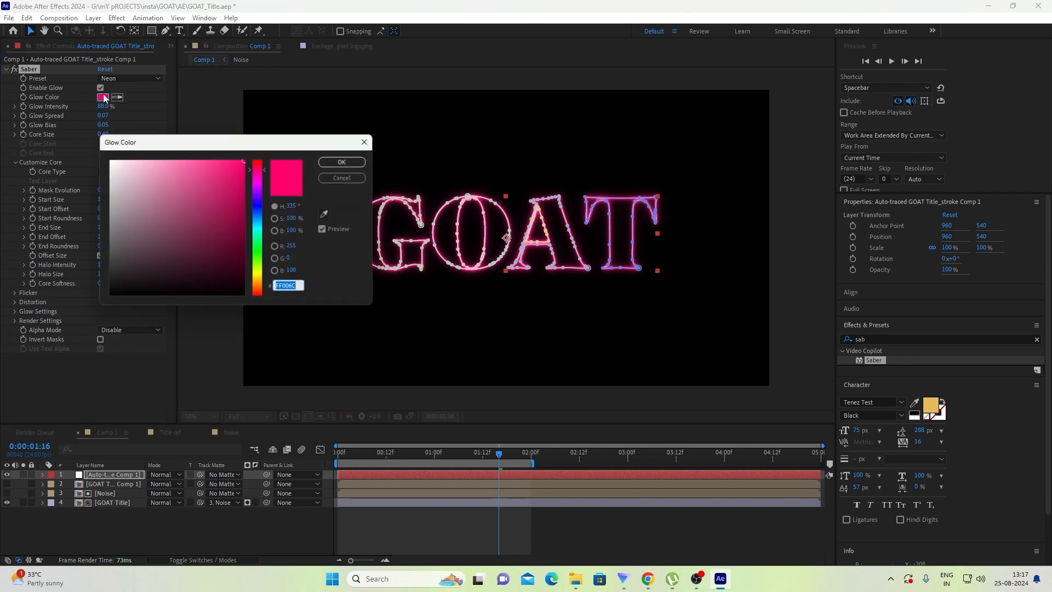
drag(255, 285, 257, 292)
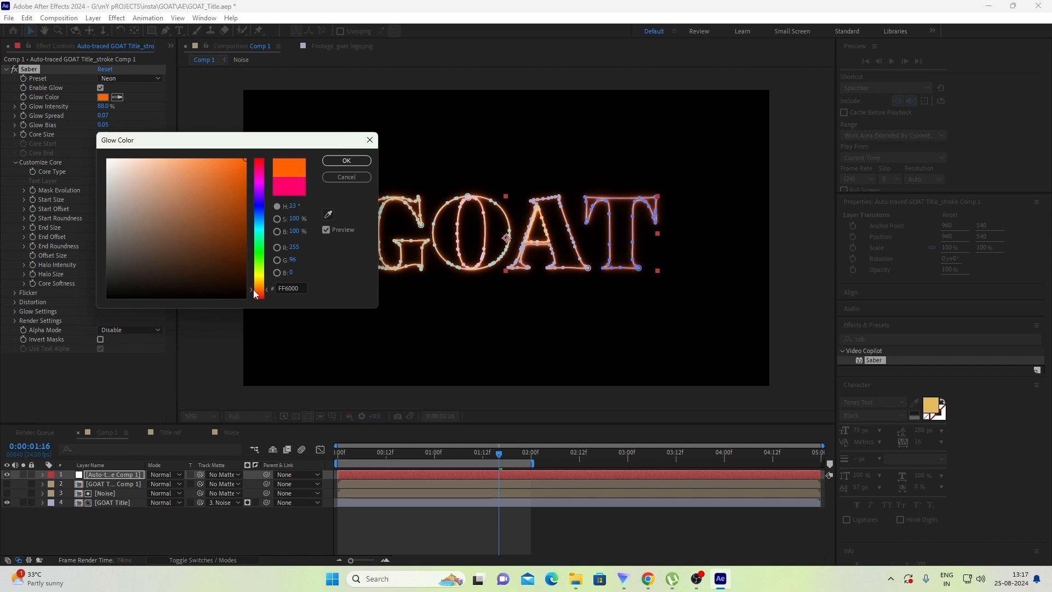
click(346, 160)
click(254, 530)
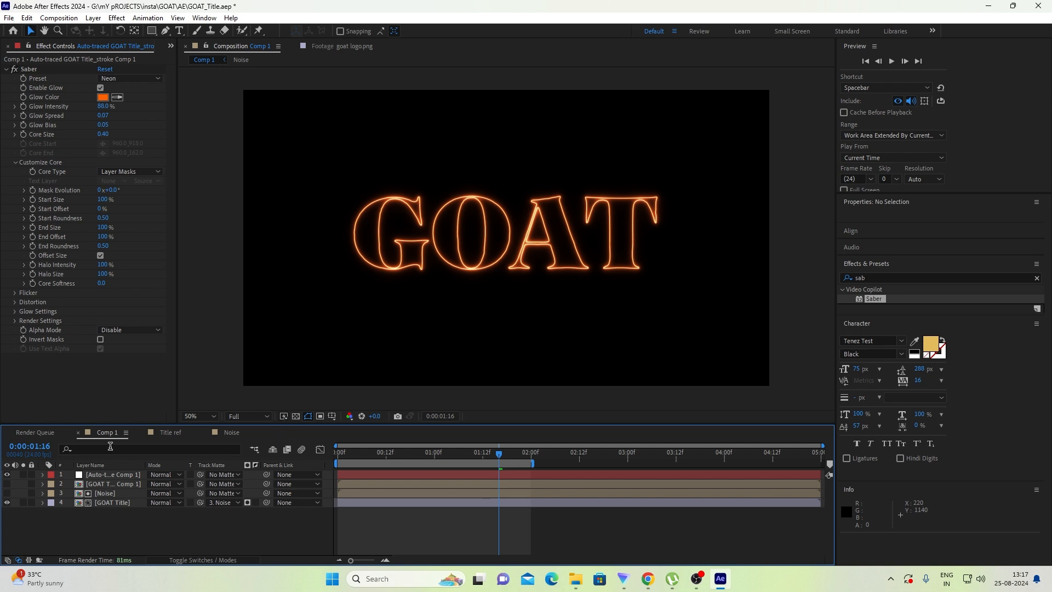
- Assign the Cyan label color to the auto-traced layer and the GOAT Title_stroke precomp layer
click(414, 459)
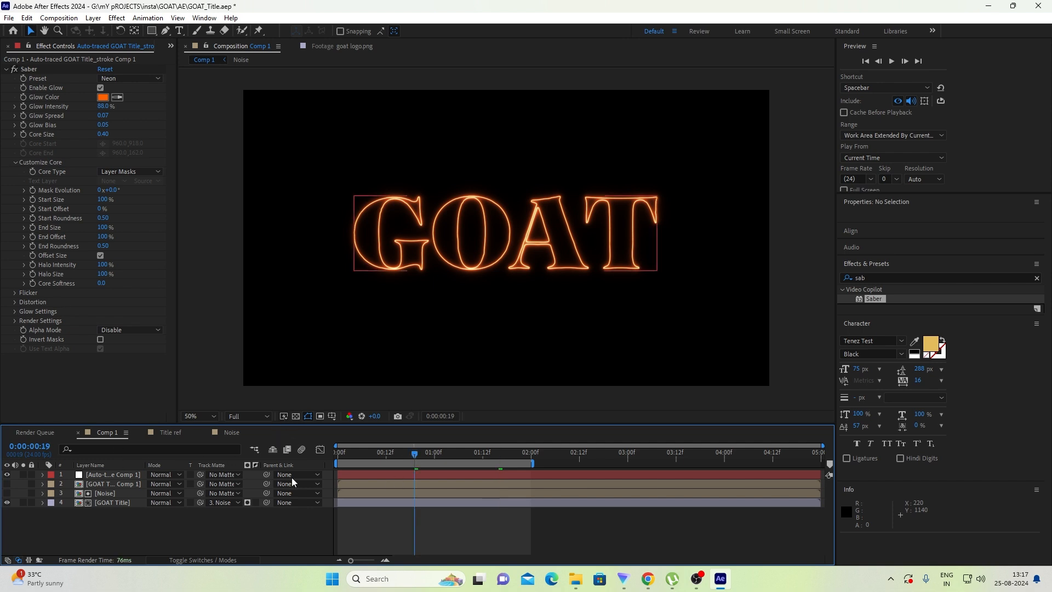
click(110, 475)
shift+click(108, 484)
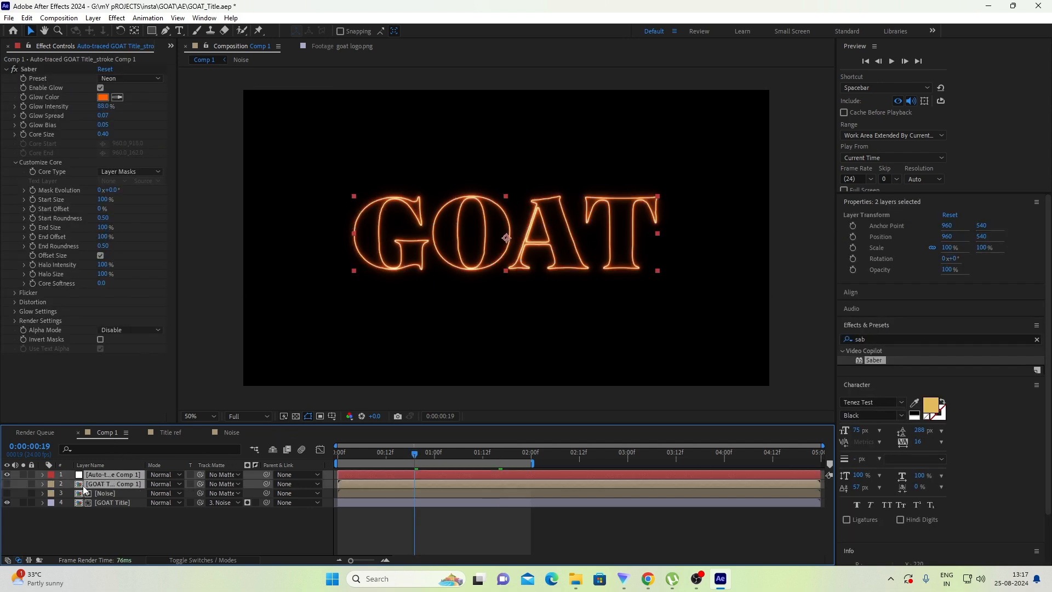
click(51, 484)
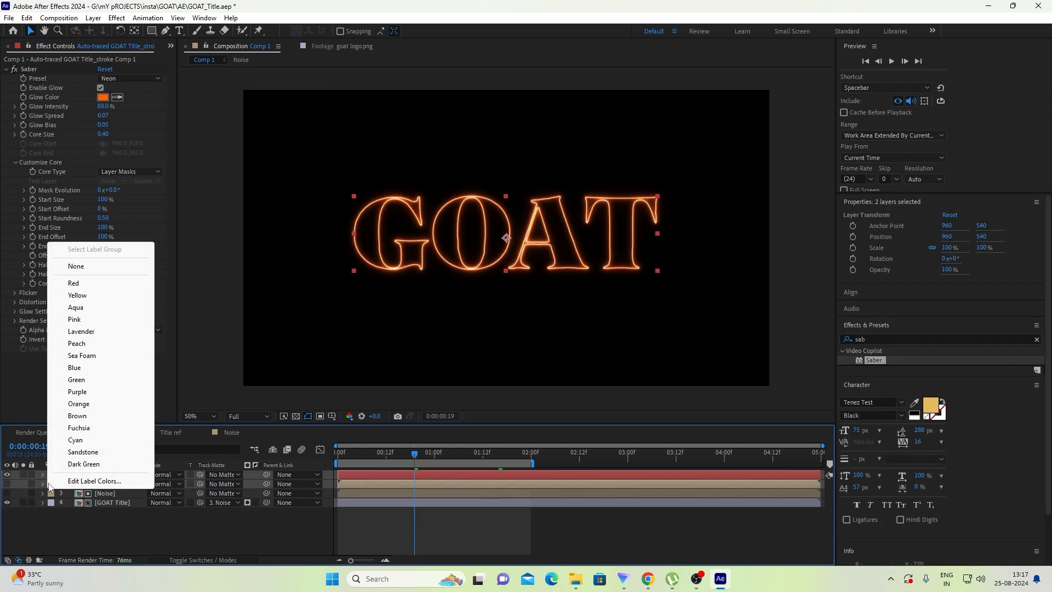
click(76, 440)
click(146, 531)
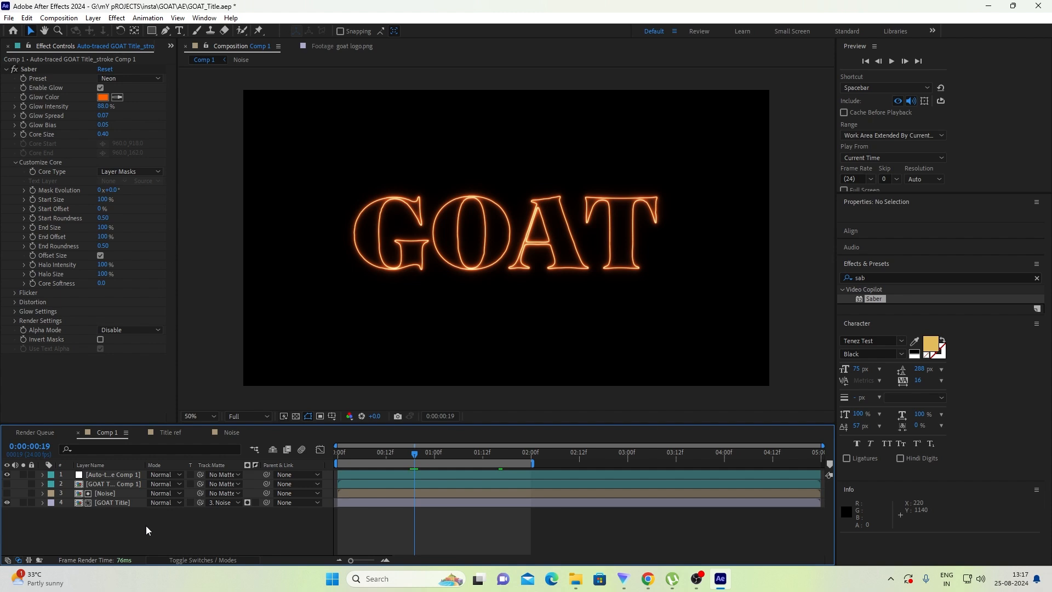
- Hide the auto-traced layer and check the look of the reveal in the Title ref composition
click(7, 475)
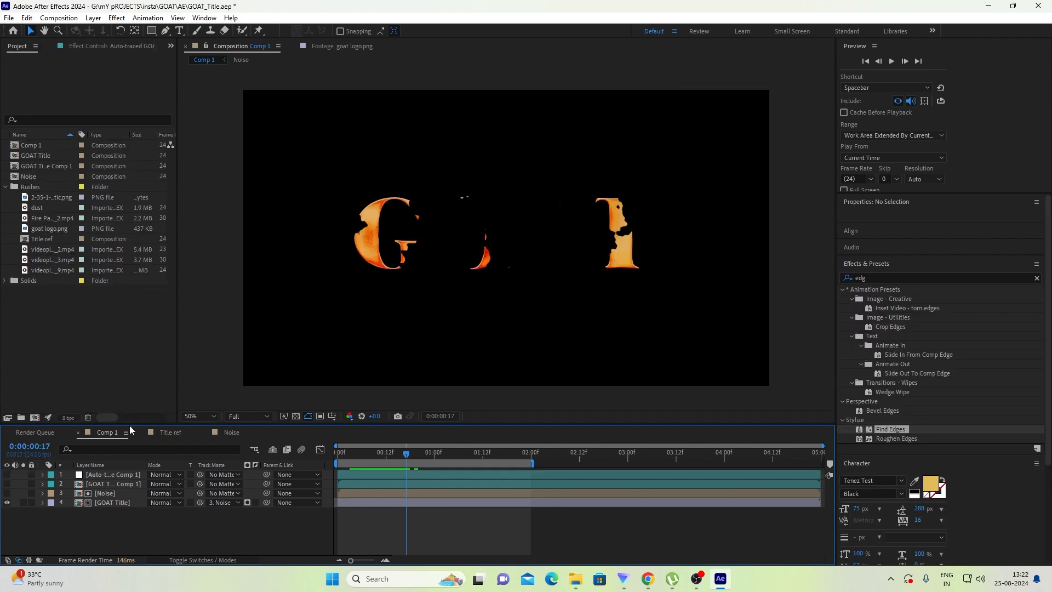
click(164, 432)
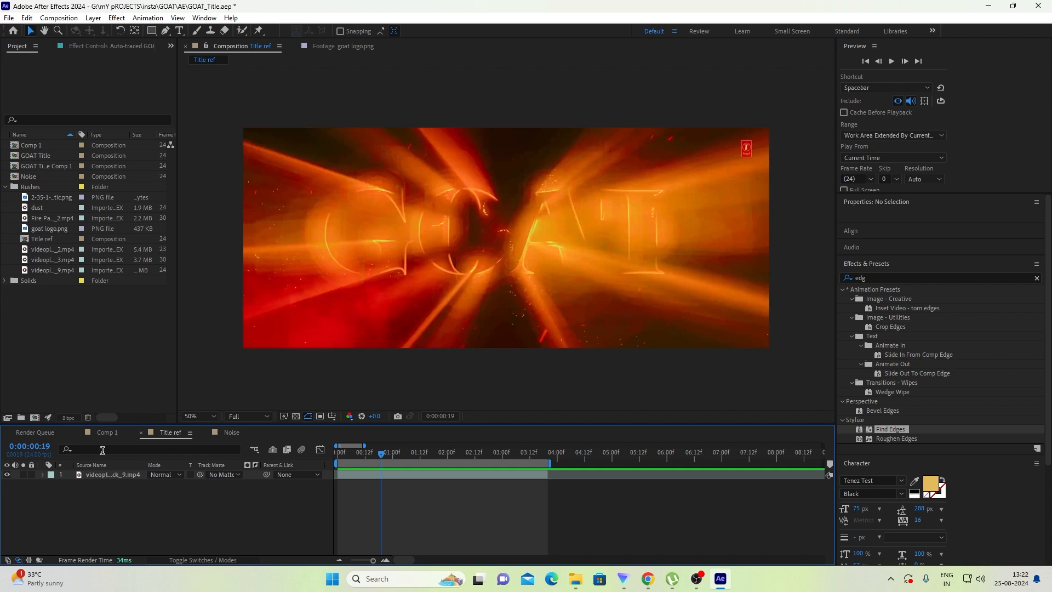
click(116, 432)
- Duplicate the Noise and GOAT Title layers together and move the copies to the top of the Comp 1 layer stack
click(128, 500)
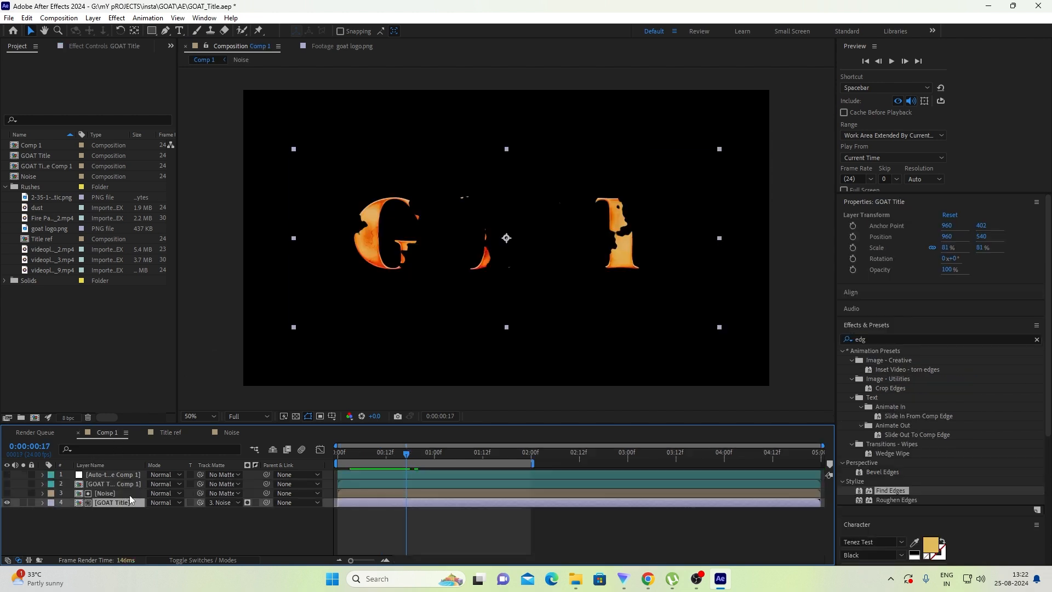
shift+click(129, 494)
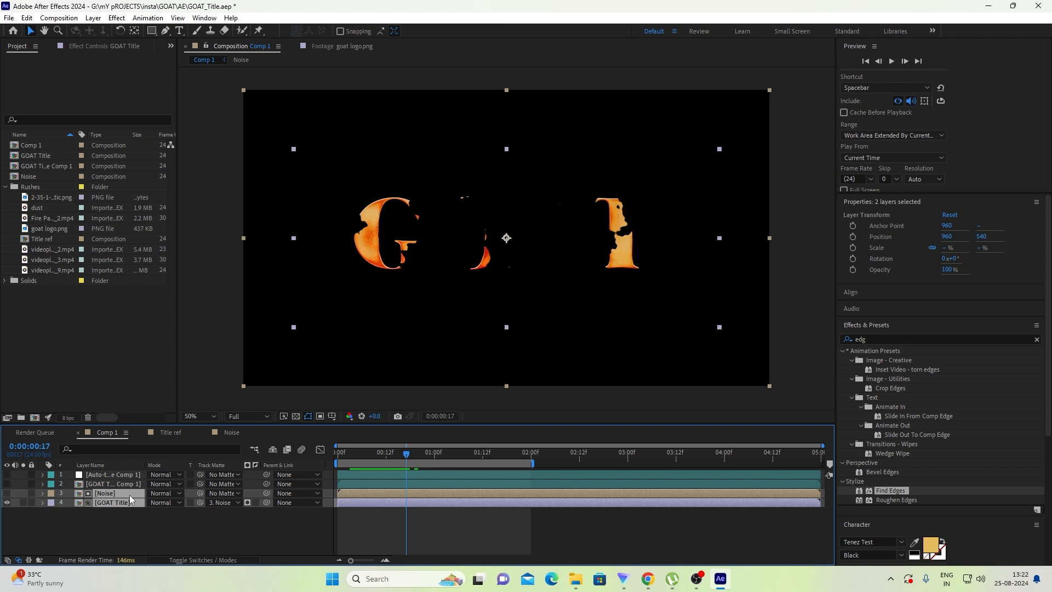
key(ctrl+d)
drag(125, 495, 128, 472)
- Pre-compose the duplicated Noise and GOAT Title layers as light Ray
right_click(128, 473)
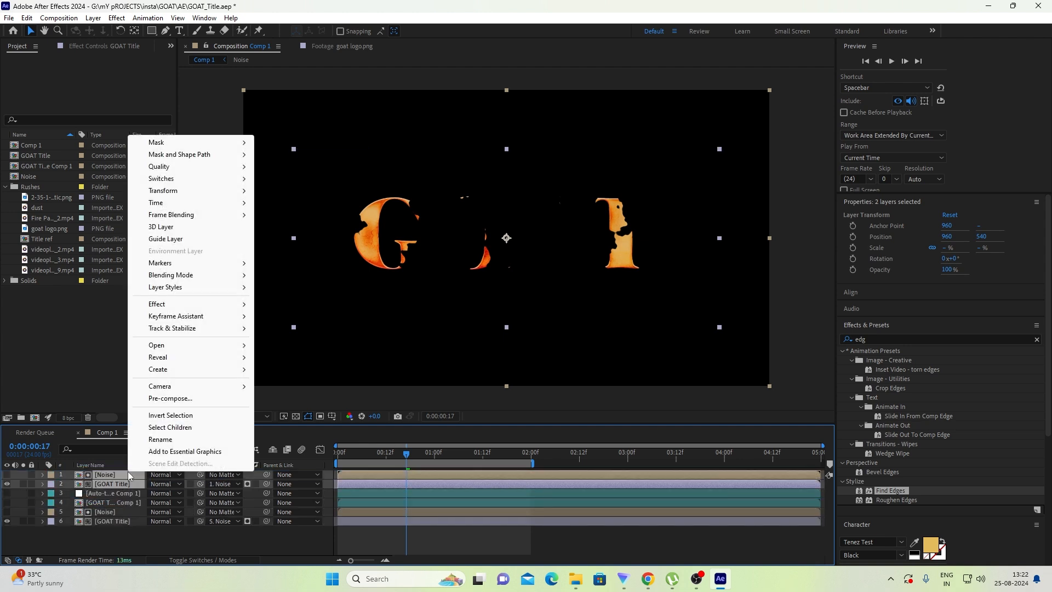
click(186, 398)
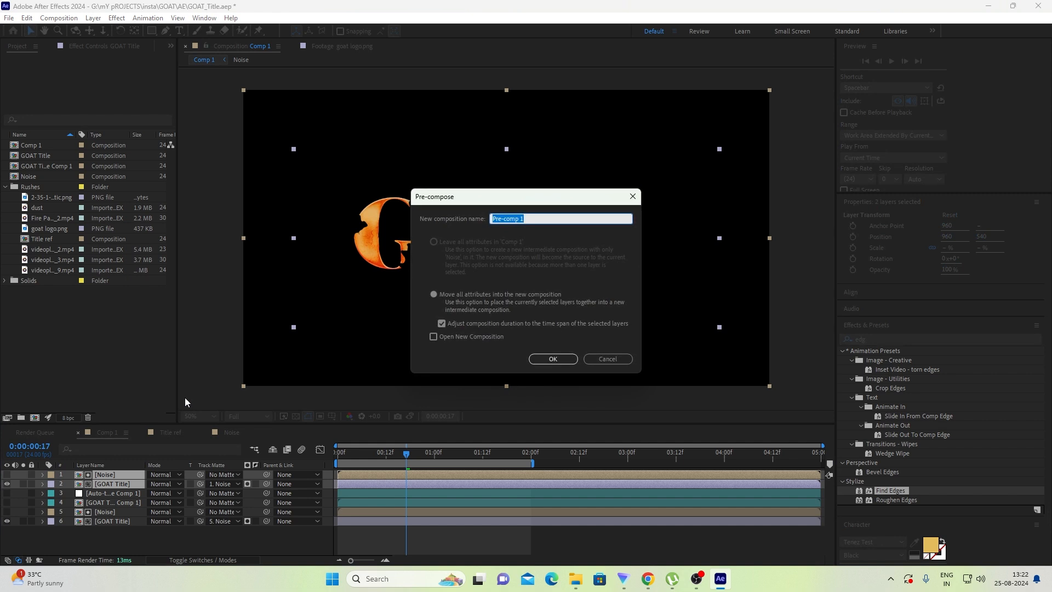
text(light Ray)
key(Return)
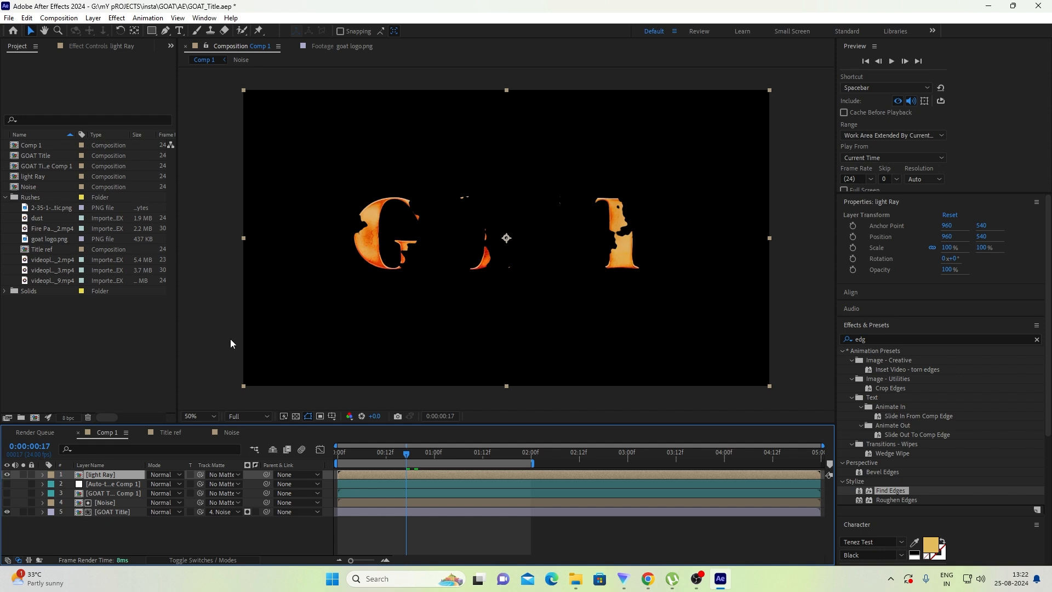
- Inside light Ray, apply an inverted Find Edges effect to the Noise layer and switch GOAT Title's track matte to luma
double_click(129, 472)
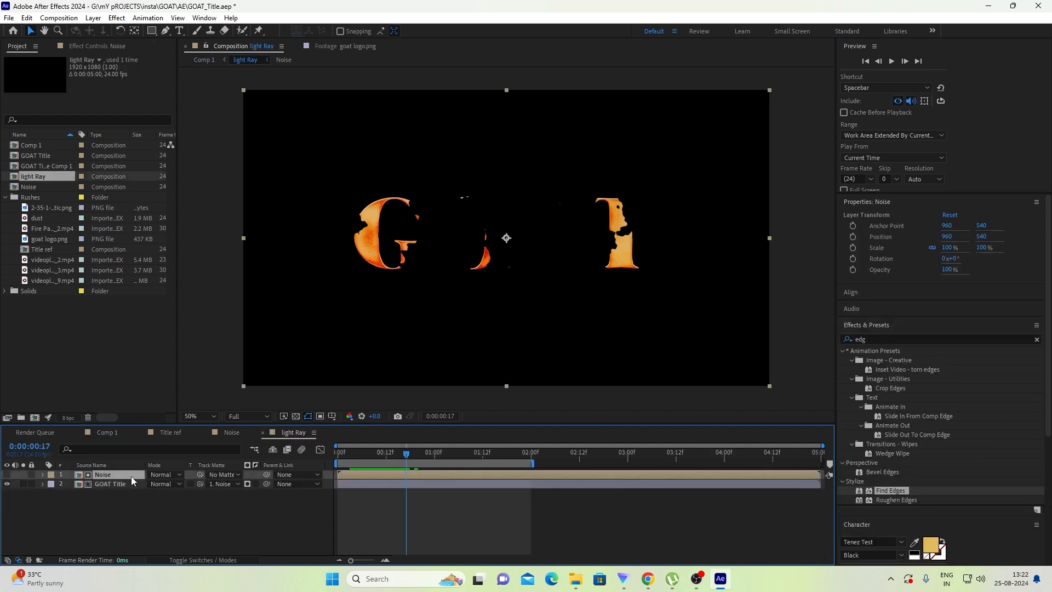
double_click(897, 493)
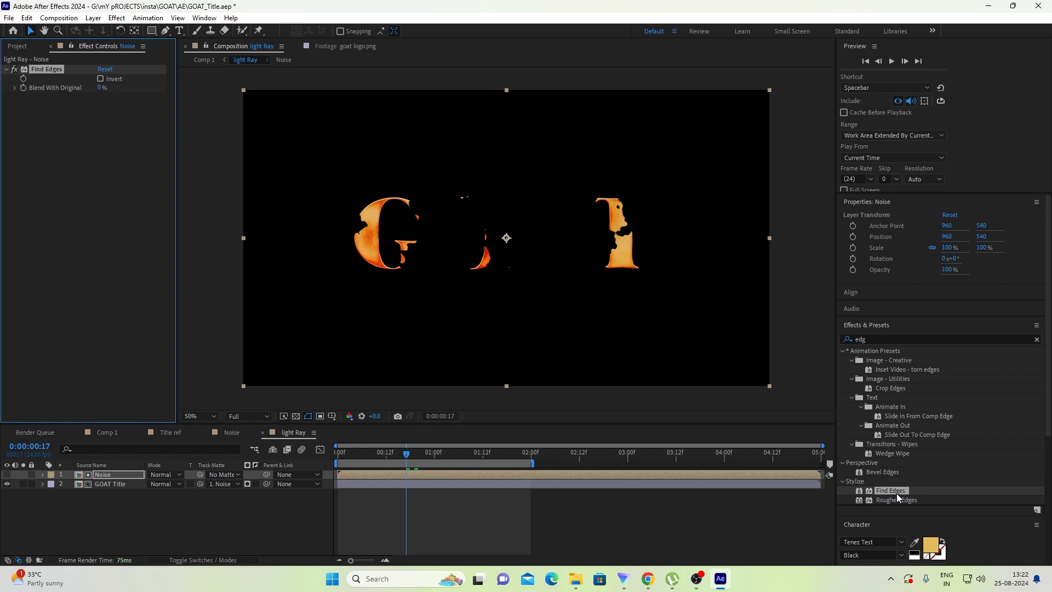
click(101, 79)
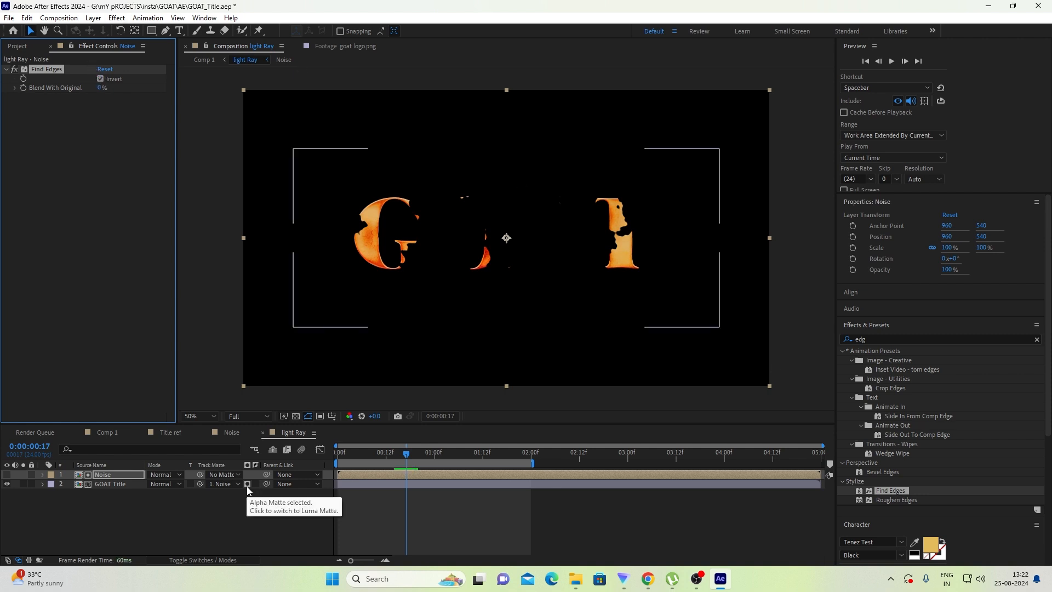
click(247, 484)
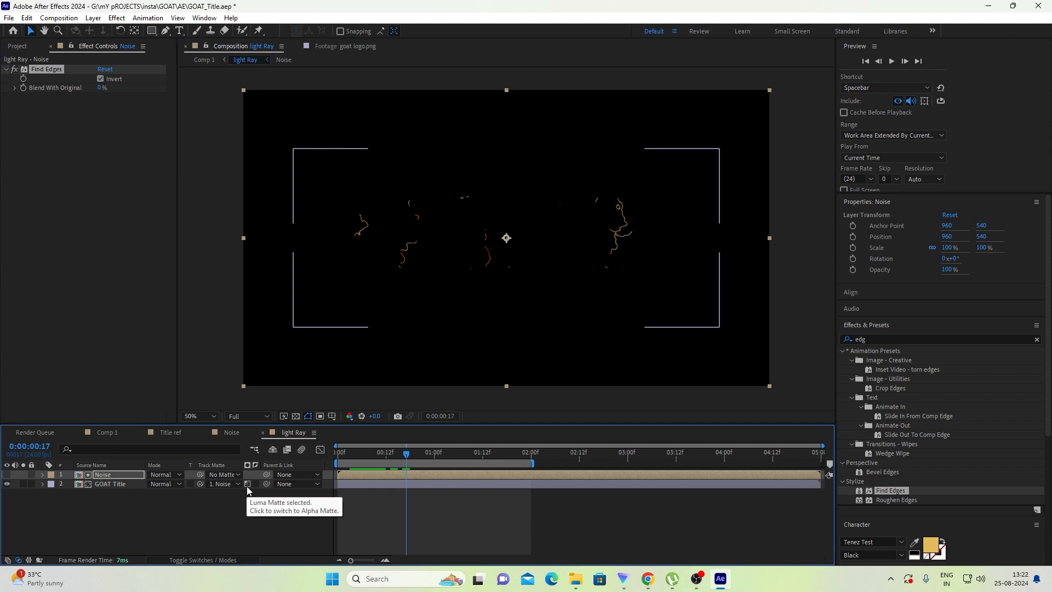
drag(380, 454, 410, 444)
key(space)
key(space)
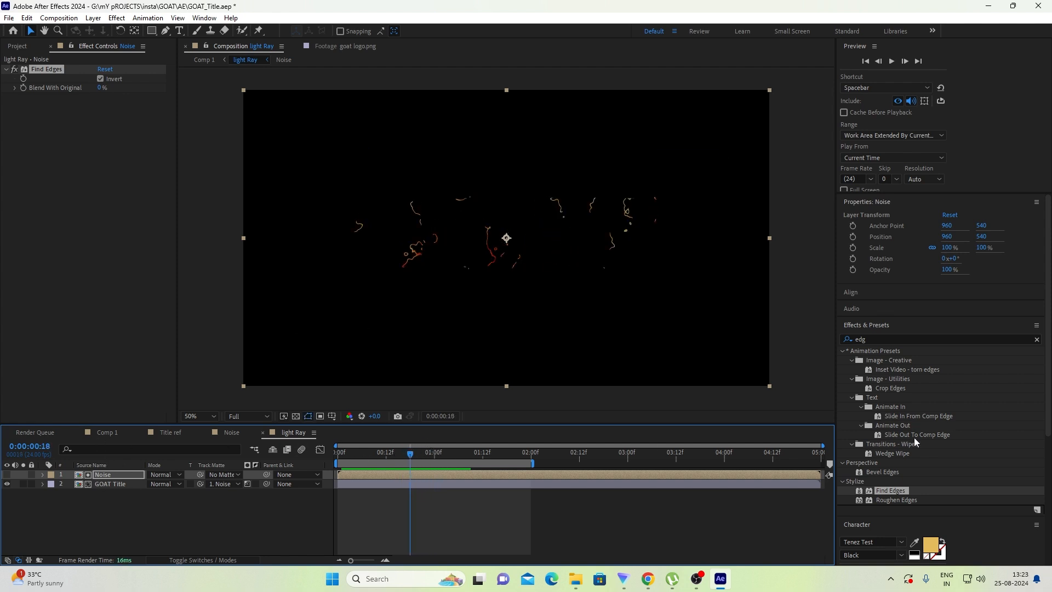
- Add a Glow effect to the Noise layer in light Ray with a glow intensity of 10
click(910, 340)
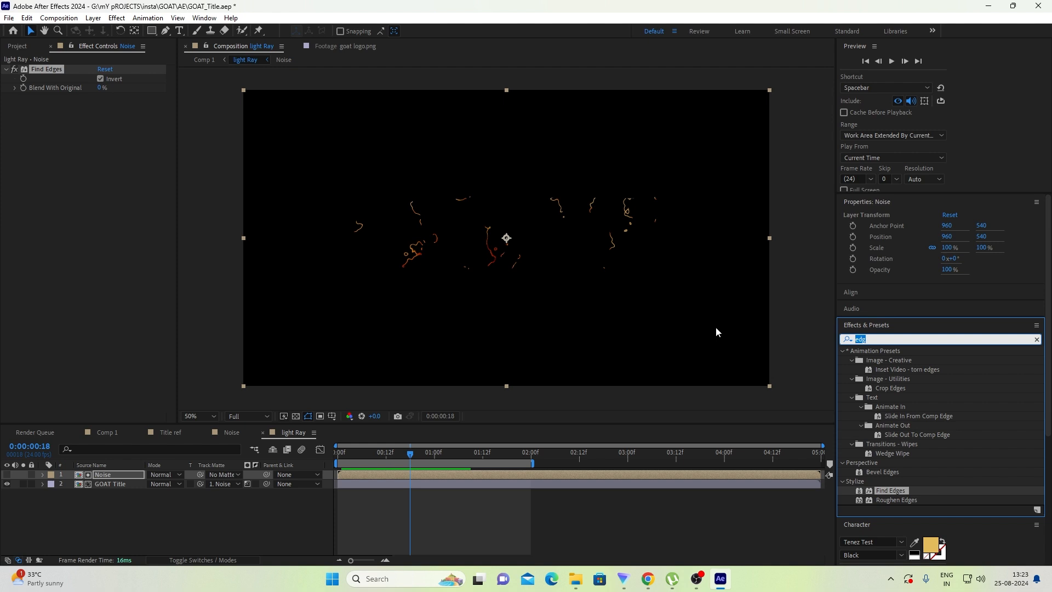
text(glow)
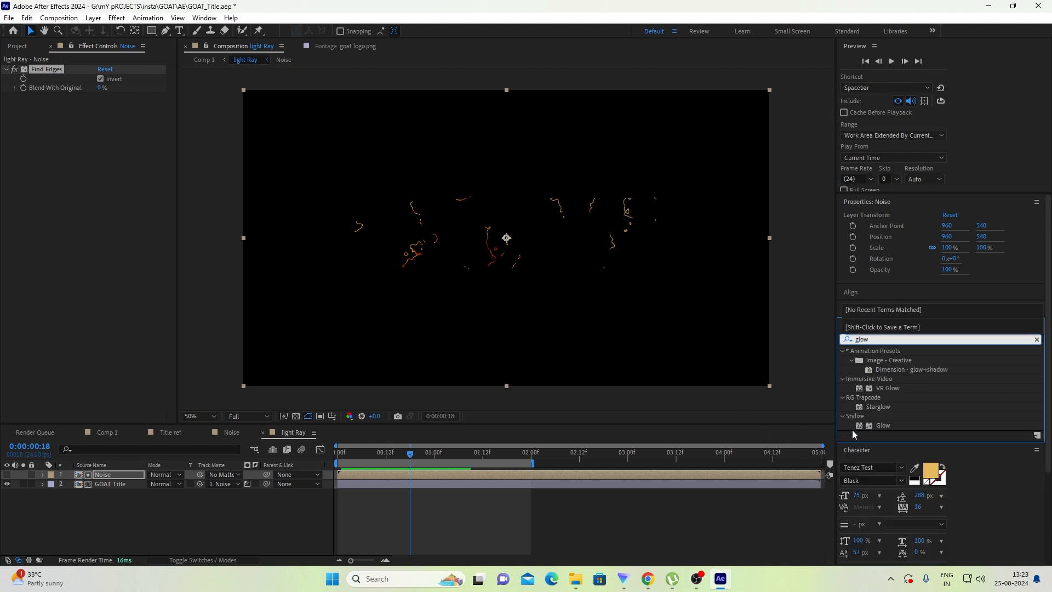
double_click(870, 425)
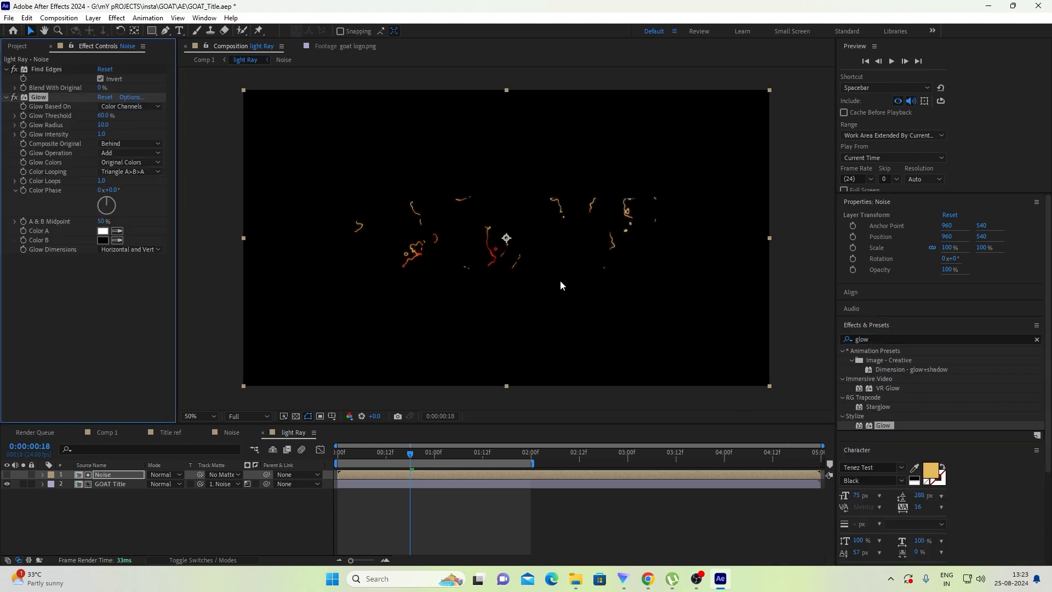
click(102, 134)
text(10)
key(Return)
drag(103, 116, 188, 113)
drag(508, 86, 4, 96)
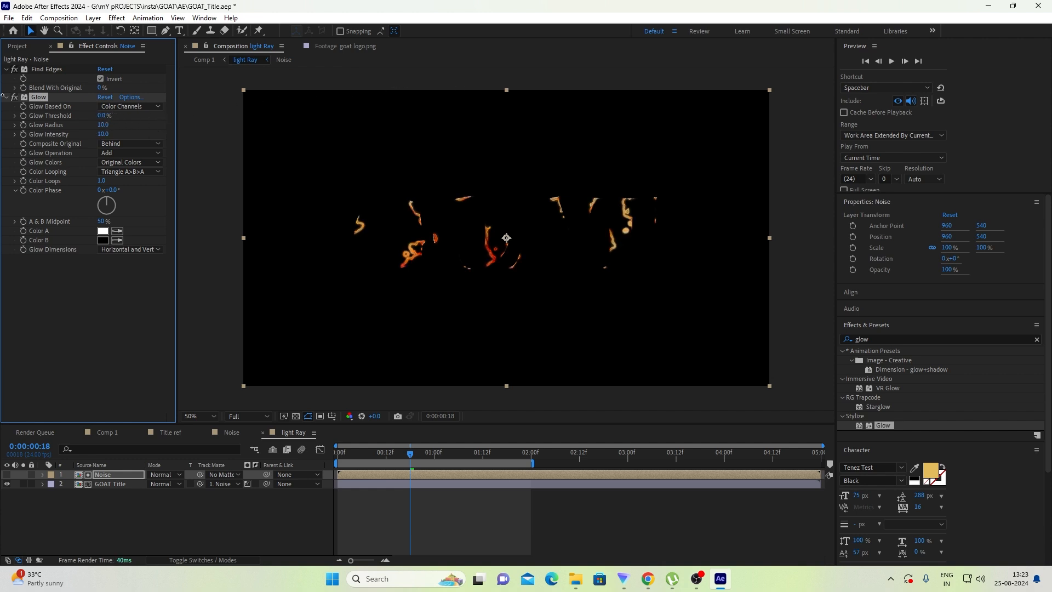
key(ctrl+z)
- Preview the light Ray composition from its first frame and inspect the glowing edges around frame 18
drag(415, 452, 319, 456)
key(space)
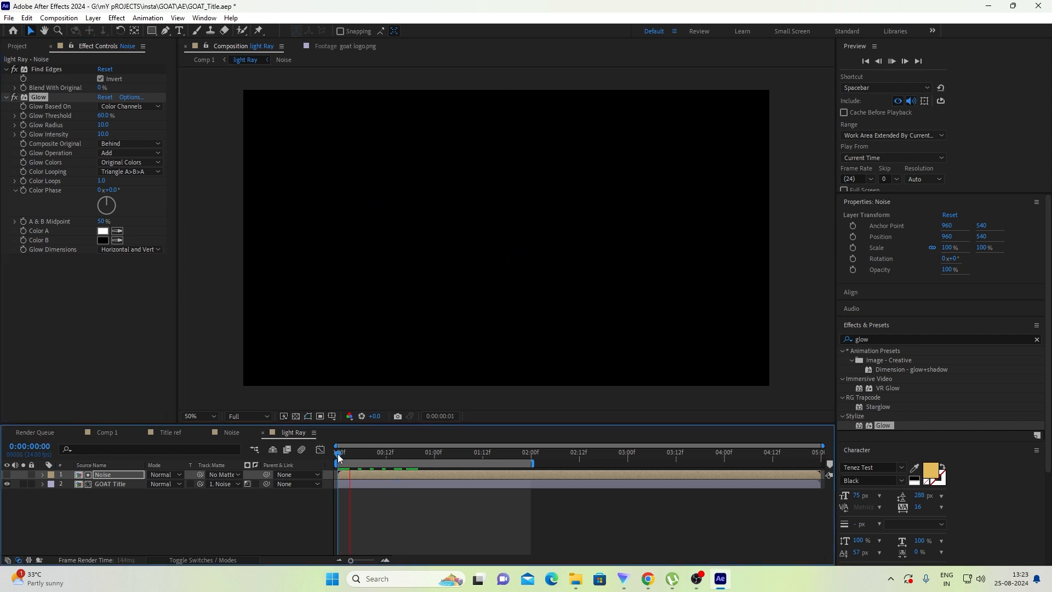
click(355, 454)
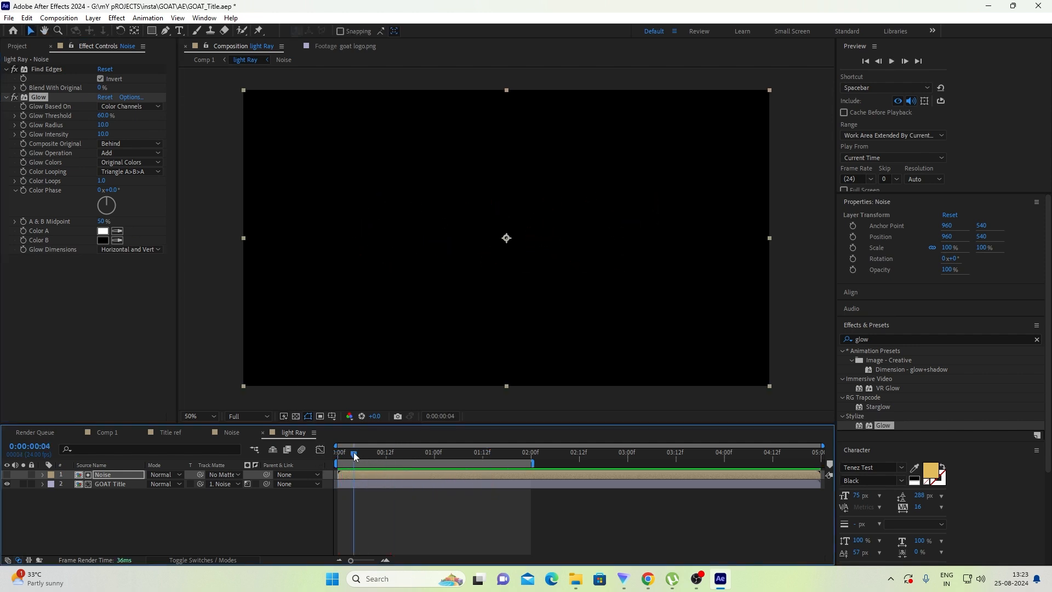
mouse_move(355, 456)
mouse_down()
mouse_move(408, 453)
mouse_move(365, 453)
mouse_move(462, 429)
mouse_move(409, 443)
mouse_up()
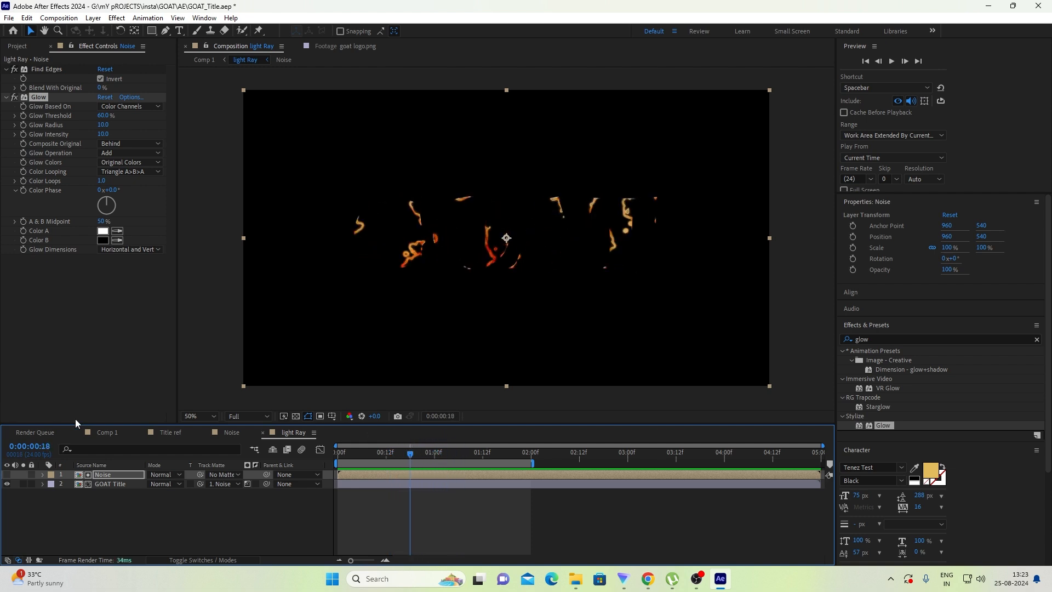
- Duplicate the light Ray layer in Comp 1 and rename the lower copy as light Ray Stroke
click(107, 432)
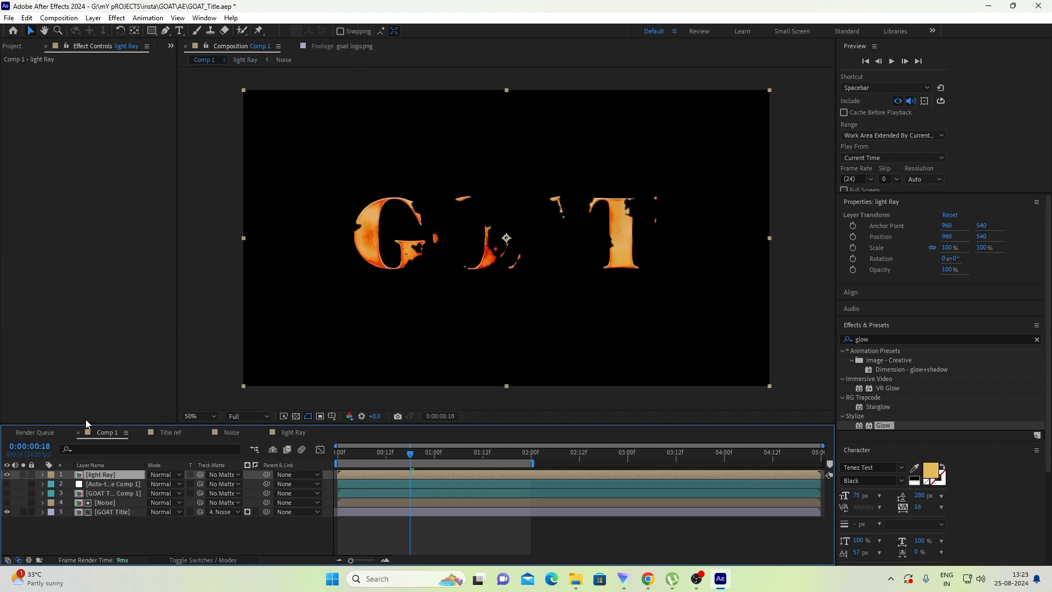
click(6, 511)
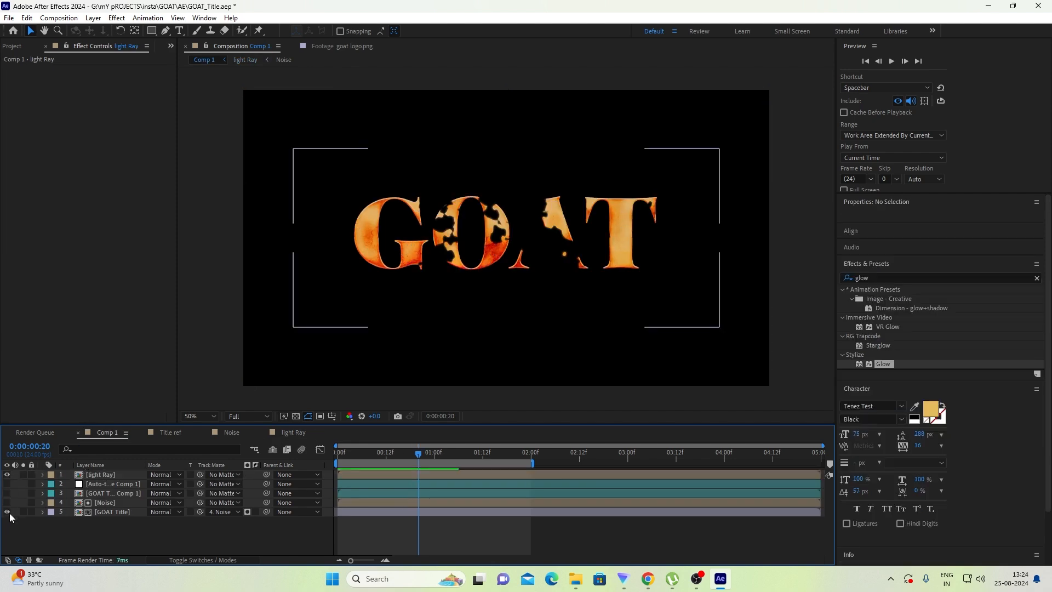
click(97, 474)
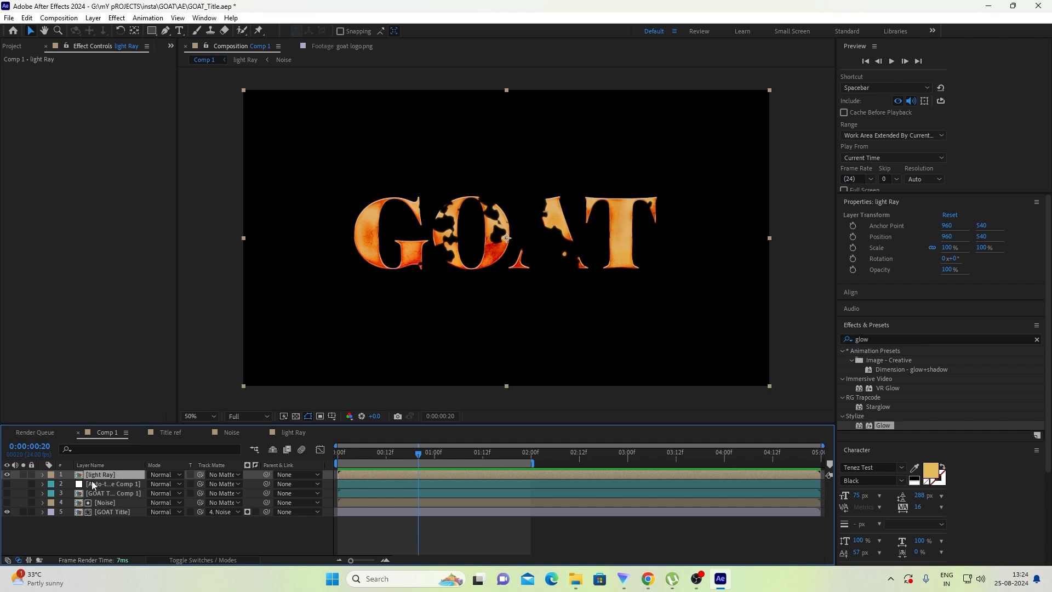
key(ctrl+d)
right_click(117, 485)
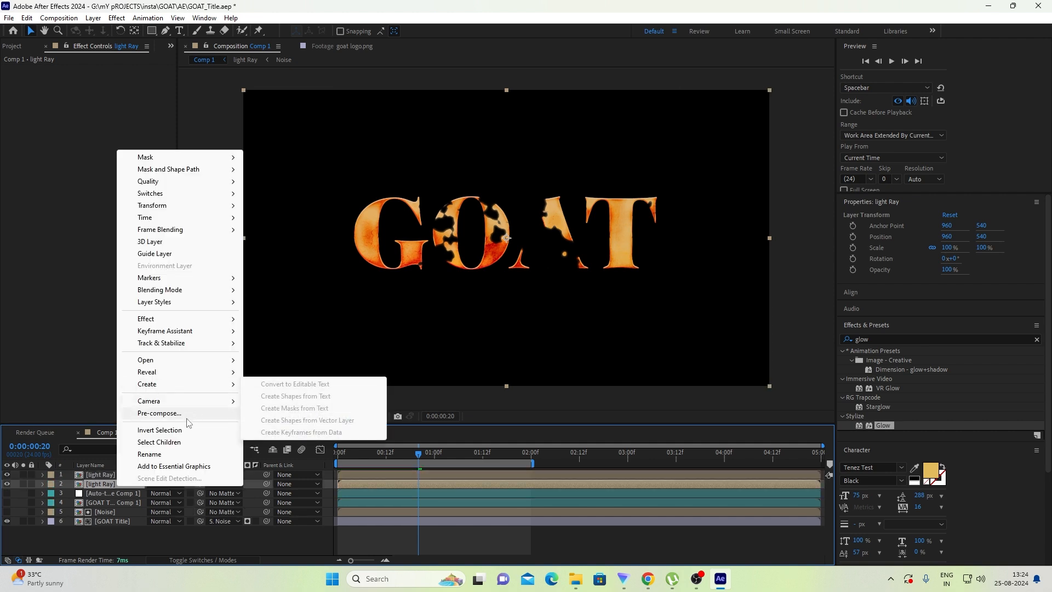
click(183, 453)
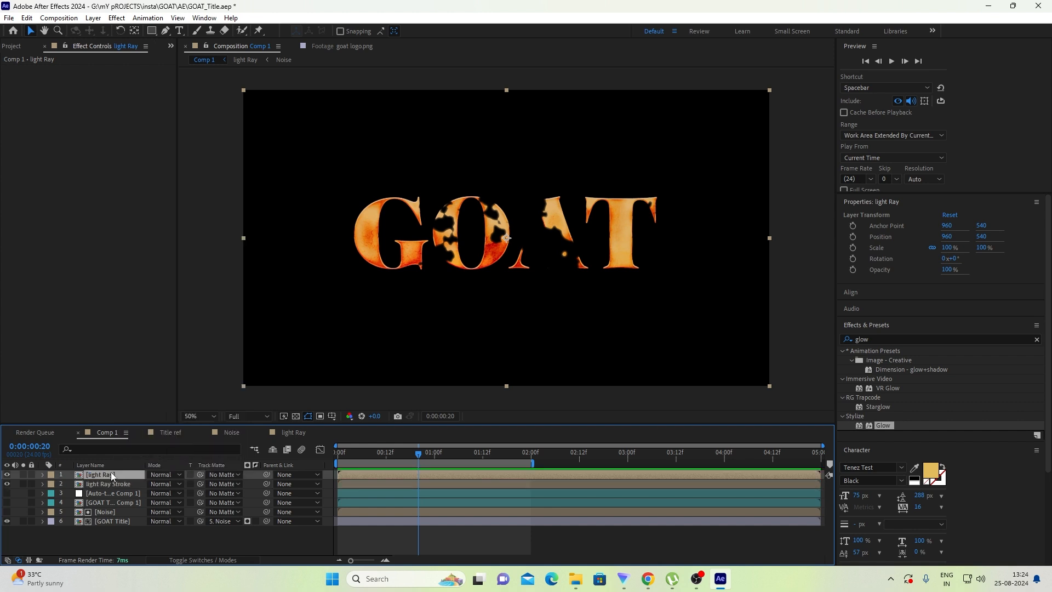
- Find the CC Light Burst 2.5 effect and apply it to the light Ray layer in Comp 1
click(903, 339)
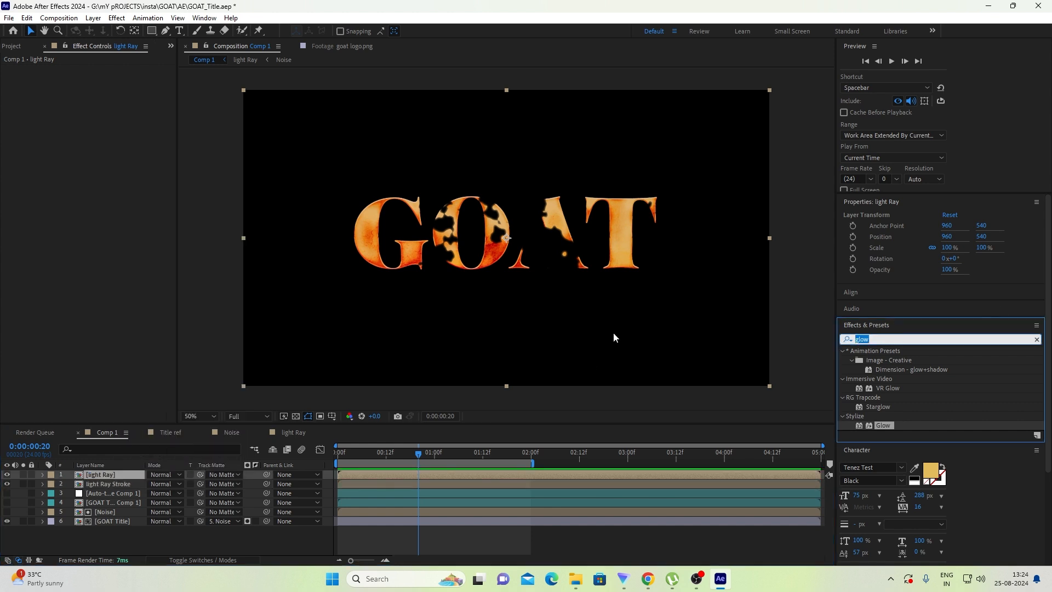
text(light)
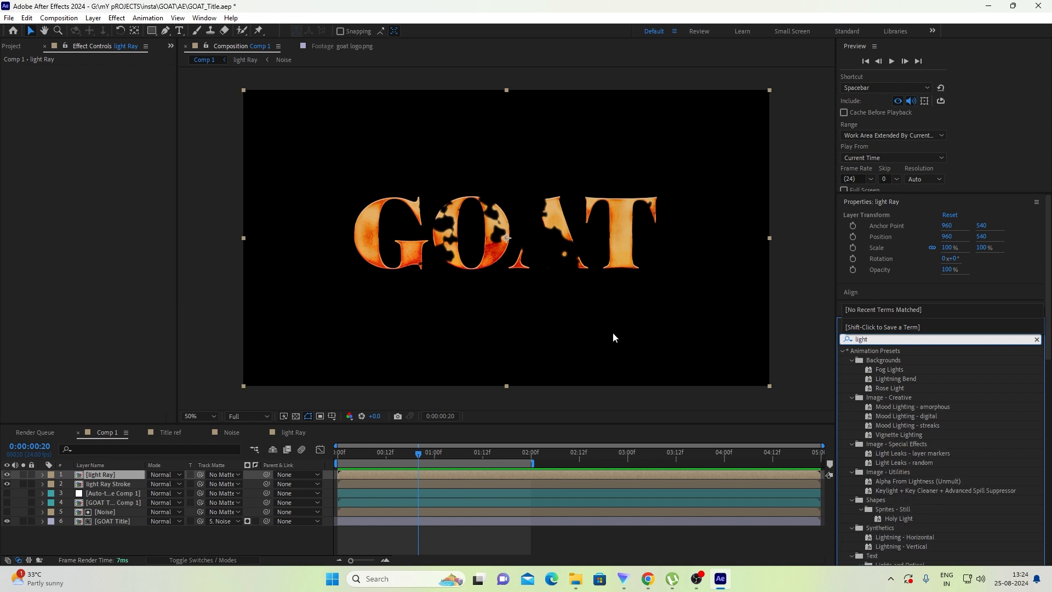
scroll(953, 448, down, 5)
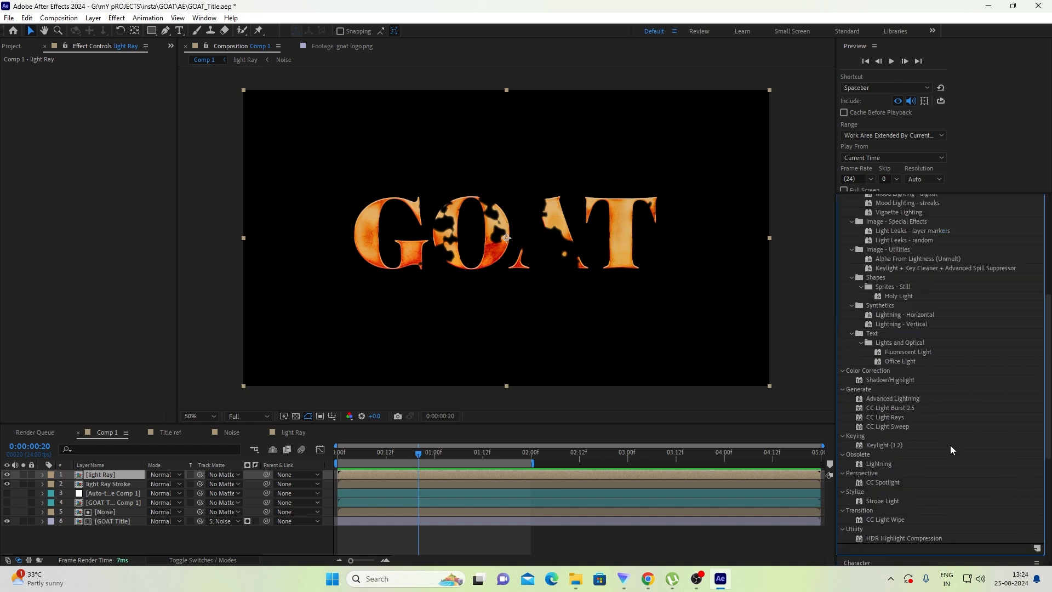
drag(906, 409, 483, 267)
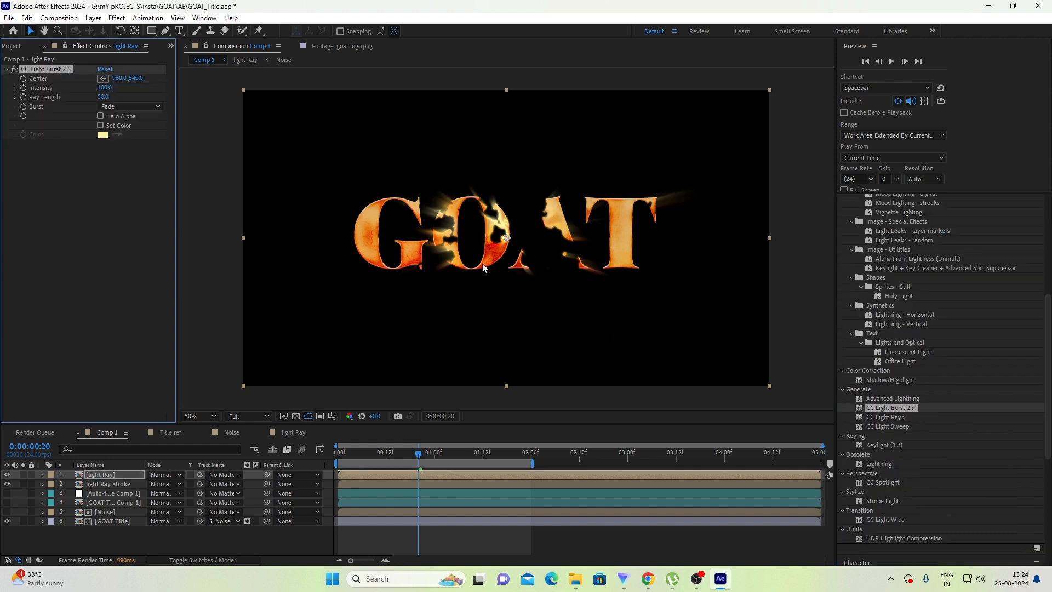
- Raise the light burst's ray length to 289 and hide the GOAT Title layer
click(103, 96)
text(122)
key(Return)
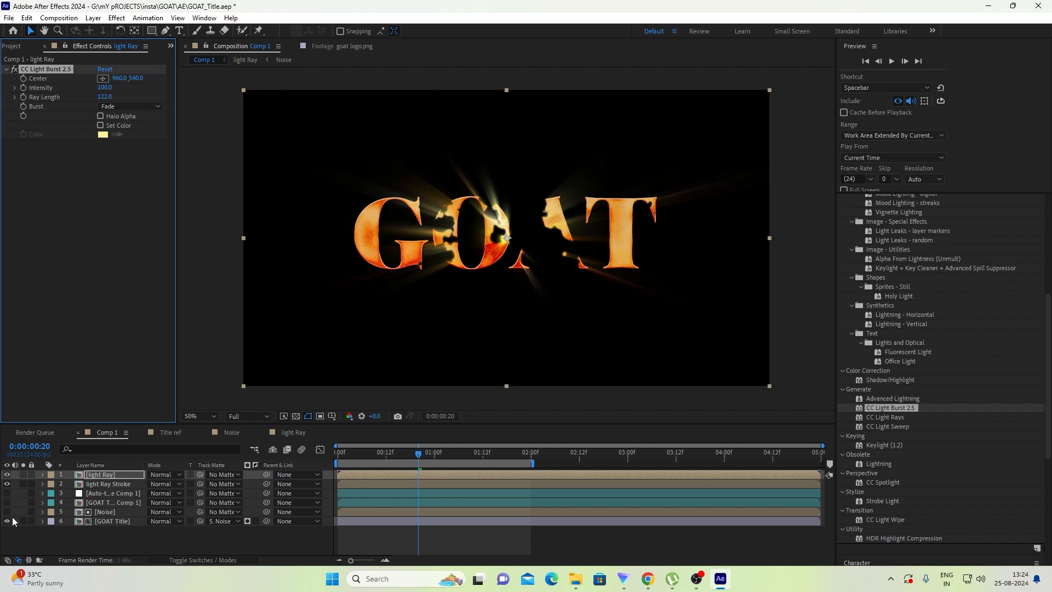
click(7, 521)
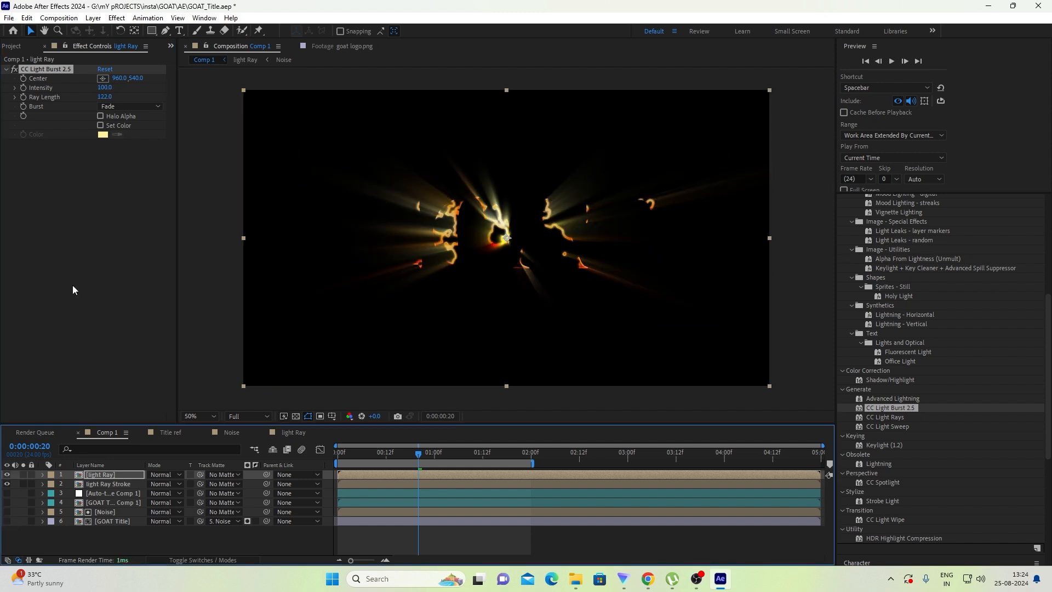
drag(106, 97, 118, 97)
- Set Comp 1's preview resolution to Quarter and review the light rays in the Title ref composition for comparison
click(252, 417)
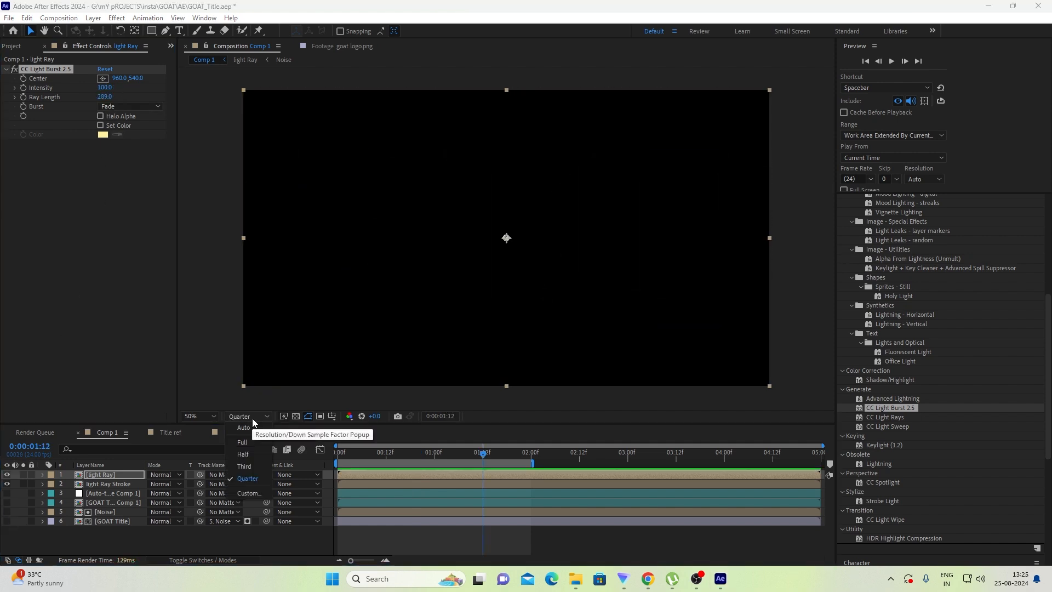
click(271, 477)
drag(365, 455, 417, 427)
key(space)
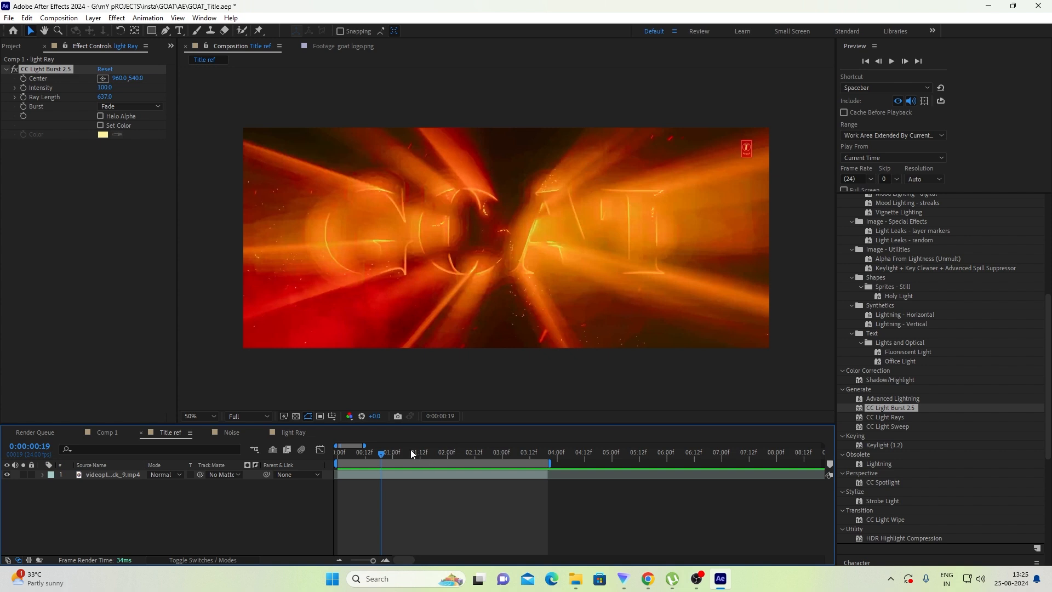
mouse_move(411, 450)
mouse_down()
mouse_move(423, 449)
mouse_move(410, 454)
mouse_up()
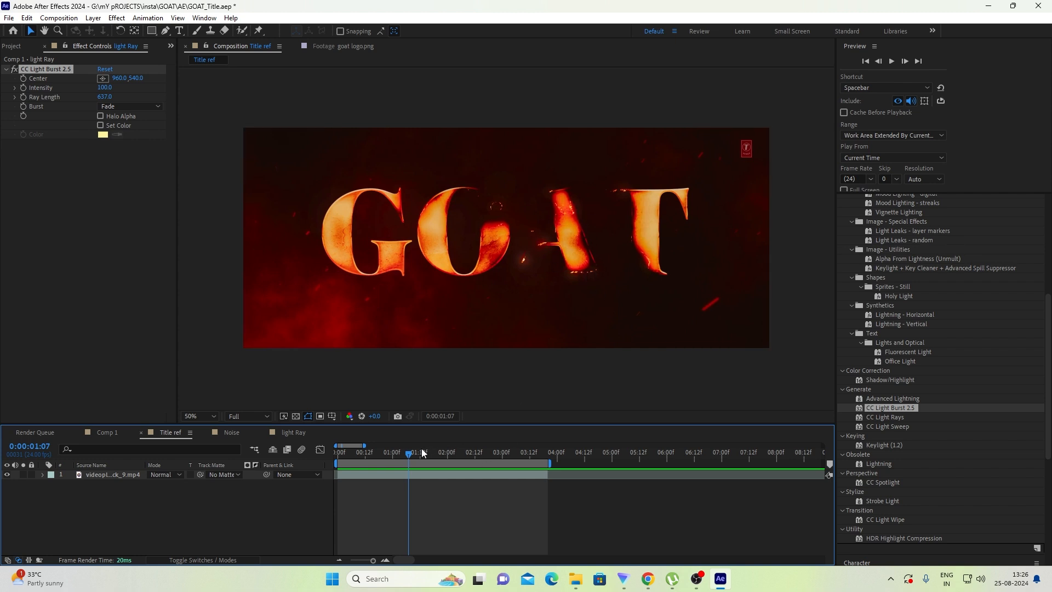
- Add a Glow effect to the light Ray Stroke layer in Comp 1 and scrub through the opening frames
click(108, 433)
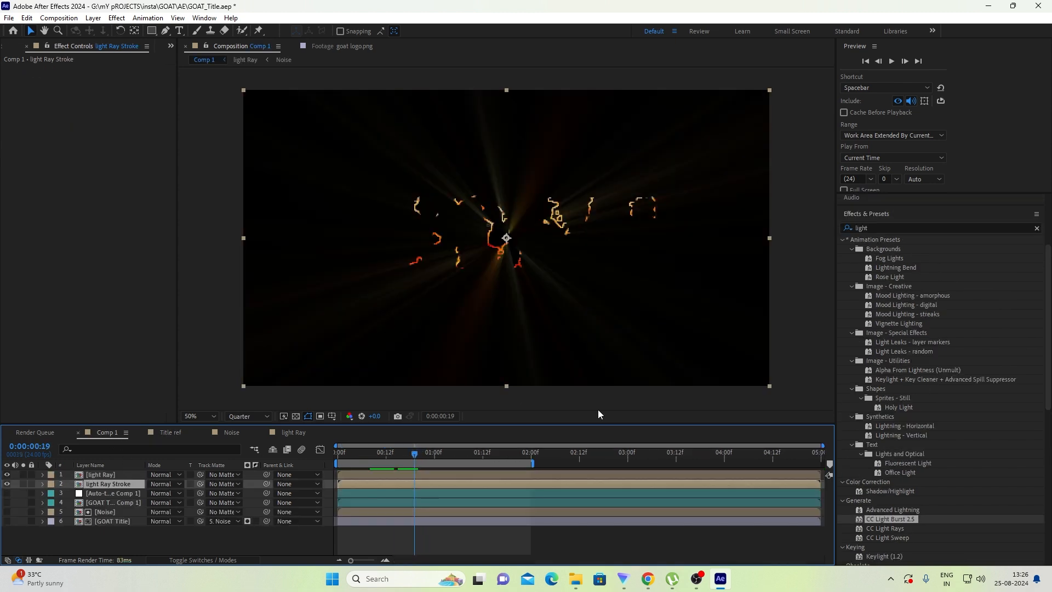
click(891, 227)
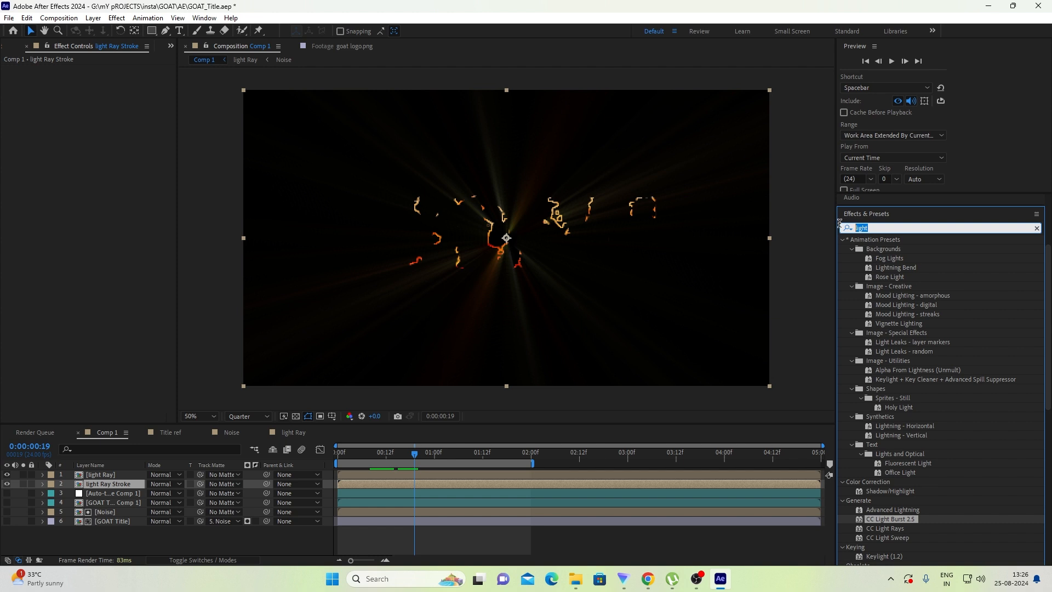
text(glow)
double_click(883, 314)
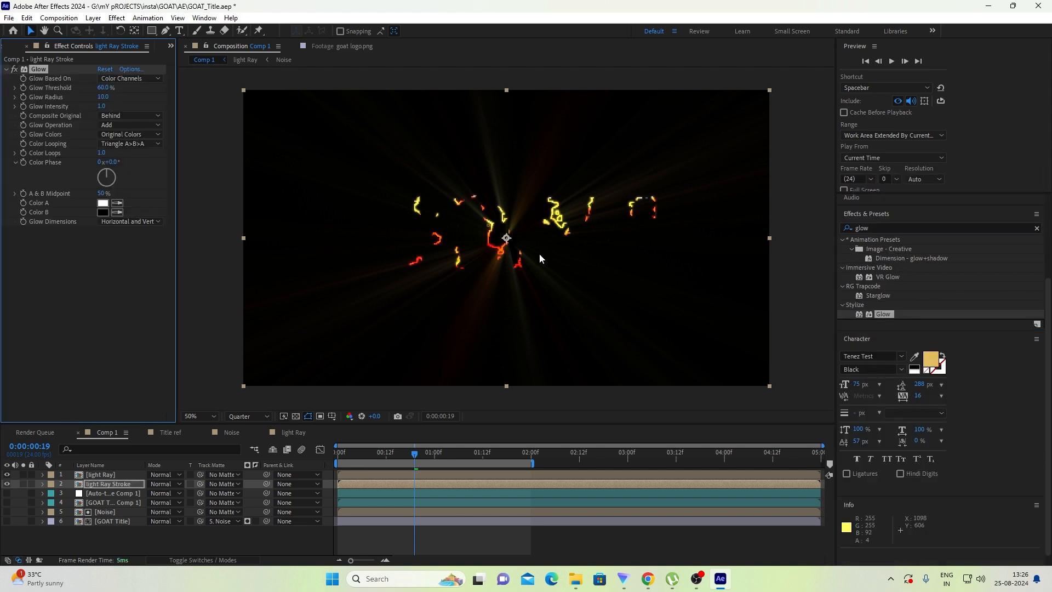
click(347, 454)
drag(348, 455, 378, 445)
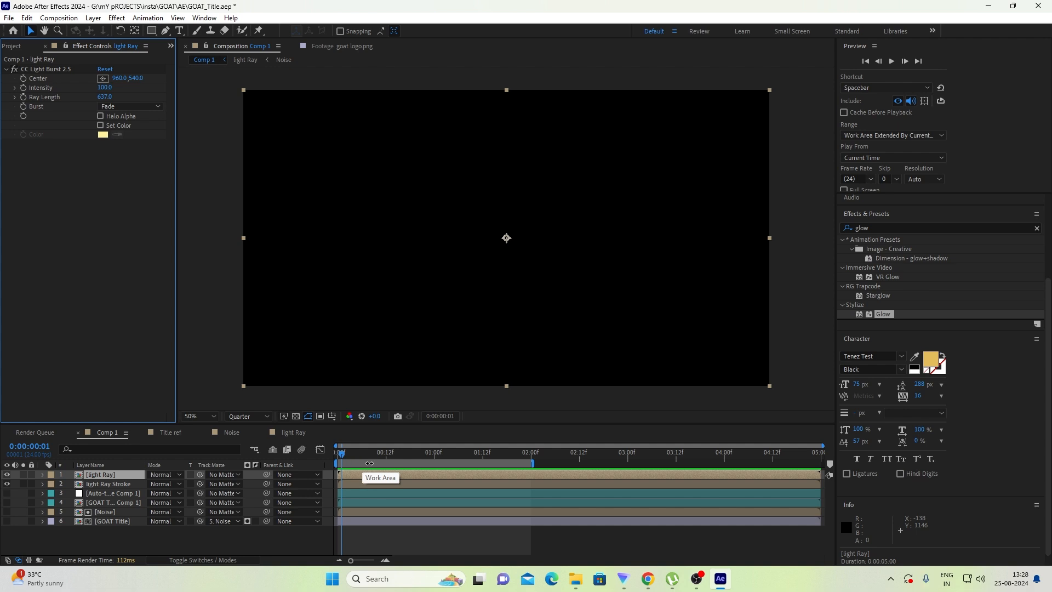
- Move the light Ray layer about 12 frames earlier in Comp 1 and duplicate it twice
drag(451, 477, 373, 445)
click(340, 454)
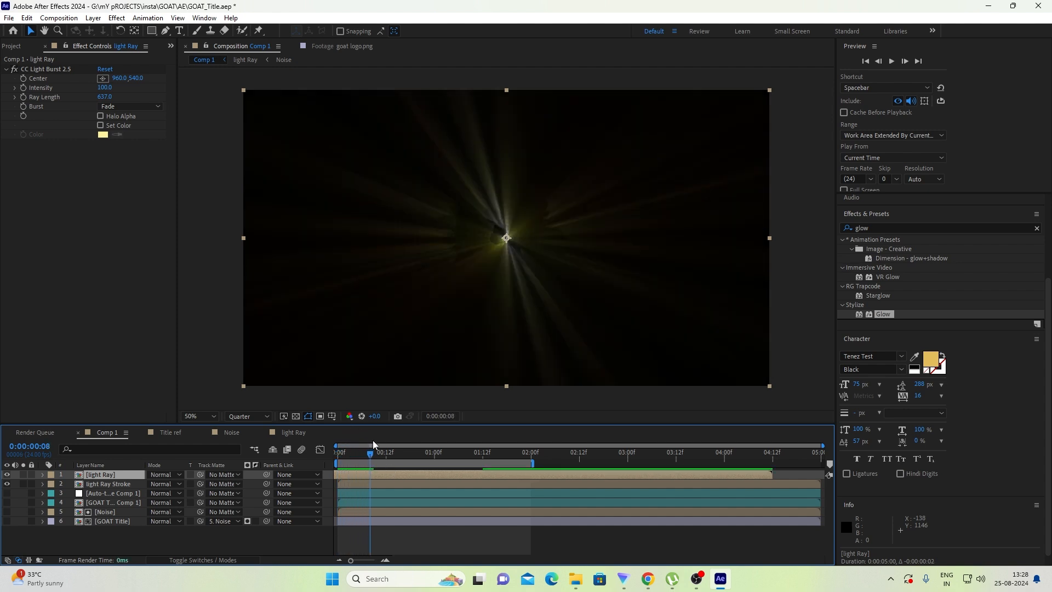
key(ctrl+z)
key(ctrl+d)
key(ctrl+d)
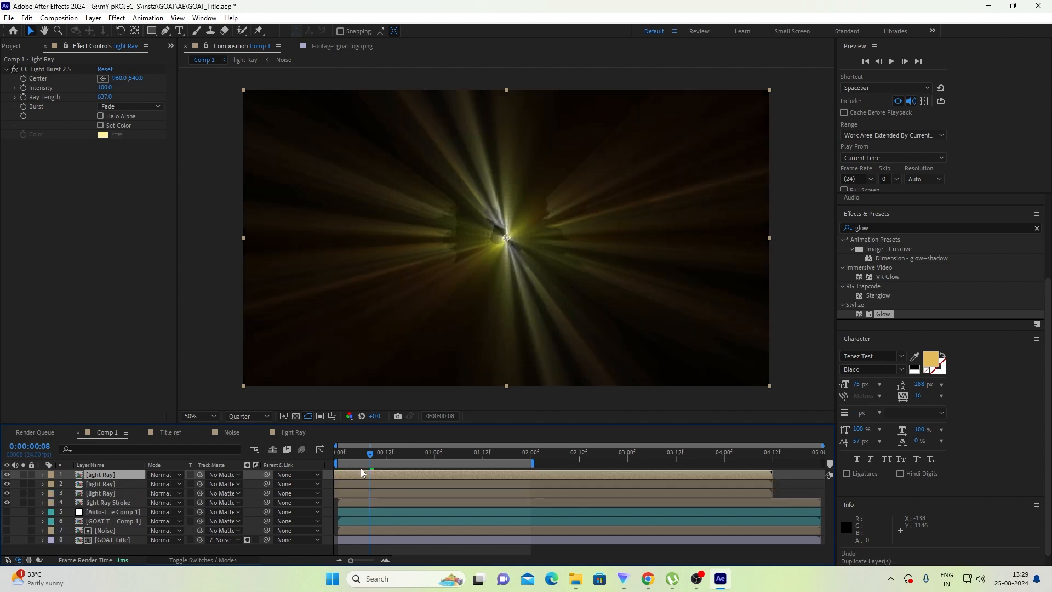
- Pre-compose the three light Ray layers into a new composition named light ray_intensity
shift+click(358, 495)
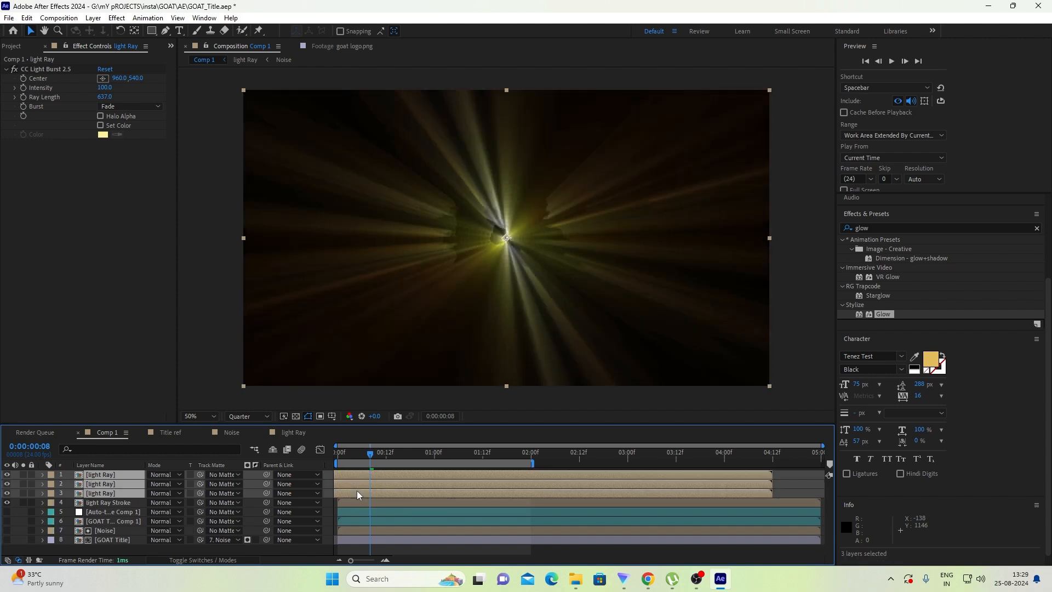
right_click(358, 495)
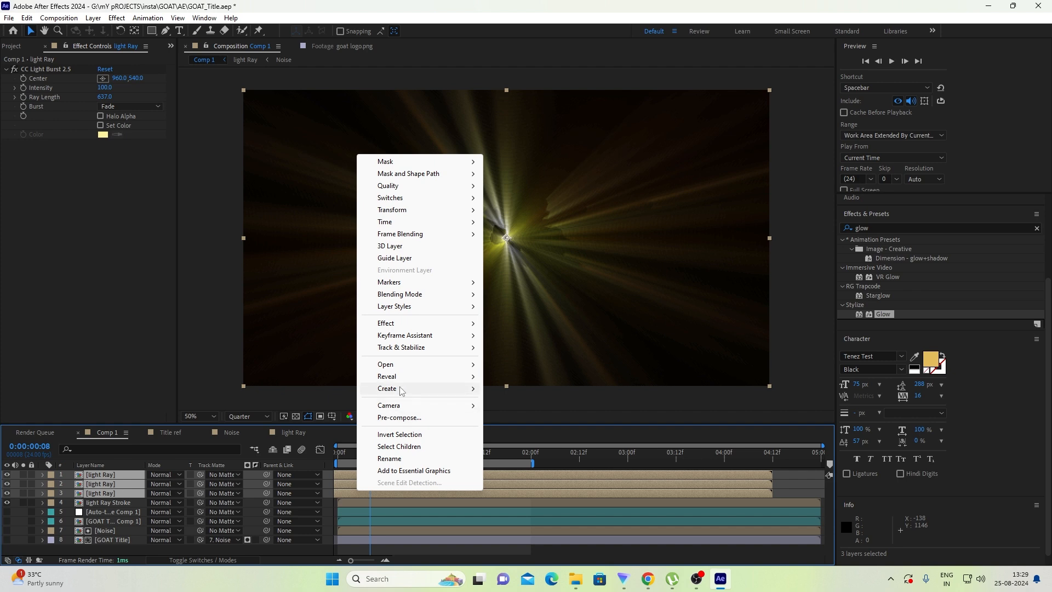
mouse_move(400, 391)
click(400, 418)
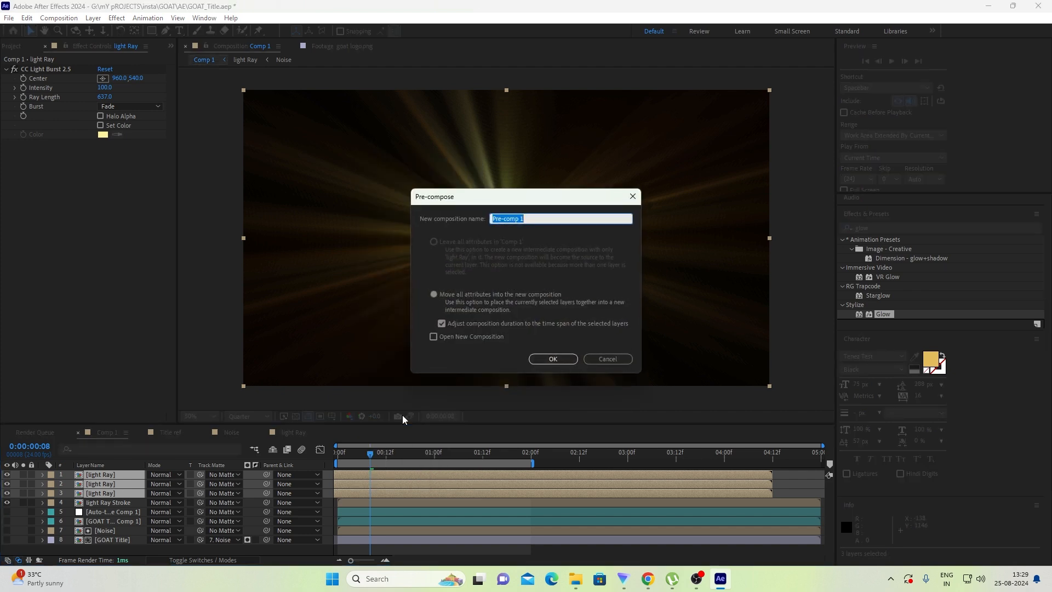
text(light ray_intensity)
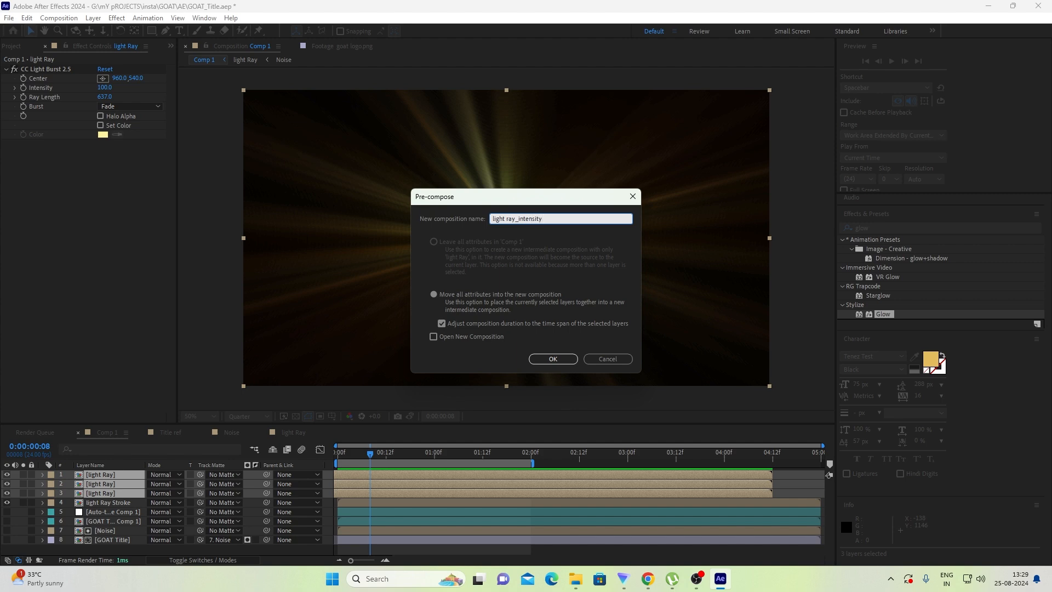
key(Return)
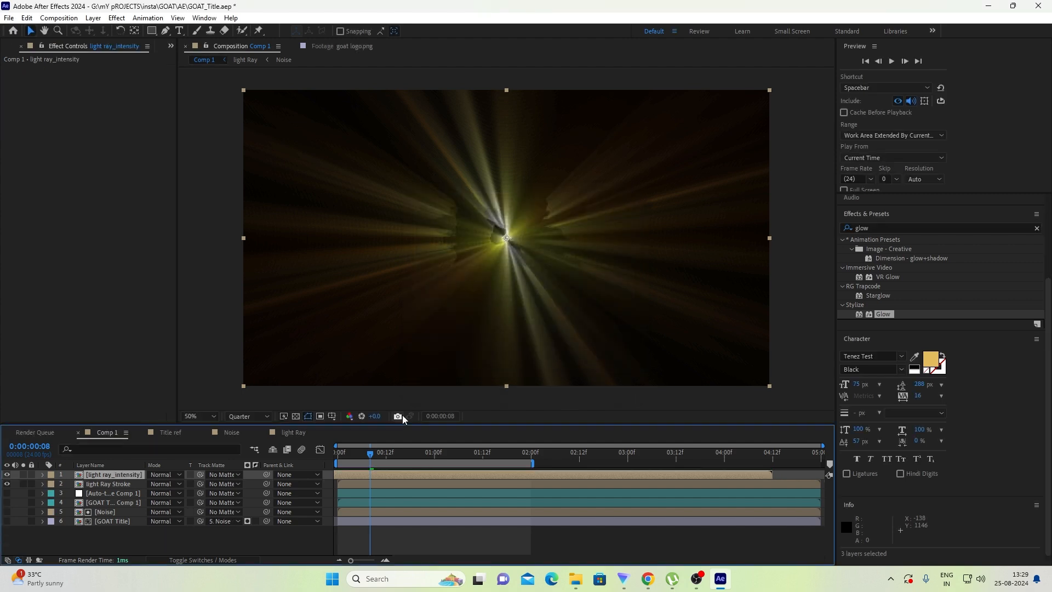
- Shift the light Ray Stroke layer 5 frames earlier and preview its timing against the light ray_intensity rays
click(337, 453)
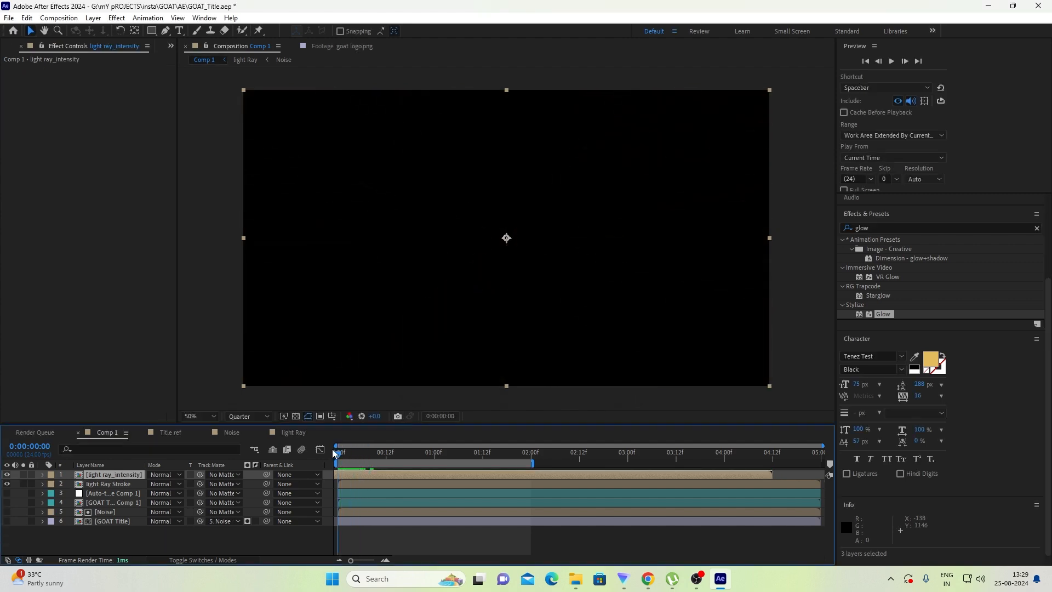
key(space)
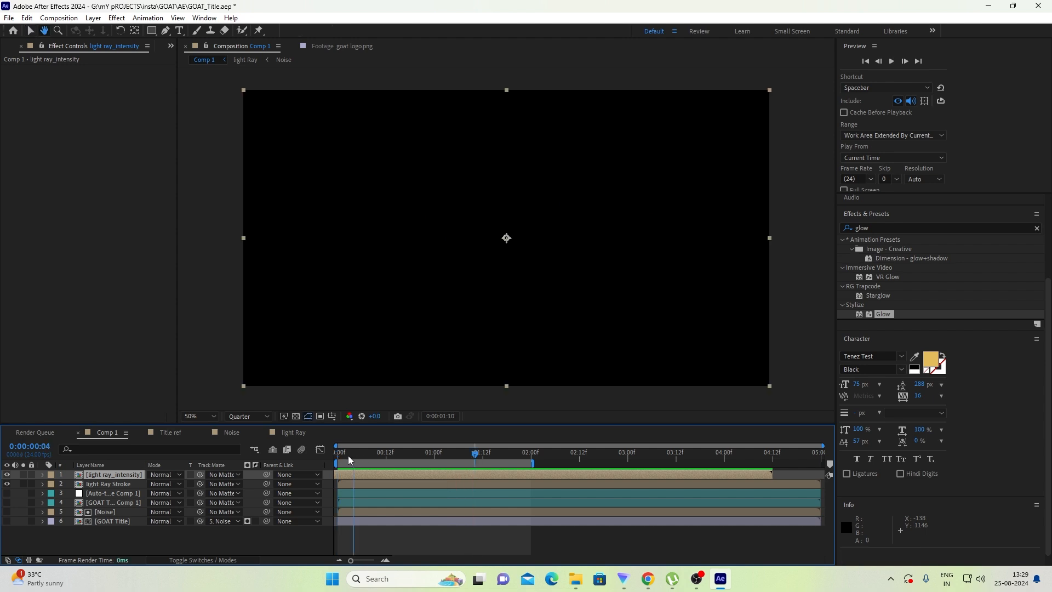
drag(348, 456, 371, 451)
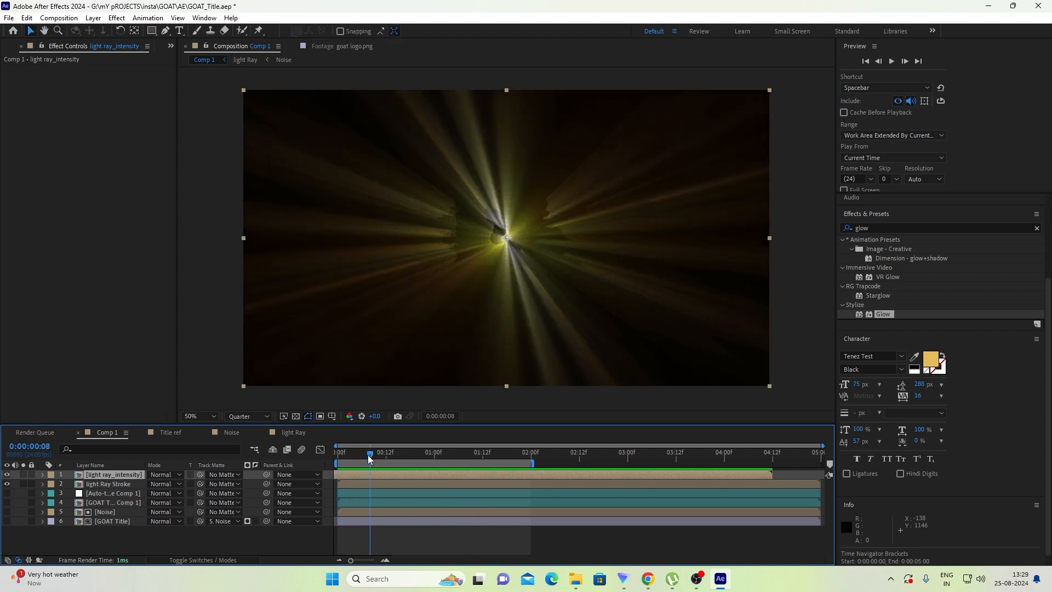
click(381, 485)
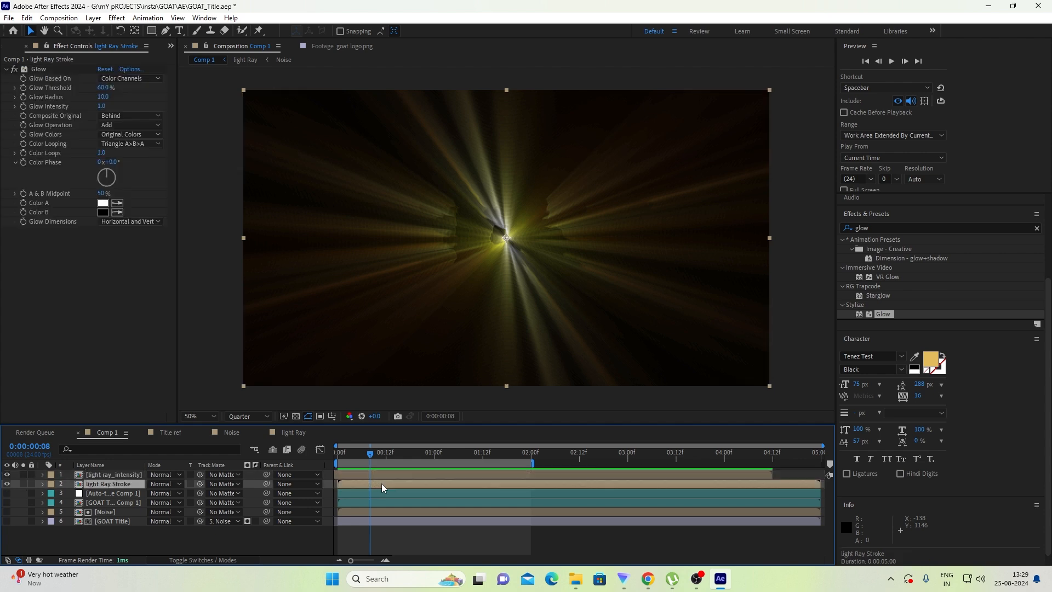
drag(387, 486, 370, 489)
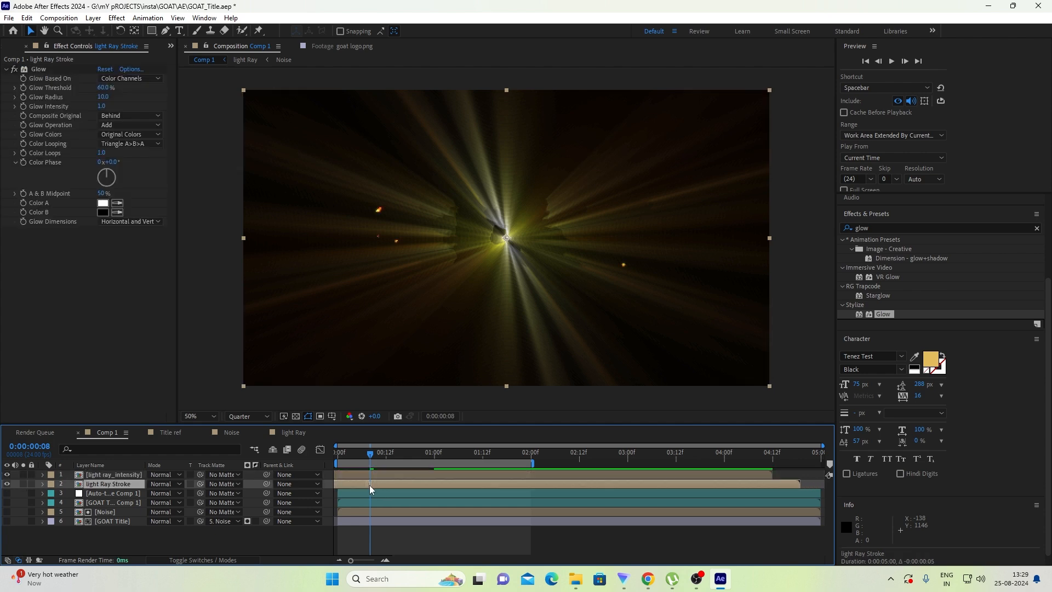
click(337, 454)
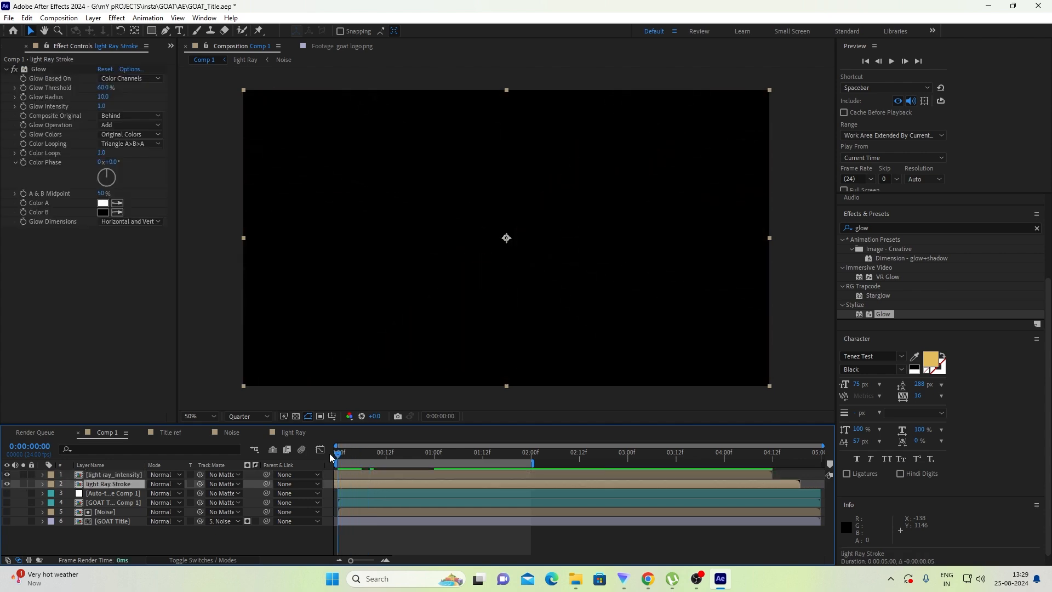
key(space)
drag(340, 454, 379, 450)
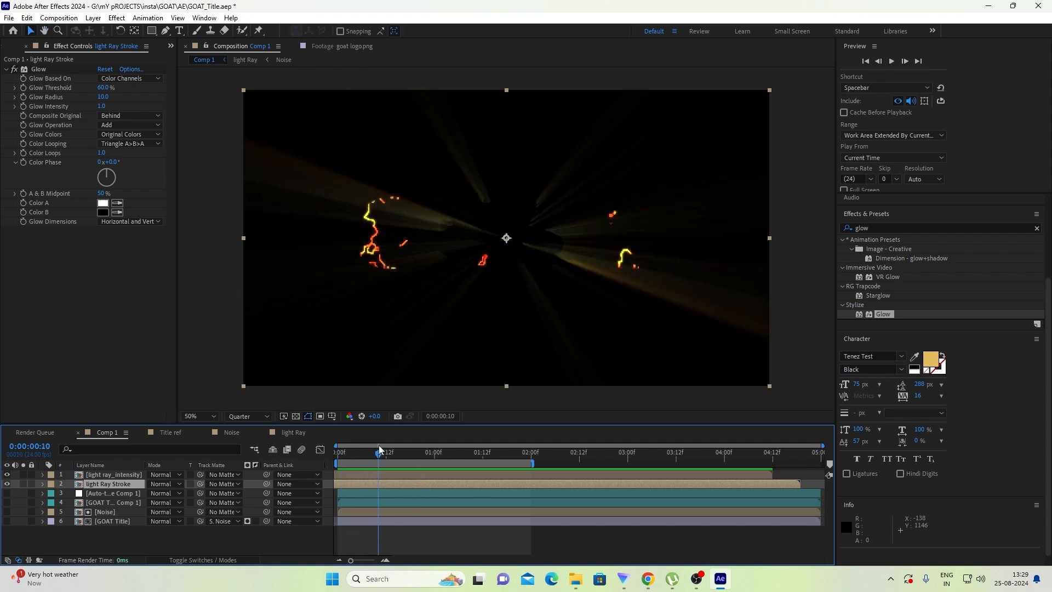
- Duplicate the light ray_intensity layer, offset the upper copy about 9 frames later than the original, and preview the doubled rays
click(381, 476)
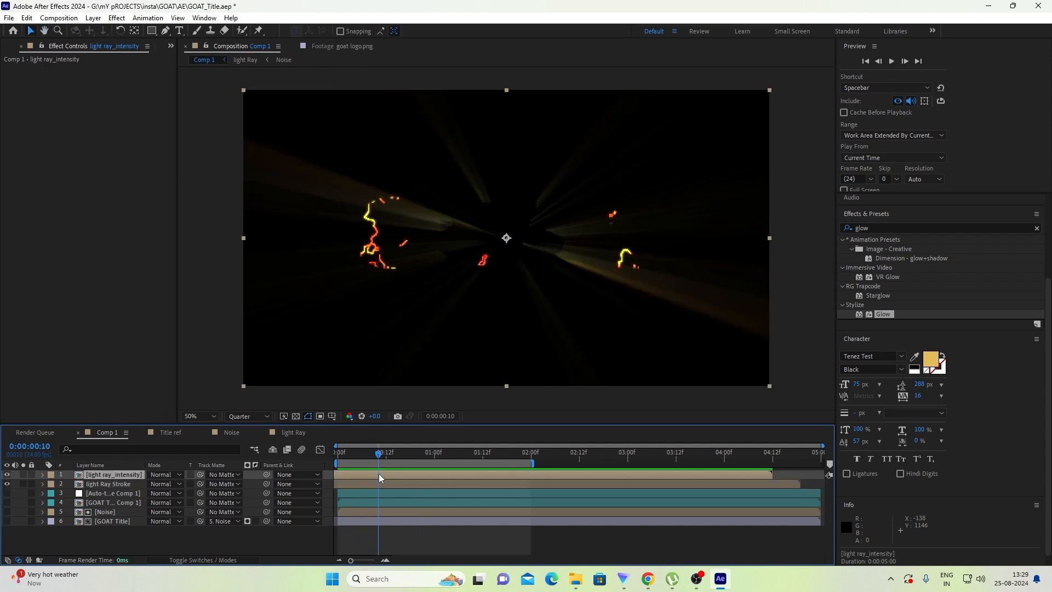
key(ctrl+d)
mouse_move(380, 476)
mouse_down()
mouse_move(442, 477)
mouse_move(385, 466)
mouse_move(395, 477)
mouse_move(382, 479)
mouse_up()
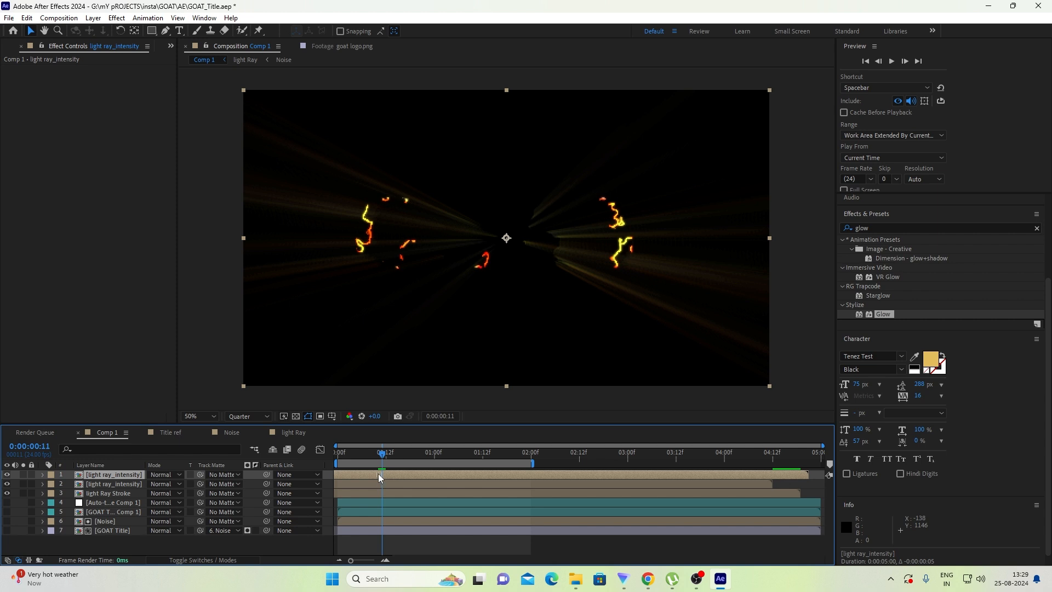
key(Home)
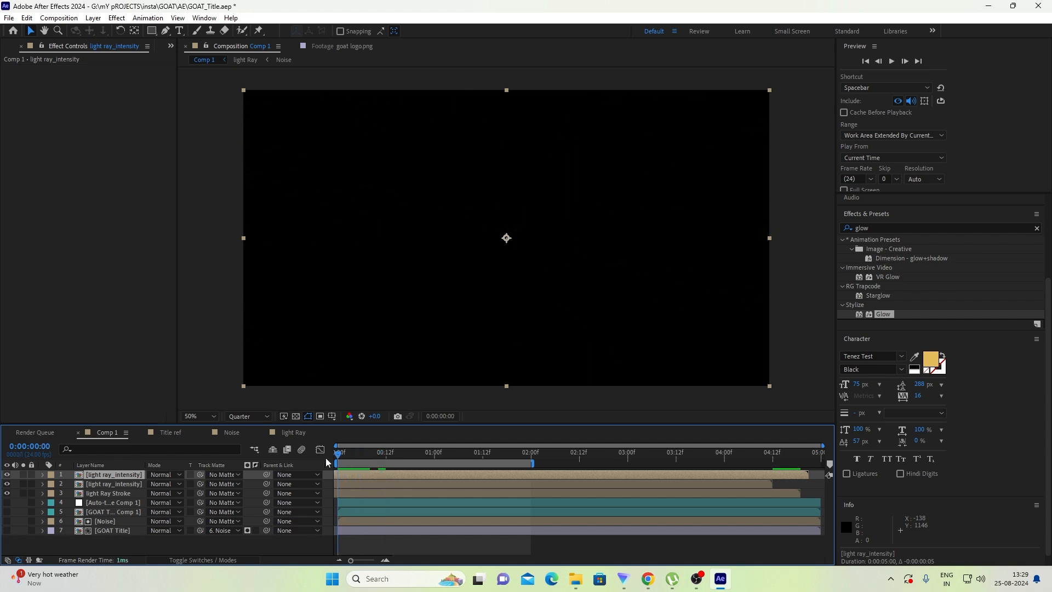
key(space)
key(space)
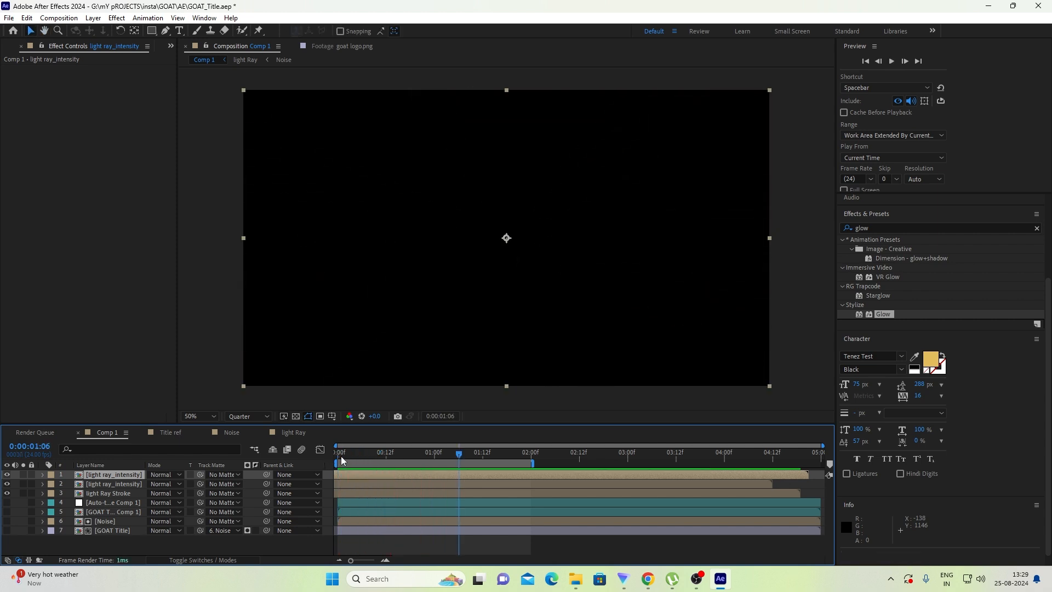
drag(327, 461, 357, 464)
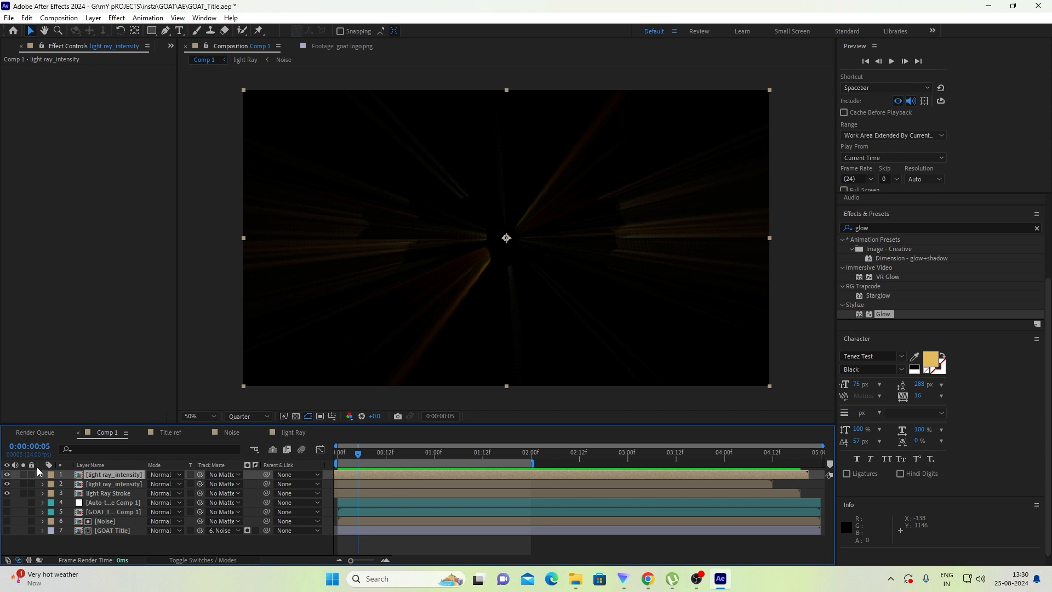
- Hide the upper light ray_intensity copy and the light Ray Stroke layer, and inspect the remaining rays around frame 8
click(6, 474)
click(7, 493)
key(Home)
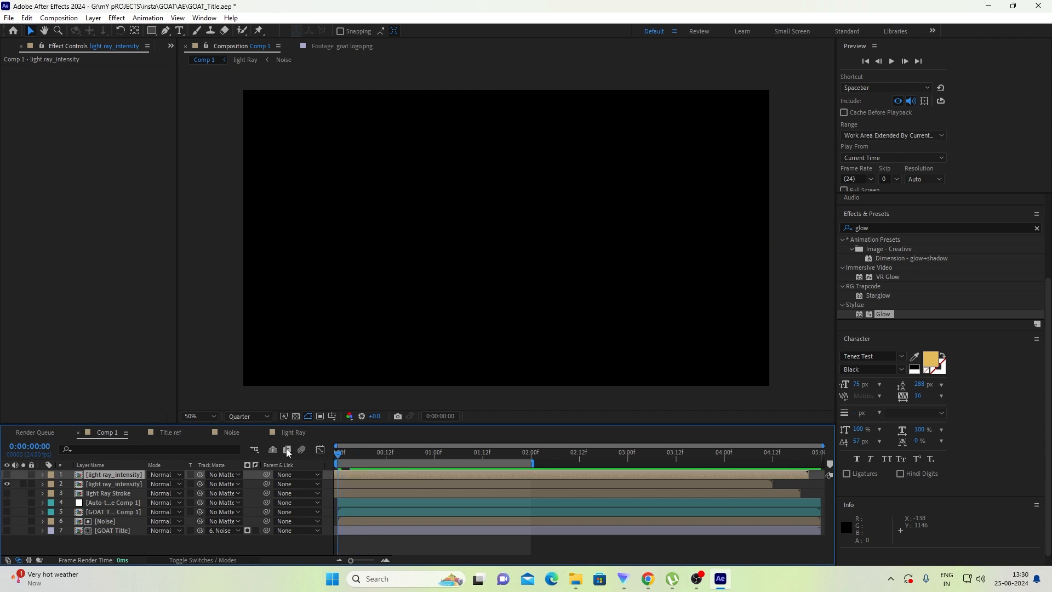
drag(339, 454, 370, 454)
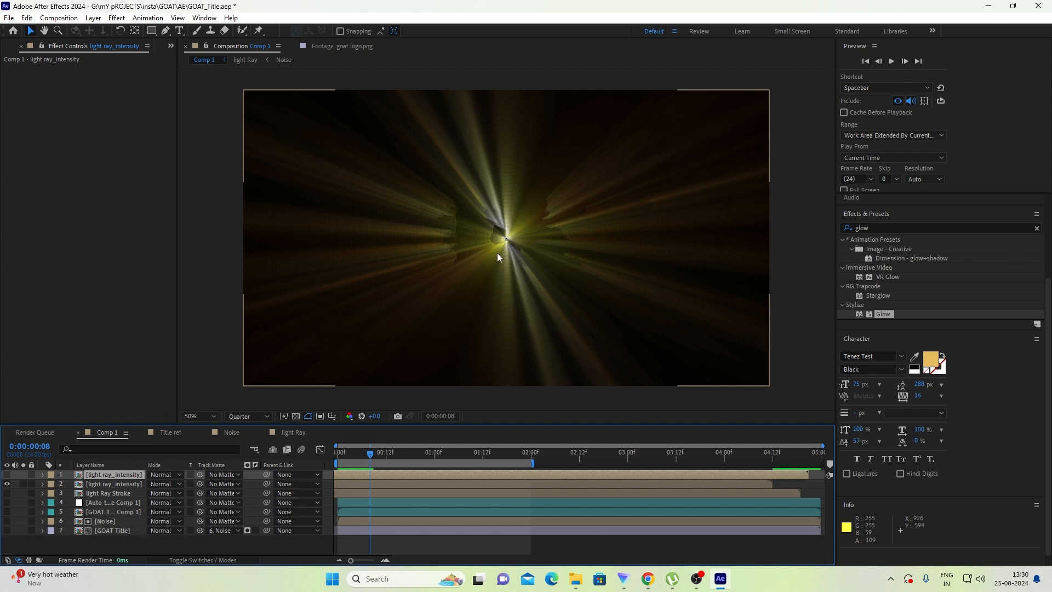
click(102, 494)
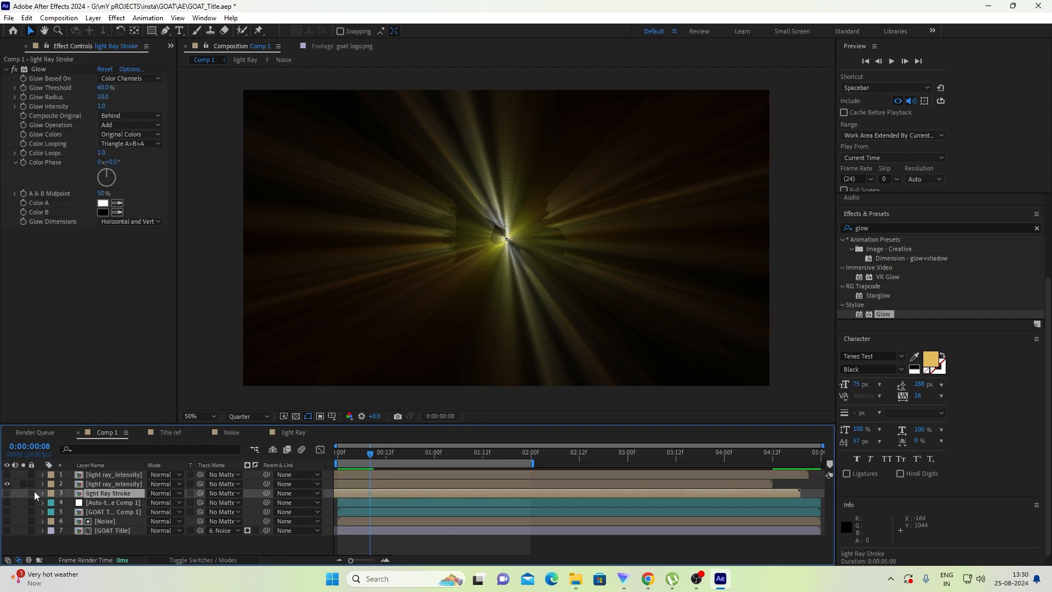
- Show the light Ray Stroke layer and the upper light ray_intensity copy again, and inspect the combined look at frame 15
click(7, 494)
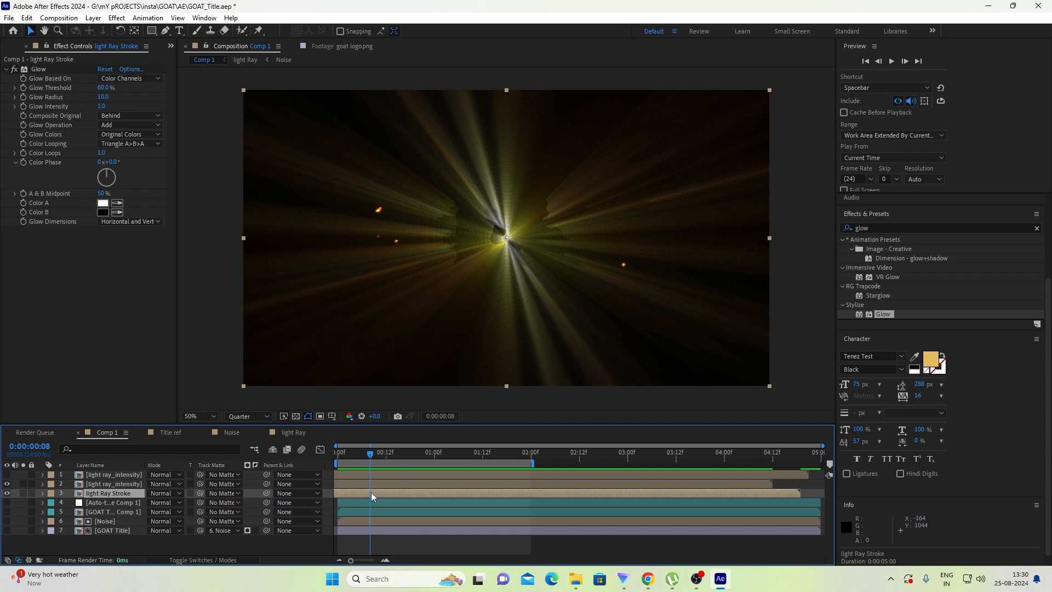
click(7, 474)
click(6, 484)
click(130, 475)
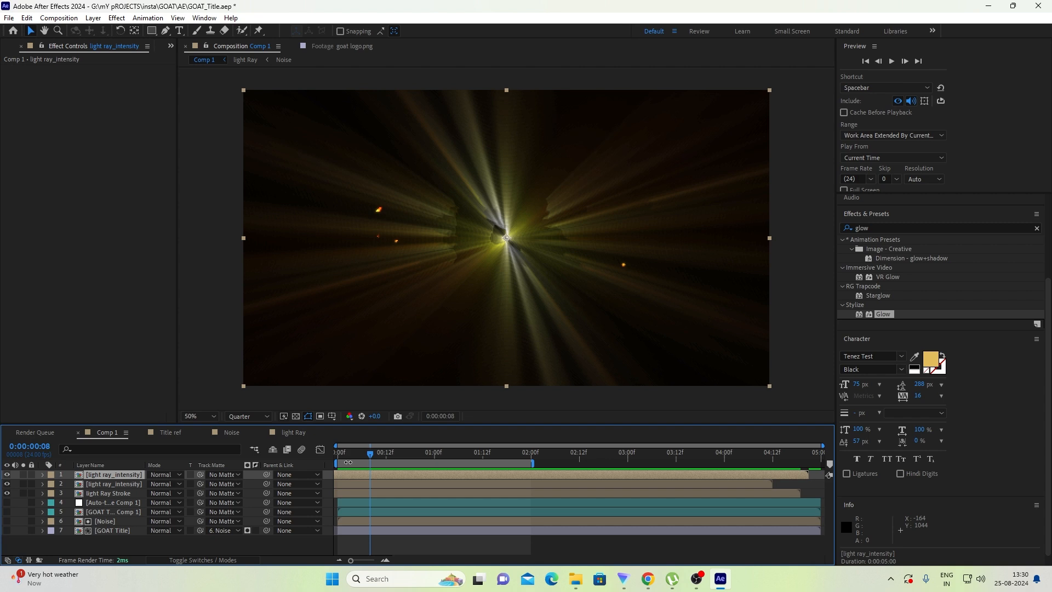
drag(378, 454, 402, 453)
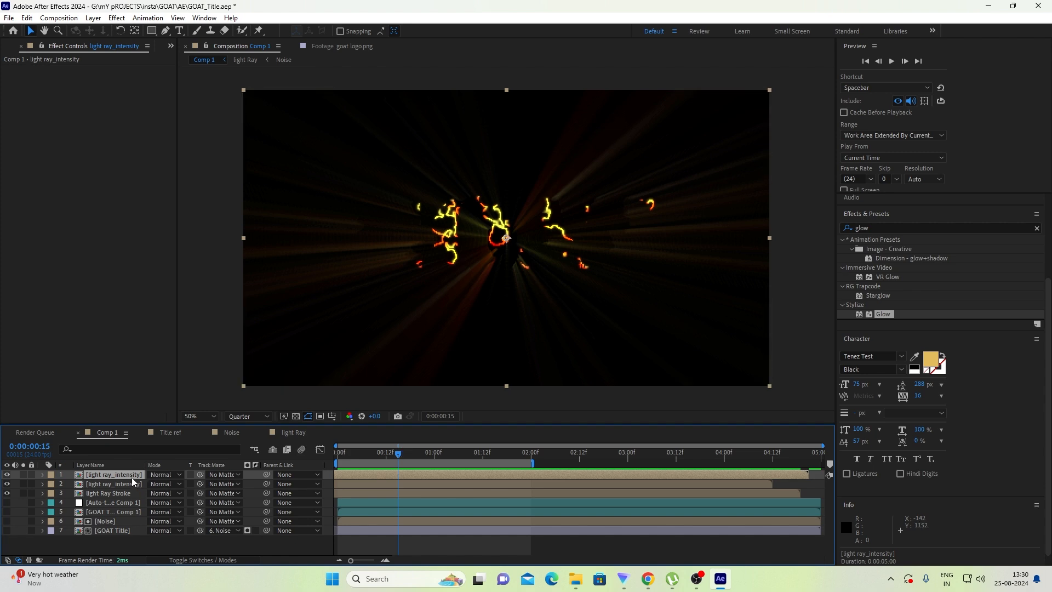
- Duplicate the top light ray_intensity layer, shift the new copy 8 frames later, and check its timing against the light Ray Stroke
key(ctrl+d)
drag(352, 480, 390, 478)
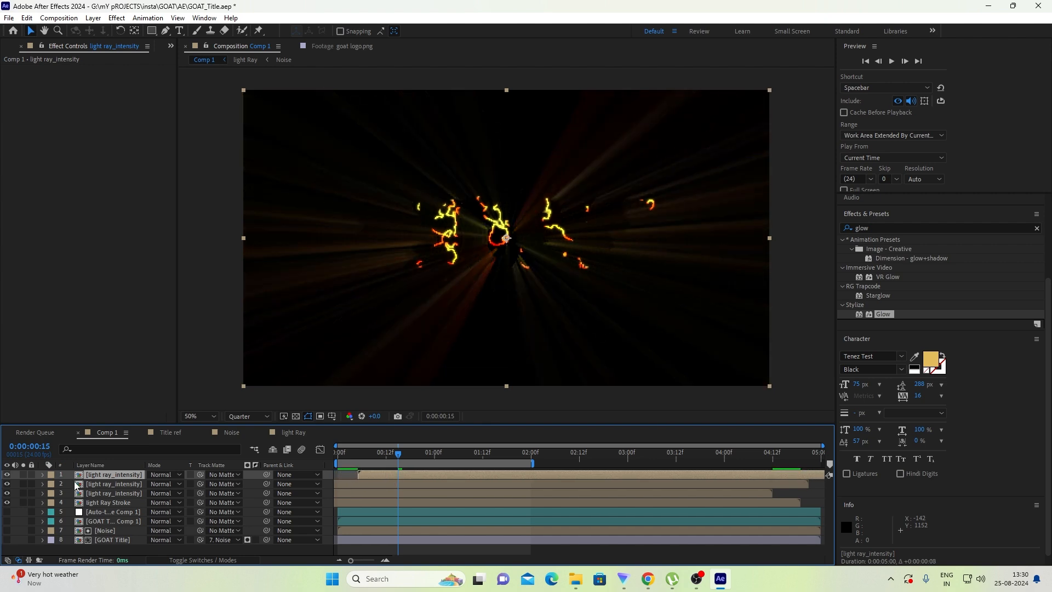
click(95, 503)
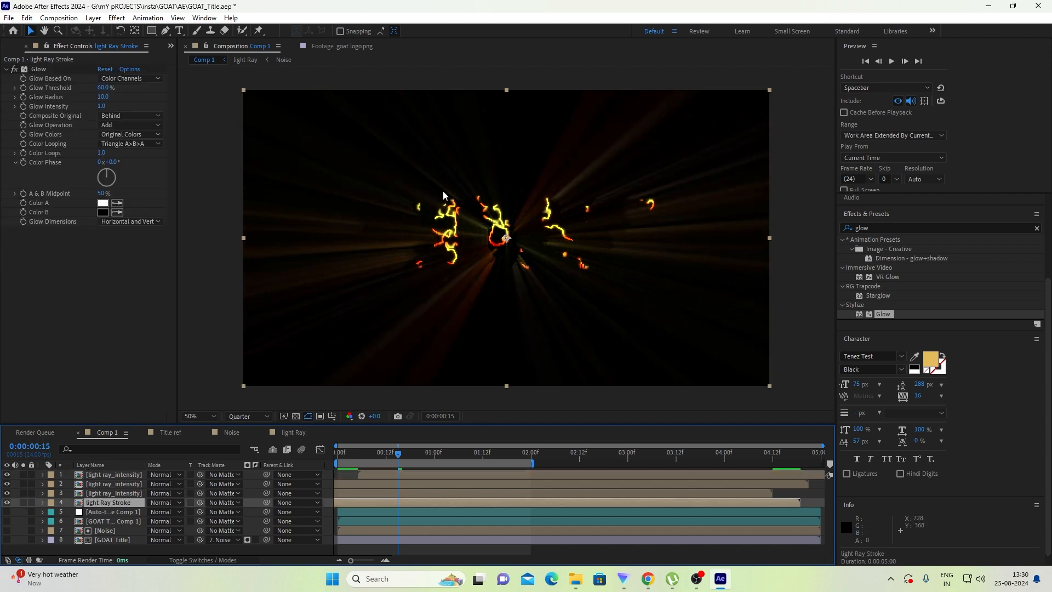
click(374, 454)
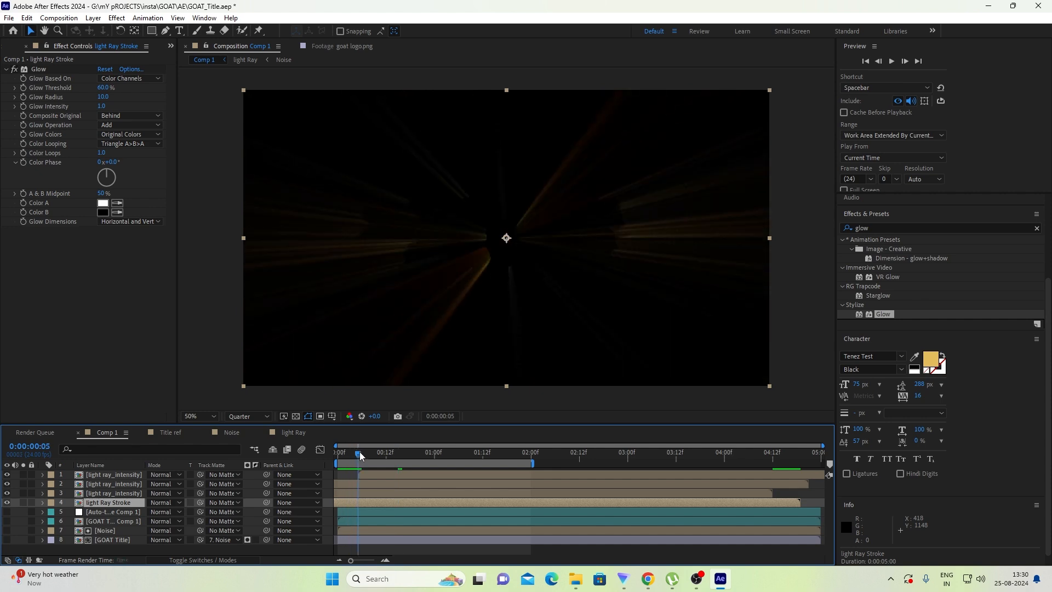
key(space)
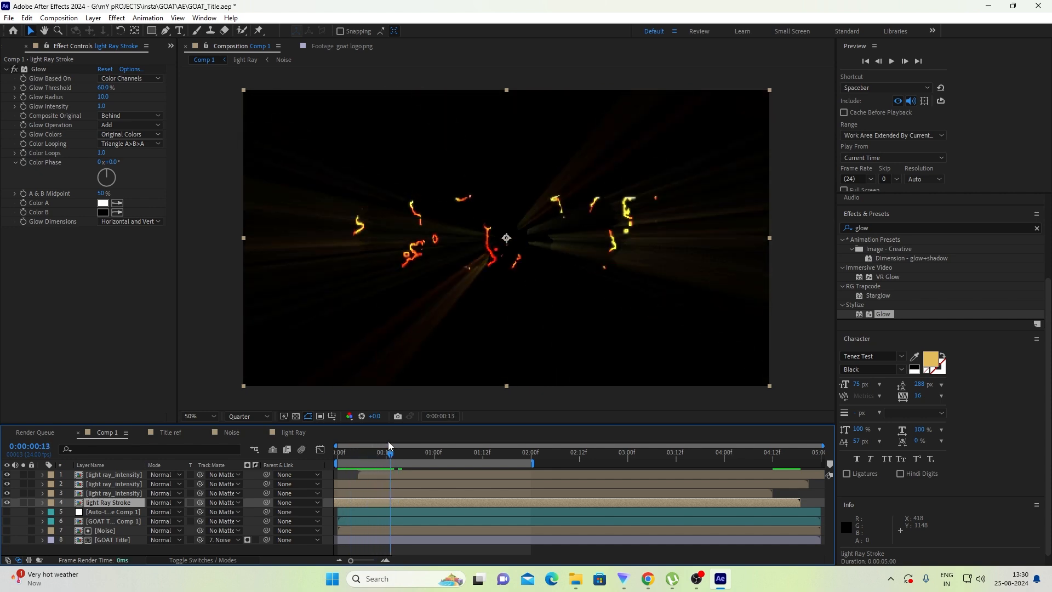
- Show the Auto-traced GOAT Title_stroke layer, reveal its mask properties, and go to frame 16
click(104, 512)
click(6, 512)
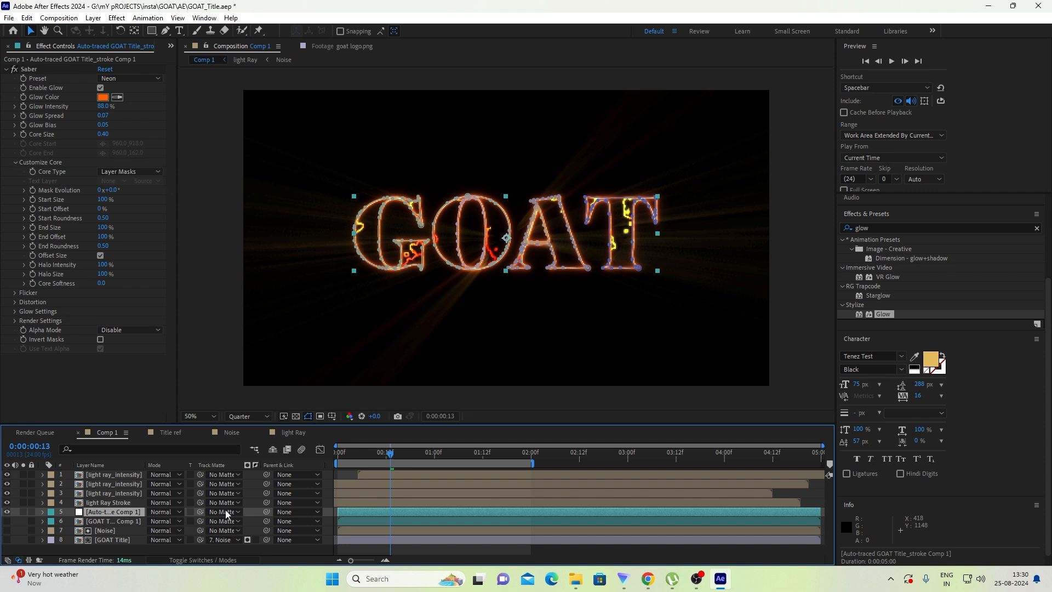
key(m)
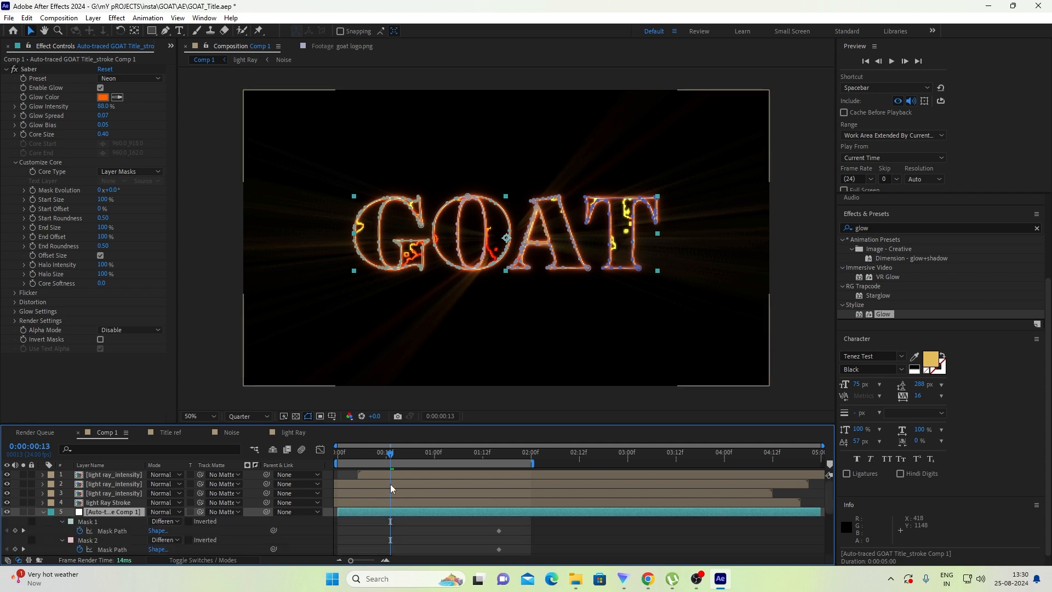
click(406, 452)
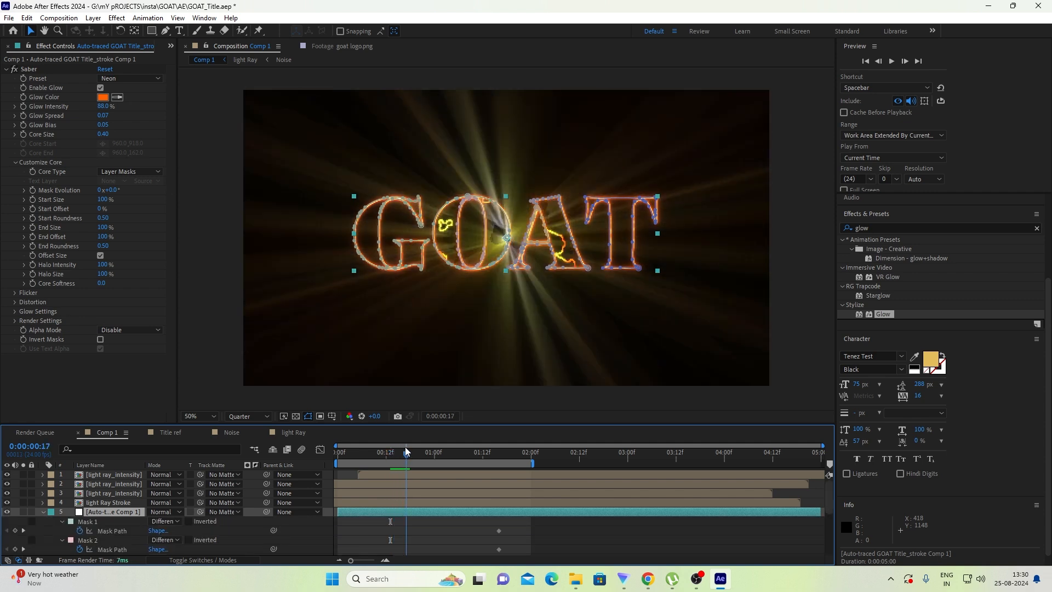
drag(405, 450, 403, 450)
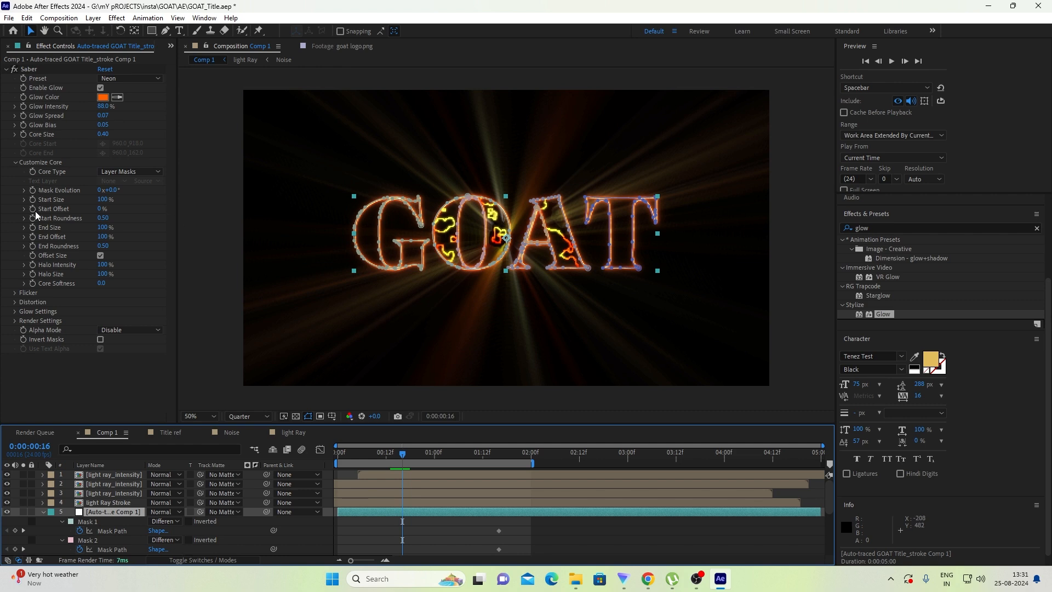
- Animate the Saber End Offset of the auto-traced stroke from 0% at frame 16 to 100% at frame 21
click(33, 242)
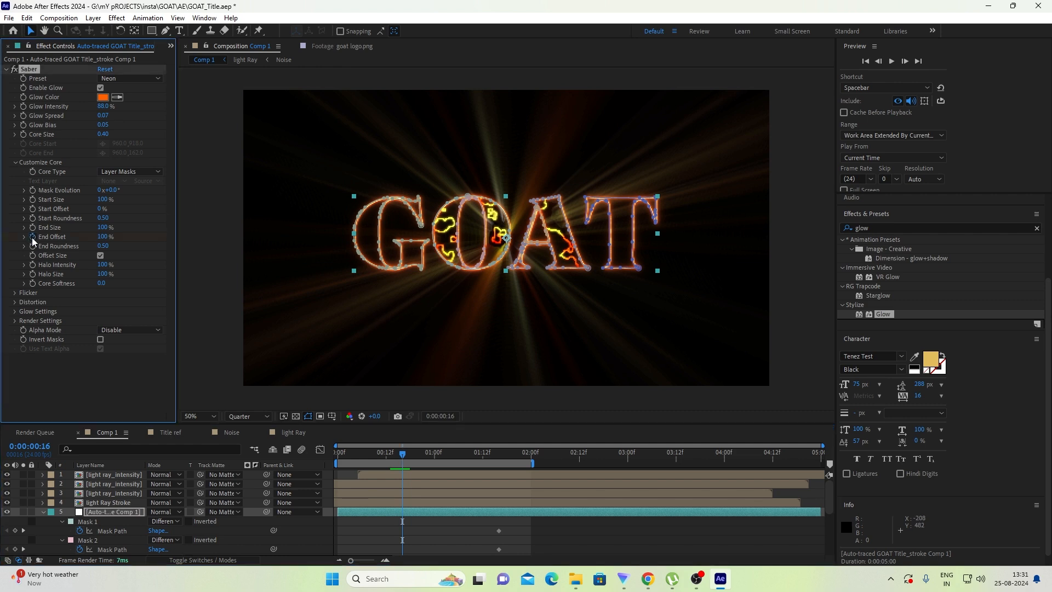
scroll(414, 515, down, 2)
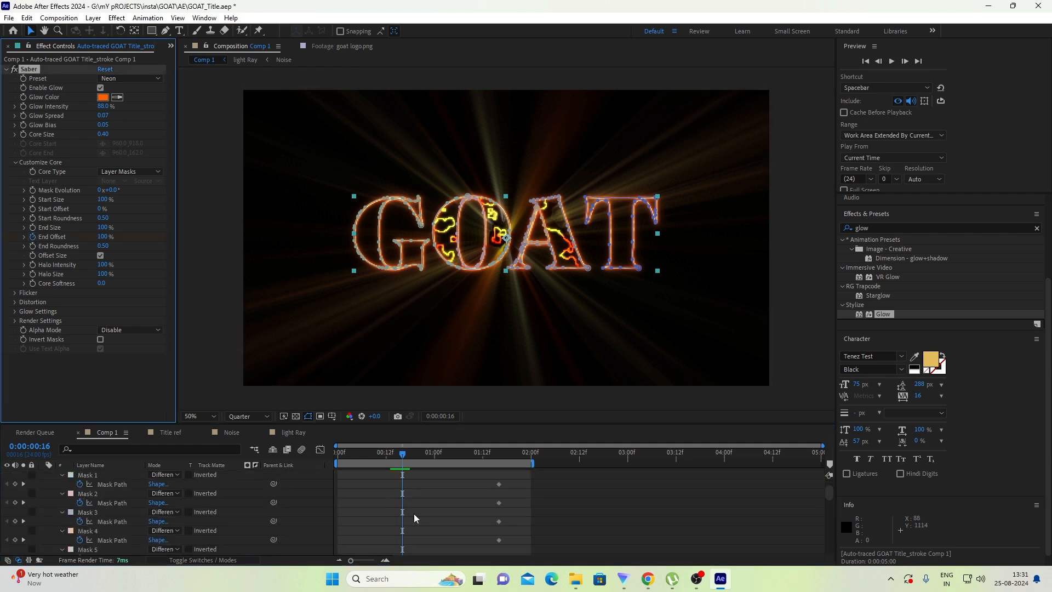
scroll(413, 513, down, 4)
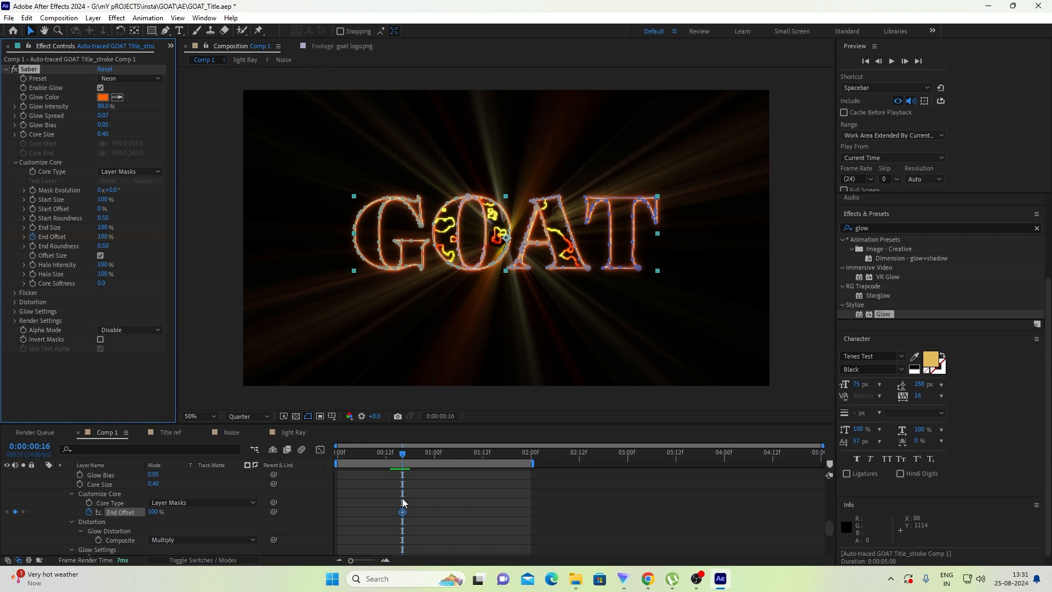
drag(403, 511, 422, 511)
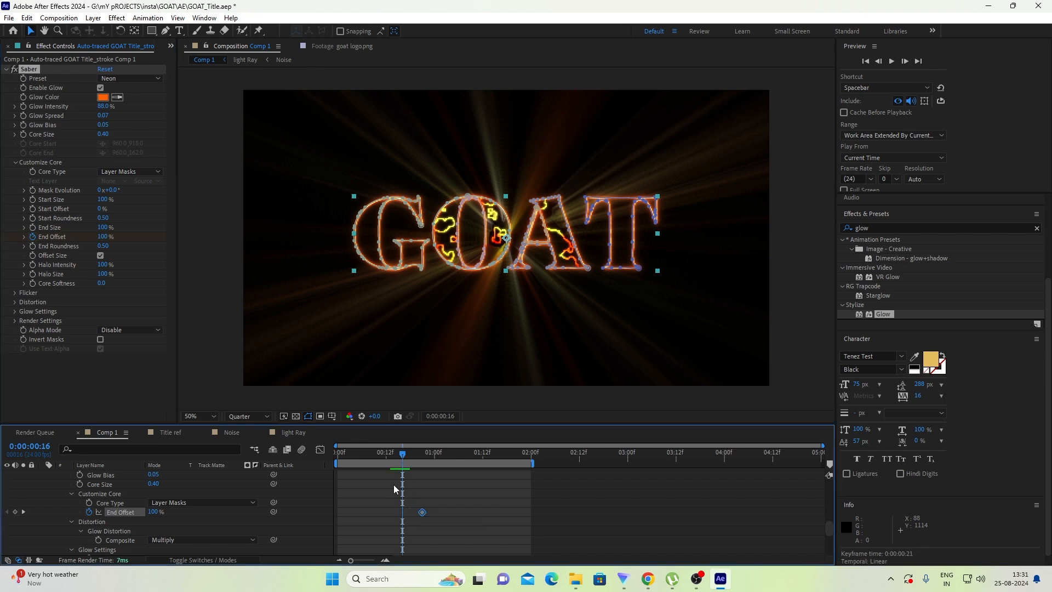
drag(102, 237, 33, 237)
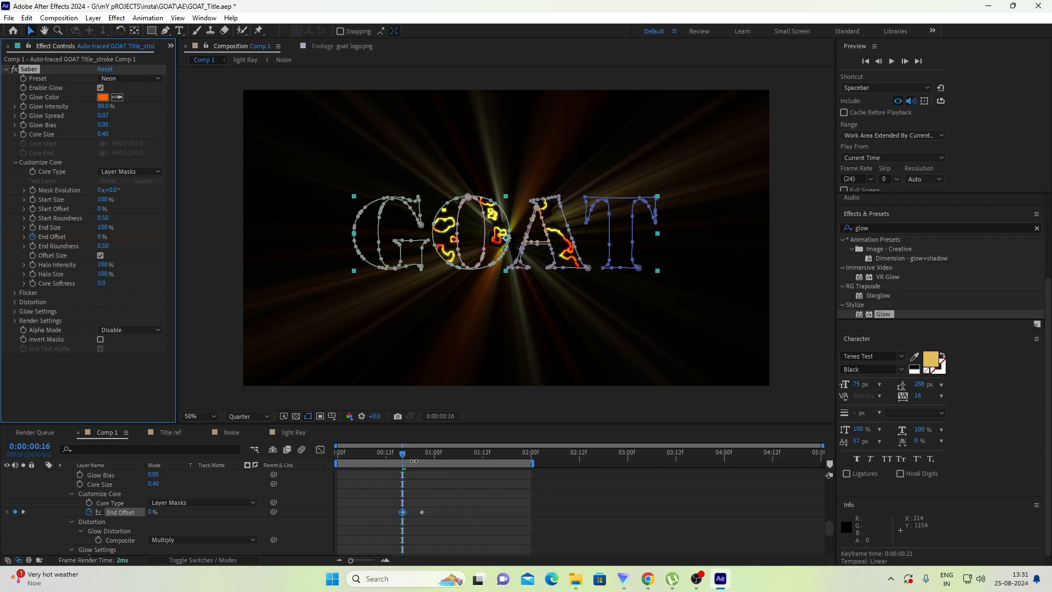
drag(405, 452, 410, 448)
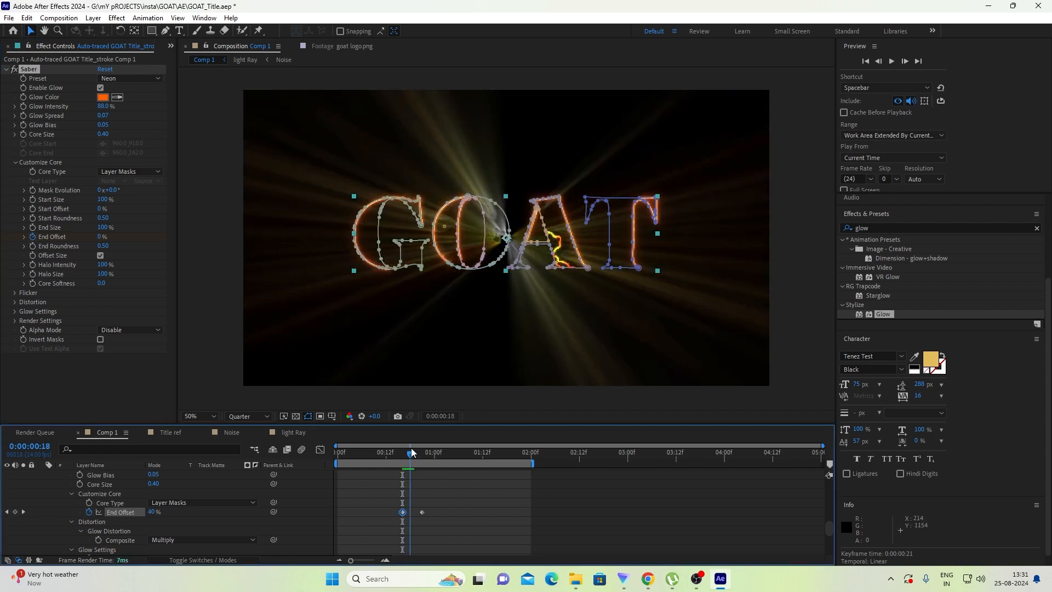
- Animate the Saber Start Offset of the auto-traced stroke from 0% at frame 18 to 100% at frame 23
click(34, 208)
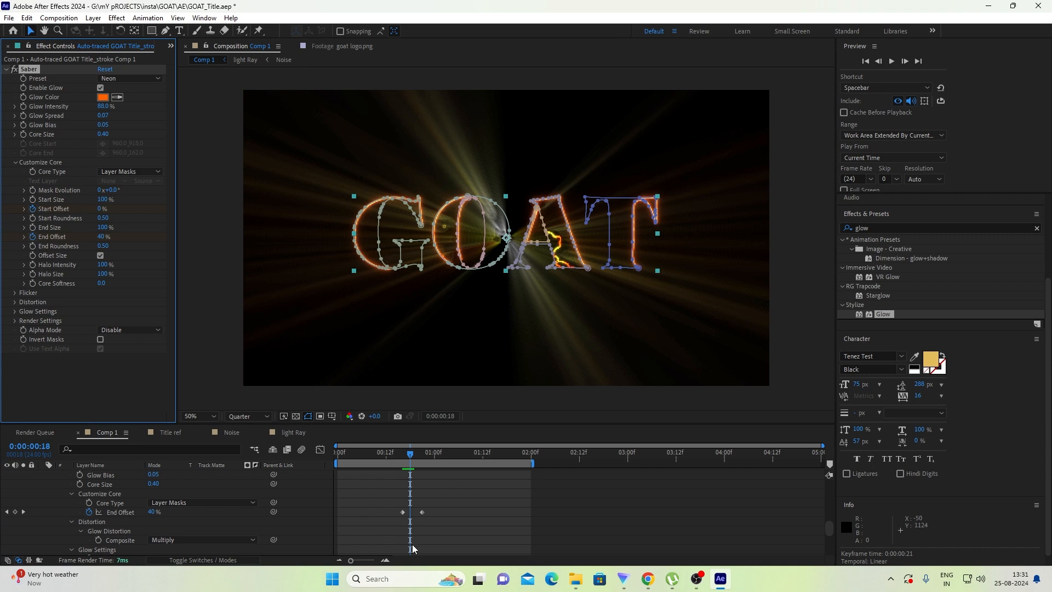
key(u)
key(u)
key(u)
scroll(423, 514, down, 9)
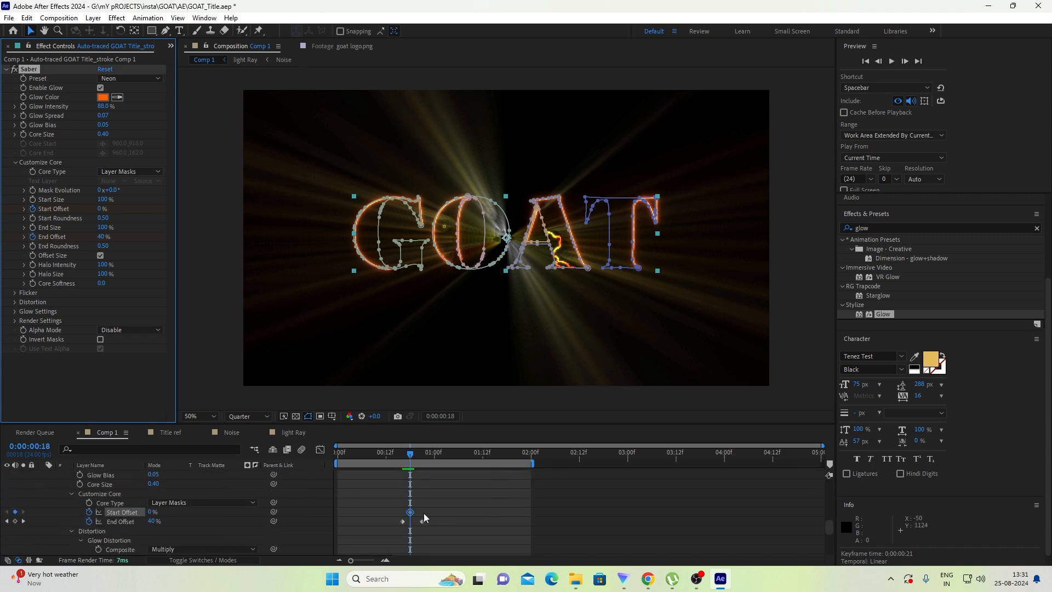
drag(412, 453, 430, 454)
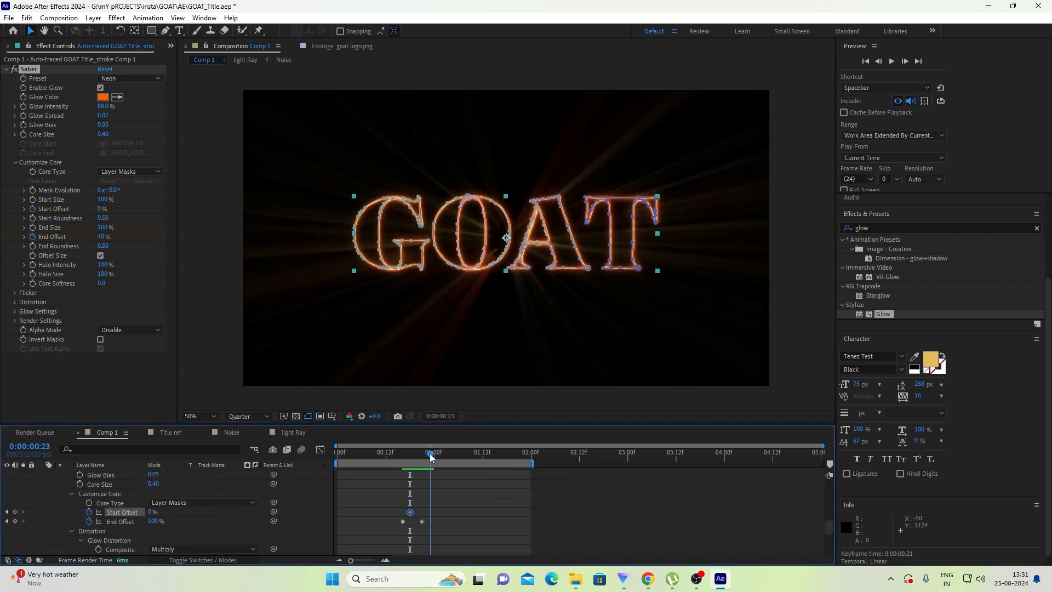
drag(102, 209, 195, 204)
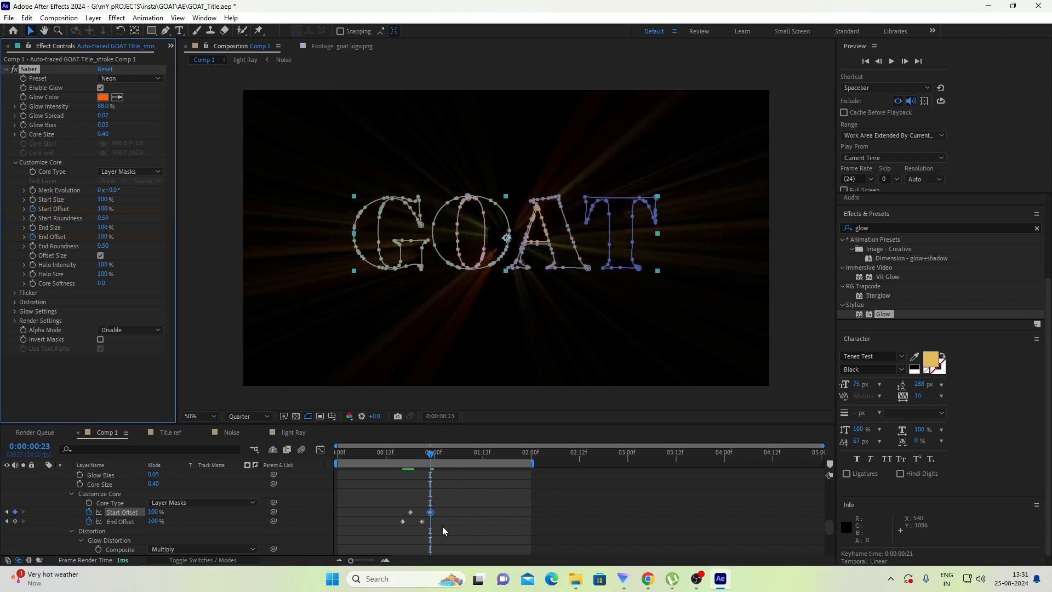
- Duplicate the light Ray Stroke layer and shift the copy 14 frames later
scroll(441, 525, up, 9)
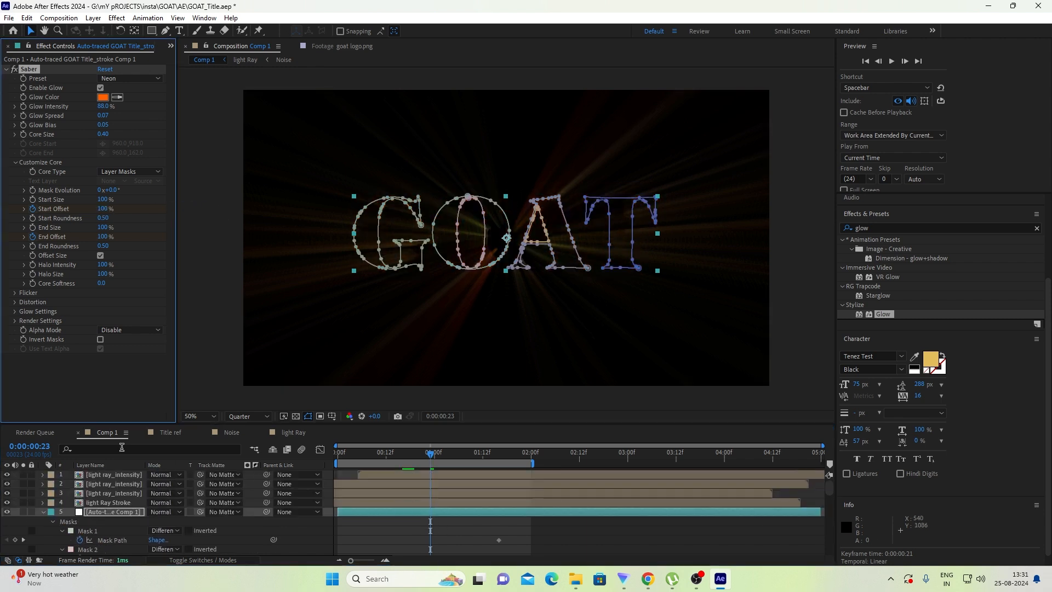
click(121, 503)
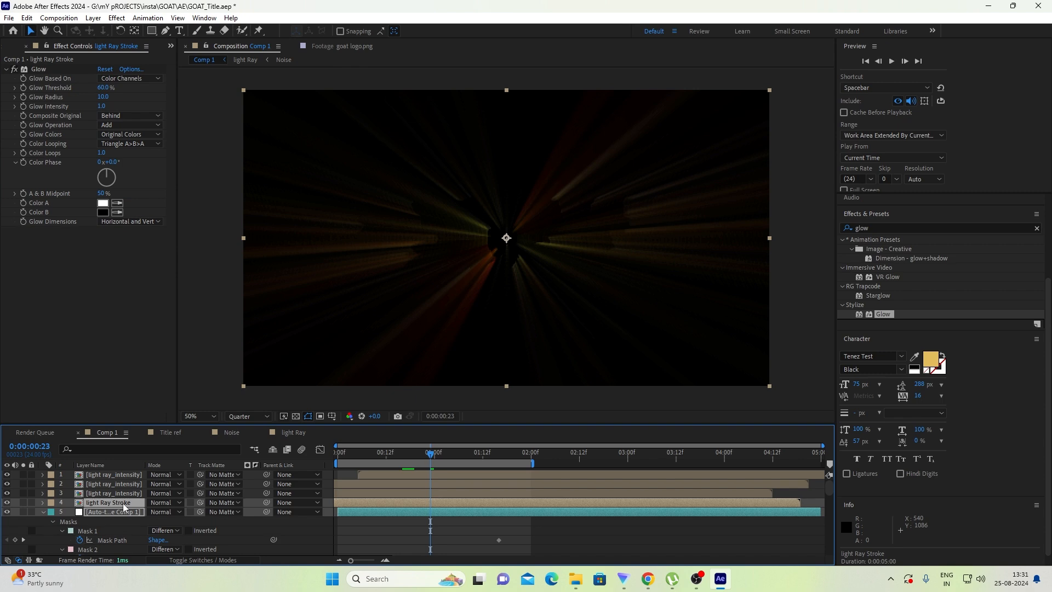
key(ctrl+d)
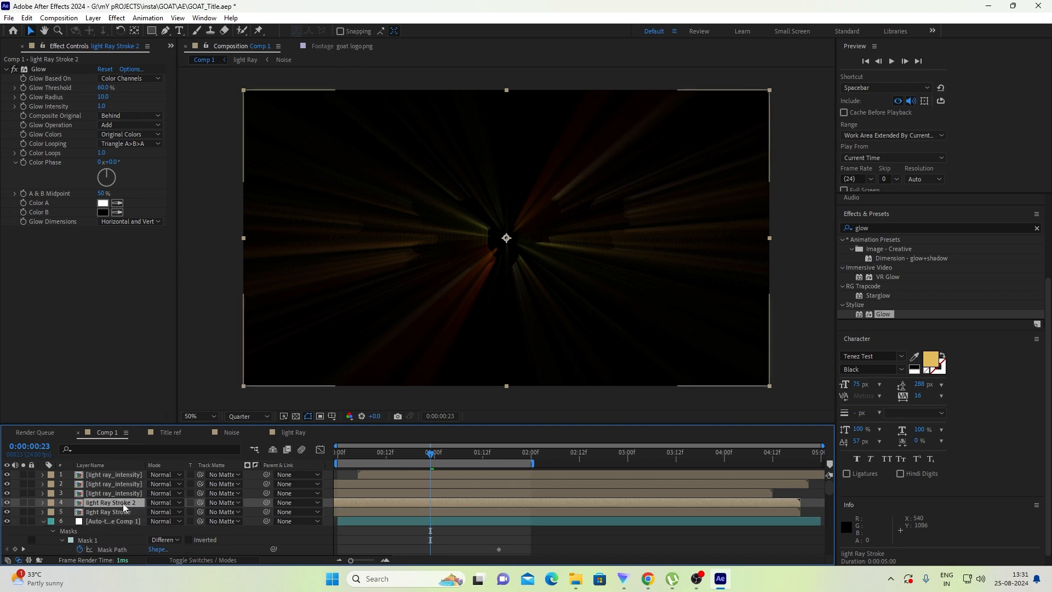
drag(372, 500, 427, 494)
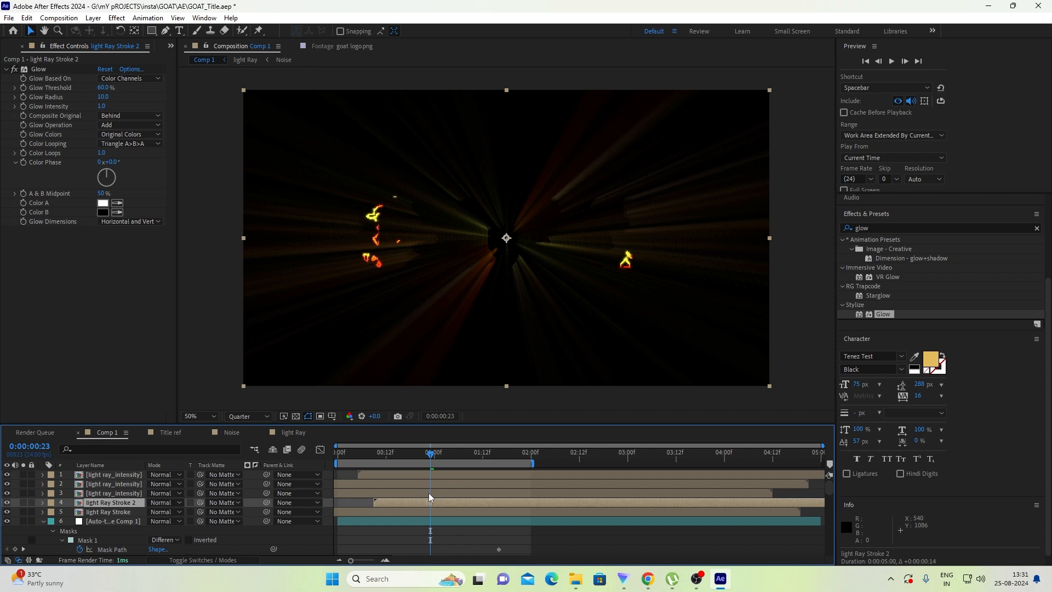
- Collapse the expanded layer properties, preview the animation from the start, and inspect it around frame 14
scroll(426, 493, down, 5)
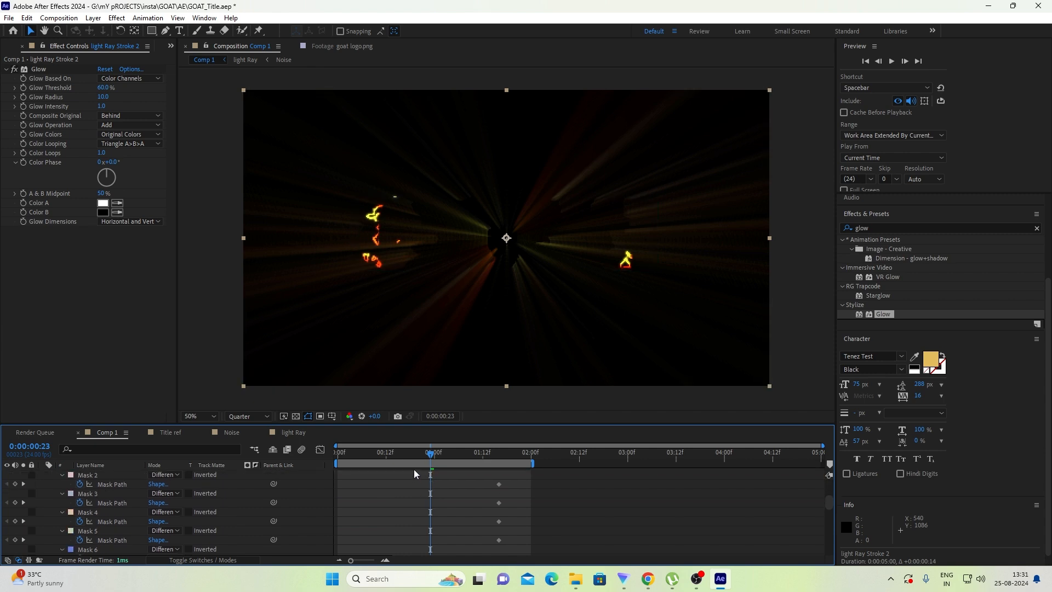
scroll(414, 473, up, 5)
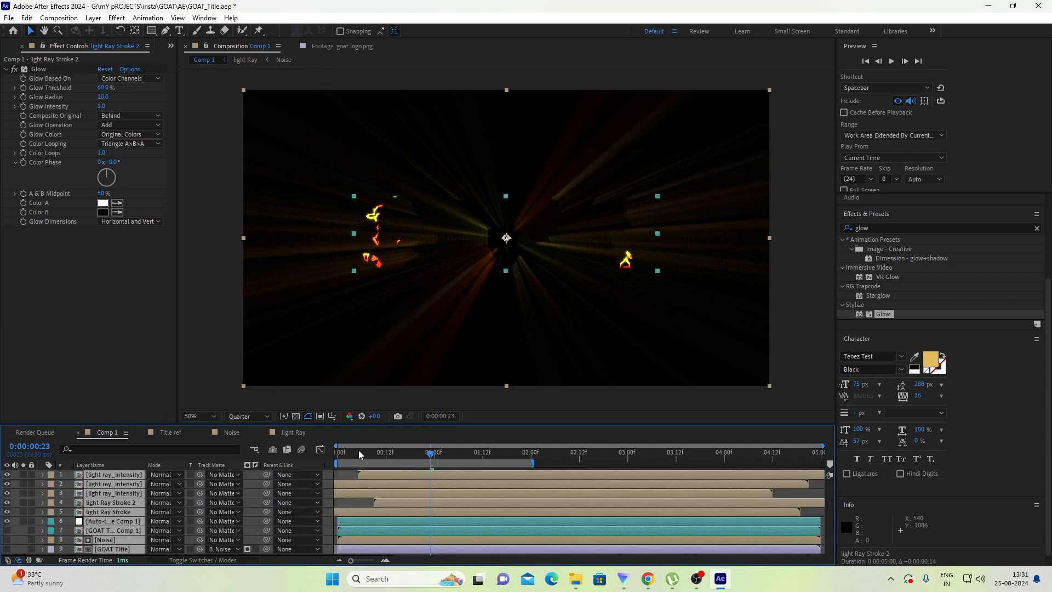
drag(358, 449, 308, 450)
key(space)
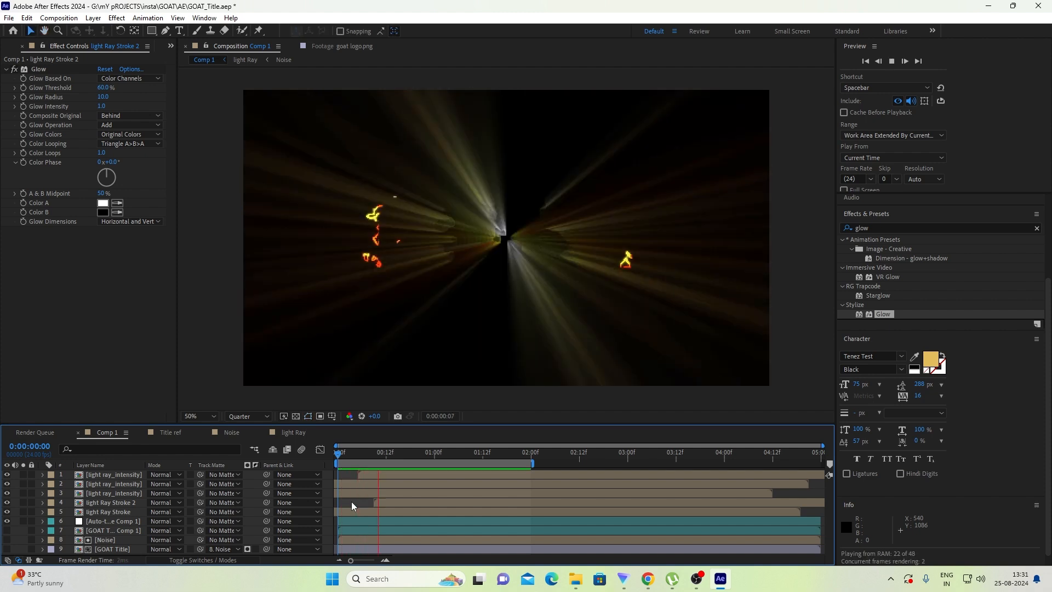
mouse_move(360, 459)
mouse_down()
mouse_move(345, 454)
mouse_move(413, 439)
mouse_move(359, 439)
mouse_move(356, 449)
mouse_move(393, 448)
mouse_up()
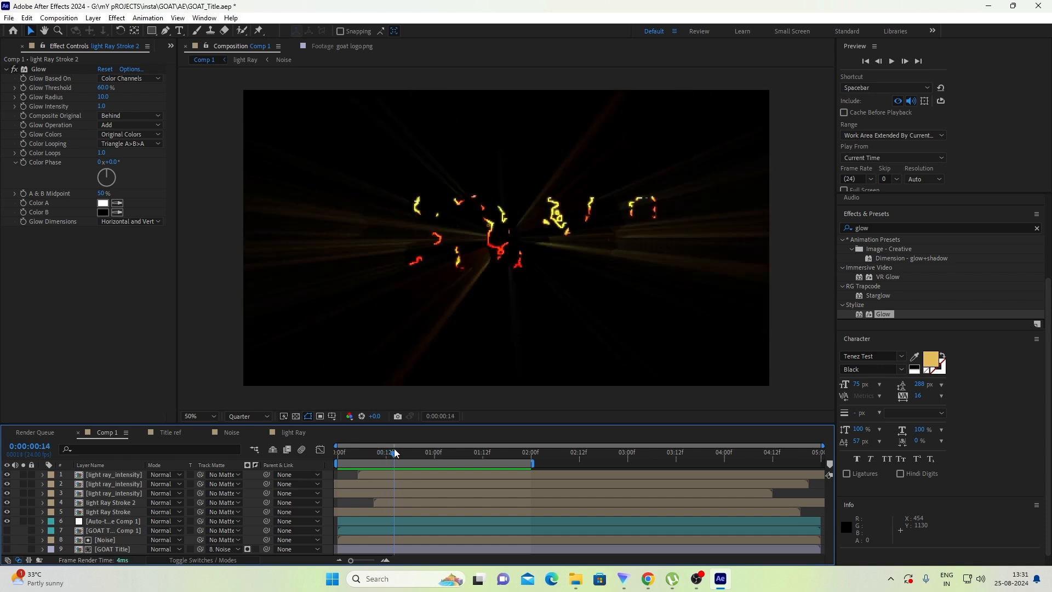
- Shift the Auto-traced GOAT Title_stroke layer 3 frames earlier and preview the animation from the start
click(388, 523)
key(m)
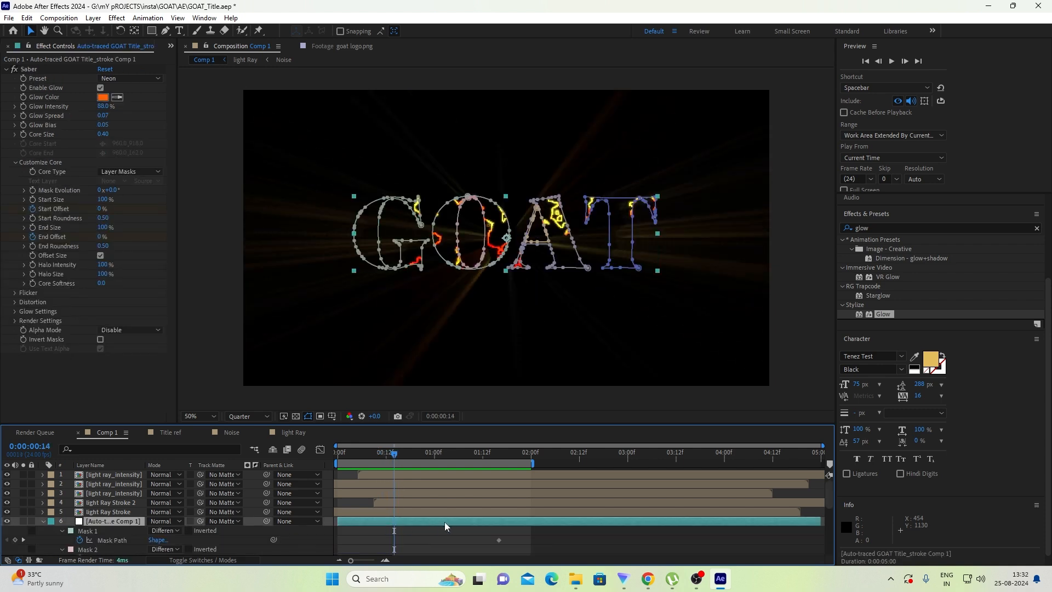
drag(446, 521, 432, 517)
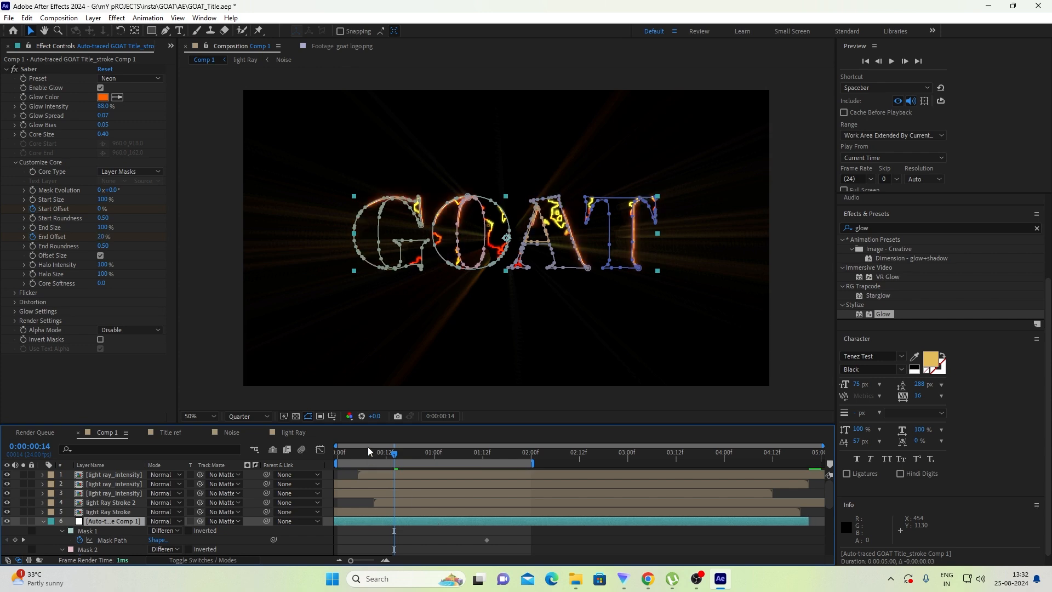
click(340, 452)
key(space)
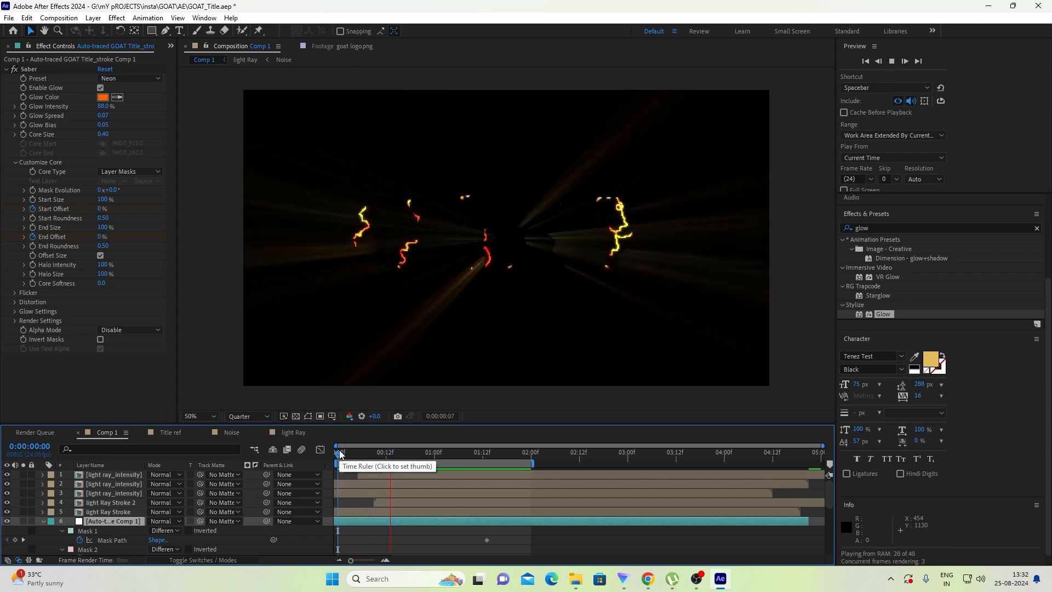
- Retime the Saber keyframes: Start Offset to about frames 18 and 28, the last End Offset keyframe to about frame 23, and preview the slower stroke
click(402, 452)
scroll(407, 480, down, 2)
scroll(408, 484, down, 5)
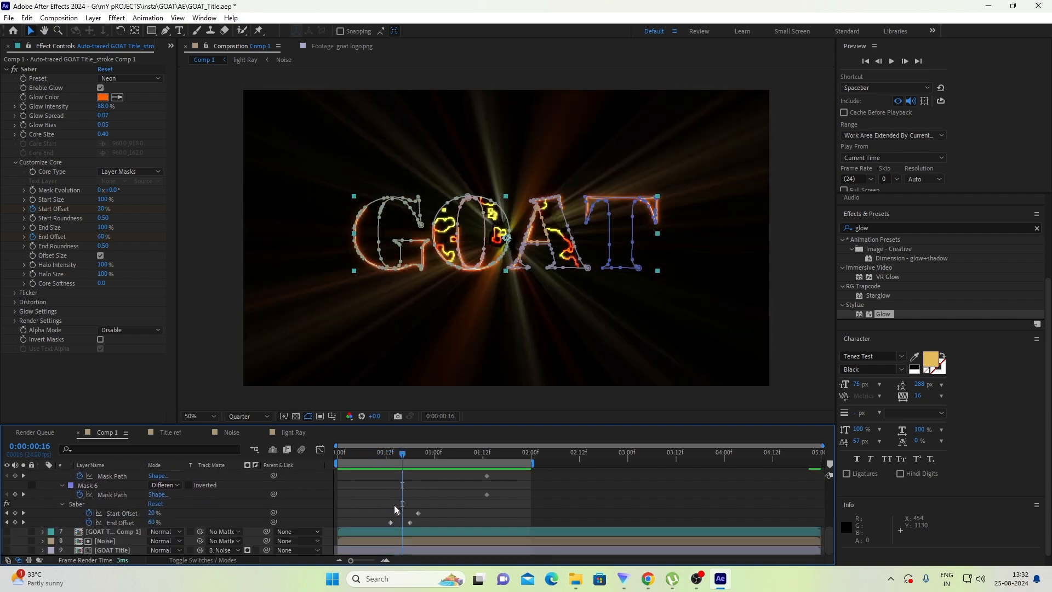
click(398, 512)
mouse_move(405, 505)
mouse_down()
mouse_move(423, 527)
mouse_move(440, 513)
mouse_move(389, 517)
mouse_move(410, 514)
mouse_up()
key(space)
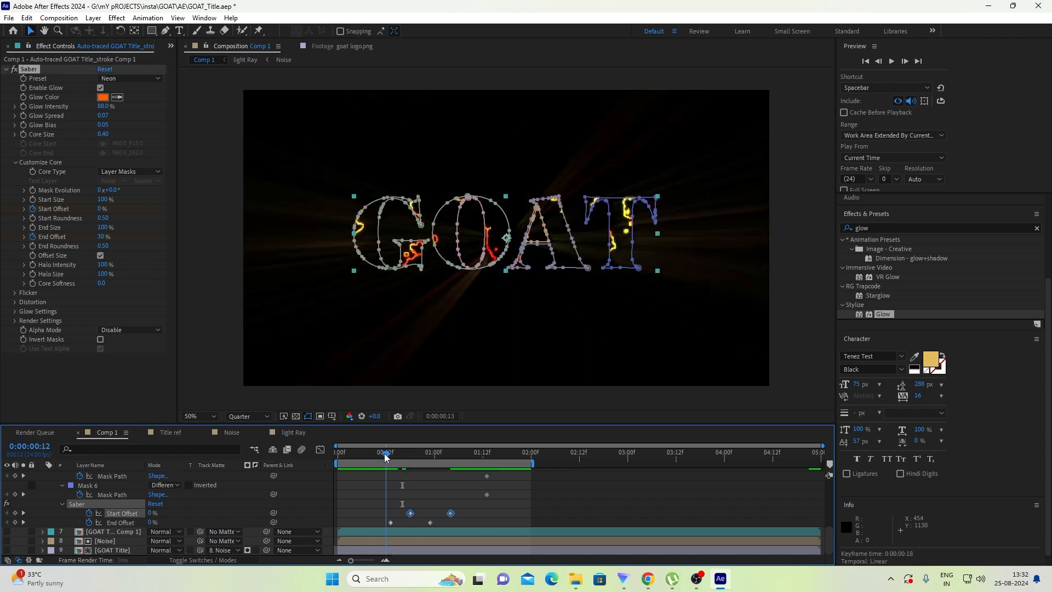
drag(382, 453, 423, 459)
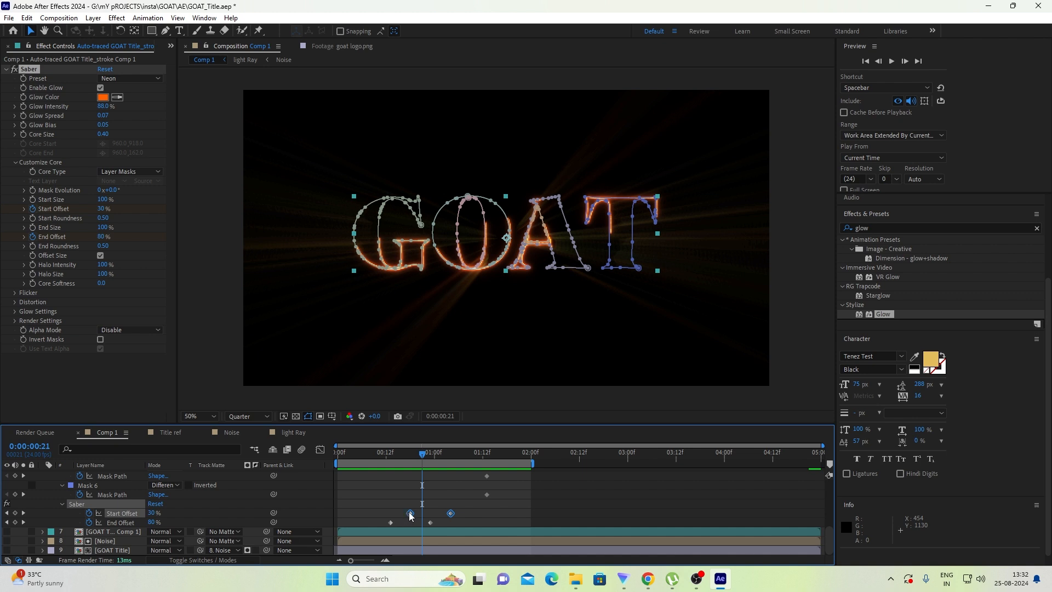
- Move both Saber Start Offset keyframes 3 frames later, to frames 21 and 31, and preview the stroke through about frame 20
drag(409, 512, 477, 514)
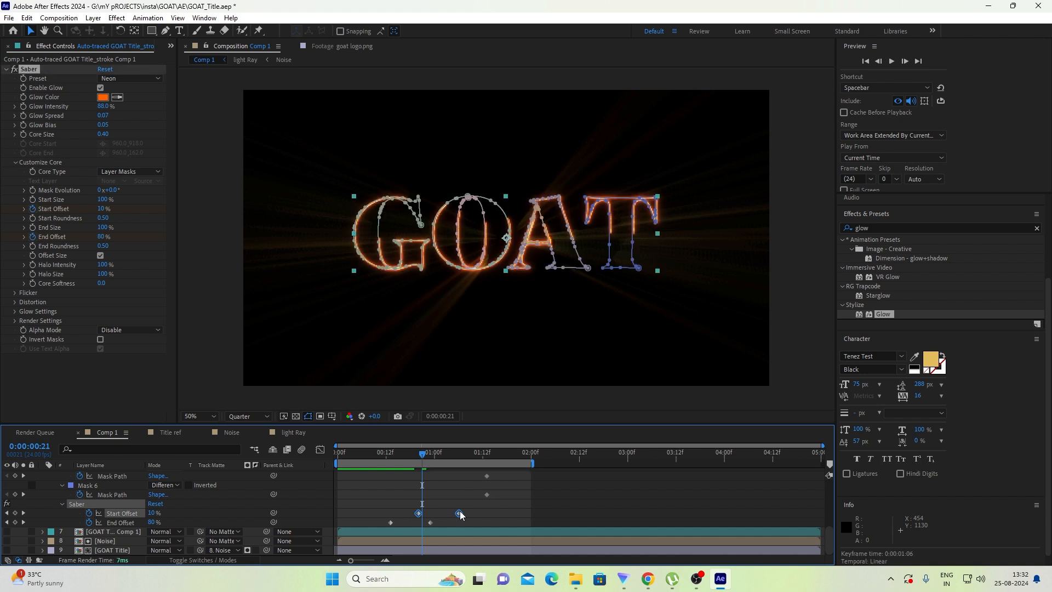
click(370, 455)
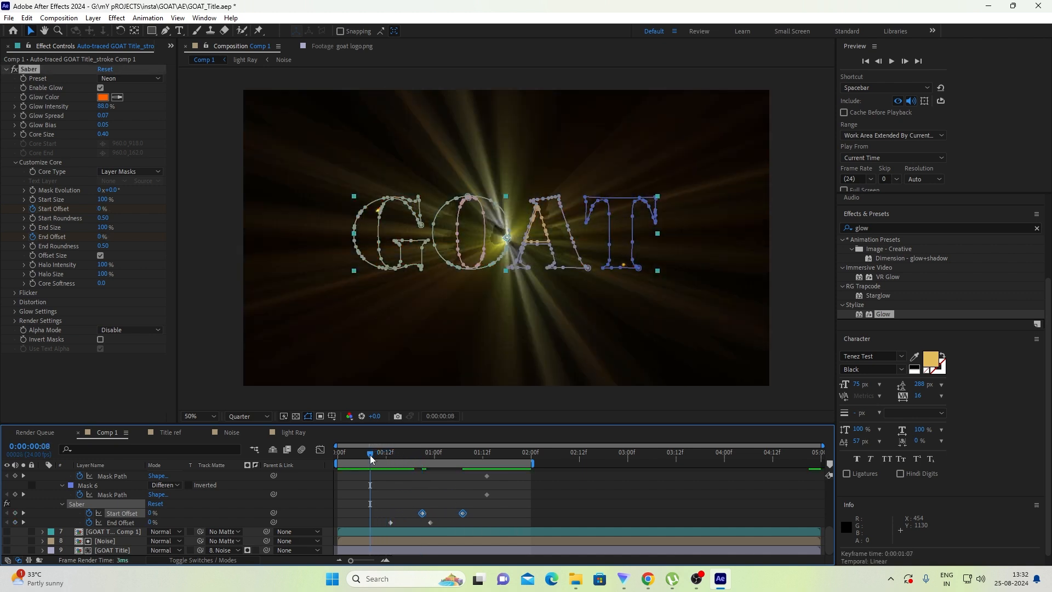
key(space)
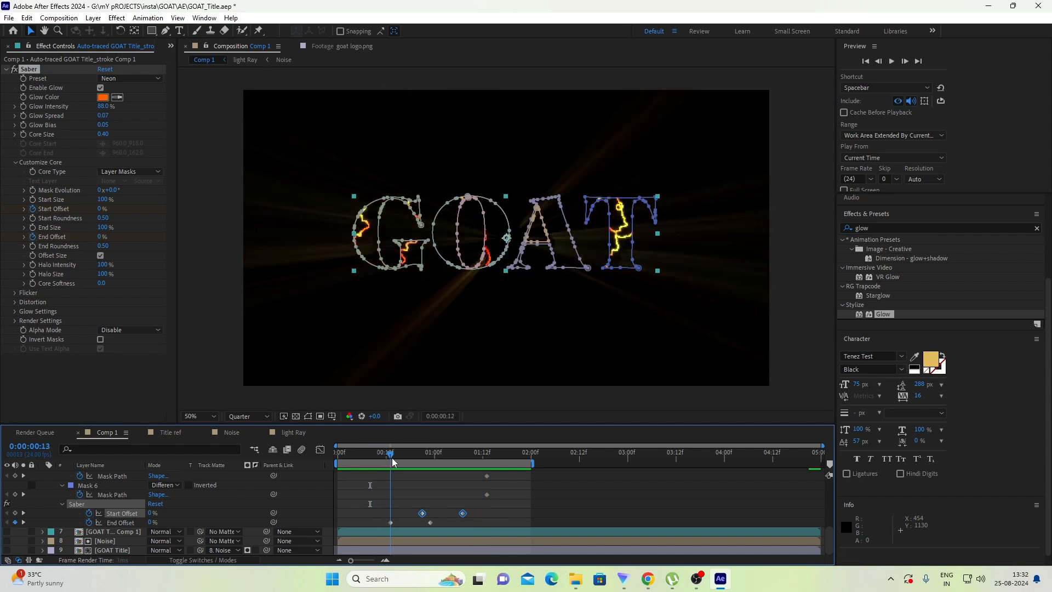
click(414, 454)
drag(416, 449, 421, 447)
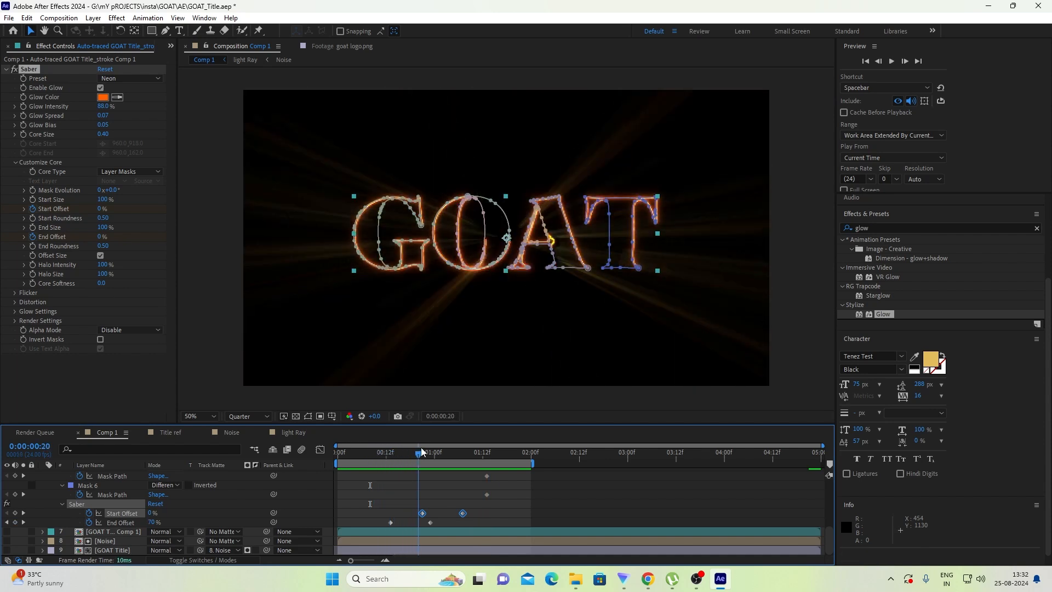
- Shift the light Ray Stroke 2 layer about 2 frames earlier in the timeline
scroll(414, 492, up, 2)
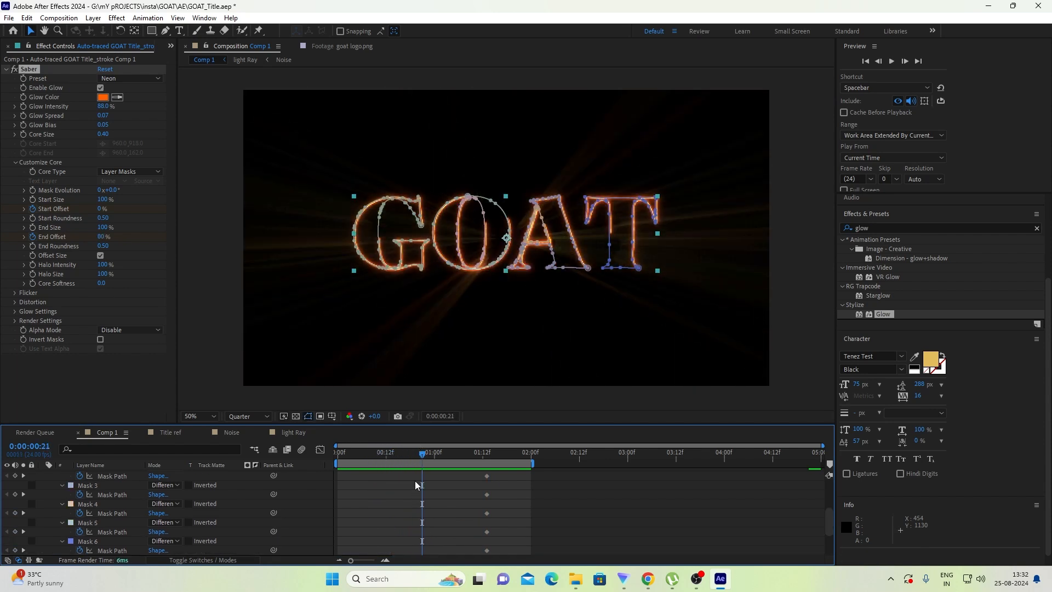
scroll(369, 474, up, 3)
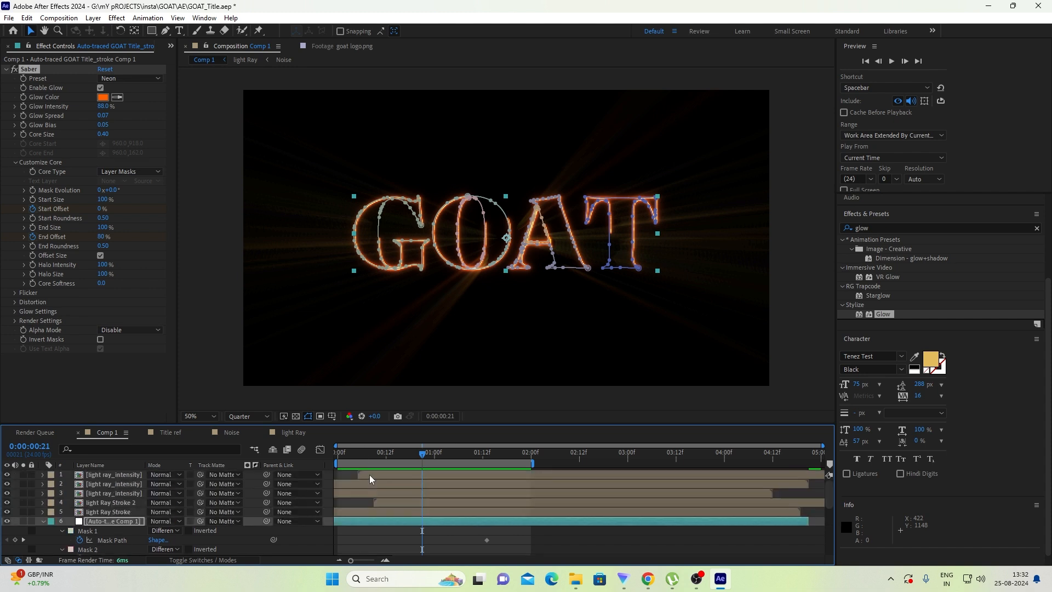
drag(408, 501, 401, 498)
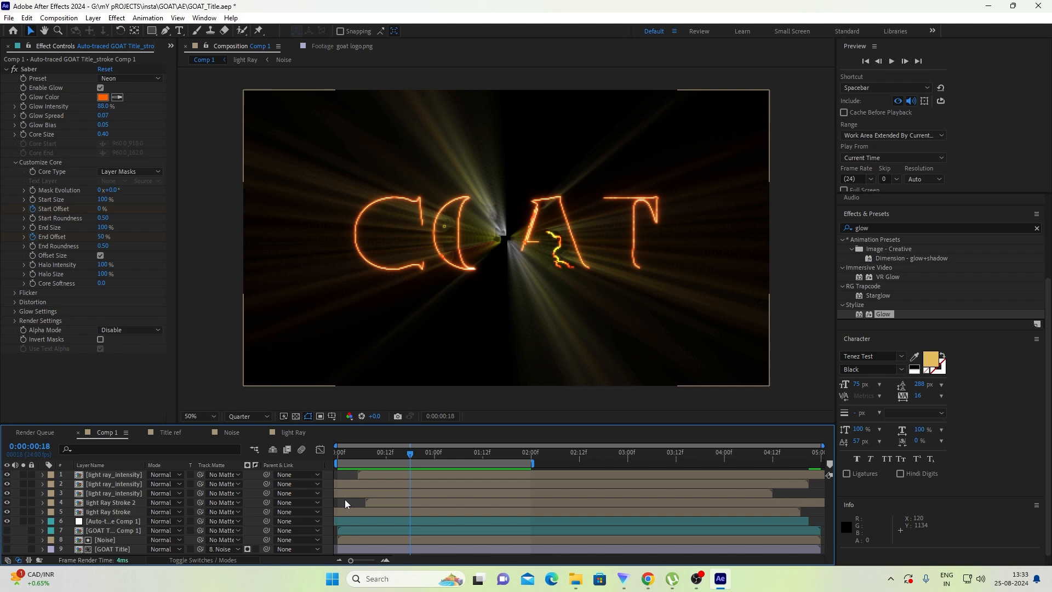
- Set the blending mode of the Auto-traced GOAT Title_stroke layer to Add
click(137, 518)
click(171, 520)
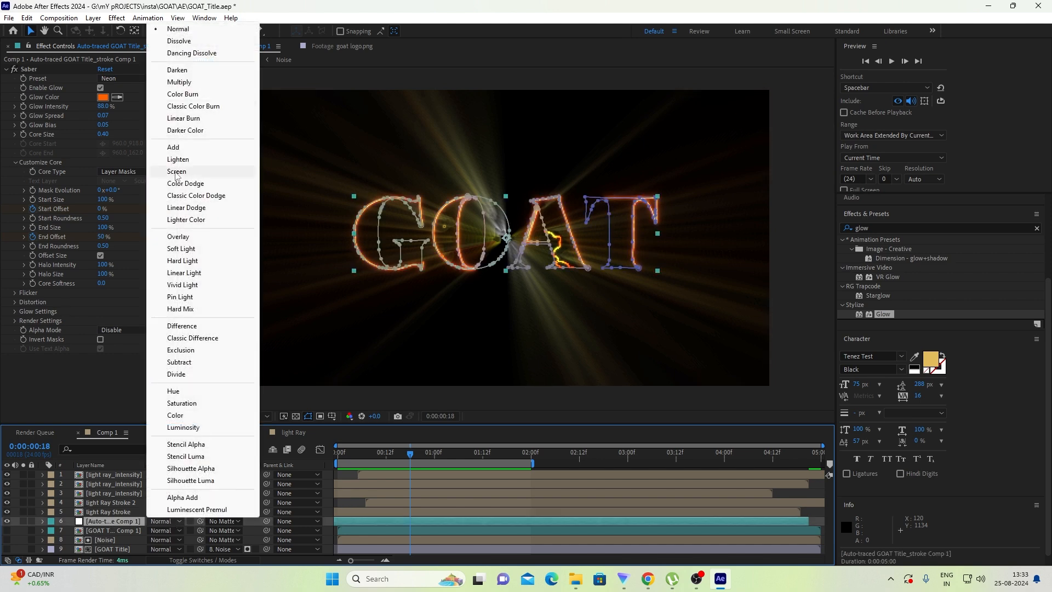
click(180, 148)
- Show the GOAT Title layer, duplicate it with its Noise matte directly below the Auto-traced layer, and hide the original title
click(108, 550)
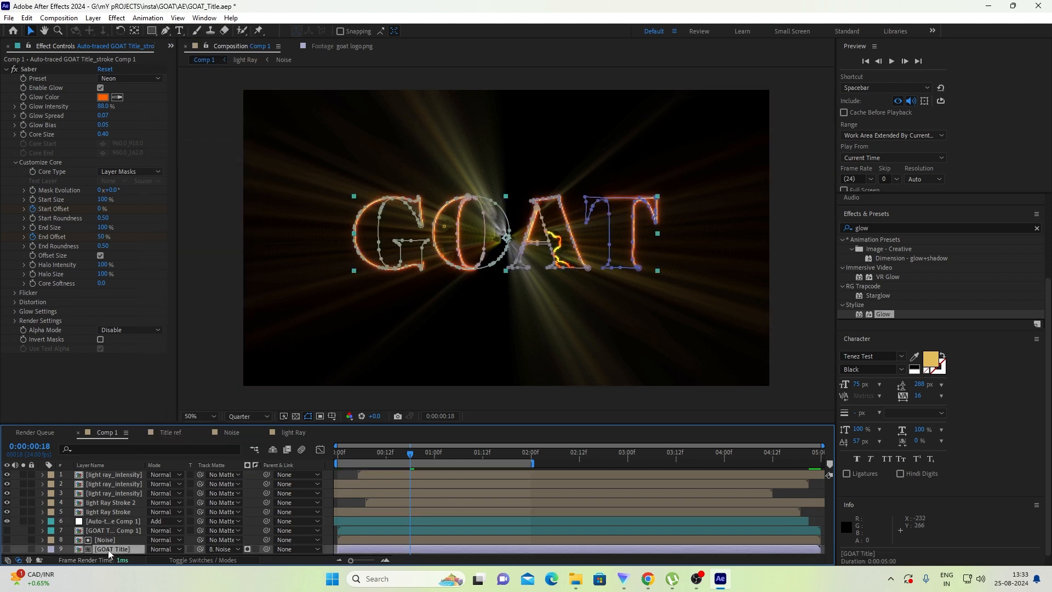
click(7, 549)
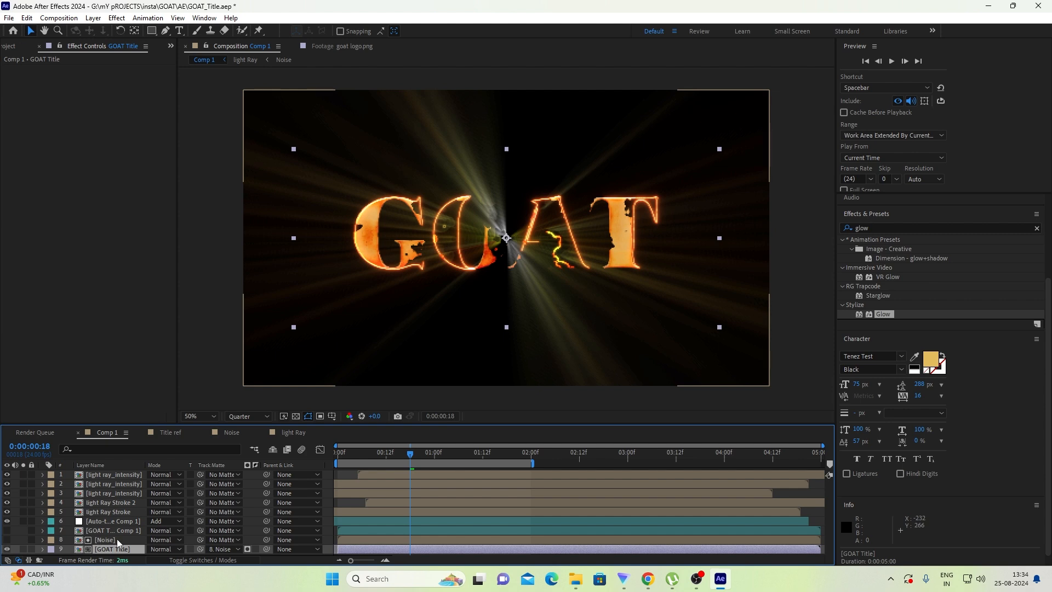
ctrl+click(117, 538)
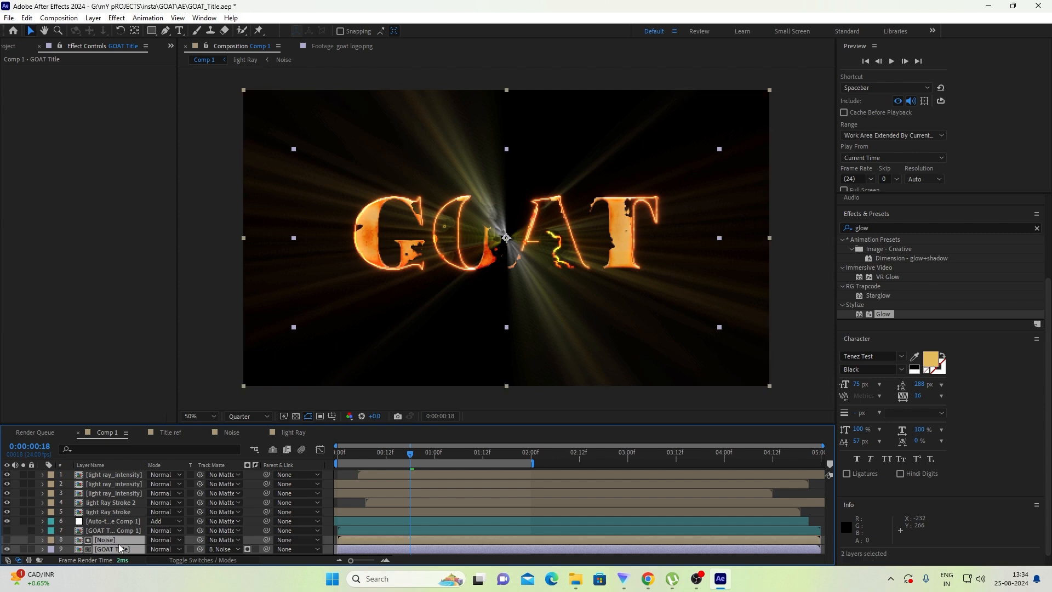
key(ctrl+d)
key(ctrl+bracketright)
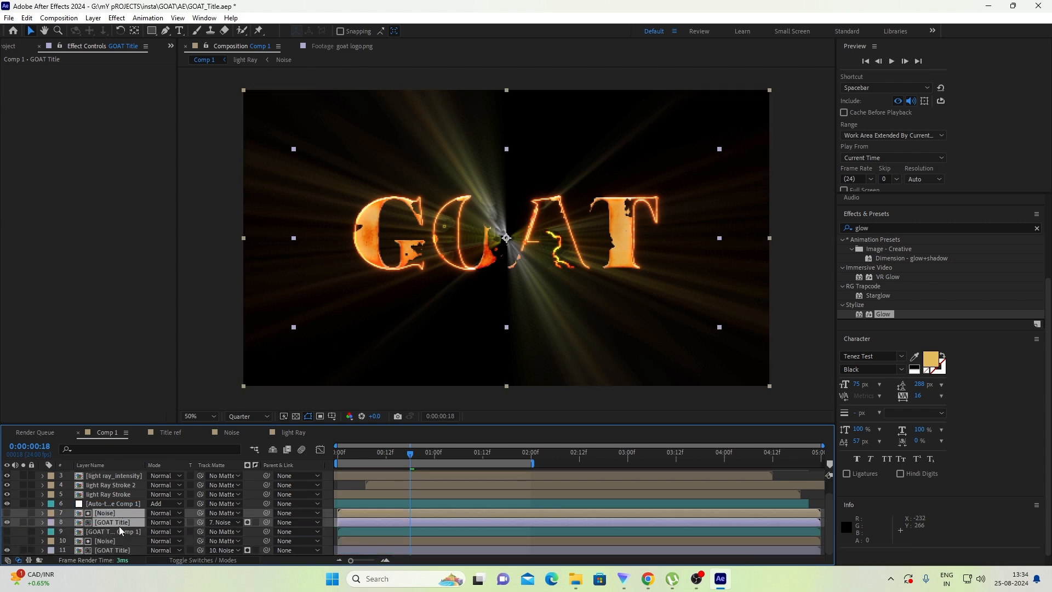
click(6, 550)
- Shift the duplicated Noise and GOAT Title layers about 4 frames earlier, checking the reveal around frames 8 to 10
drag(341, 456, 365, 454)
drag(375, 510, 351, 515)
drag(362, 447, 372, 459)
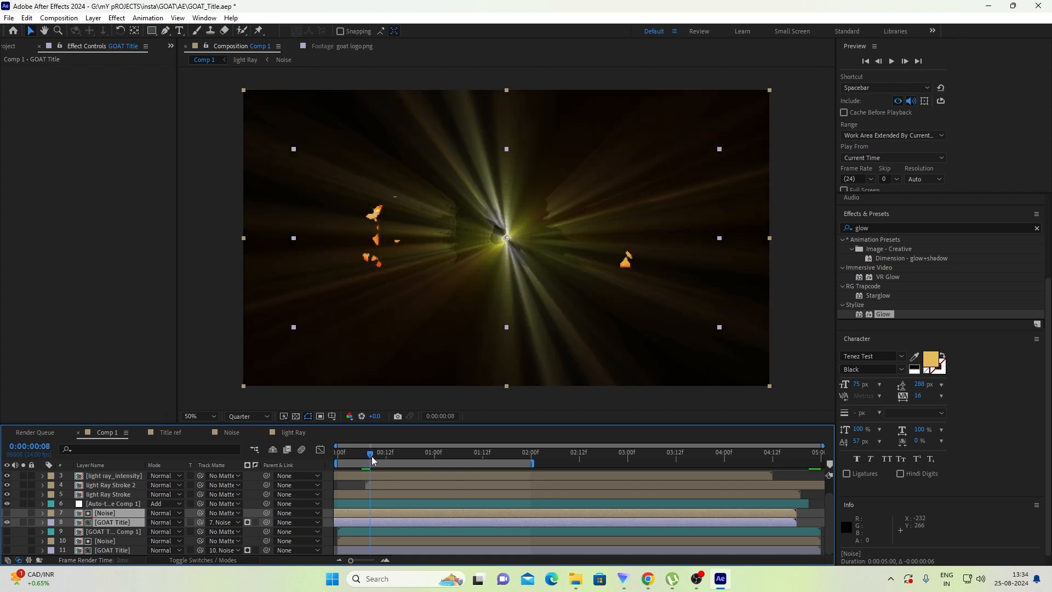
drag(371, 516, 396, 511)
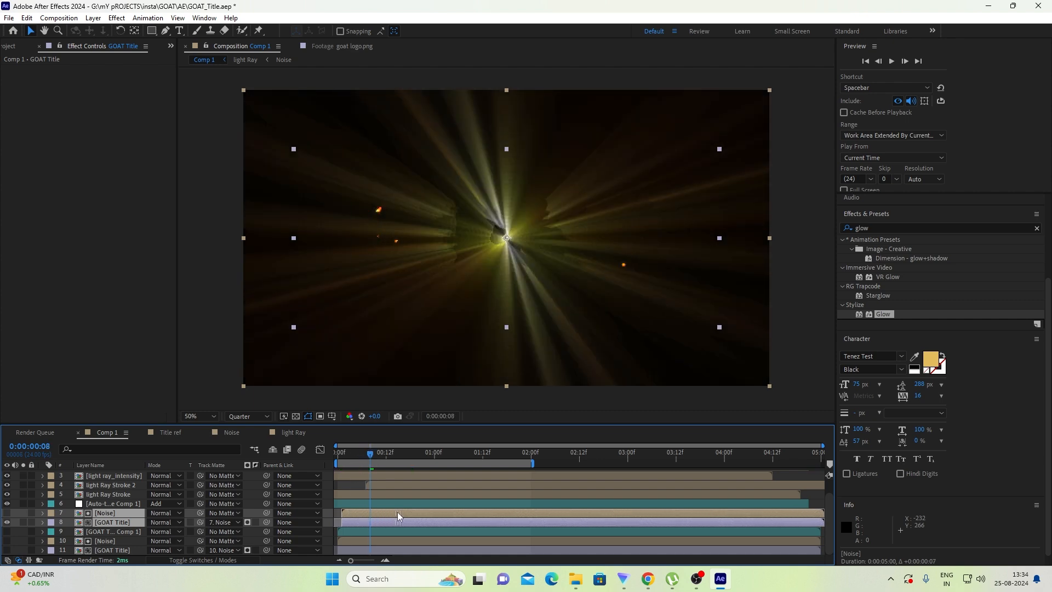
click(374, 455)
drag(372, 455, 378, 461)
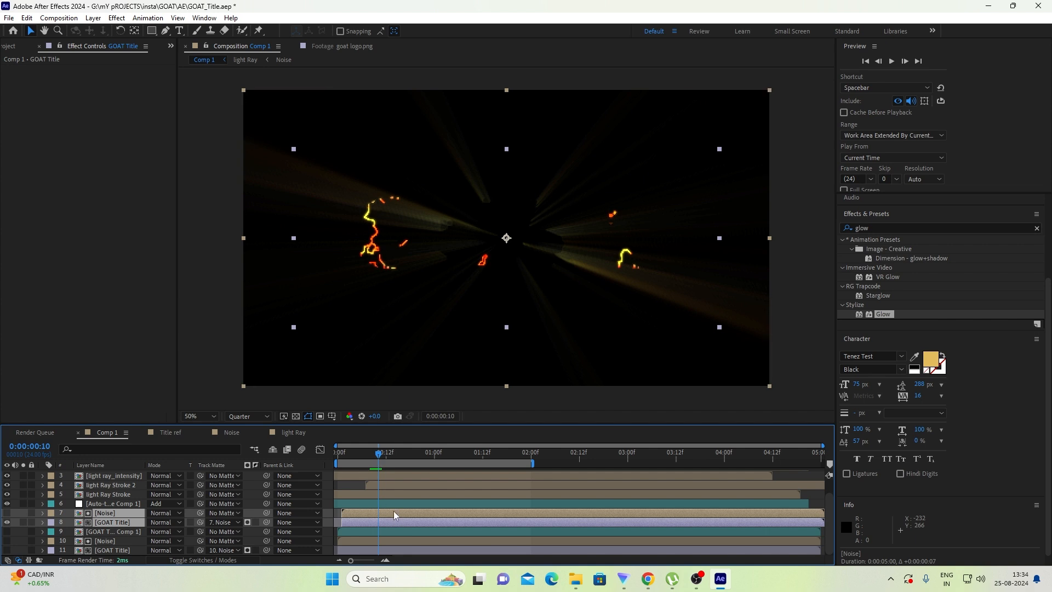
drag(393, 511, 374, 518)
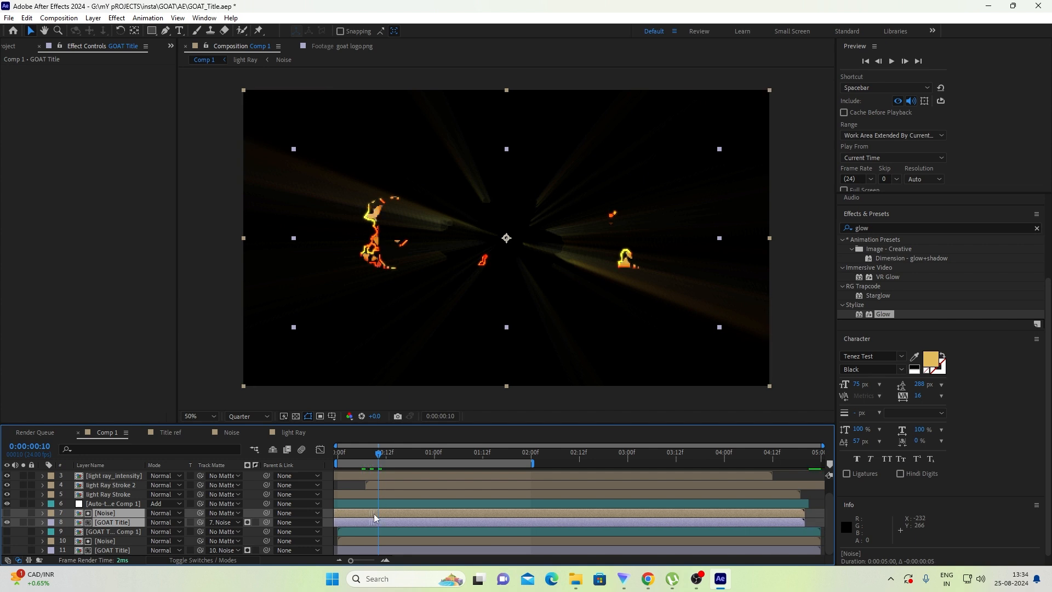
- Set the opacity of the duplicated Noise and GOAT Title layers to 41% and shift both 1 frame earlier
key(t)
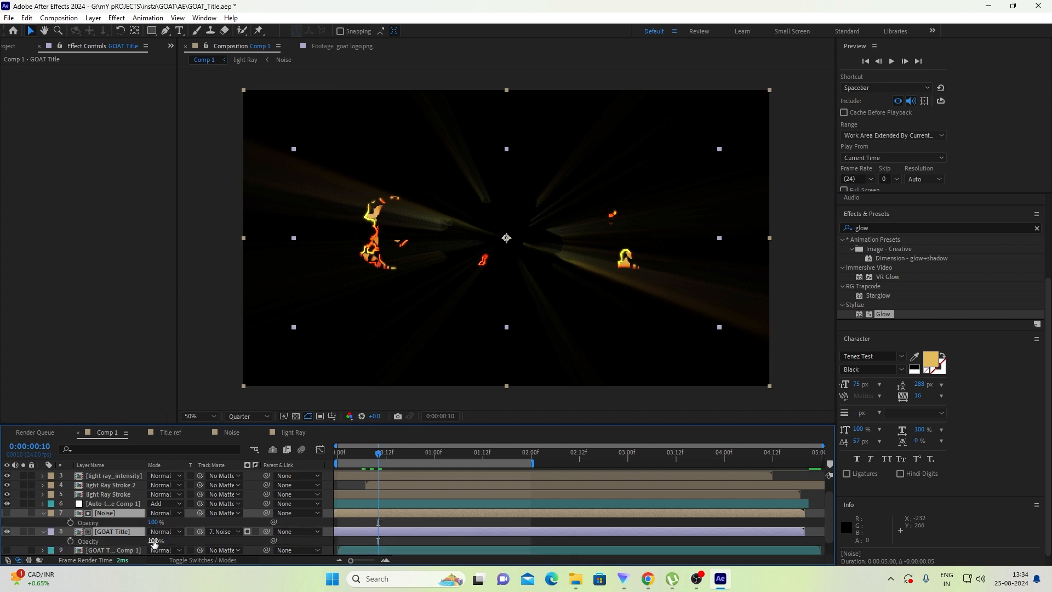
drag(154, 542, 130, 542)
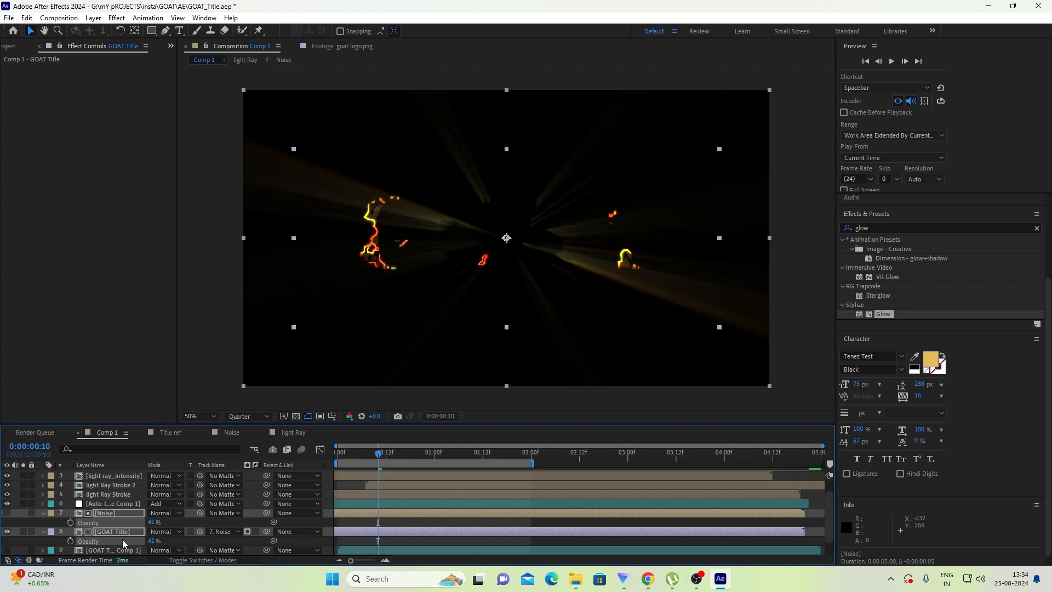
drag(371, 512, 367, 512)
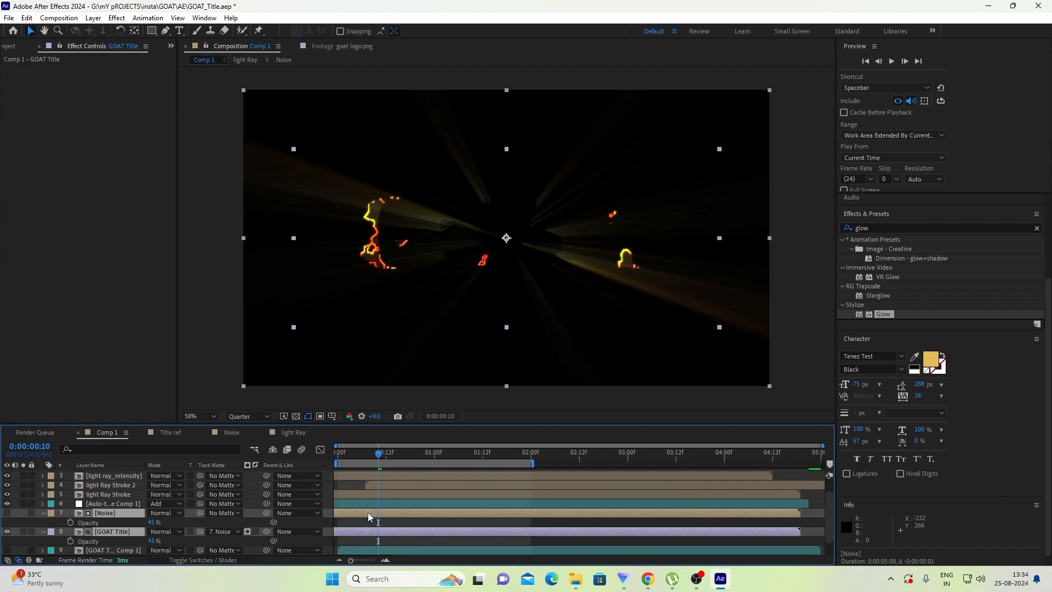
- Preview the animation with the dimmed title fill and inspect it between frames 10 and 14
click(354, 454)
key(space)
key(space)
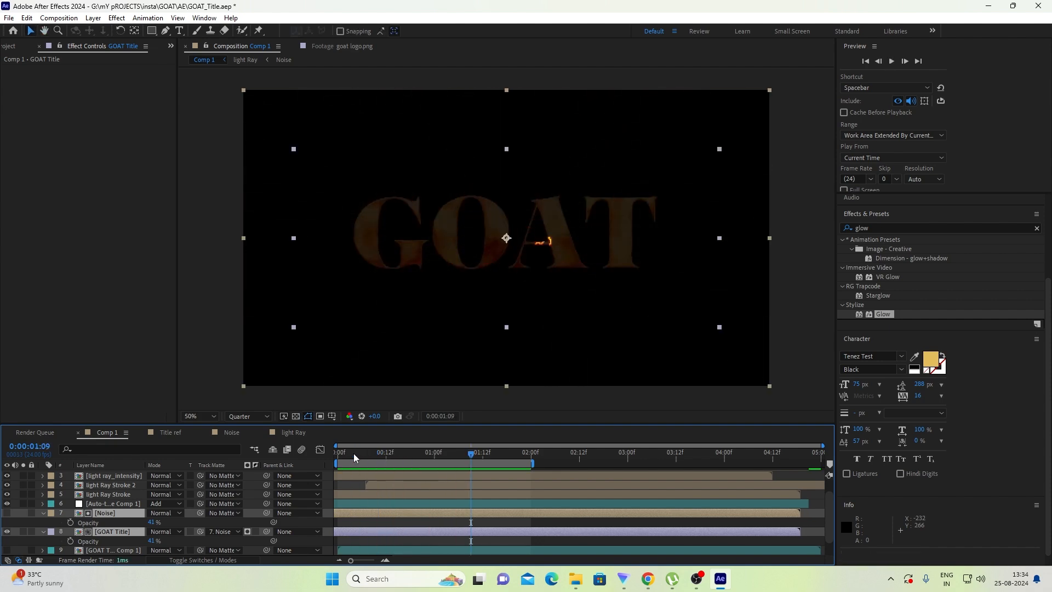
drag(354, 454, 379, 459)
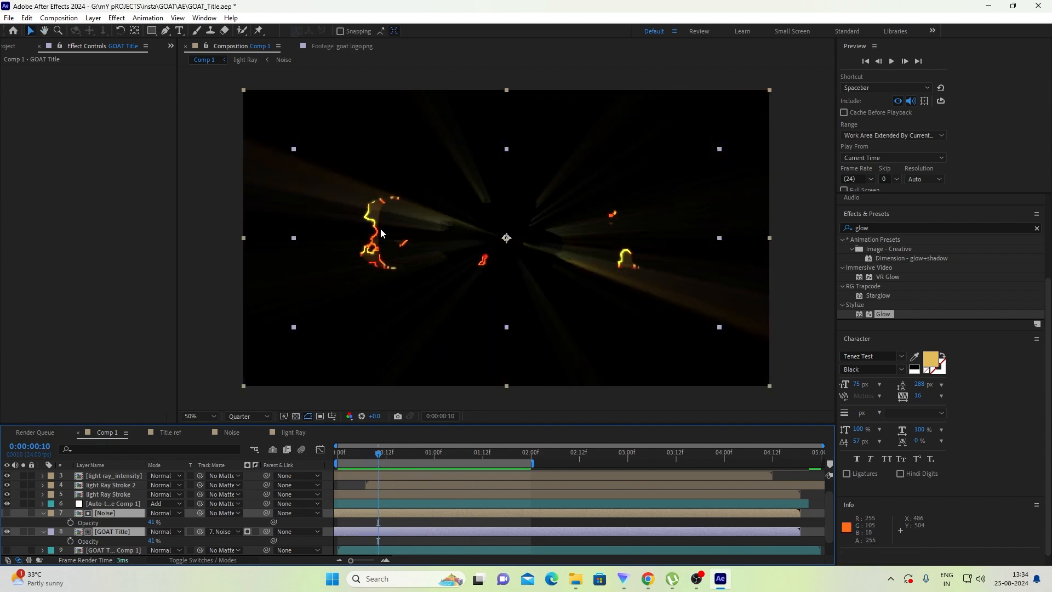
click(386, 459)
drag(385, 459, 396, 455)
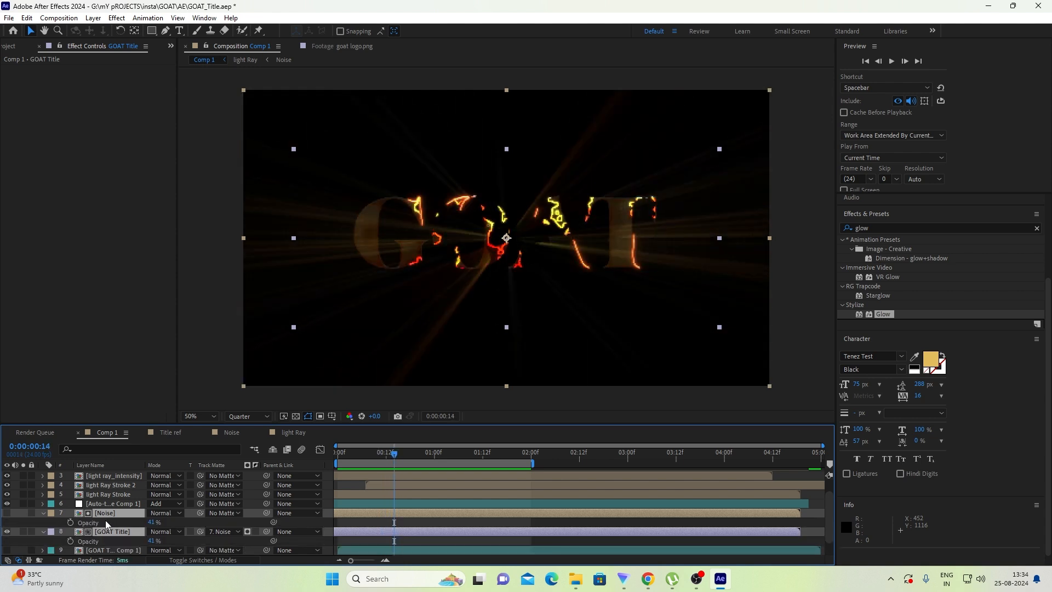
- Keyframe the duplicated Noise and GOAT Title layers' opacity to fade from 41% at frame 9 to 0% at about frame 18
scroll(85, 536, down, 2)
click(71, 522)
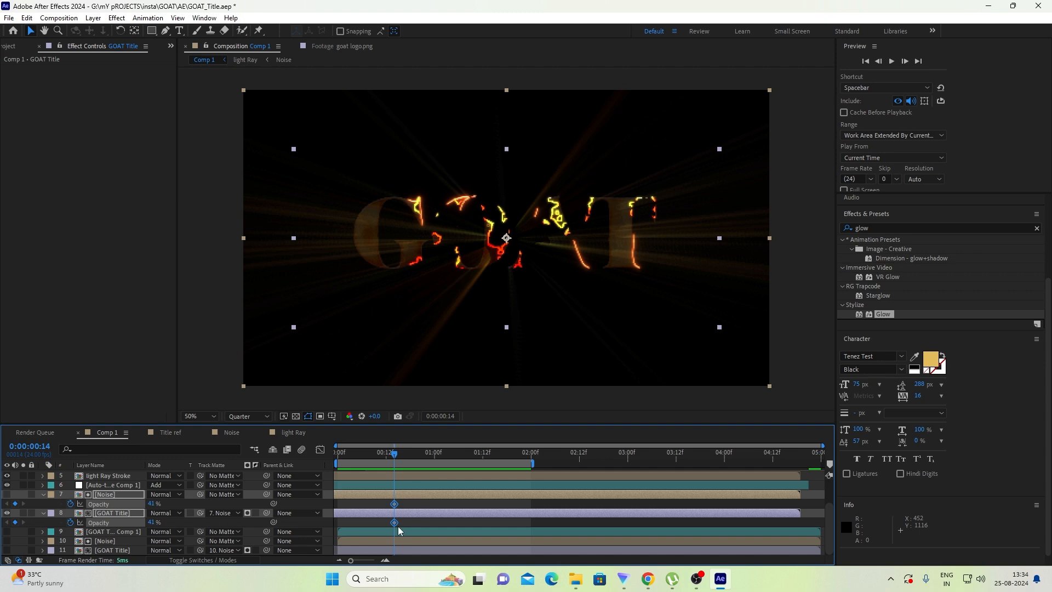
drag(395, 522, 374, 522)
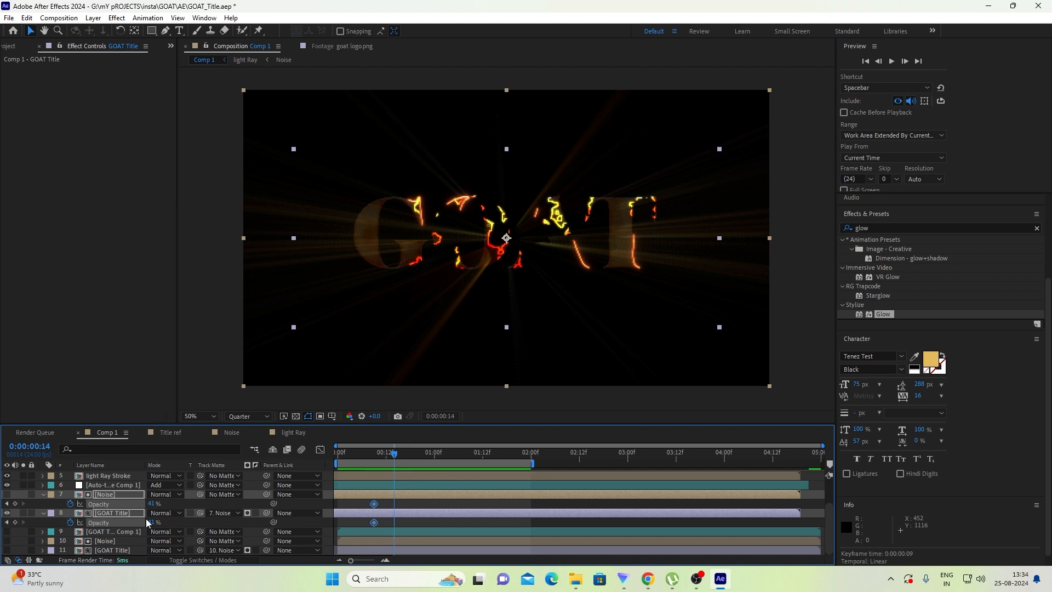
drag(154, 524, 109, 525)
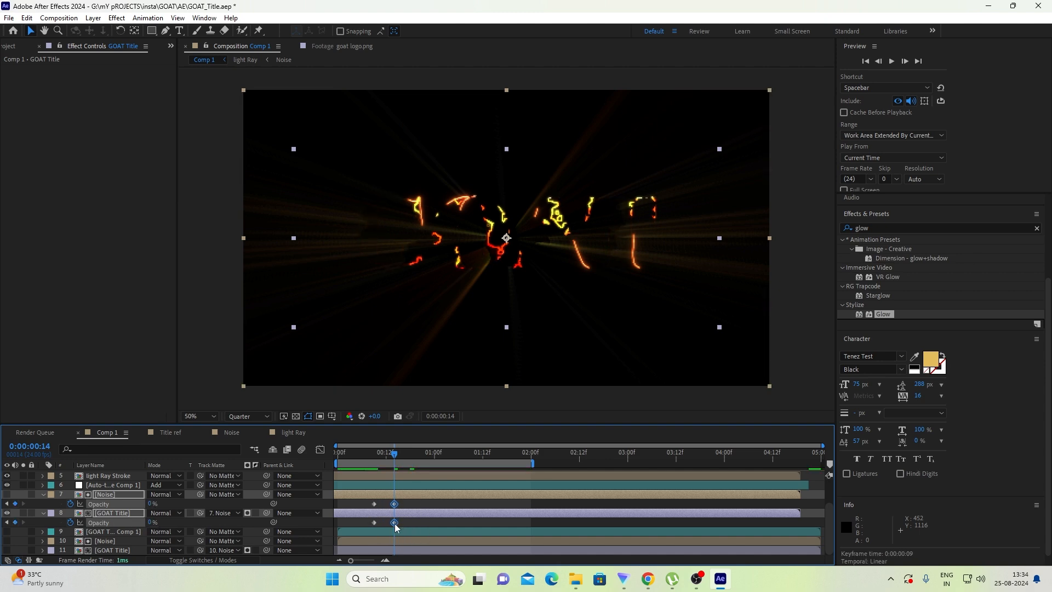
drag(393, 527, 409, 526)
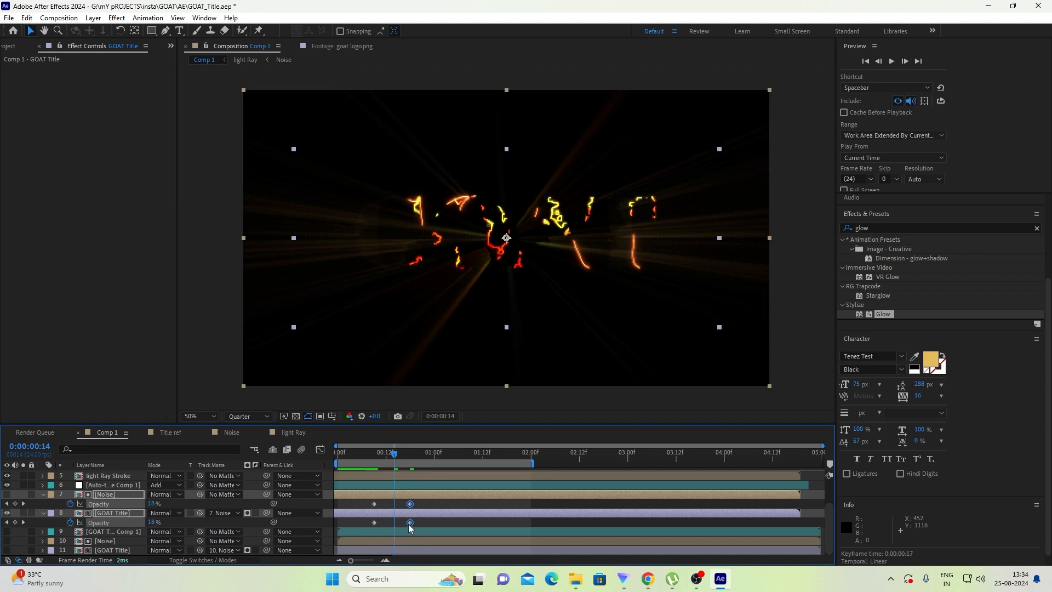
- Preview the title fill's fade-out from frame 5 and scrub through to about frame 26
click(380, 463)
drag(374, 458, 359, 459)
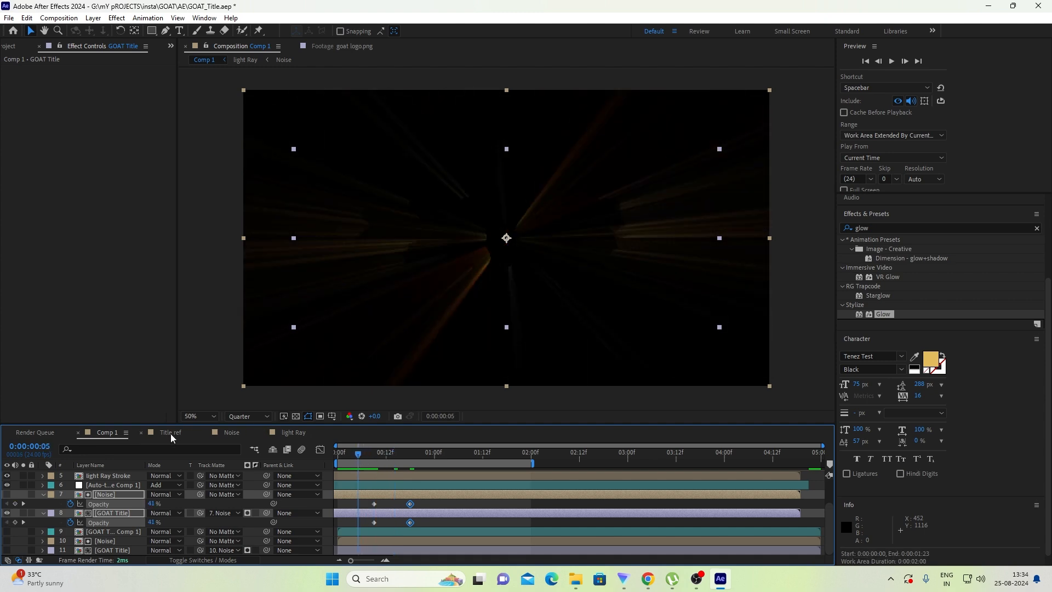
key(space)
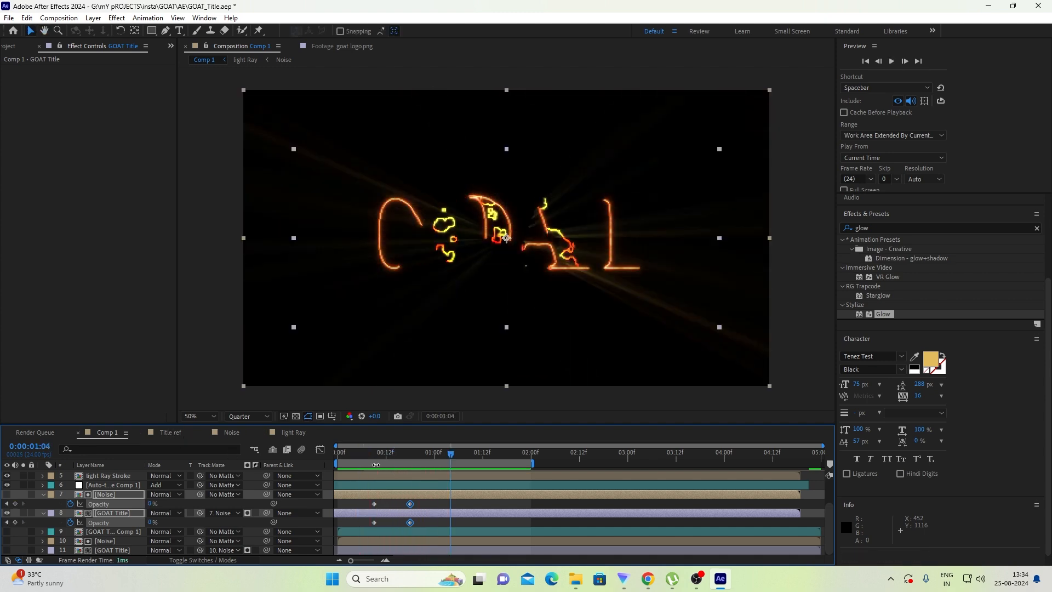
drag(369, 453, 446, 453)
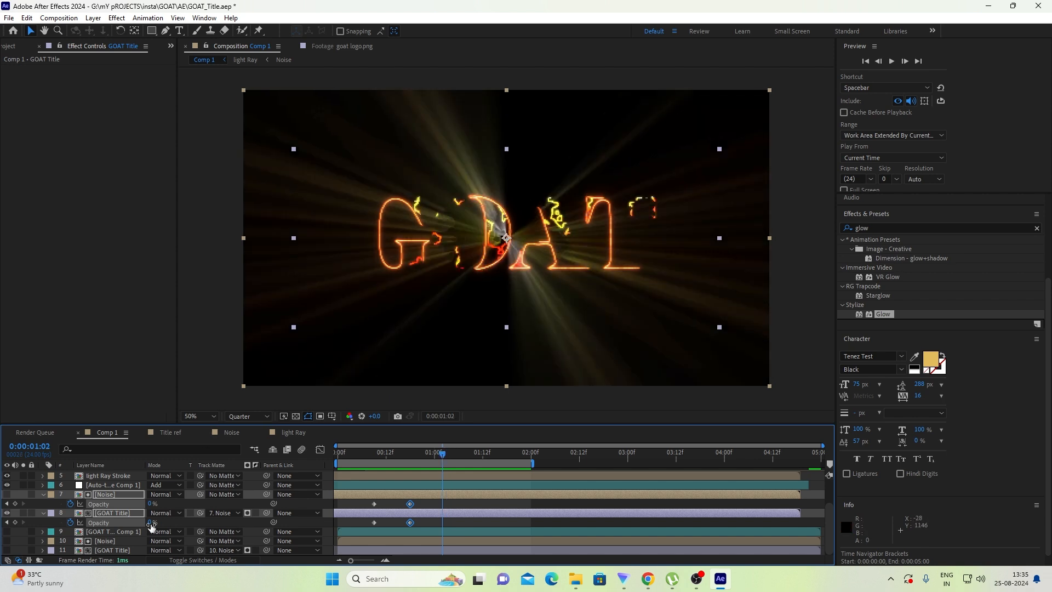
- Make the bottom GOAT Title layer visible and shift it with its Noise matte to start at about frame 15
click(107, 549)
click(6, 550)
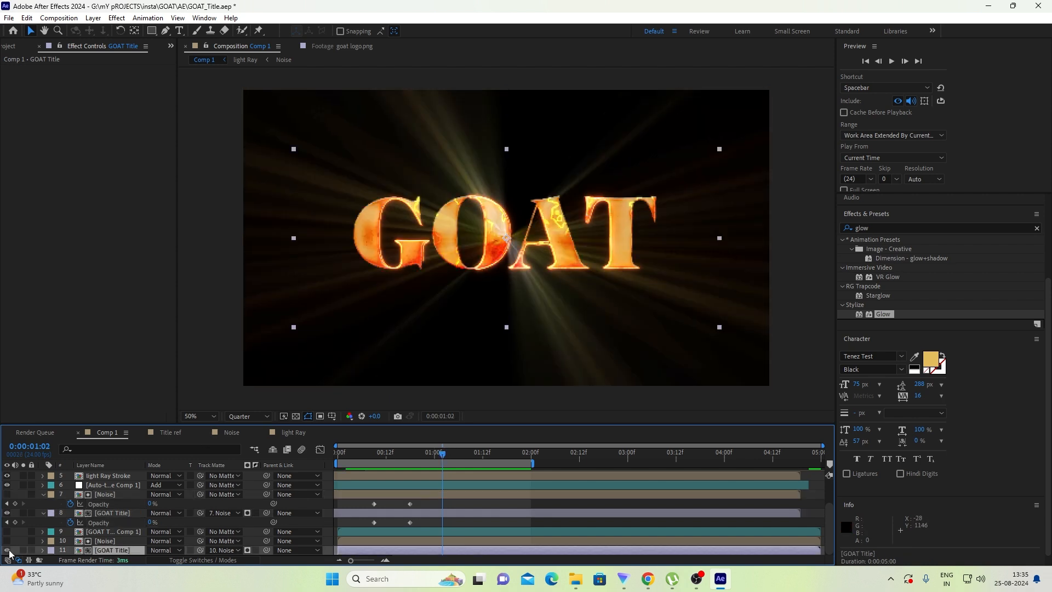
shift+click(366, 538)
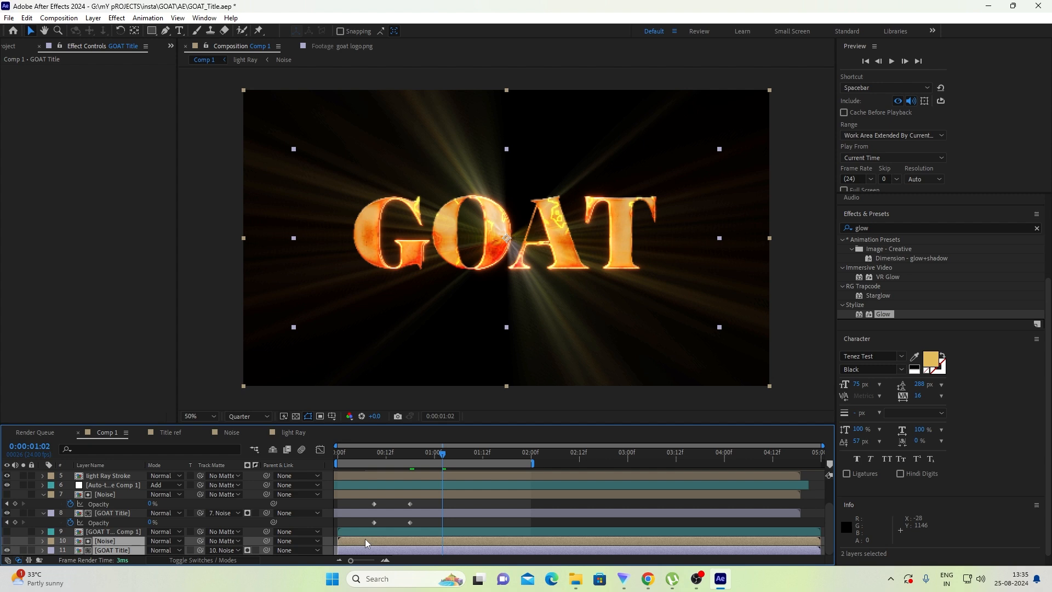
drag(365, 538, 435, 542)
drag(417, 458, 442, 462)
mouse_move(451, 543)
mouse_down()
mouse_move(427, 548)
mouse_move(444, 547)
mouse_up()
key(space)
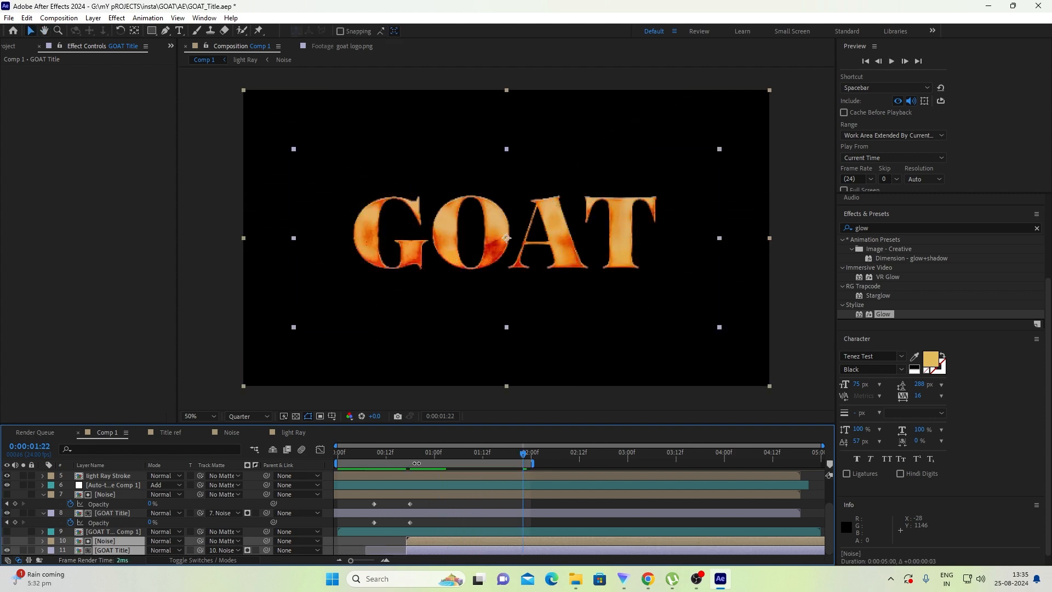
drag(415, 455, 467, 460)
drag(436, 542, 429, 540)
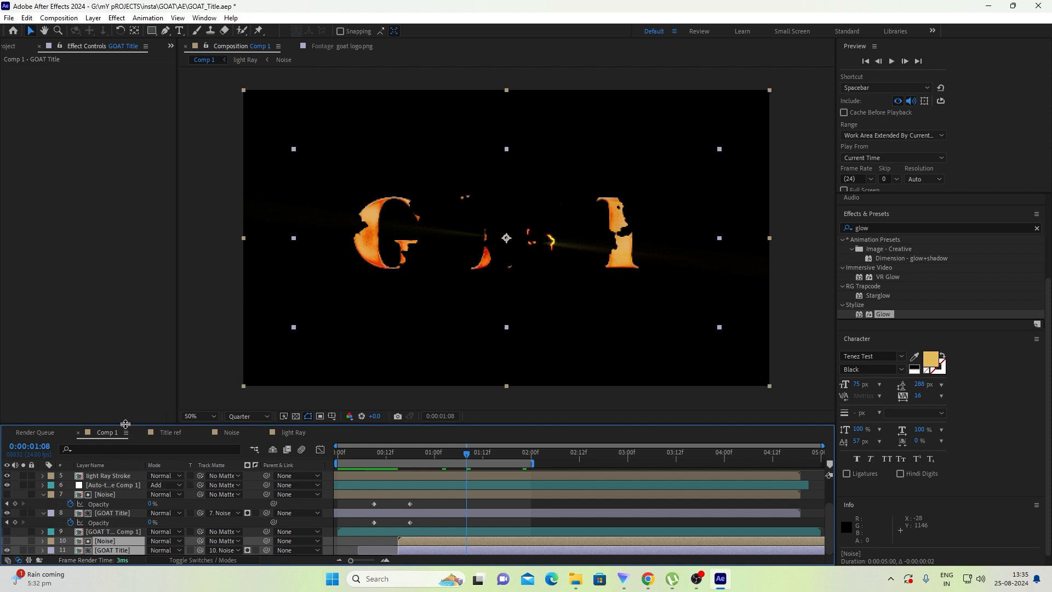
- Duplicate the light Ray Stroke 2 layer and slide the copy to start together with the delayed Noise and GOAT Title layers
drag(127, 425, 127, 396)
scroll(108, 477, up, 2)
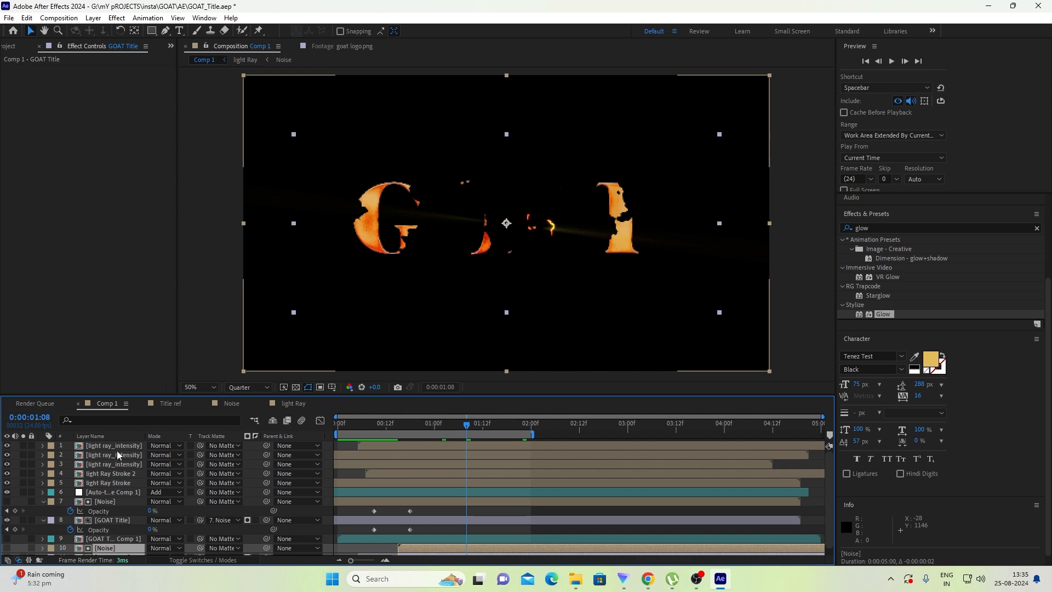
click(116, 465)
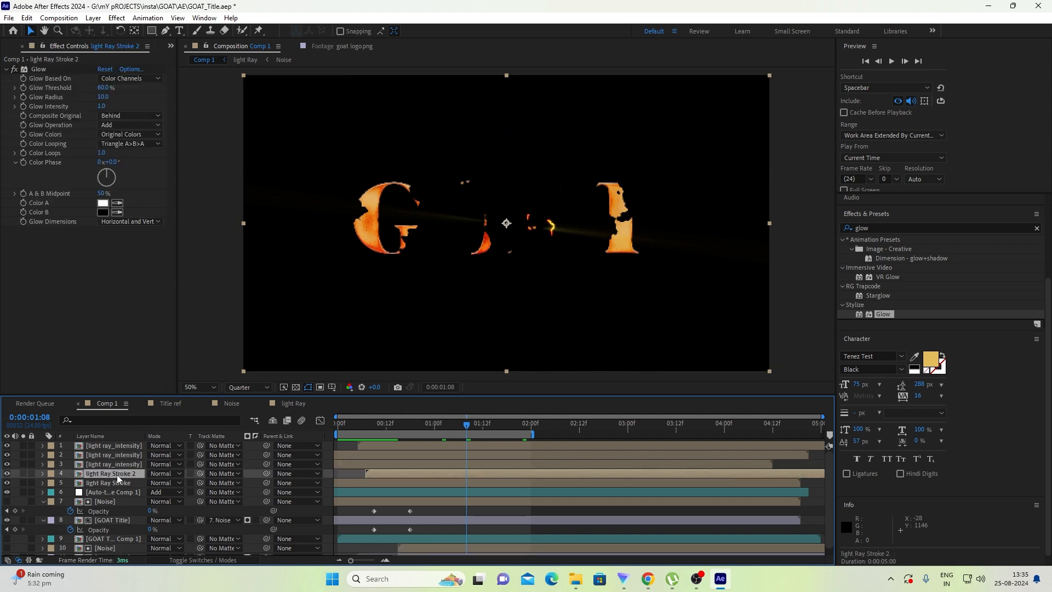
key(ctrl+d)
mouse_move(400, 477)
mouse_down()
mouse_move(442, 482)
mouse_move(431, 482)
mouse_up()
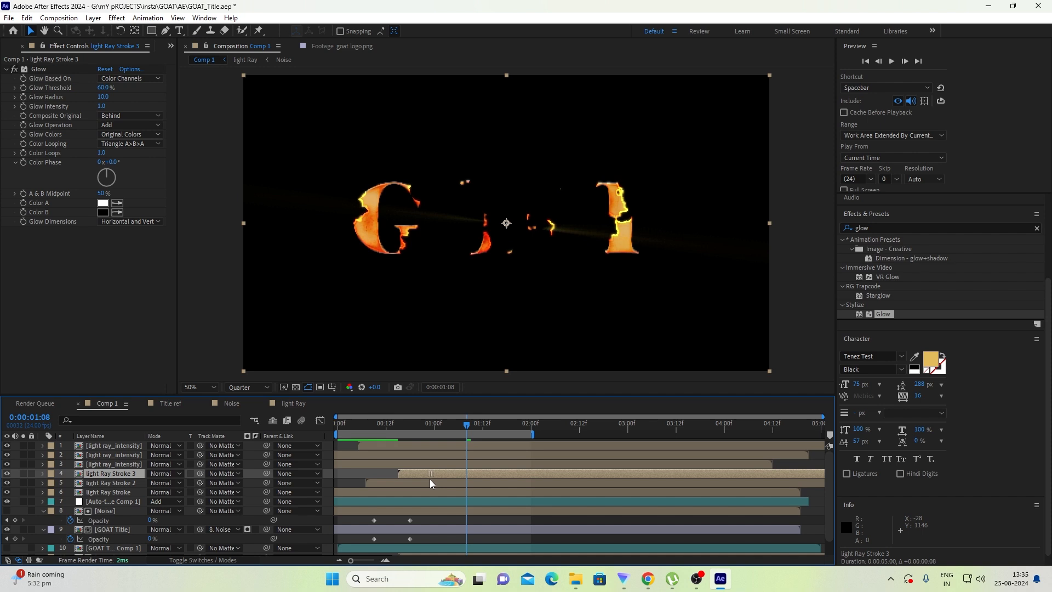
key(slash)
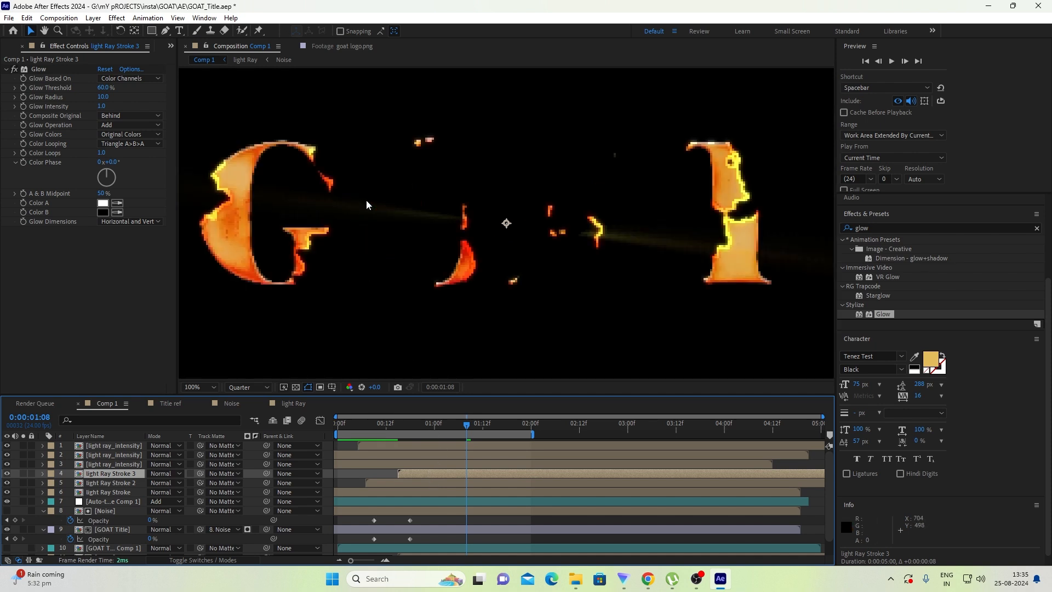
key(comma)
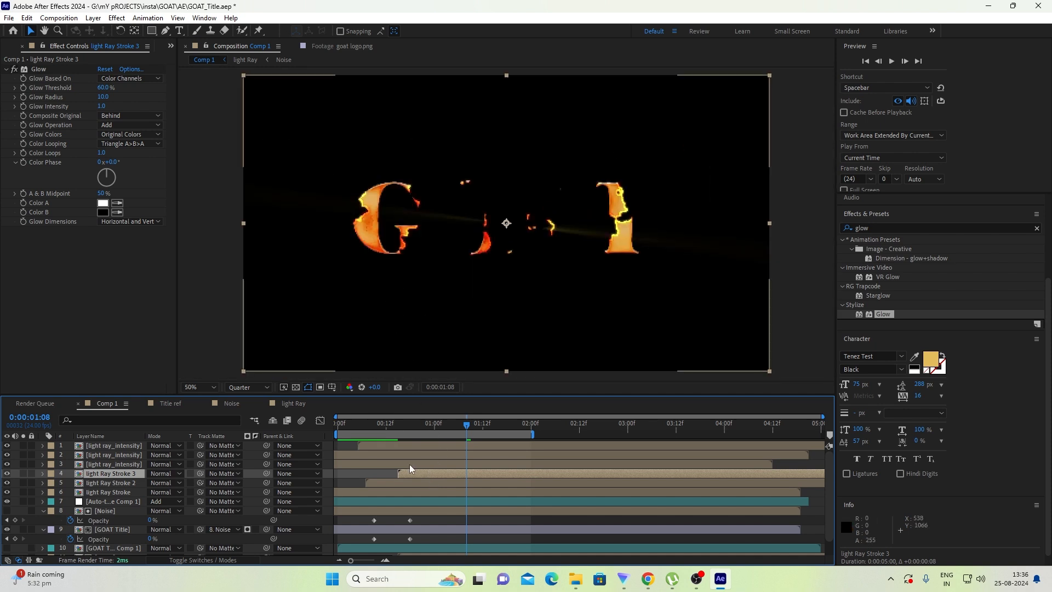
drag(411, 473, 410, 477)
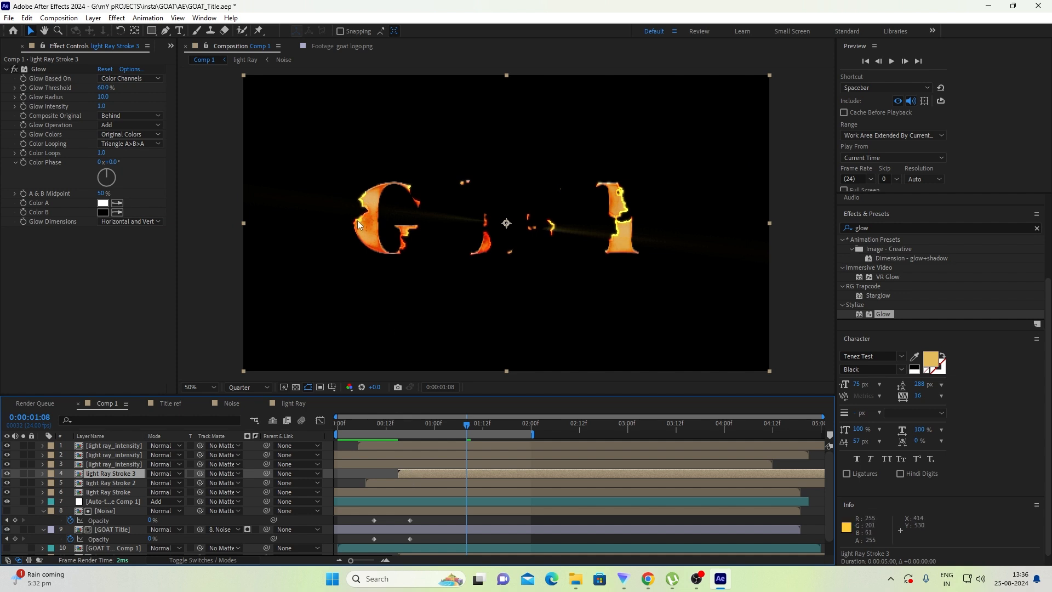
- On the duplicated stroke layer, set Glow Intensity to 4.6 and add a Curves effect with a smoothed, steep S-shaped RGB curve
drag(102, 105, 196, 97)
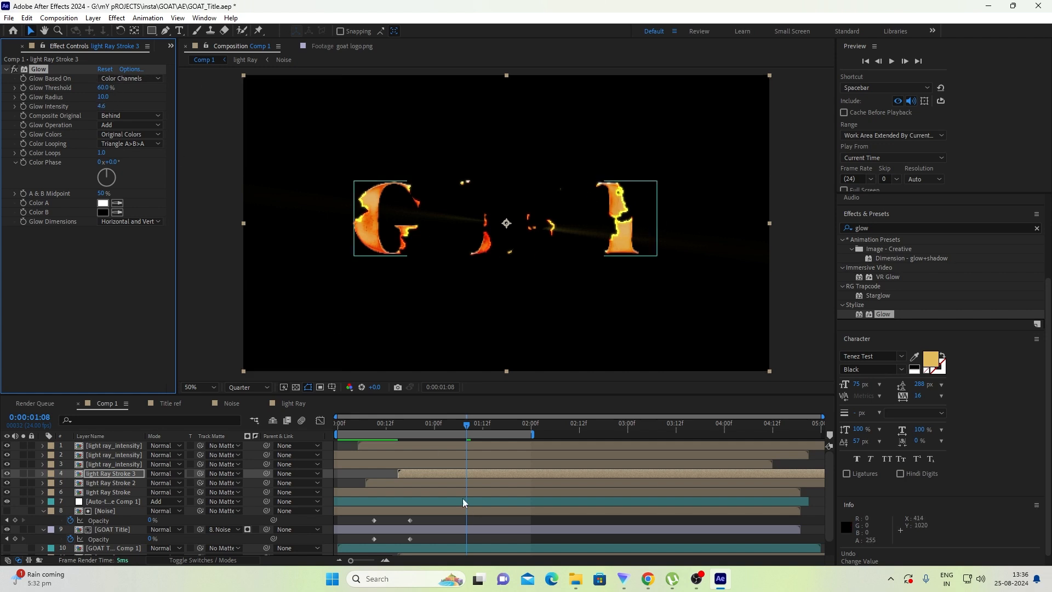
key(ctrl+5)
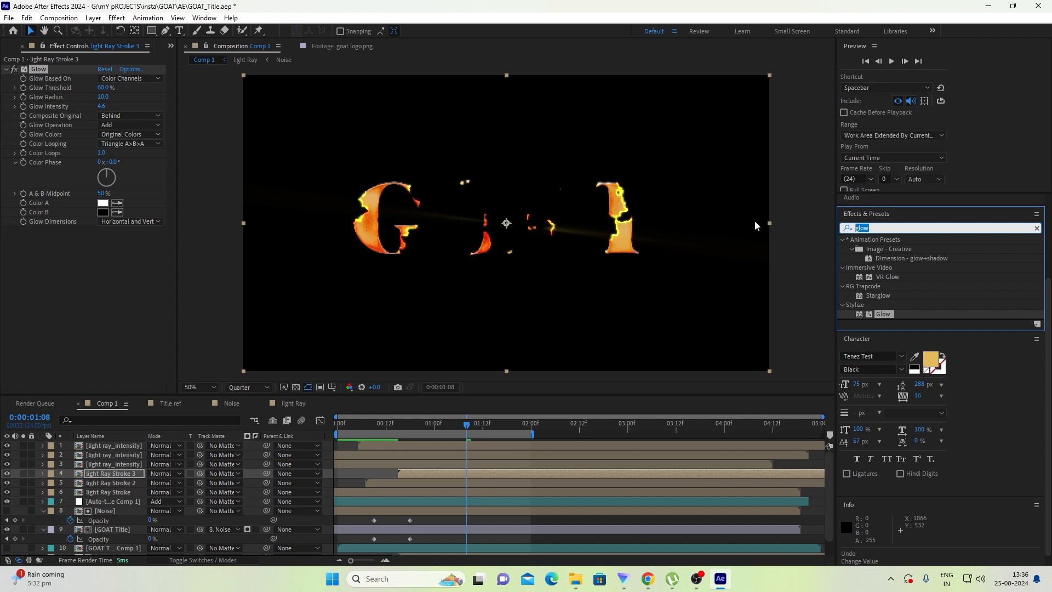
text(curv)
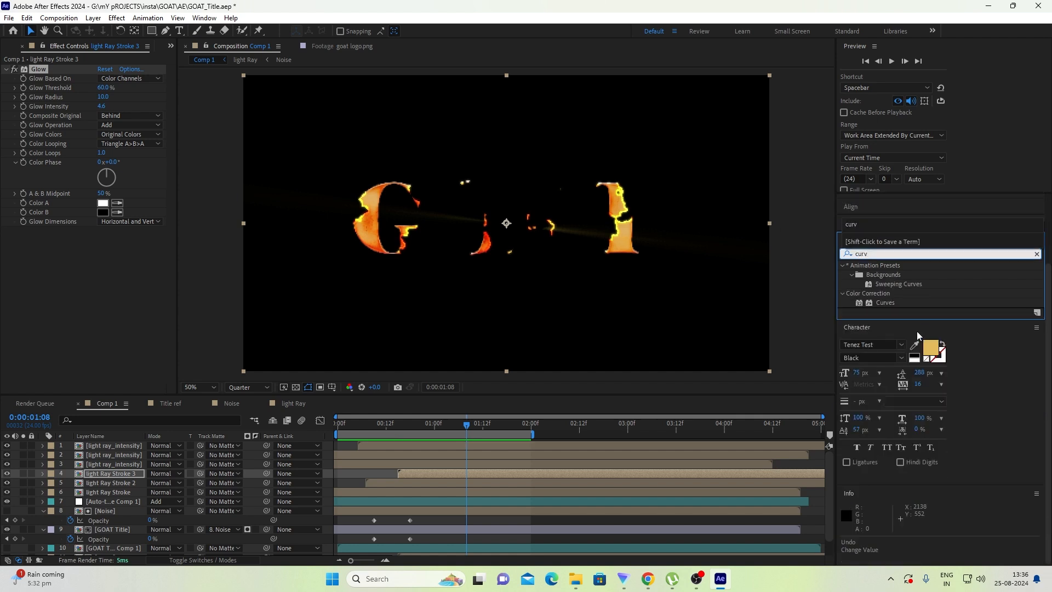
double_click(880, 303)
drag(113, 268, 90, 248)
drag(59, 289, 70, 306)
click(136, 364)
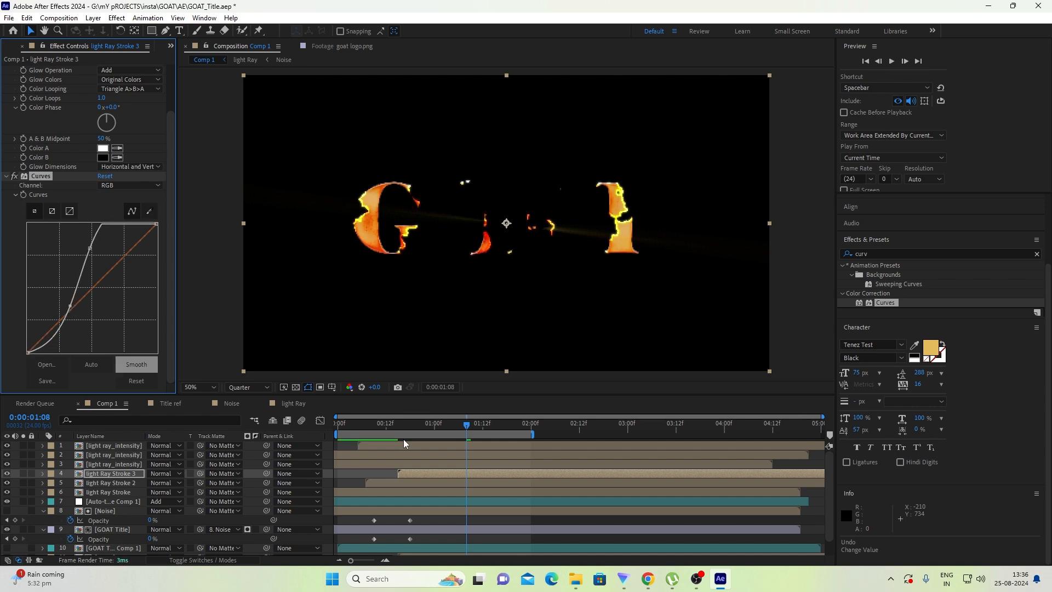
- Preview Comp 1 from the start and extend the work area to end at 0:00:02:12
click(402, 426)
drag(394, 425, 335, 425)
key(space)
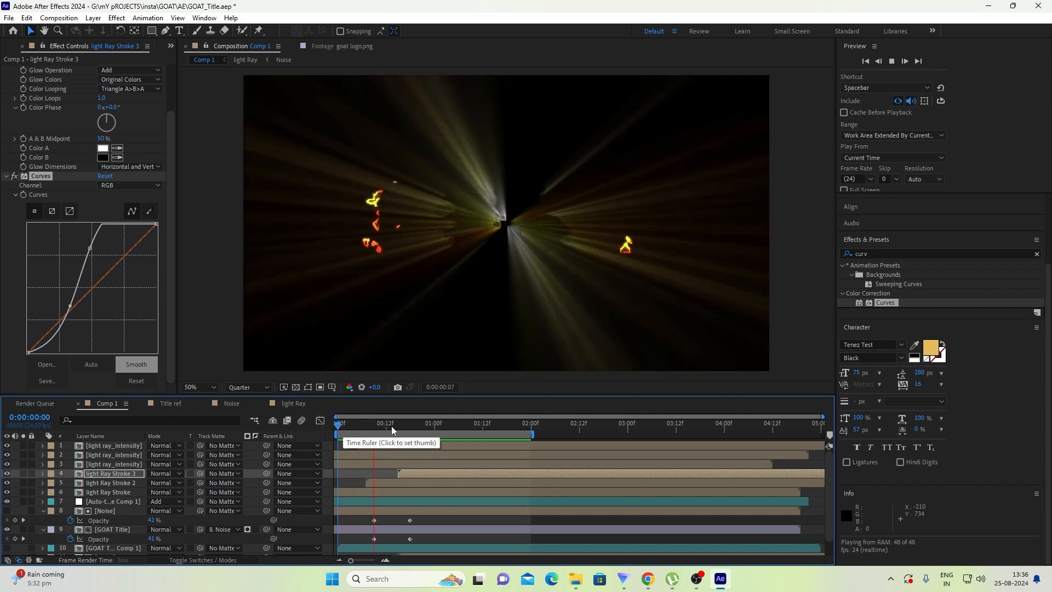
click(530, 416)
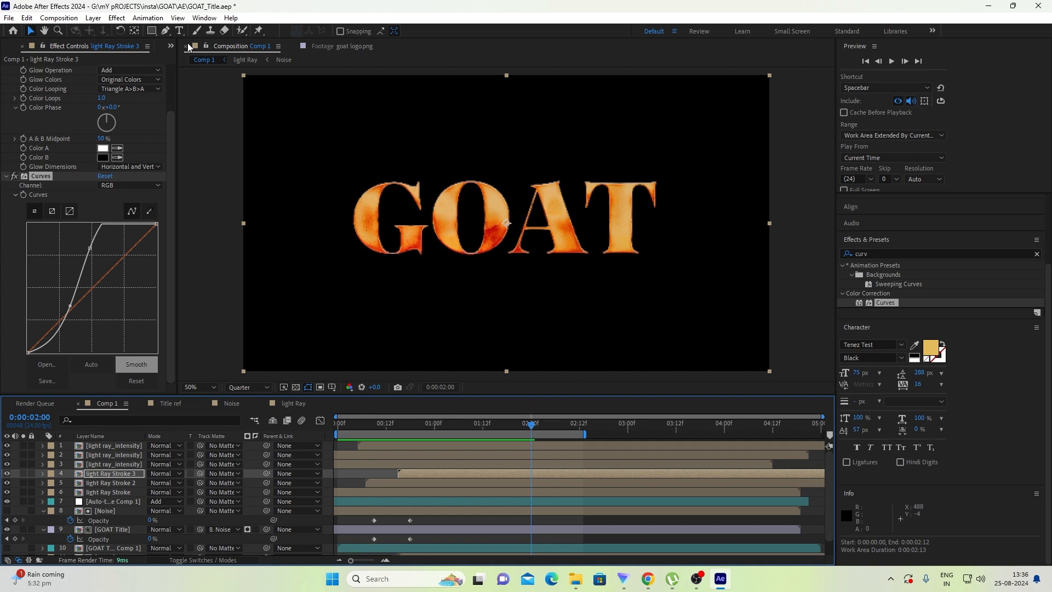
- Create a new 1920x1080, 24 fps, 5-second composition named bg
click(170, 46)
click(188, 59)
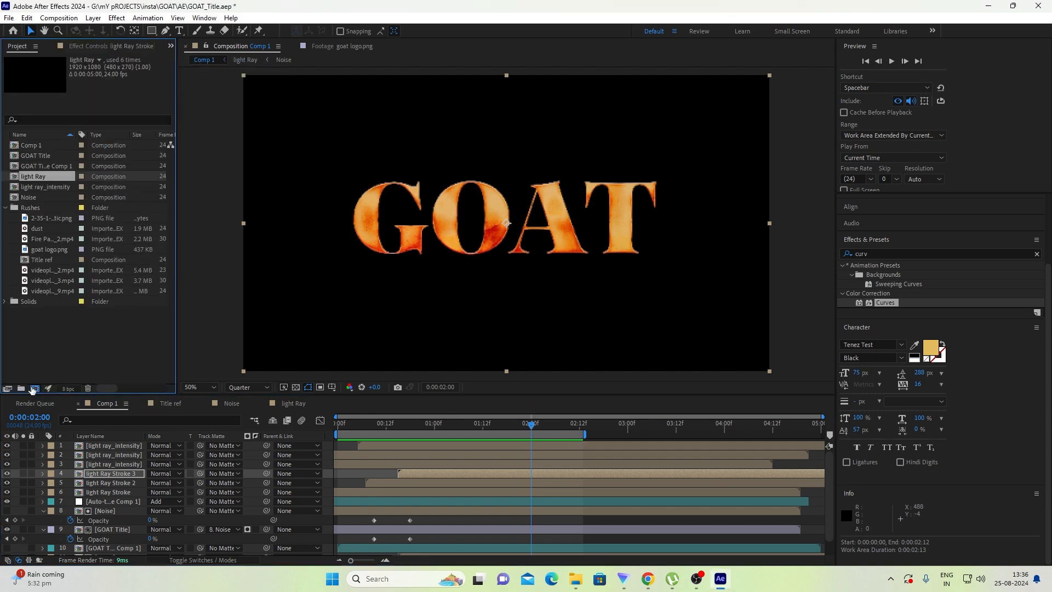
click(34, 388)
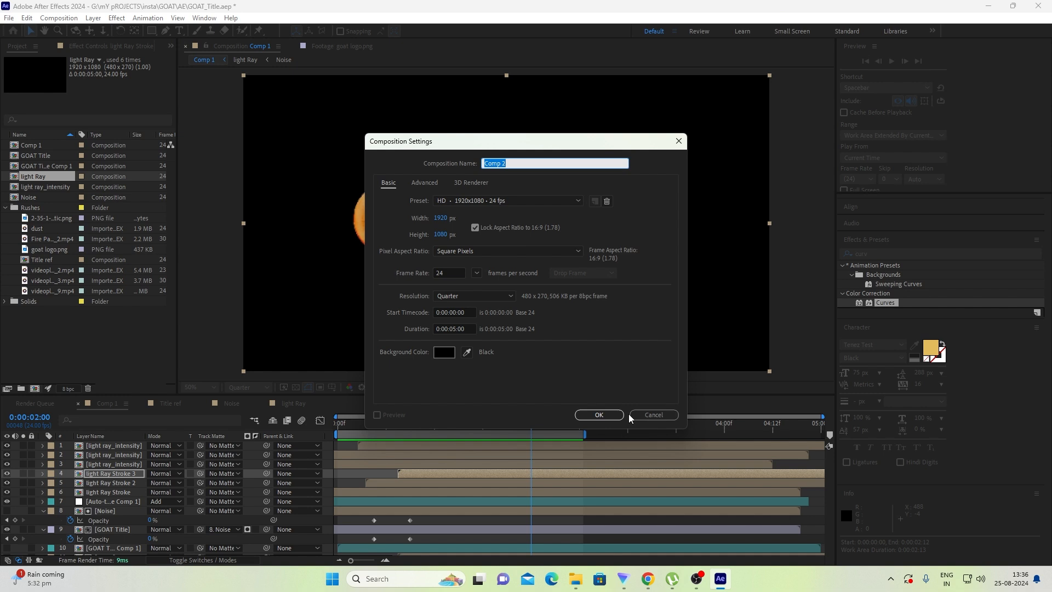
text(bg)
key(Return)
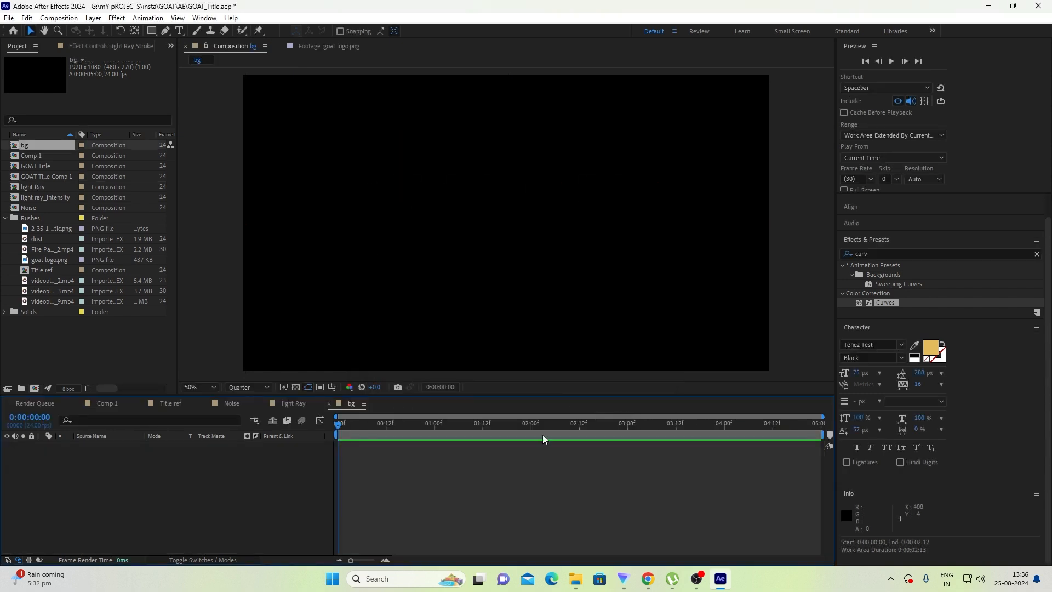
- Add a deep red 1920x1080 solid layer to the bg composition
key(ctrl+y)
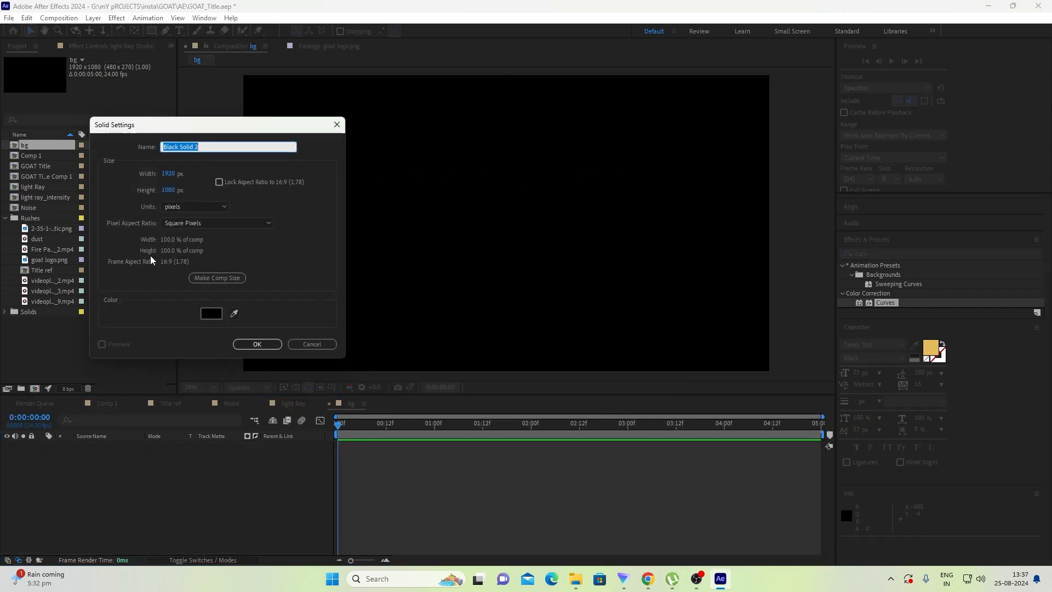
click(211, 313)
click(263, 247)
click(347, 161)
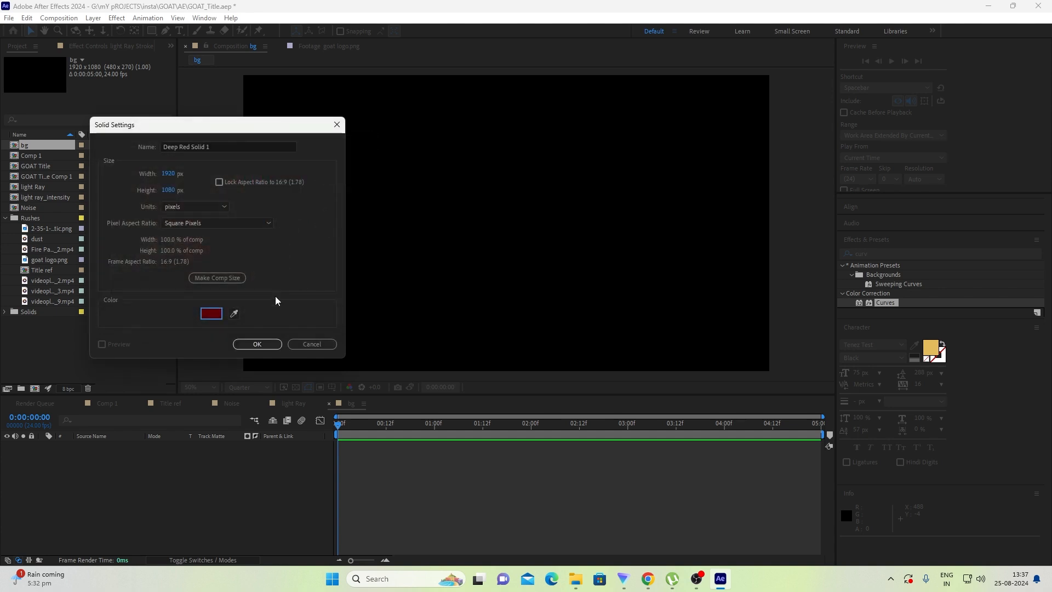
click(257, 344)
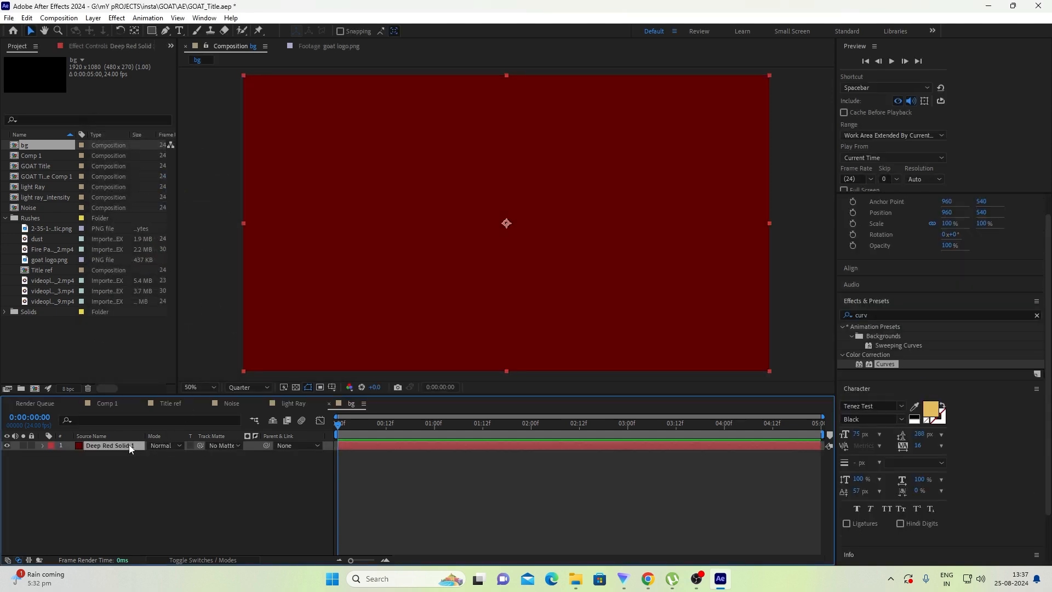
- Add a black (000000) full-frame solid above the deep red solid
key(ctrl+y)
click(218, 315)
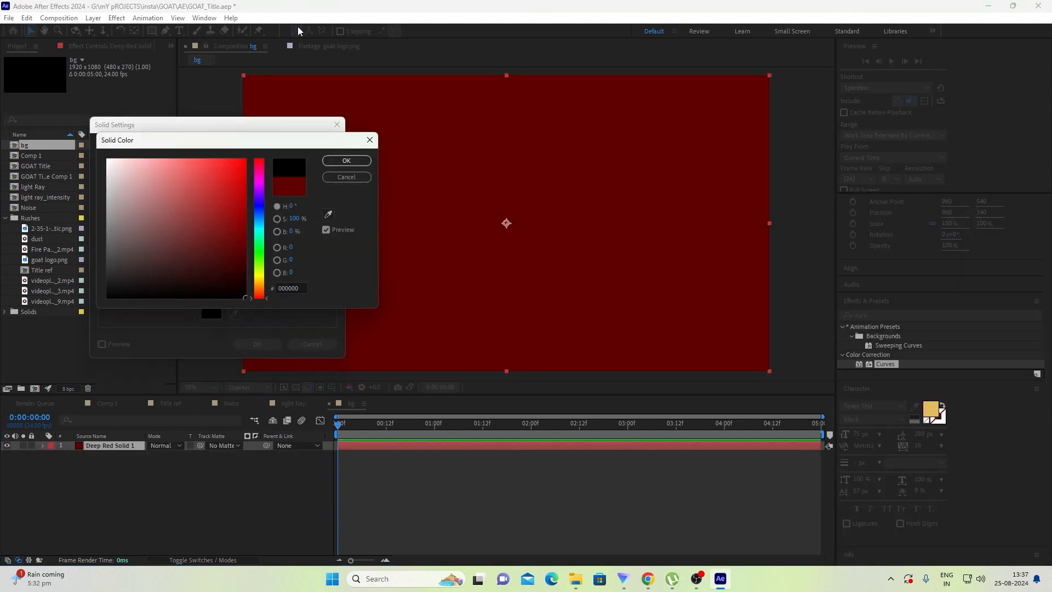
click(346, 160)
click(255, 343)
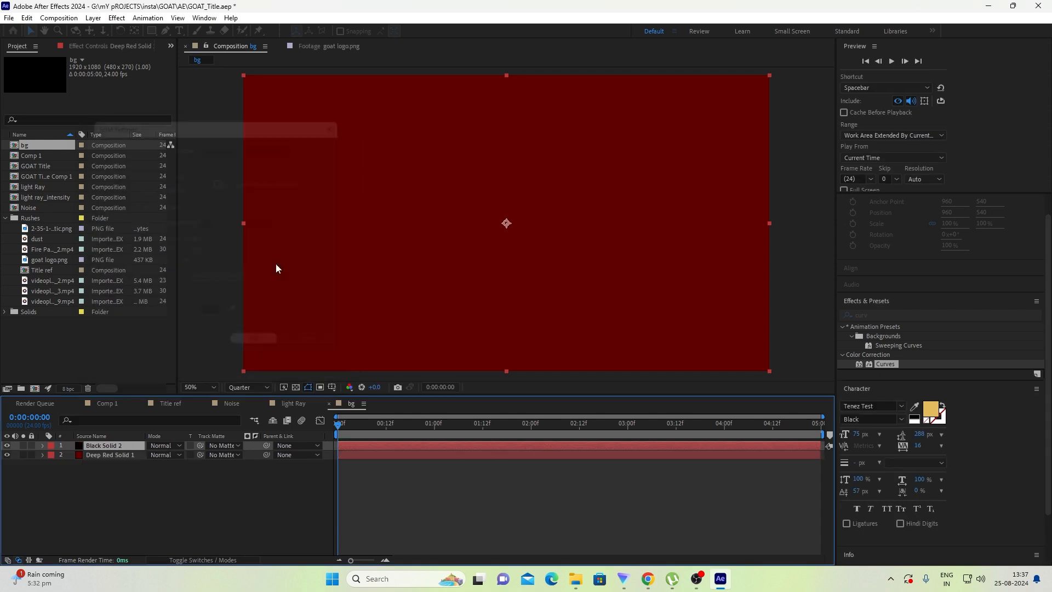
- Draw an elliptical mask nearly filling the frame on the black solid and invert it
click(153, 32)
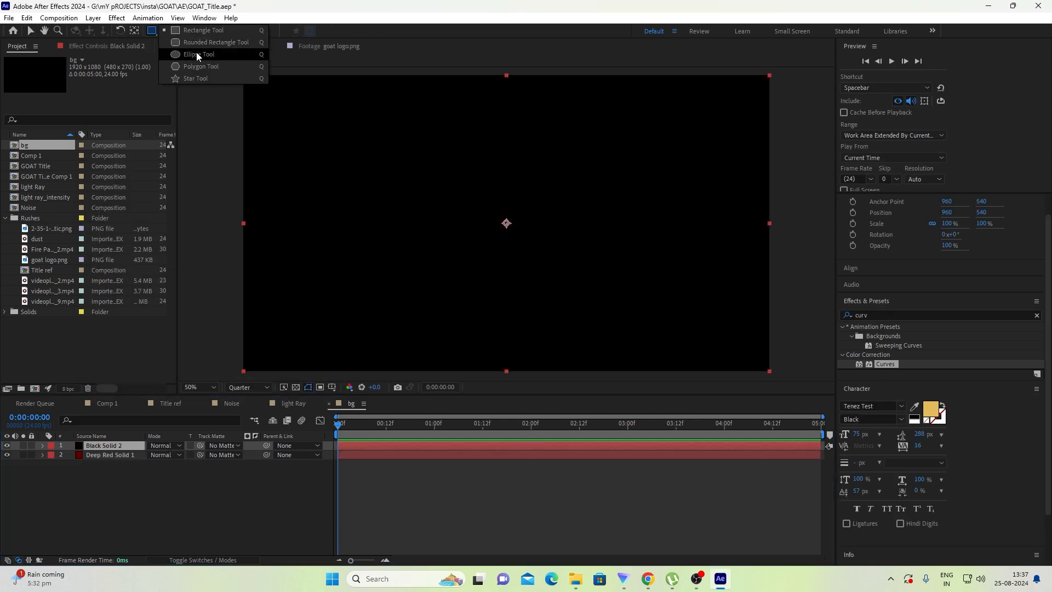
click(198, 61)
mouse_move(257, 96)
mouse_down()
mouse_move(582, 260)
mouse_move(733, 316)
mouse_move(756, 348)
mouse_up()
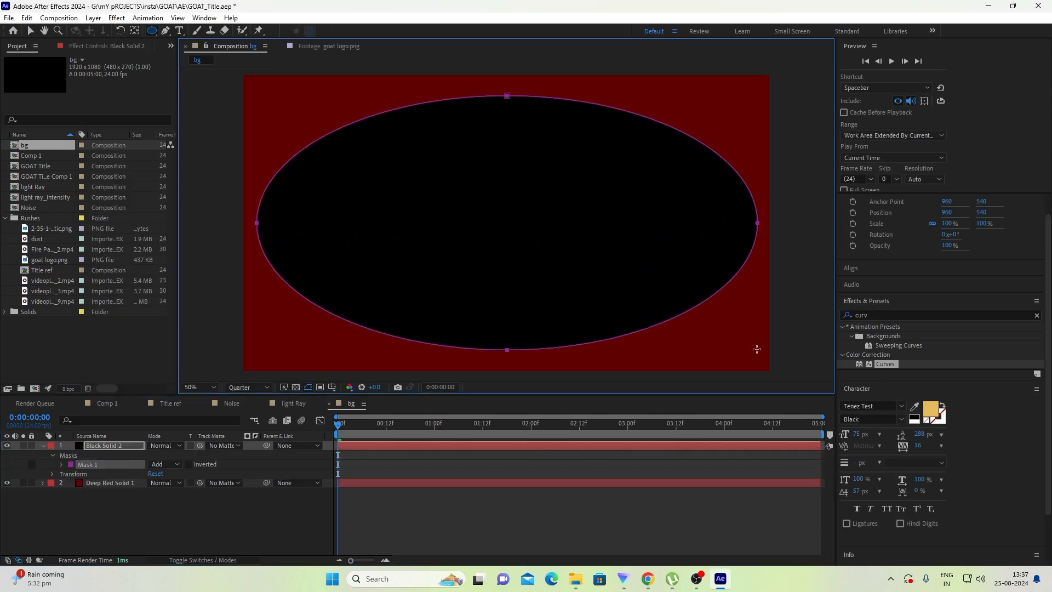
key(m)
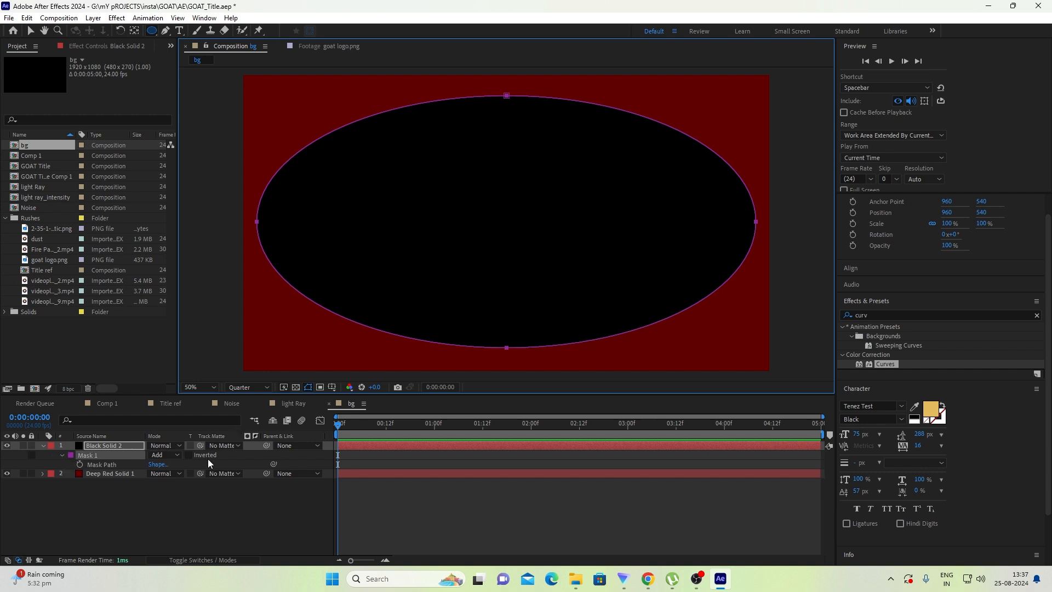
click(189, 455)
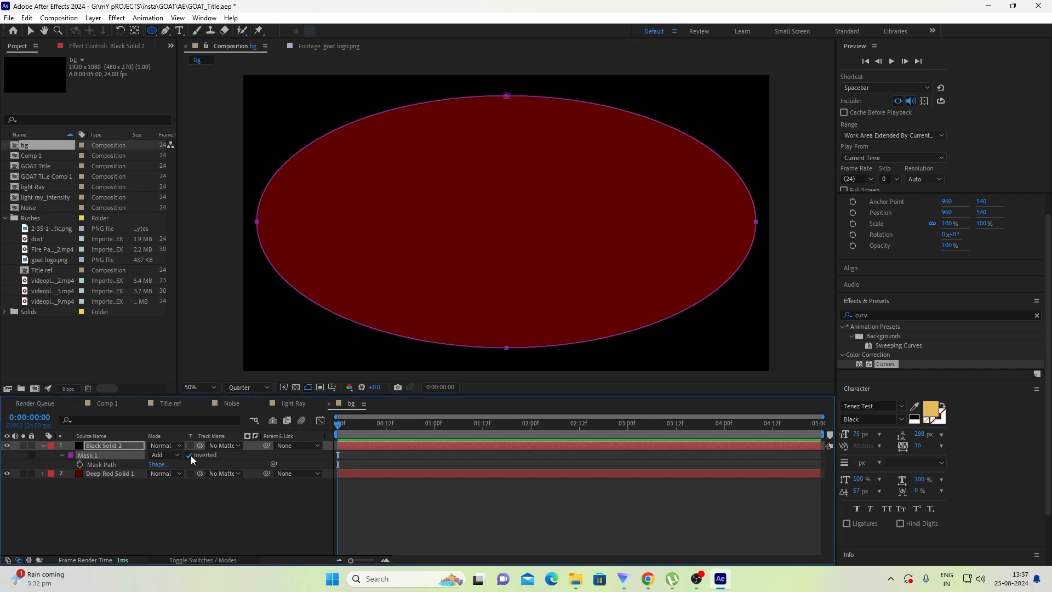
- Set the black solid's mask feather to 305 pixels and scale the solid to 138% for a soft vignette
key(f)
drag(171, 464, 357, 493)
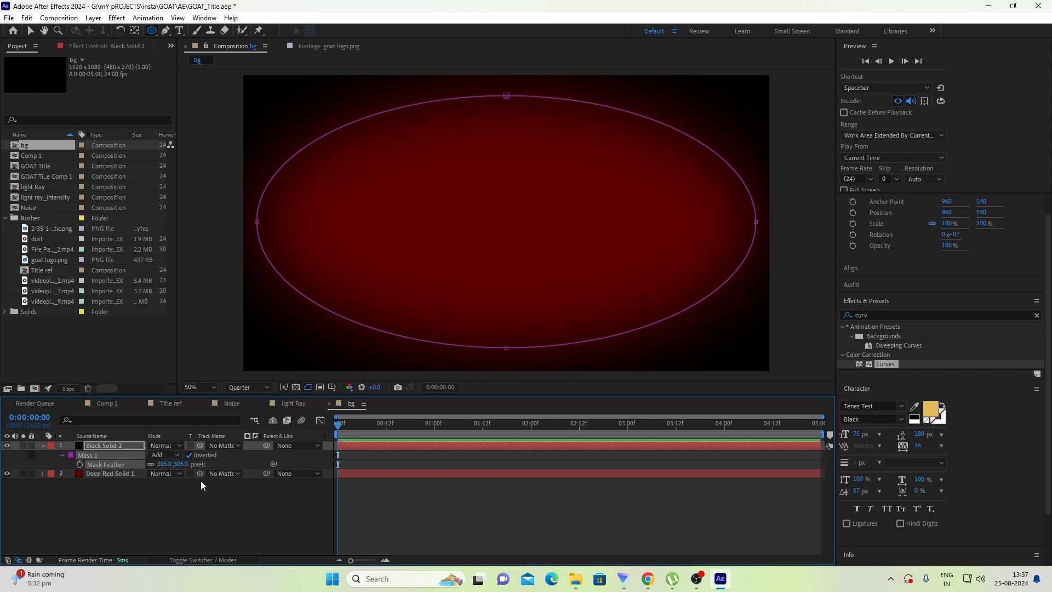
key(s)
drag(187, 454, 208, 445)
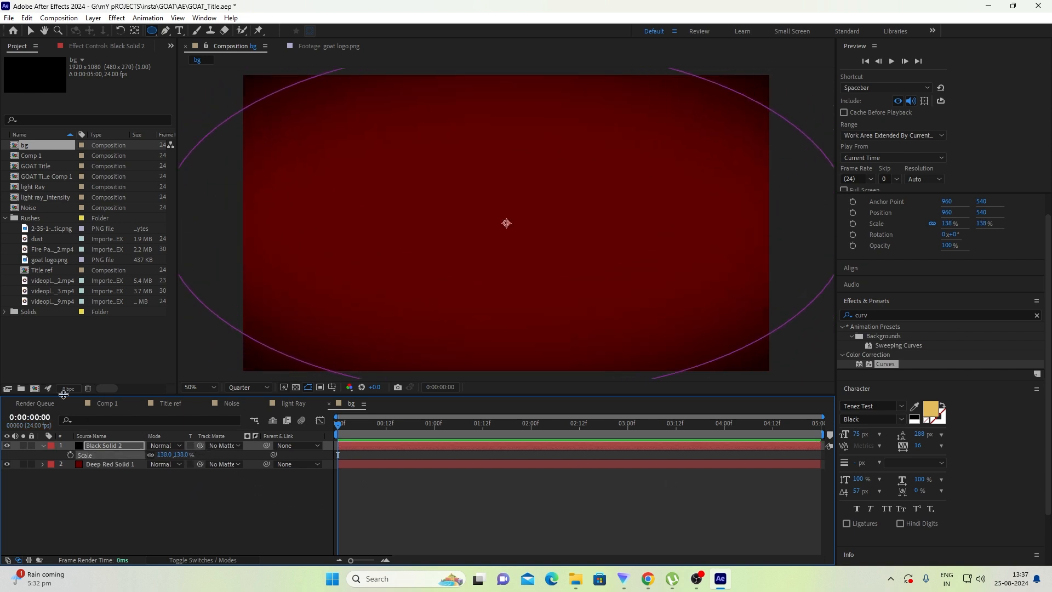
click(144, 536)
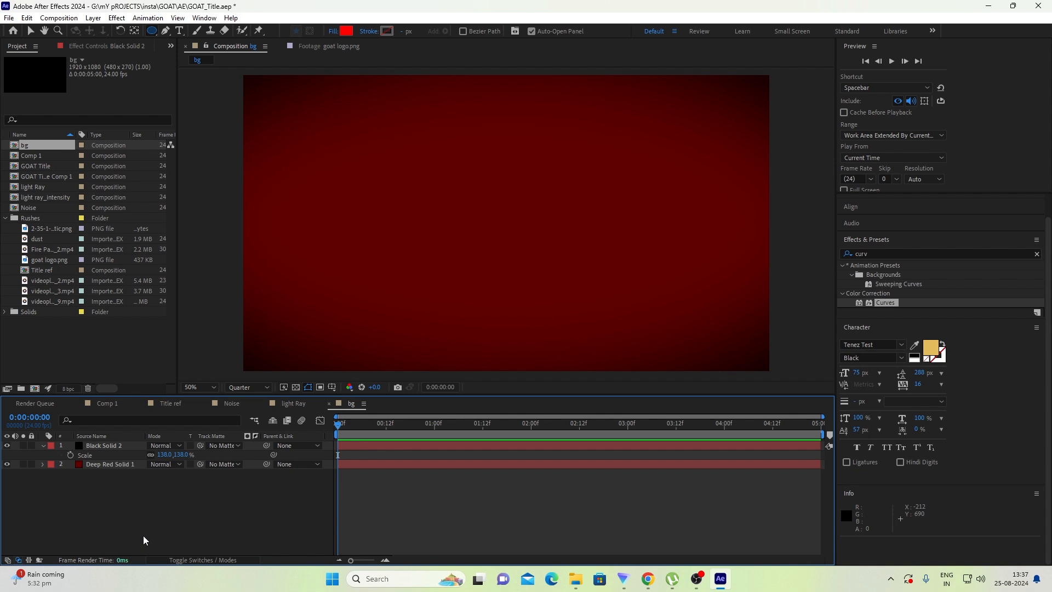
- Place the smoke clip videoplayback_2.mp4 above the solids and set its blending mode to Add
drag(52, 280, 113, 443)
click(172, 447)
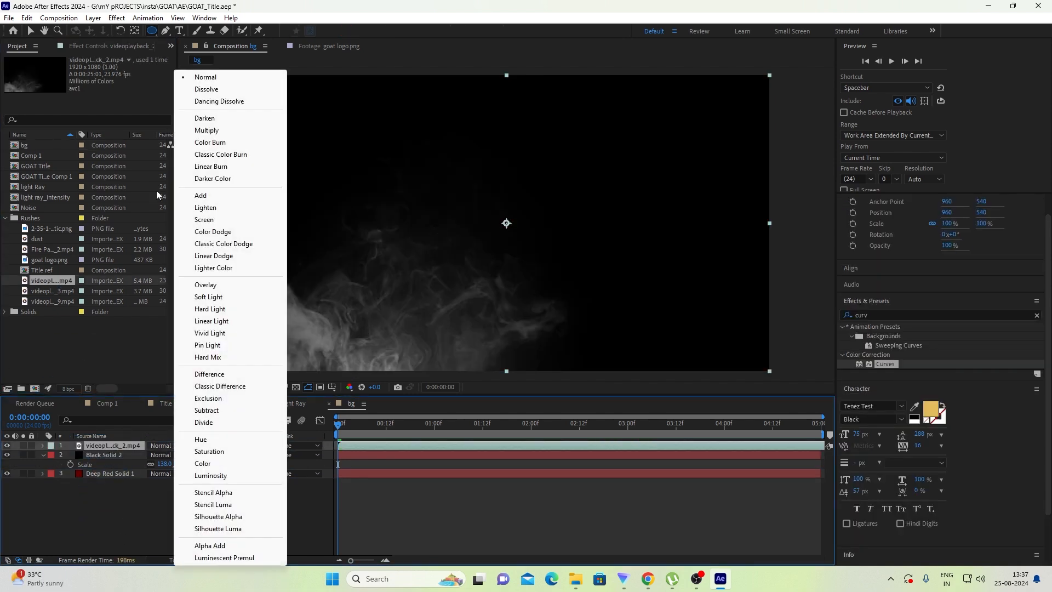
click(202, 196)
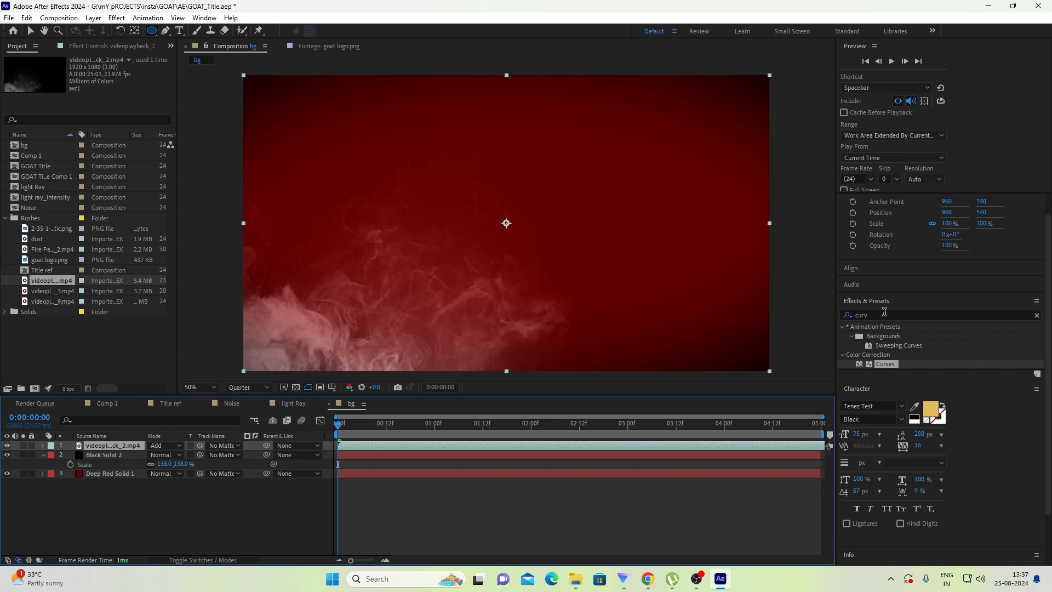
- Find the Tint effect and apply it to the smoke footage layer
drag(885, 311, 624, 312)
text(tin)
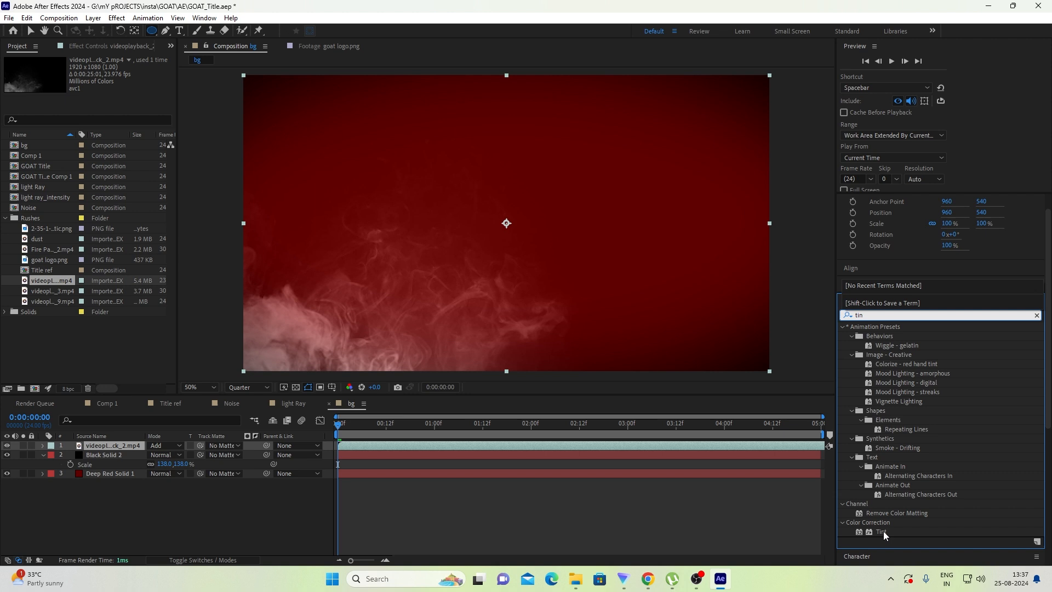
double_click(884, 531)
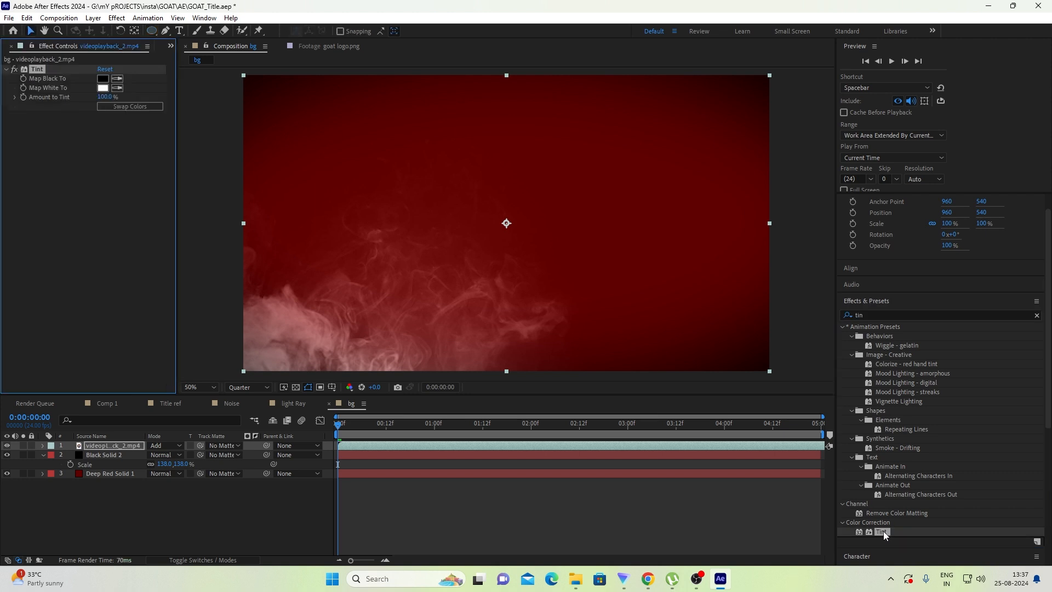
- Set the smoke layer's Tint effect to map white to pure bright red
click(102, 87)
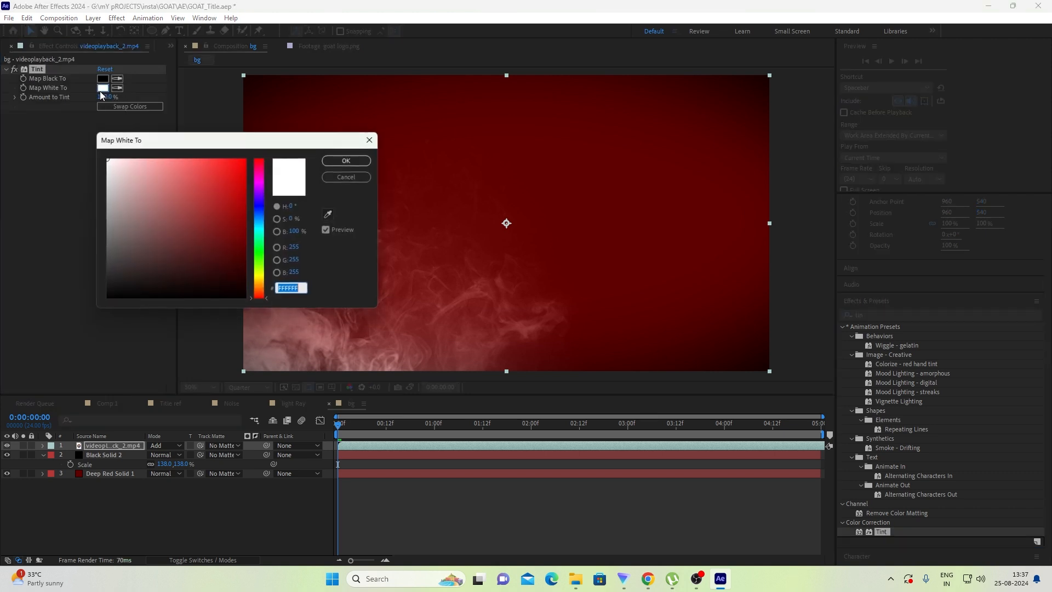
drag(183, 200, 246, 159)
click(346, 160)
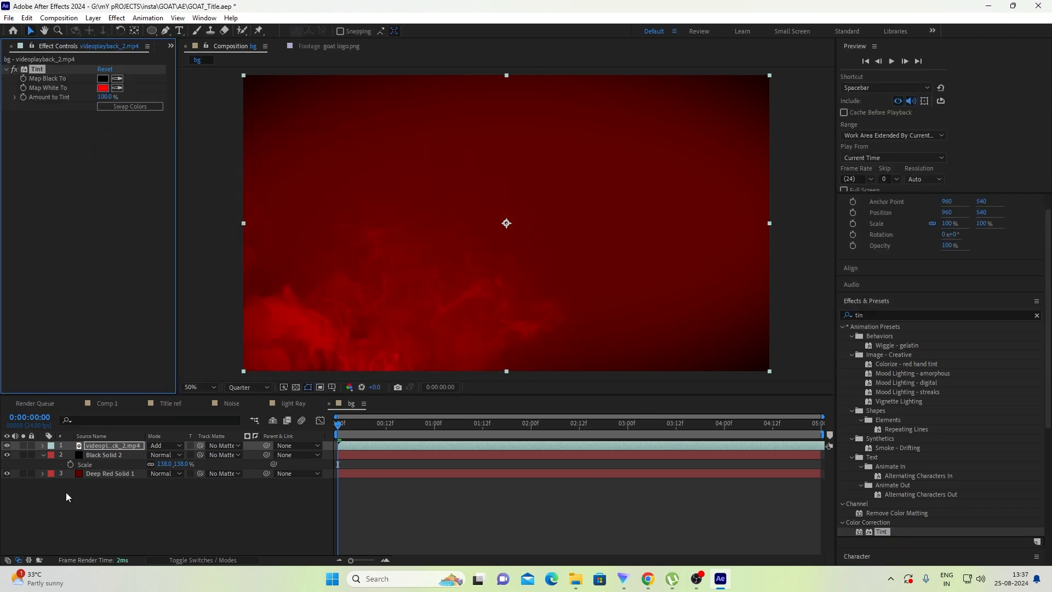
- Duplicate the tinted smoke layer, scale the lower copy to 247% and reposition it to about 1968, -148
click(115, 451)
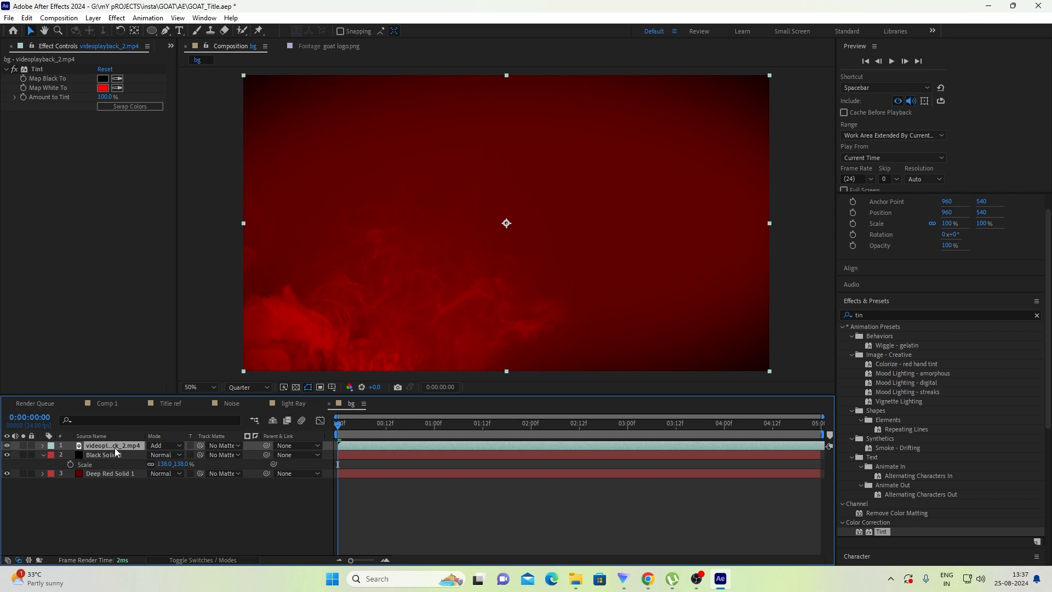
key(ctrl+d)
click(115, 455)
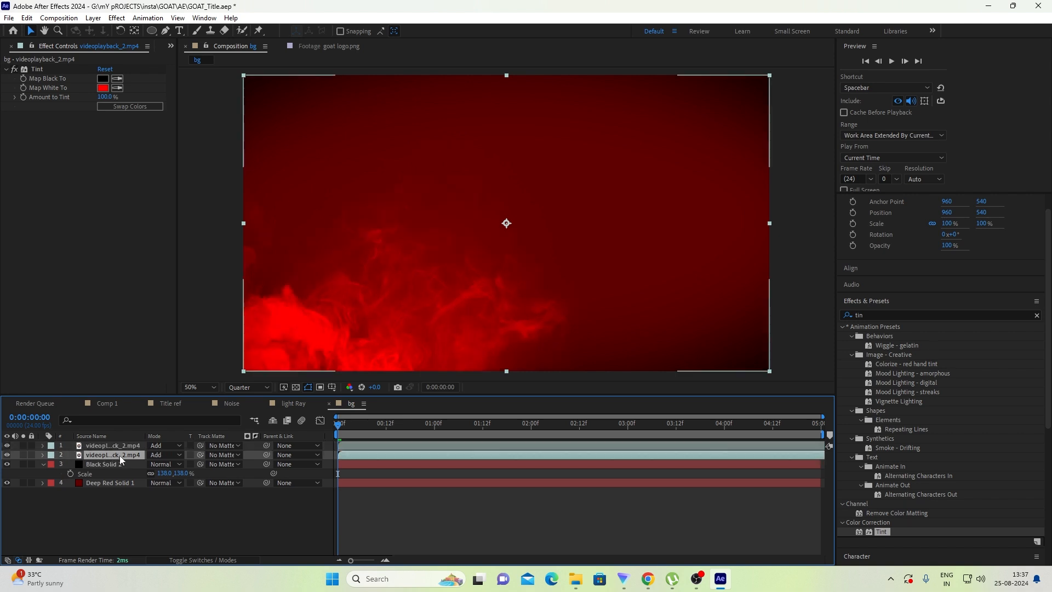
key(s)
drag(183, 465, 264, 466)
scroll(360, 260, down, 1)
drag(416, 261, 554, 163)
- Apply Gaussian Blur to the enlarged smoke copy with a blurriness of 33.2
click(892, 300)
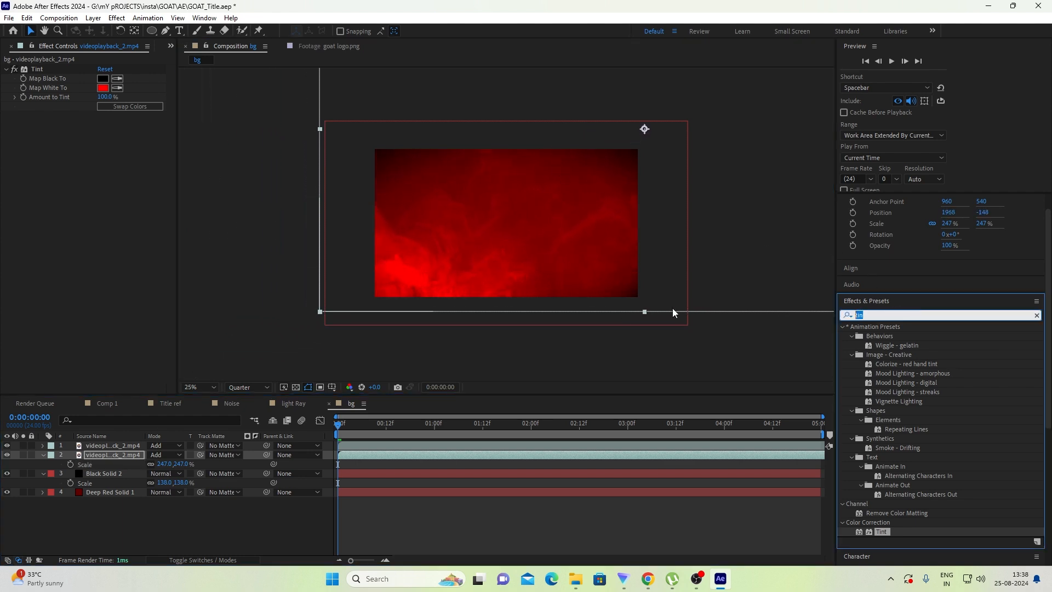
text(blur)
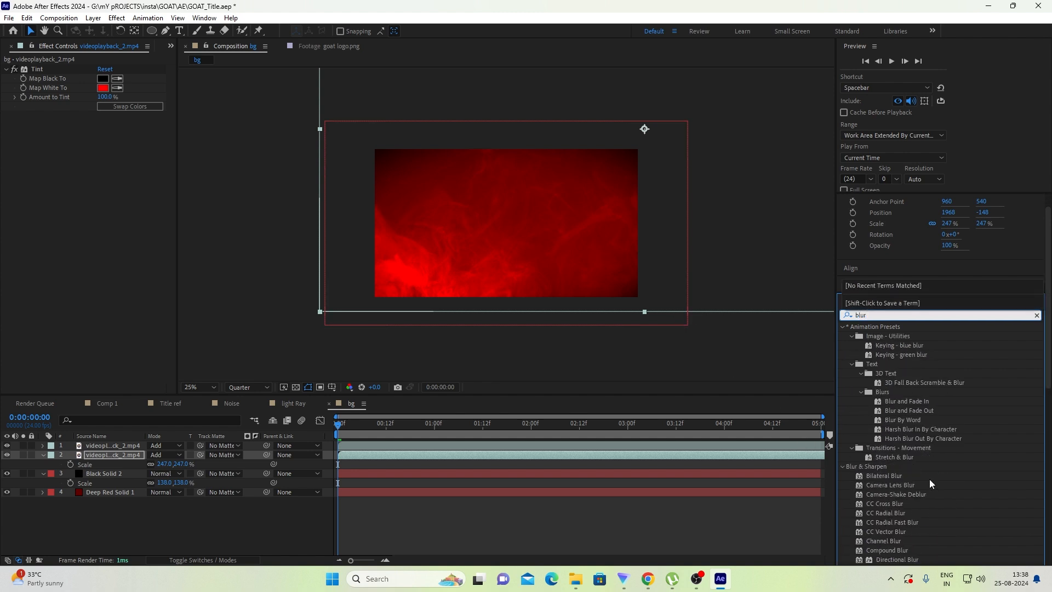
scroll(930, 484, down, 3)
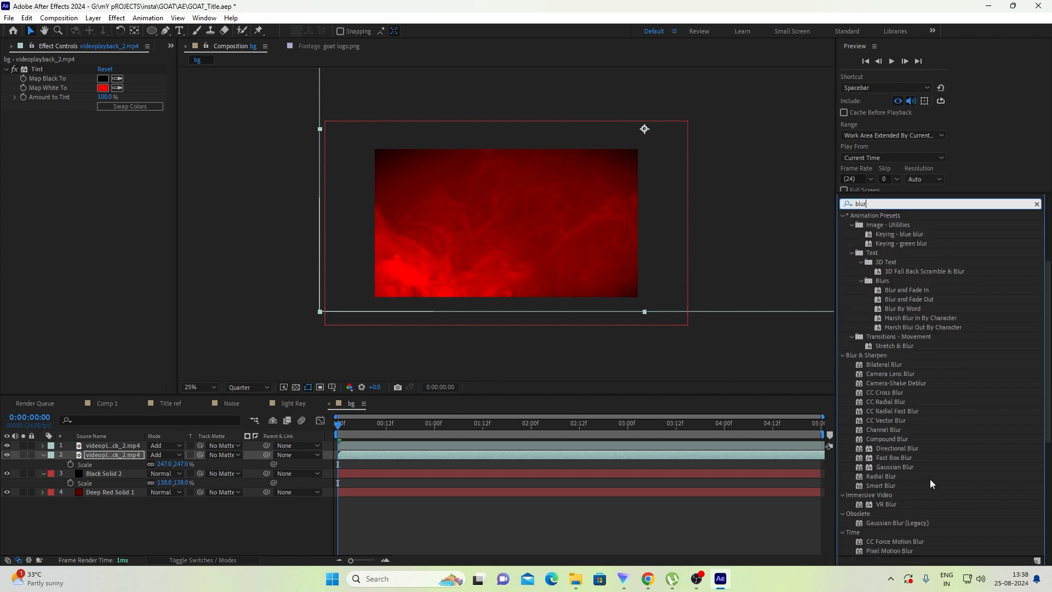
double_click(903, 468)
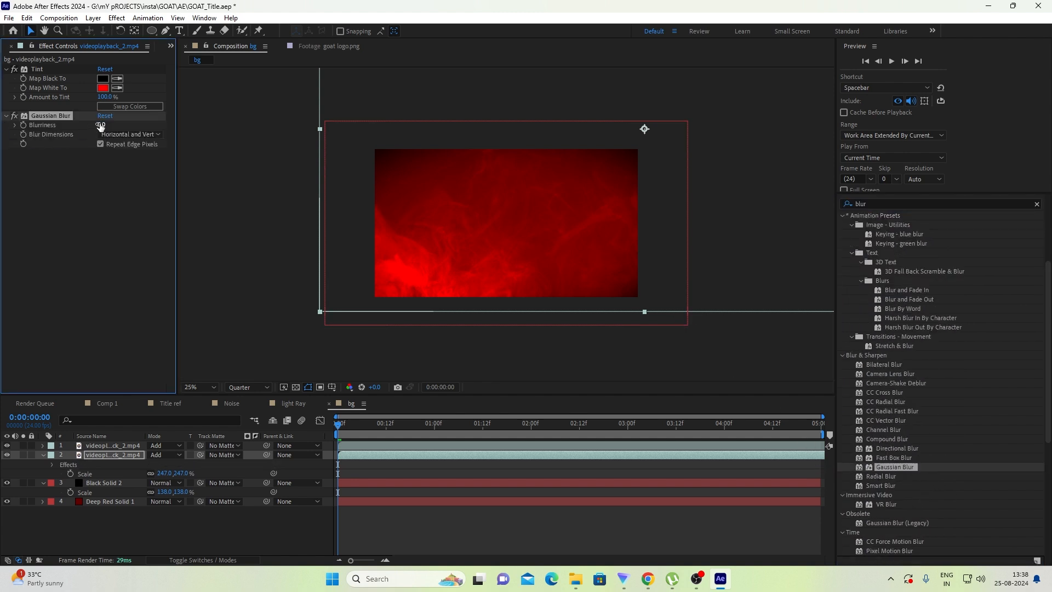
drag(100, 125, 131, 124)
key(period)
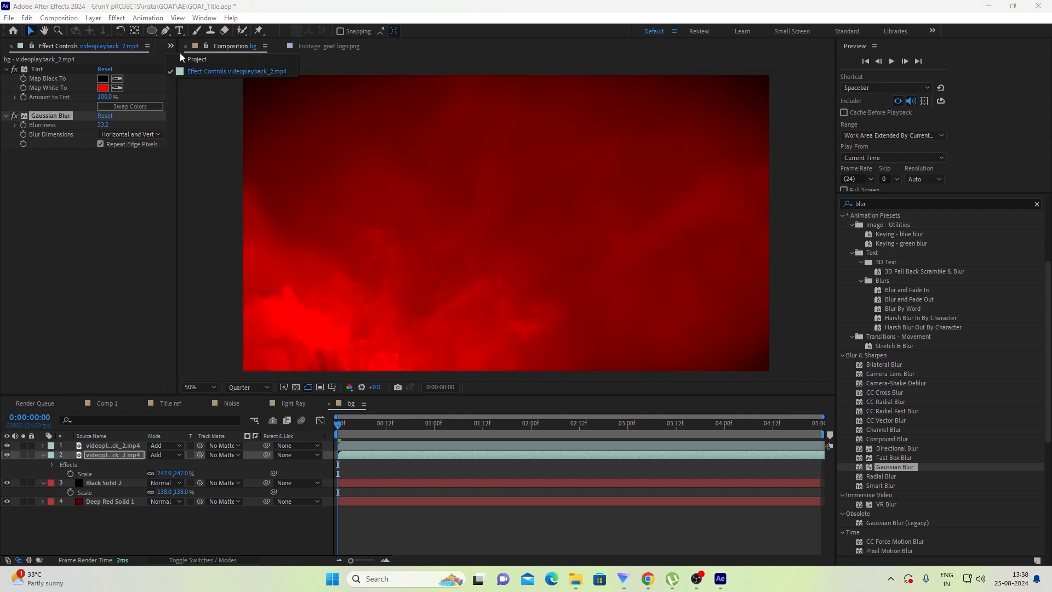
- Place the dust clip directly above the black solid, set its blending mode to Add and preview the background
key(ctrl+0)
click(65, 291)
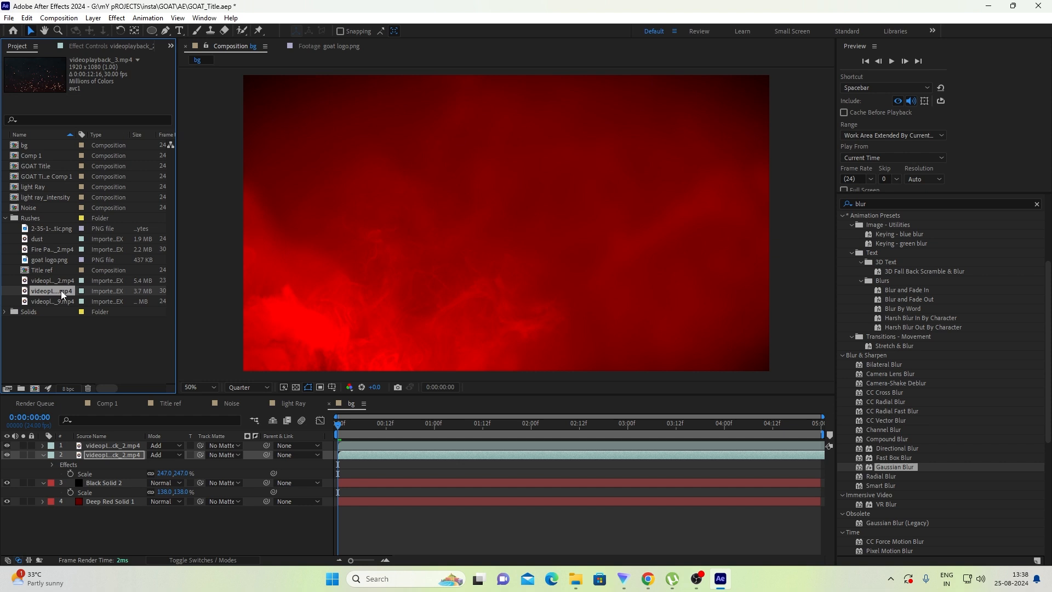
click(53, 240)
drag(57, 246, 107, 463)
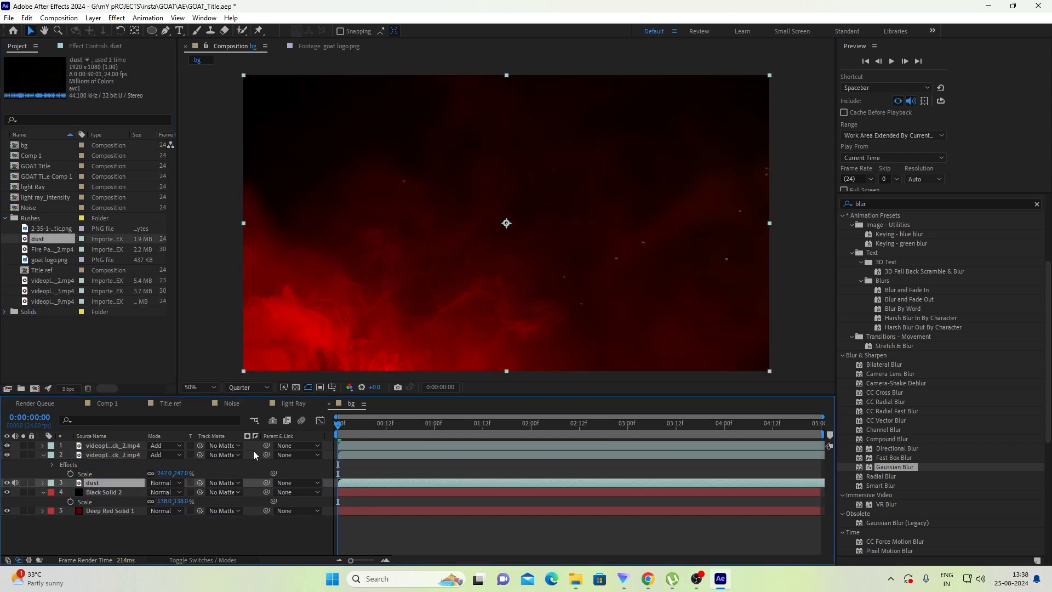
click(164, 482)
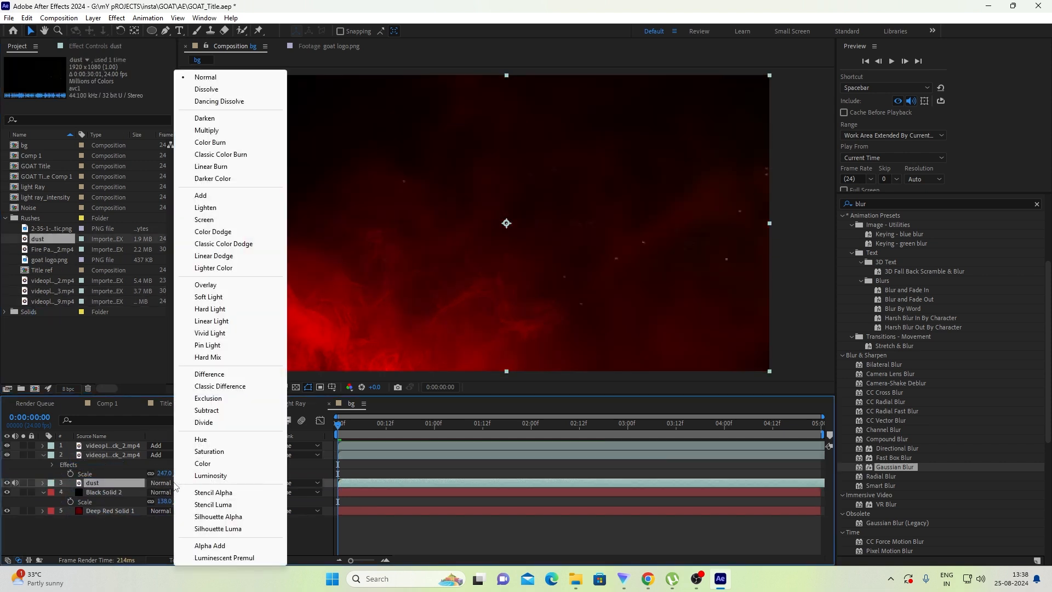
click(199, 196)
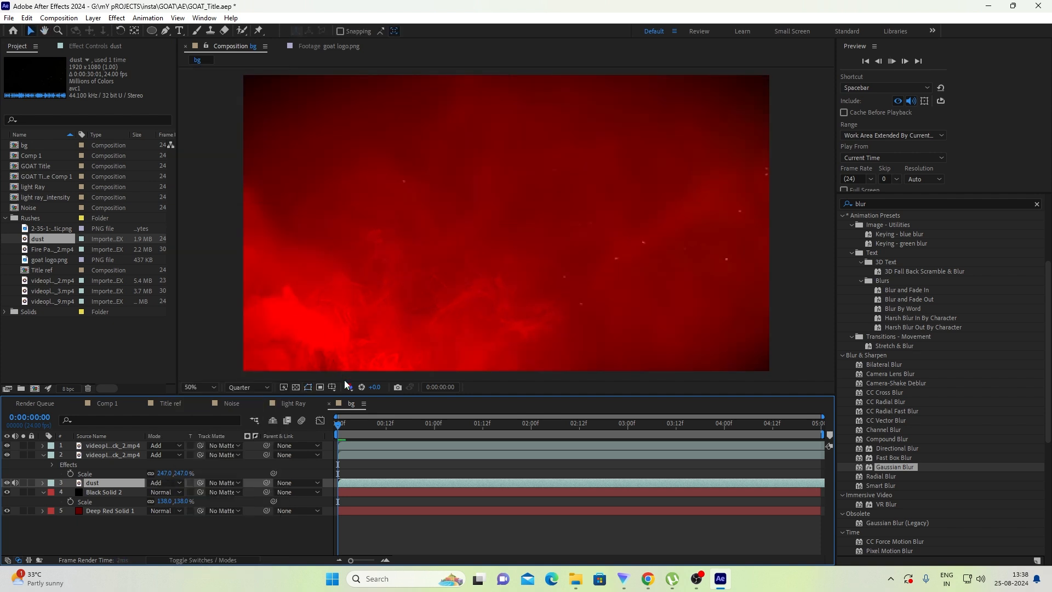
key(space)
key(space)
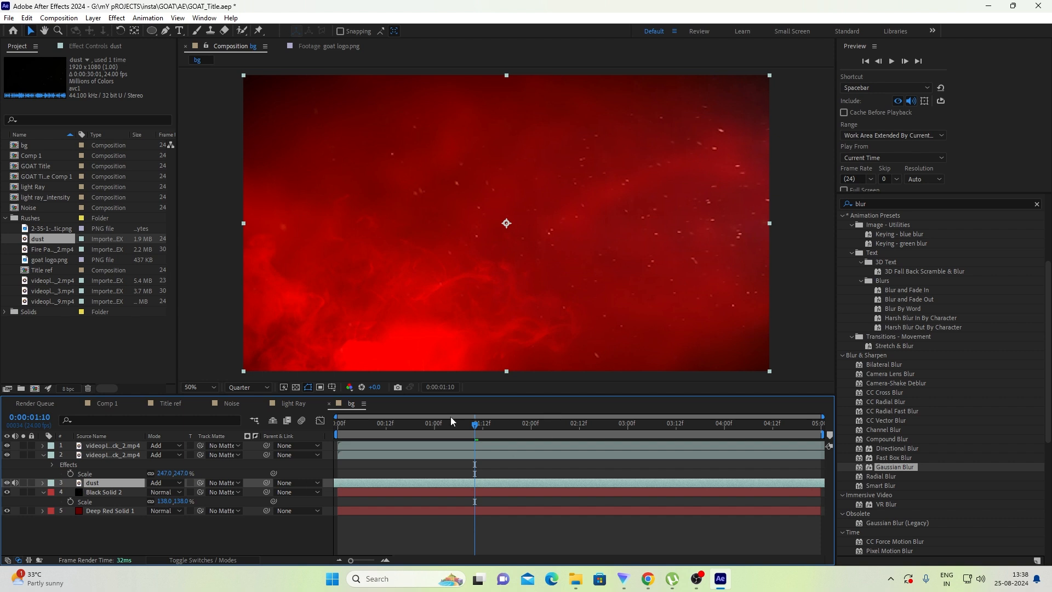
key(Home)
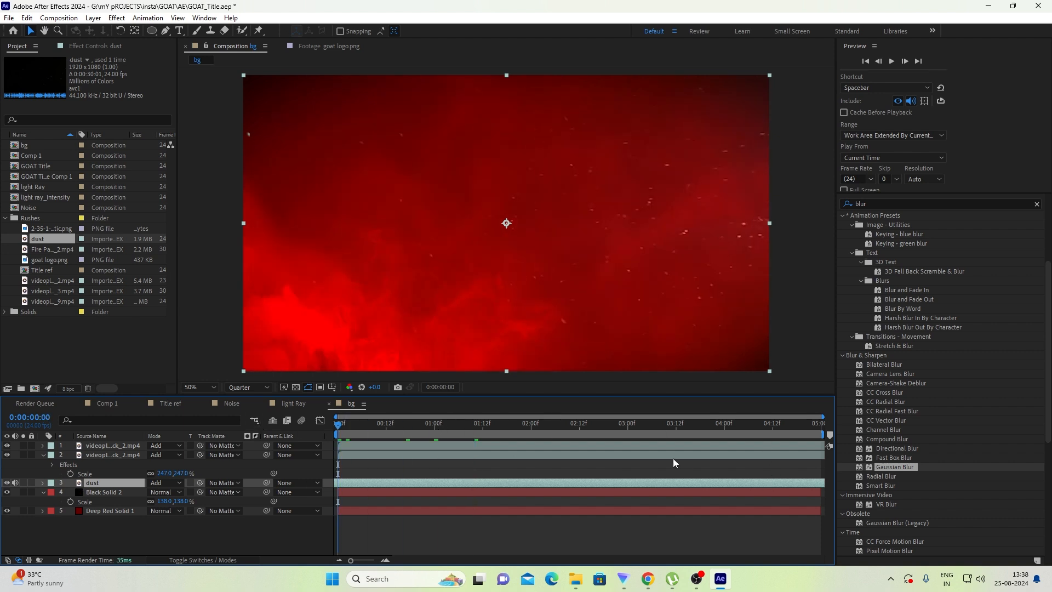
key(space)
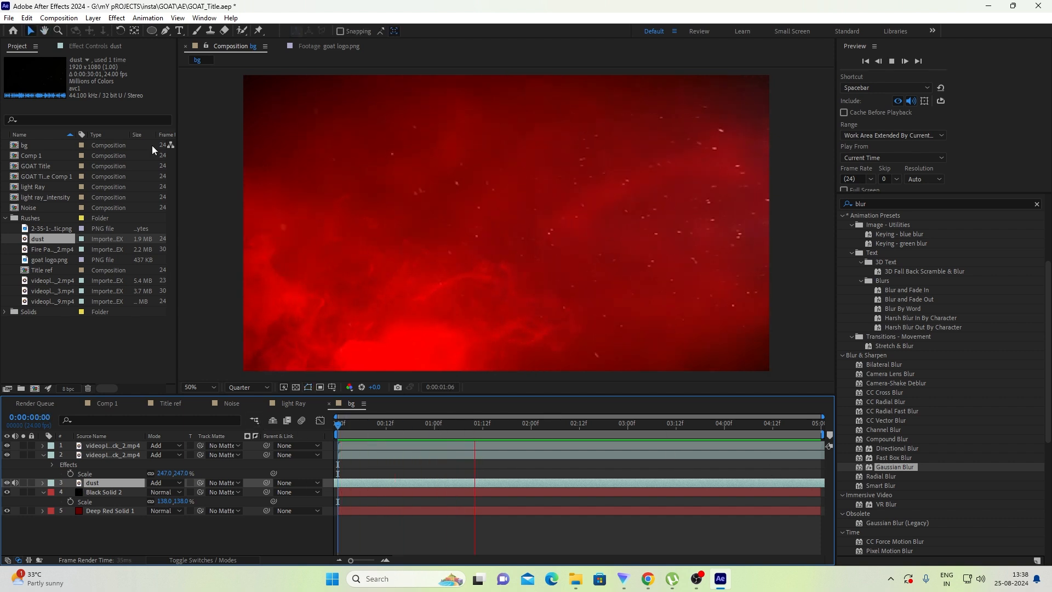
key(space)
- Place the fire particles clip on top of all layers, blend it with Add and enlarge its scale
drag(47, 253, 111, 442)
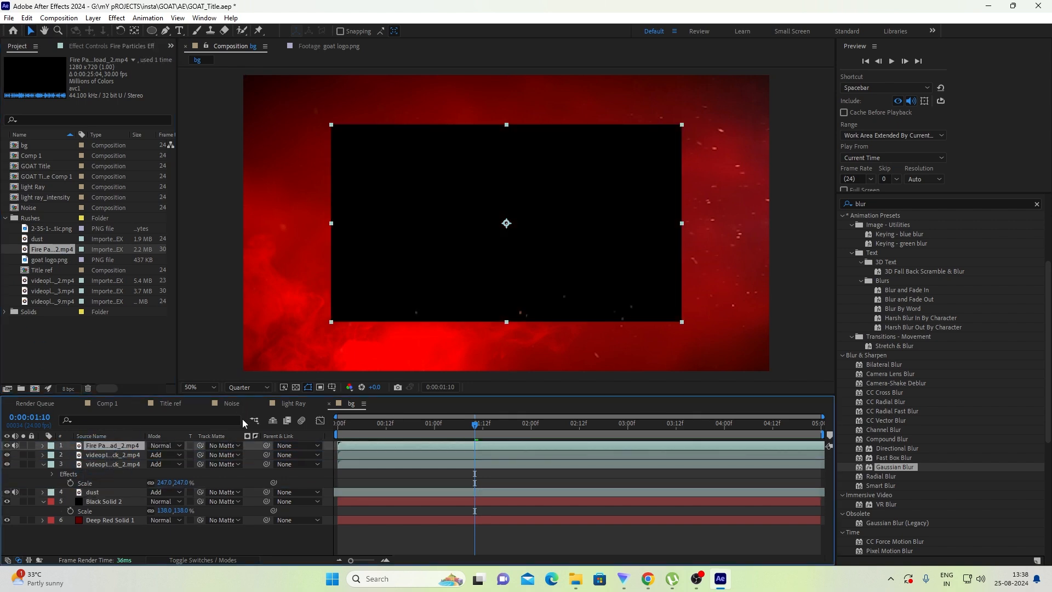
click(166, 448)
click(228, 199)
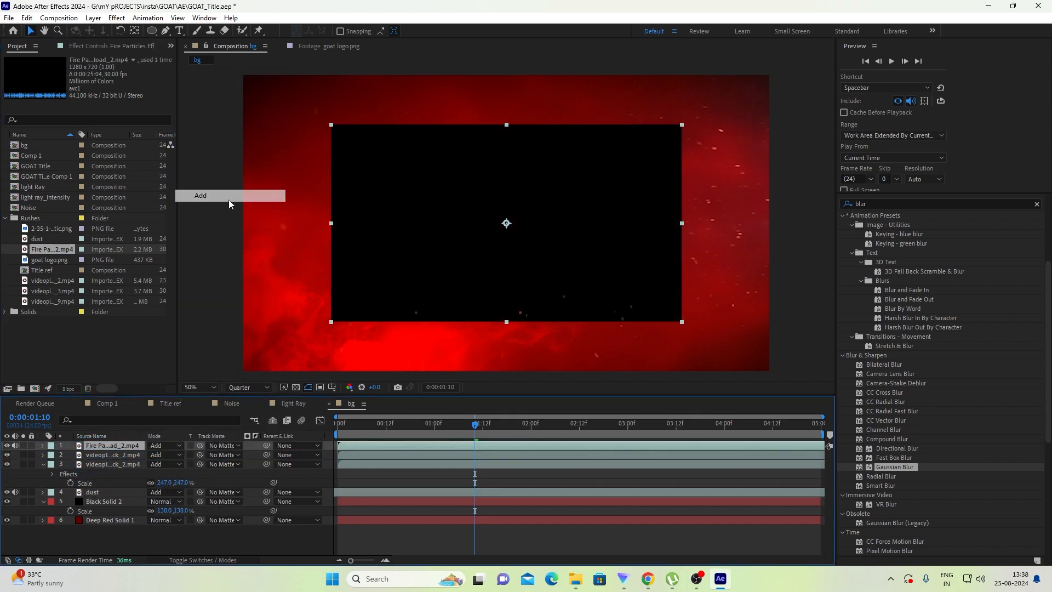
key(s)
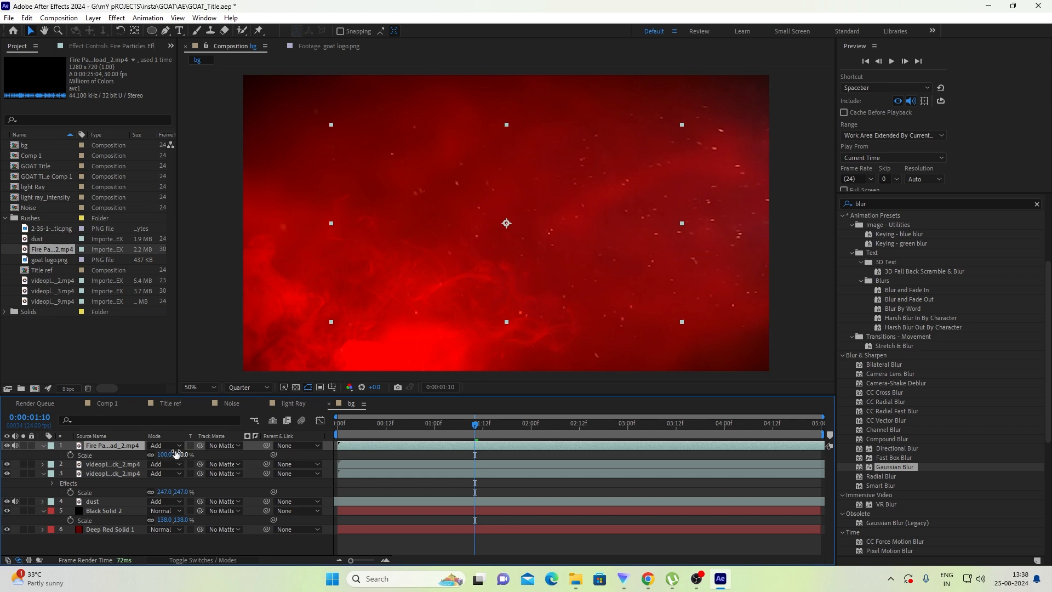
drag(176, 456, 214, 456)
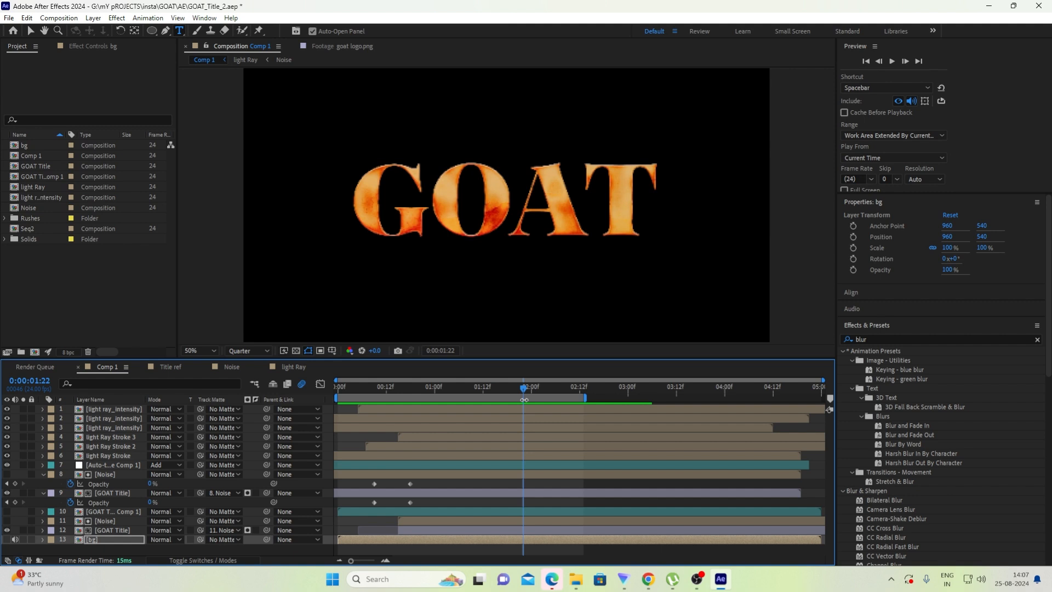
- Rename the composition Comp 1 as seq1
right_click(111, 367)
click(199, 166)
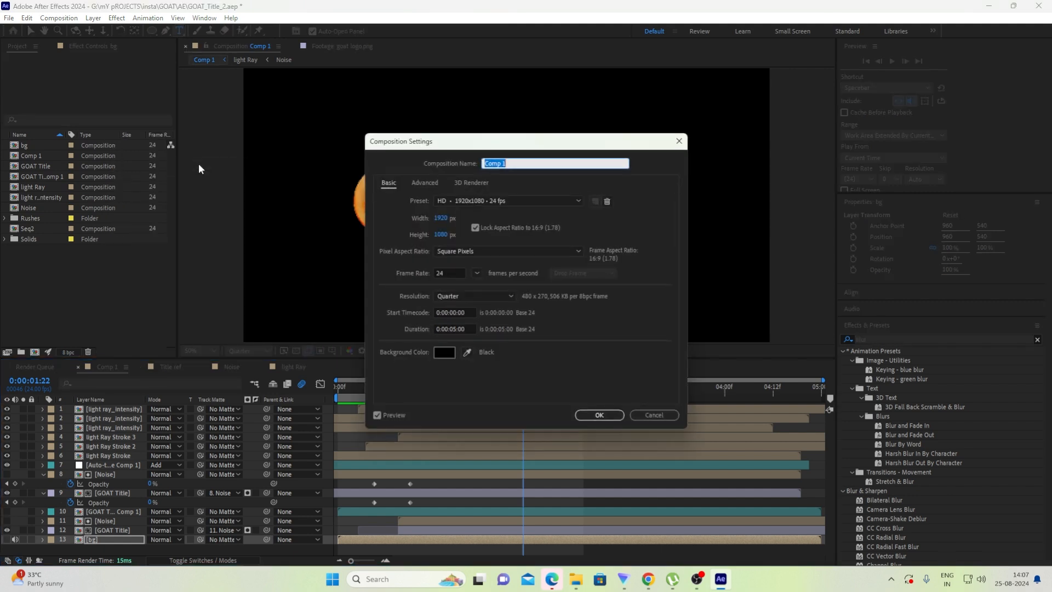
text(seq1)
key(Return)
- Open the Seq2 composition and compare its three text layers with the reference video by toggling layer visibility
click(91, 317)
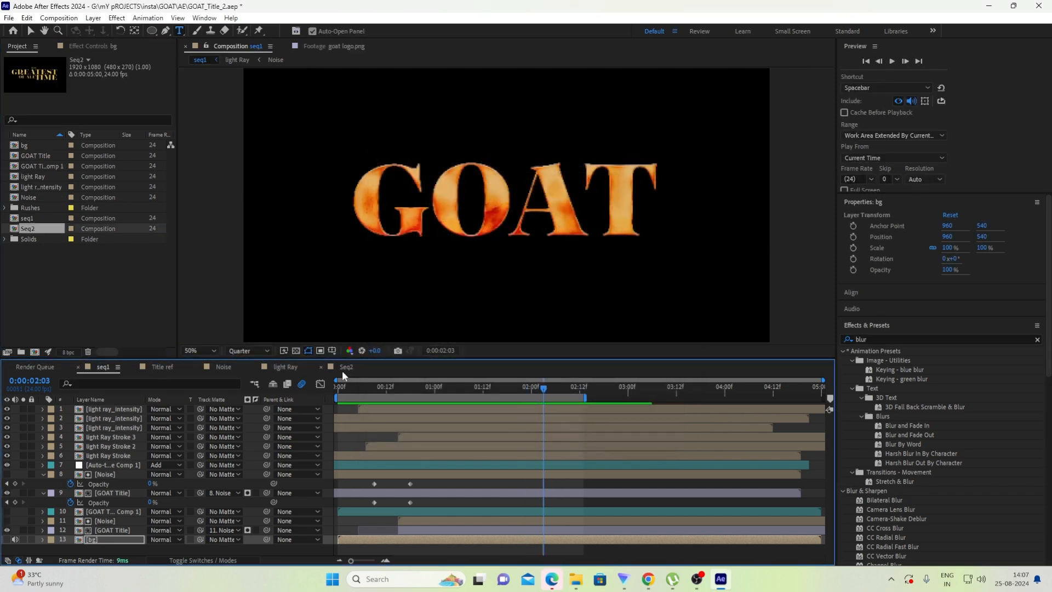
click(343, 370)
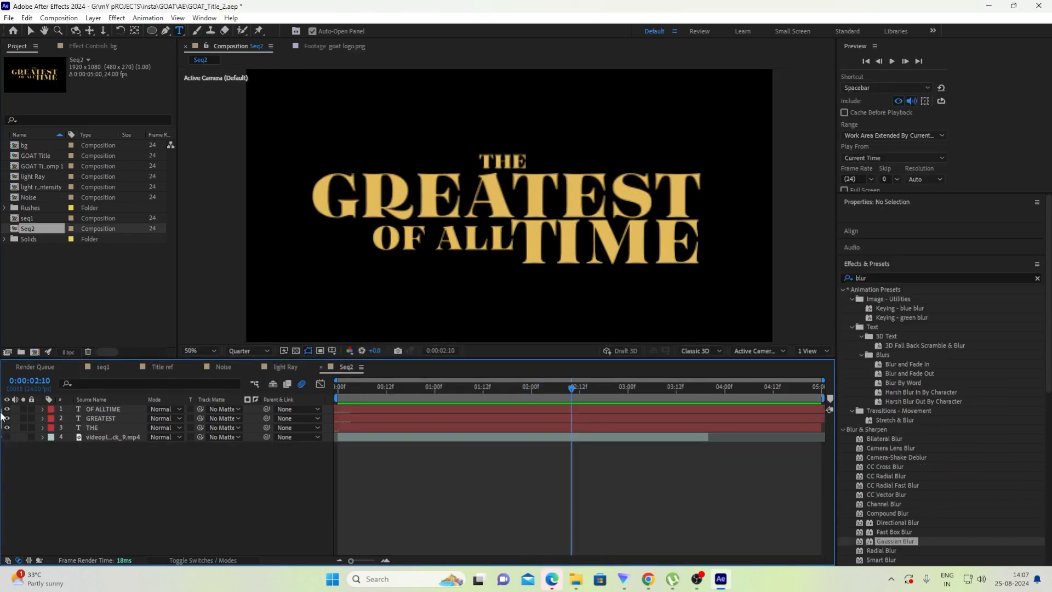
click(7, 437)
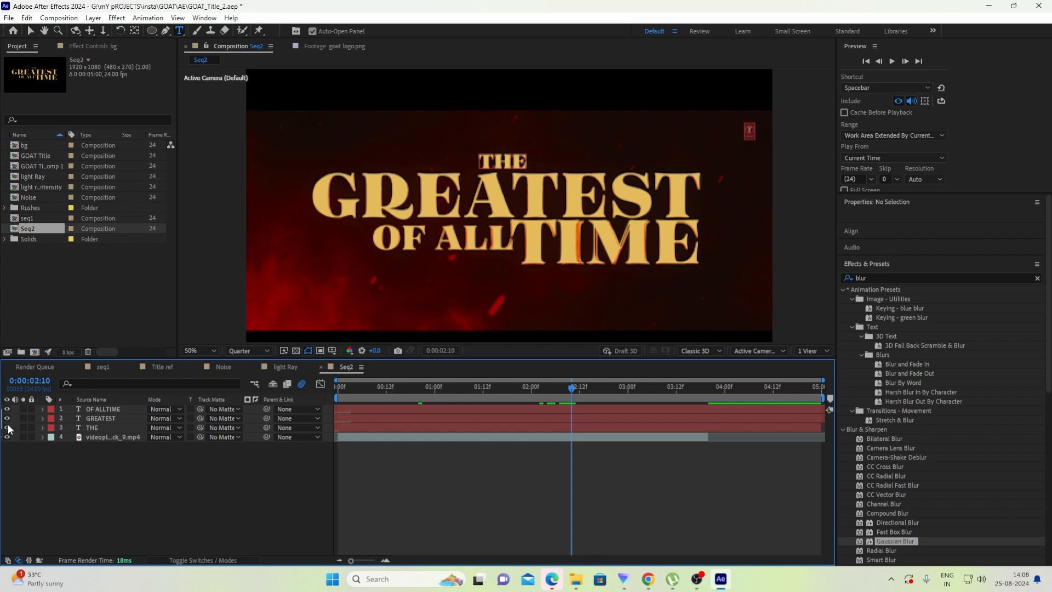
drag(7, 427, 8, 404)
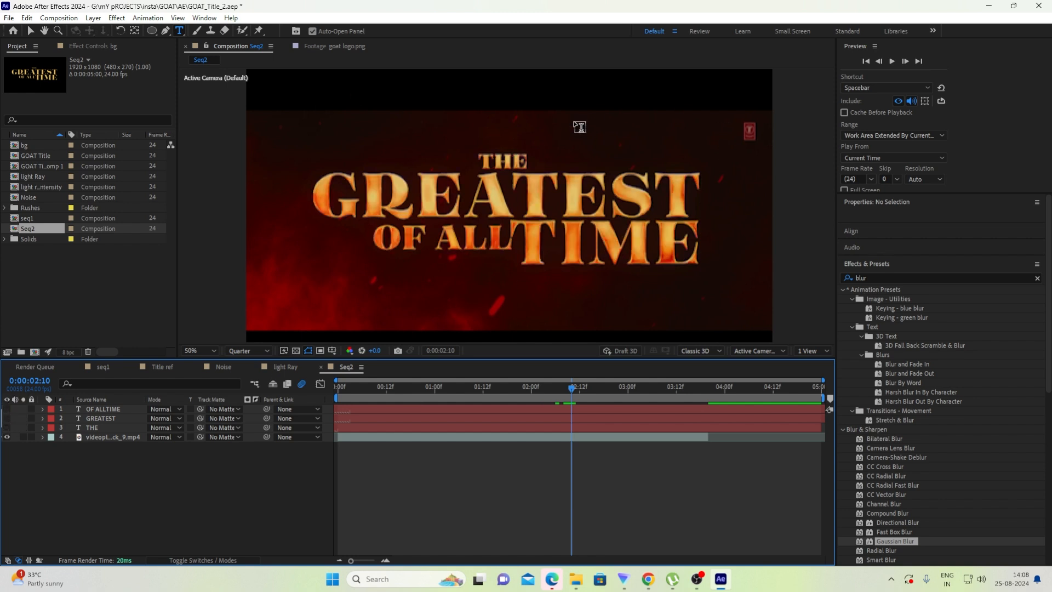
drag(7, 427, 7, 409)
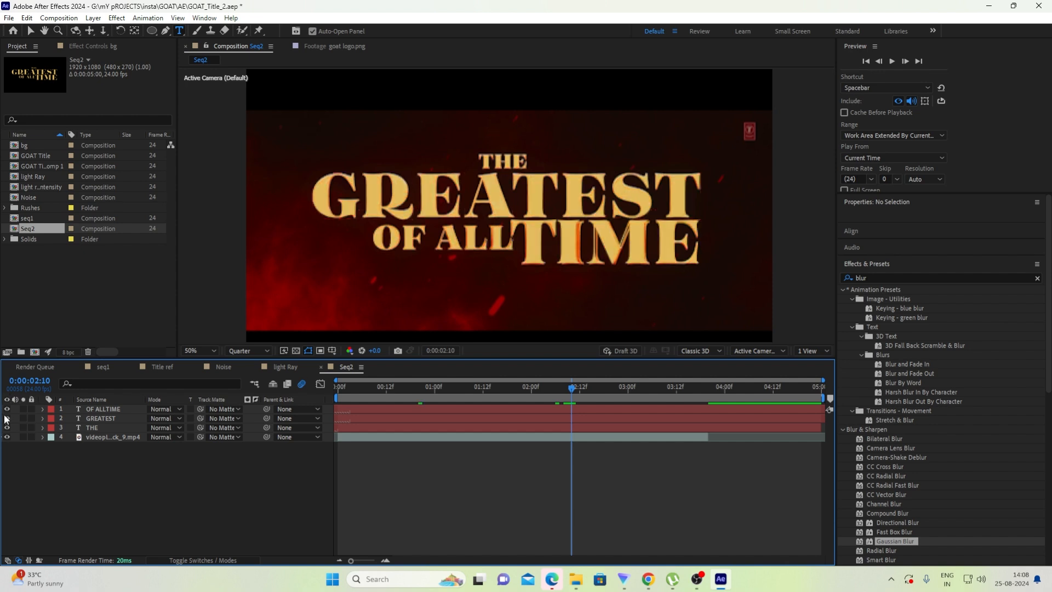
click(7, 438)
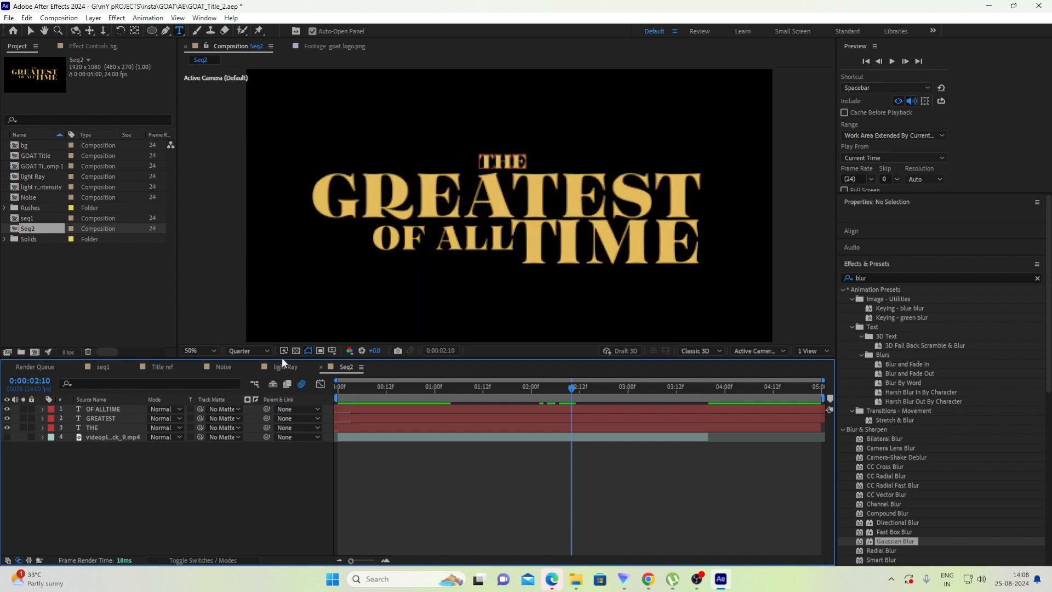
click(607, 202)
click(186, 475)
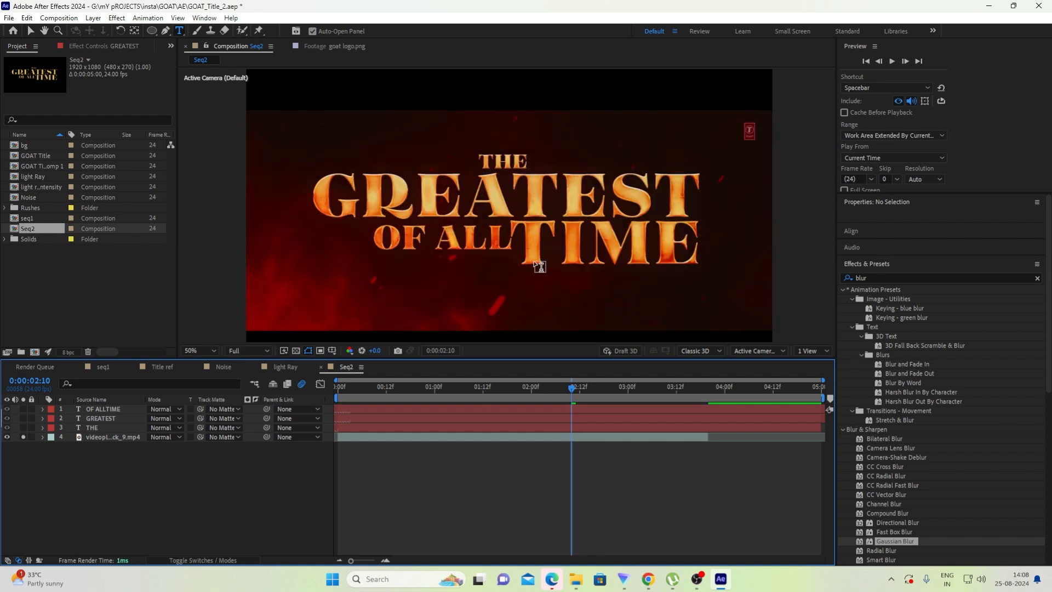
click(23, 437)
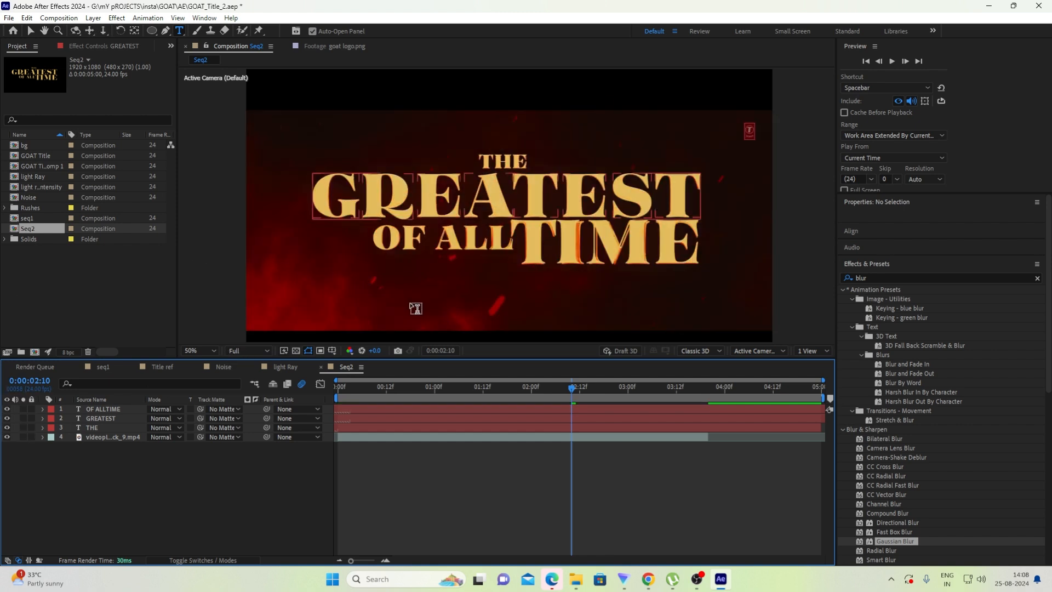
click(7, 436)
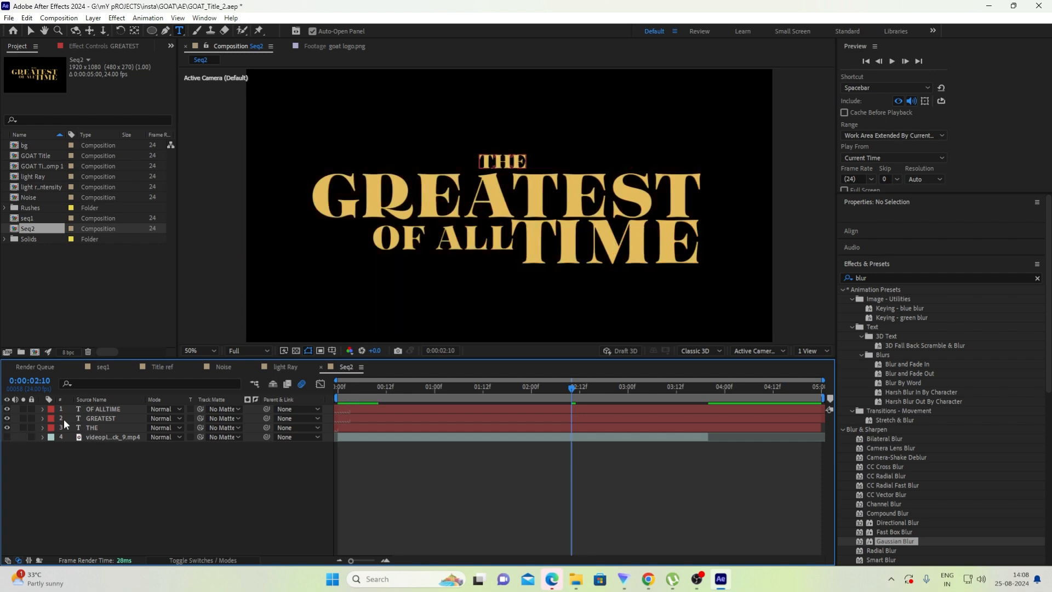
- Add a Bevel and Emboss layer style to the GREATEST text layer
click(64, 418)
click(43, 418)
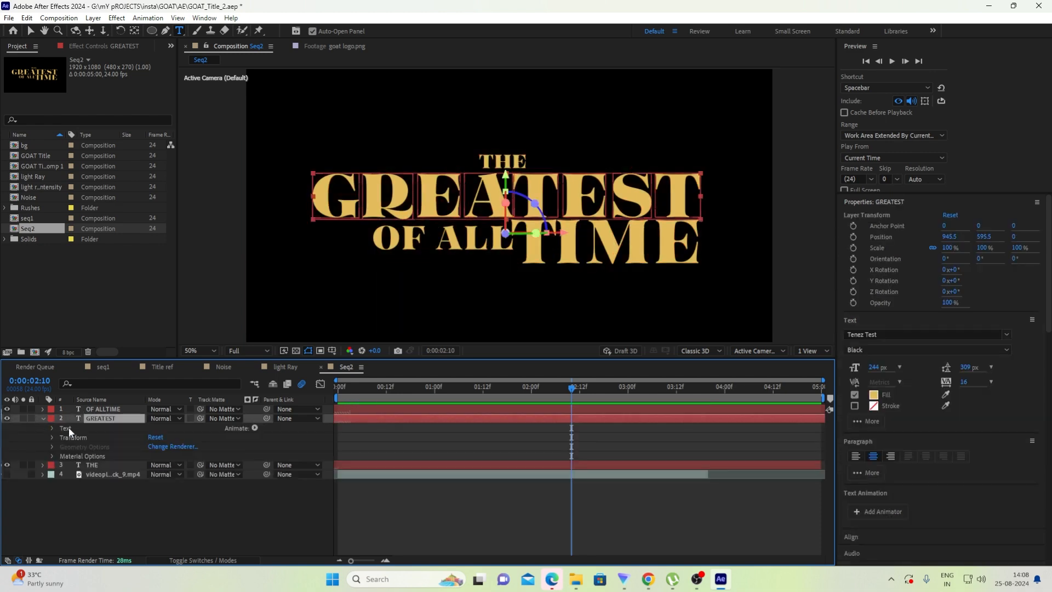
click(137, 511)
key(Home)
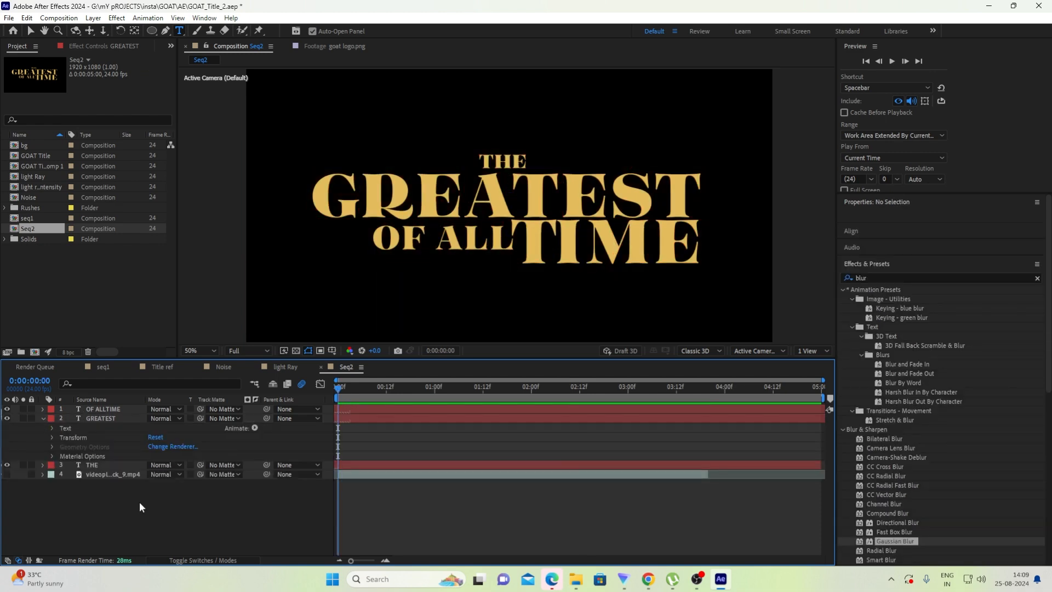
click(107, 417)
click(93, 18)
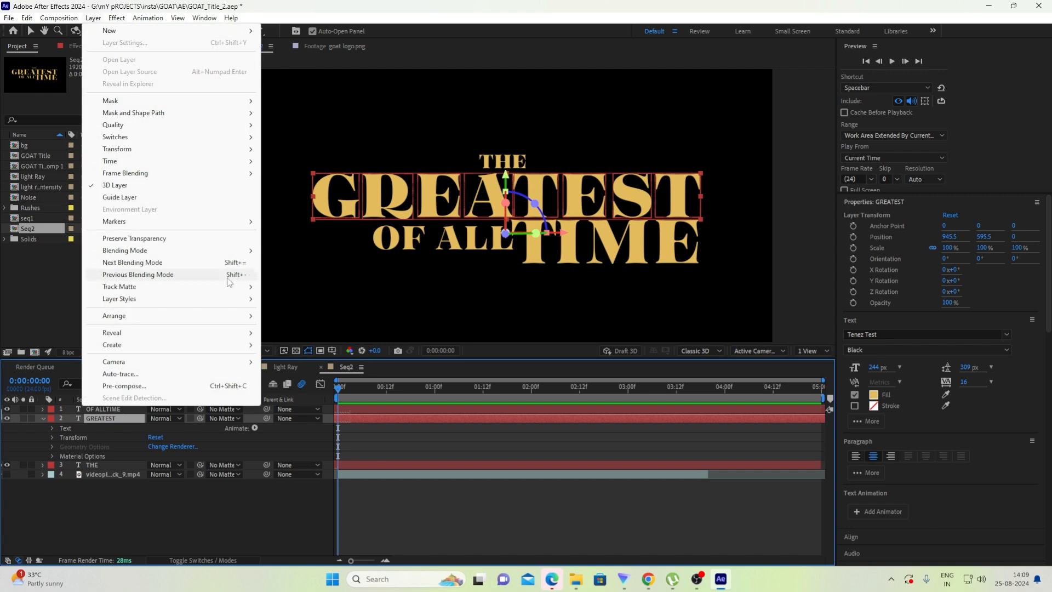
mouse_move(223, 299)
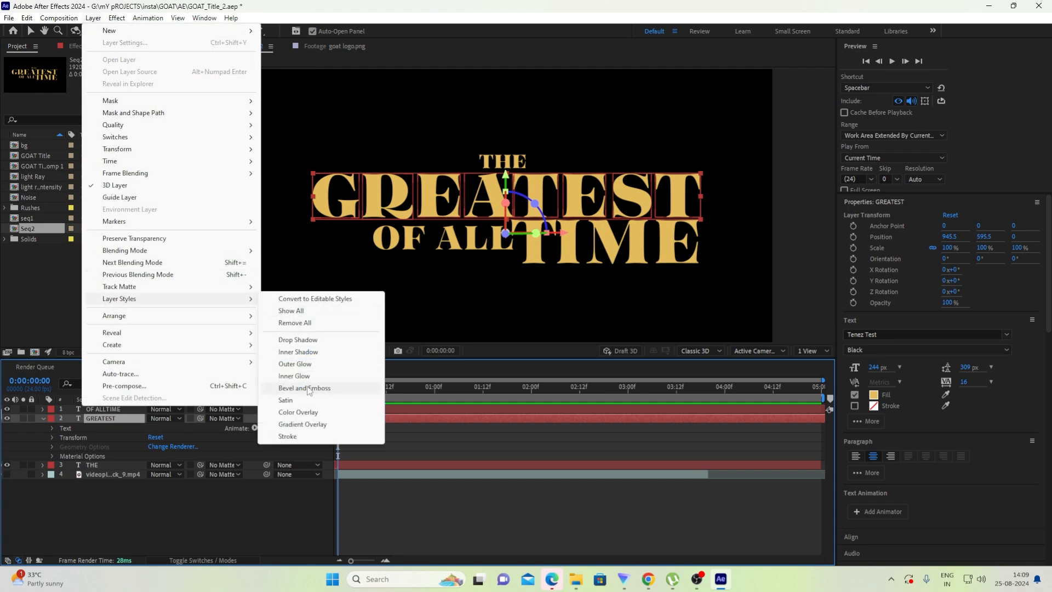
click(309, 387)
- Add an Inner Glow layer style to the GREATEST layer and set its color to orange D64400
click(96, 18)
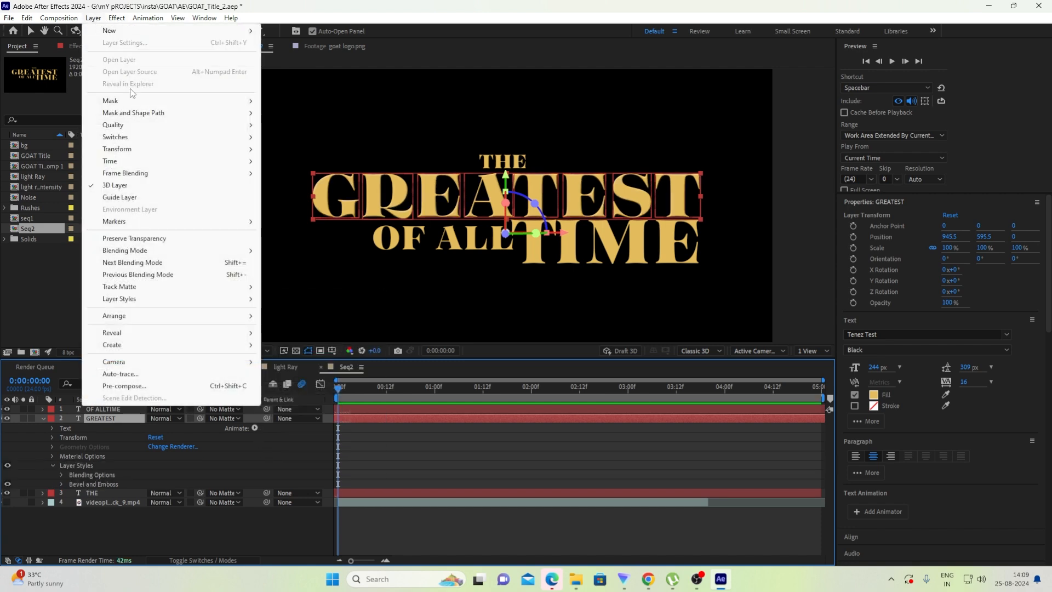
mouse_move(223, 298)
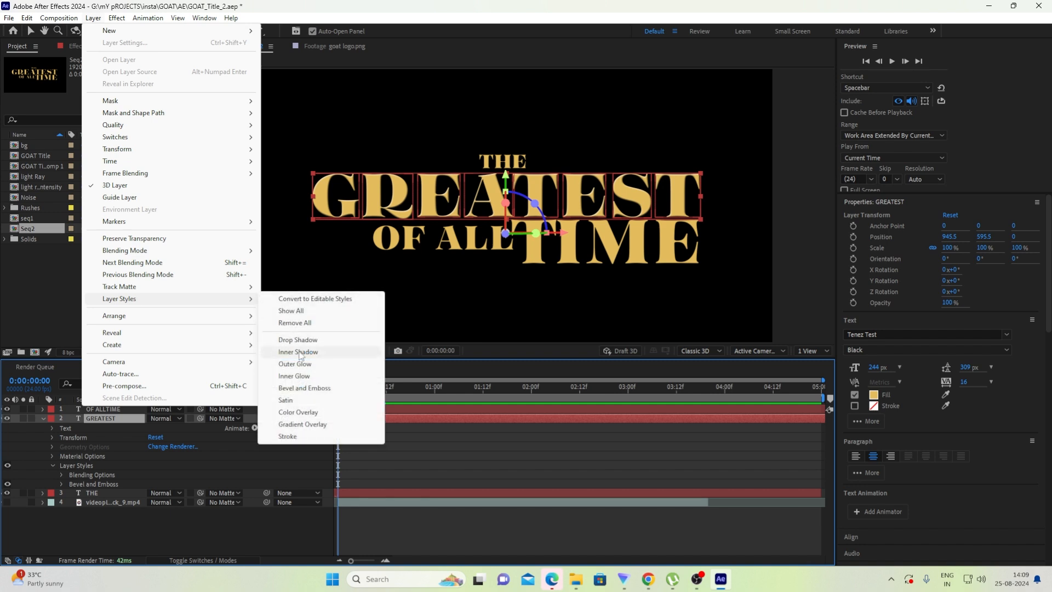
click(294, 375)
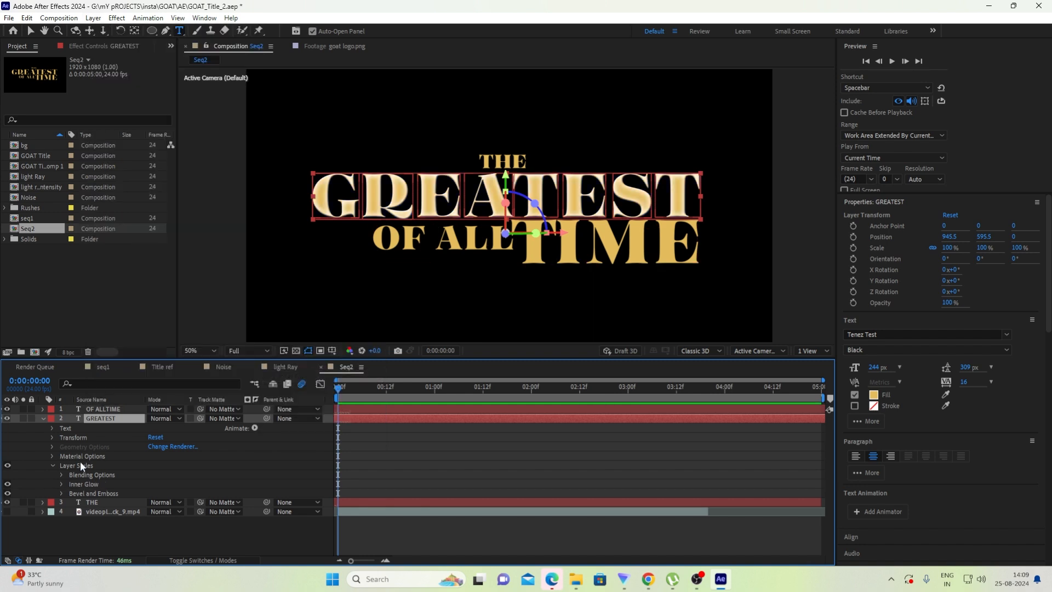
click(61, 485)
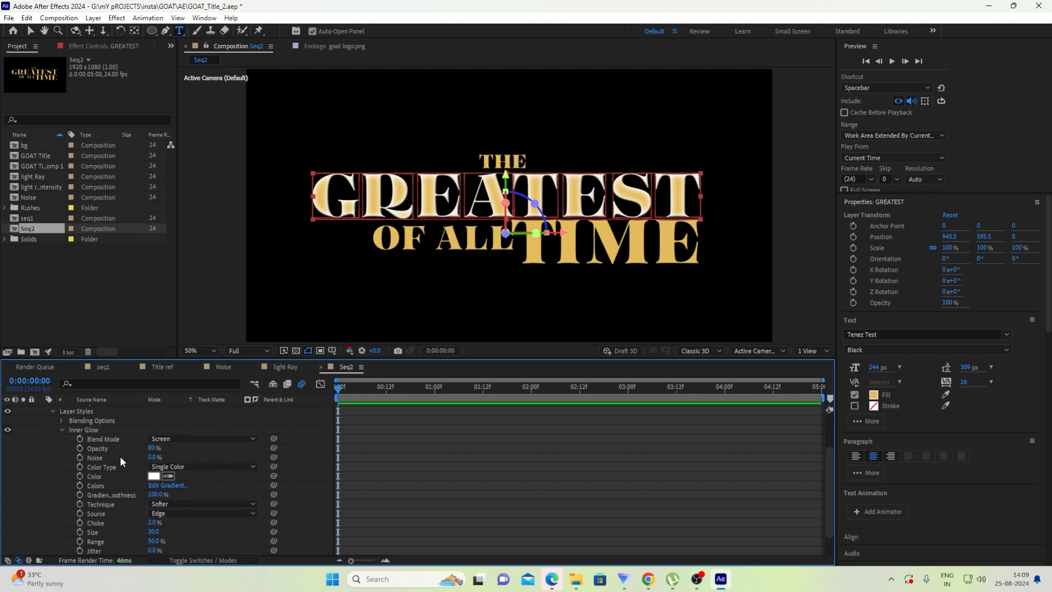
click(154, 475)
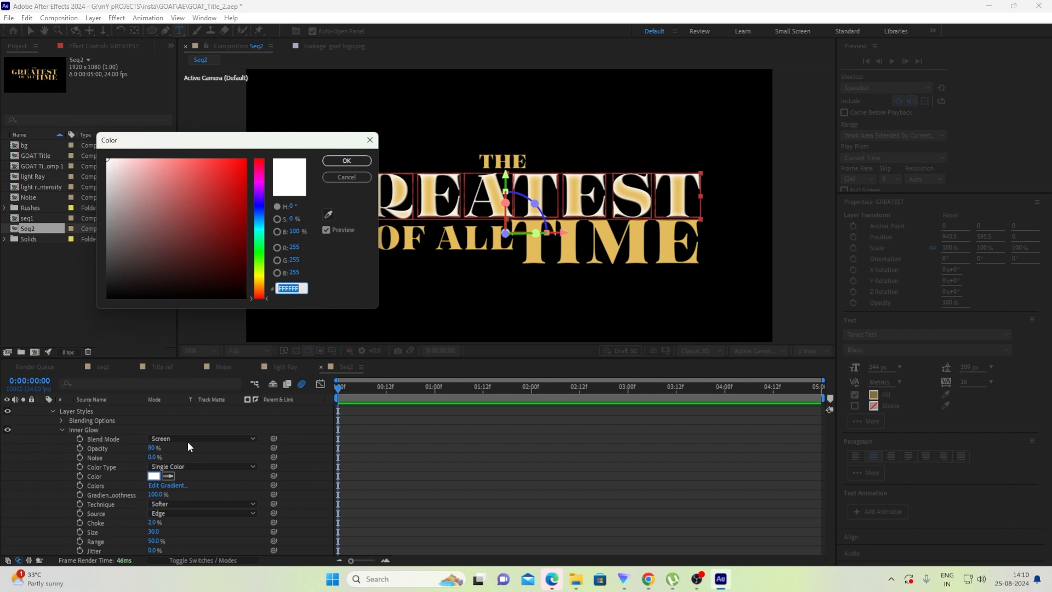
text(0D6440)
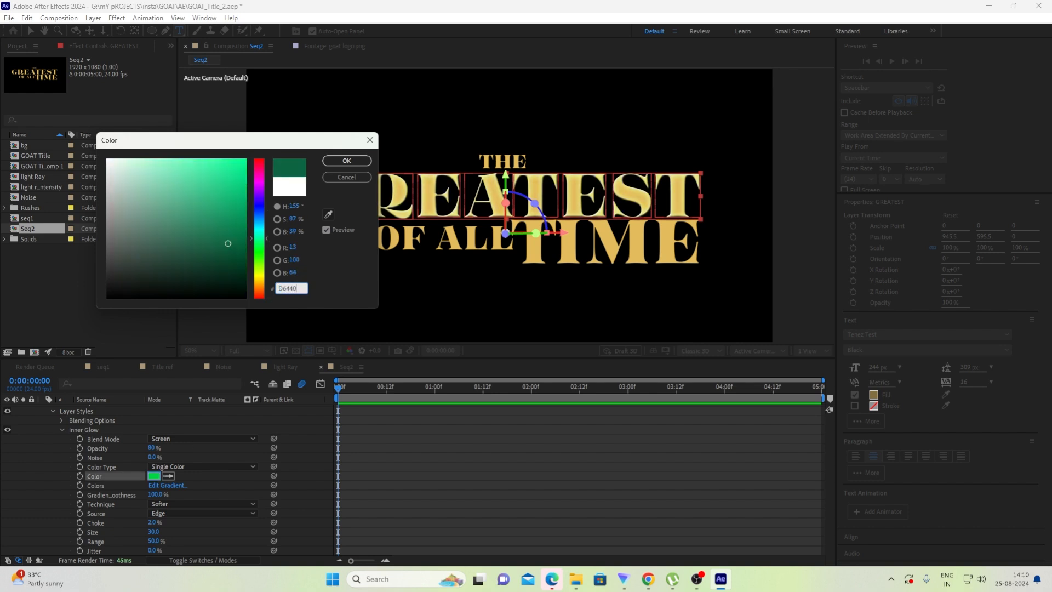
text(0)
key(Return)
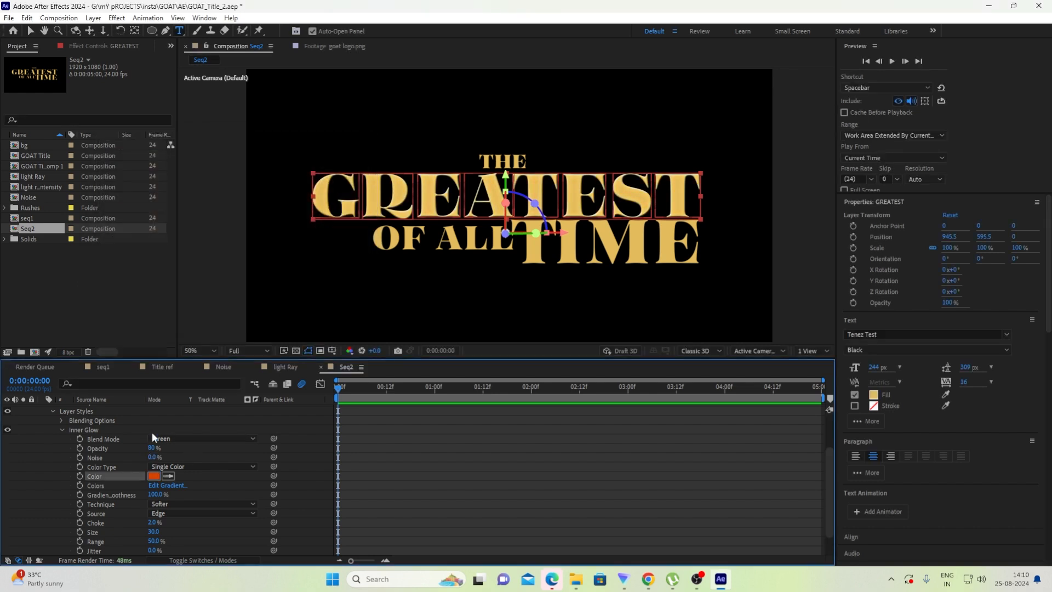
- Set the GREATEST layer's Inner Glow to Normal blend mode, 100% opacity and 15% noise
click(164, 438)
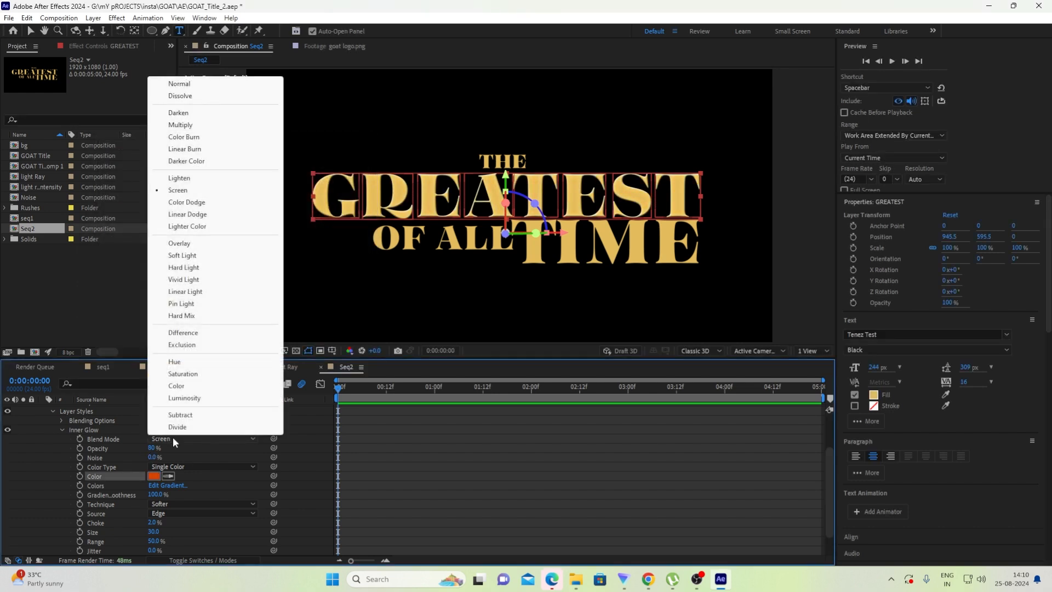
click(205, 86)
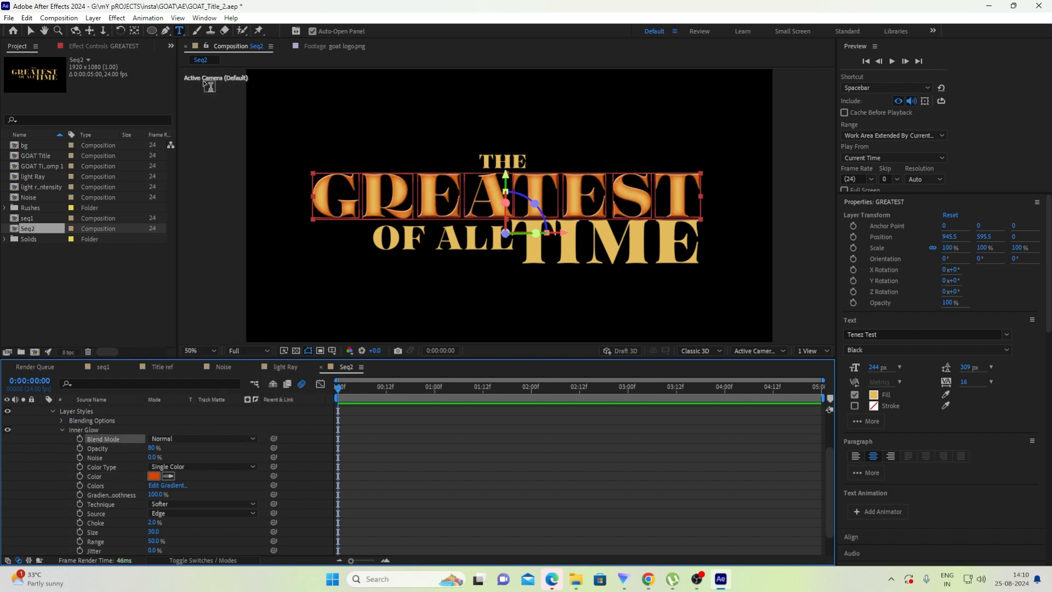
drag(152, 448, 164, 448)
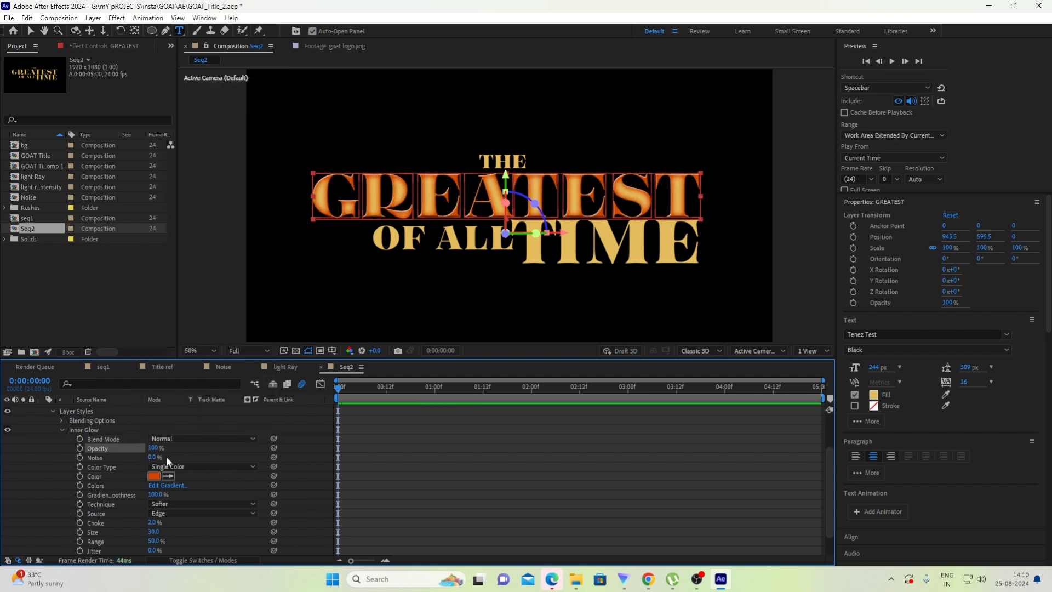
click(152, 457)
text(100)
key(Return)
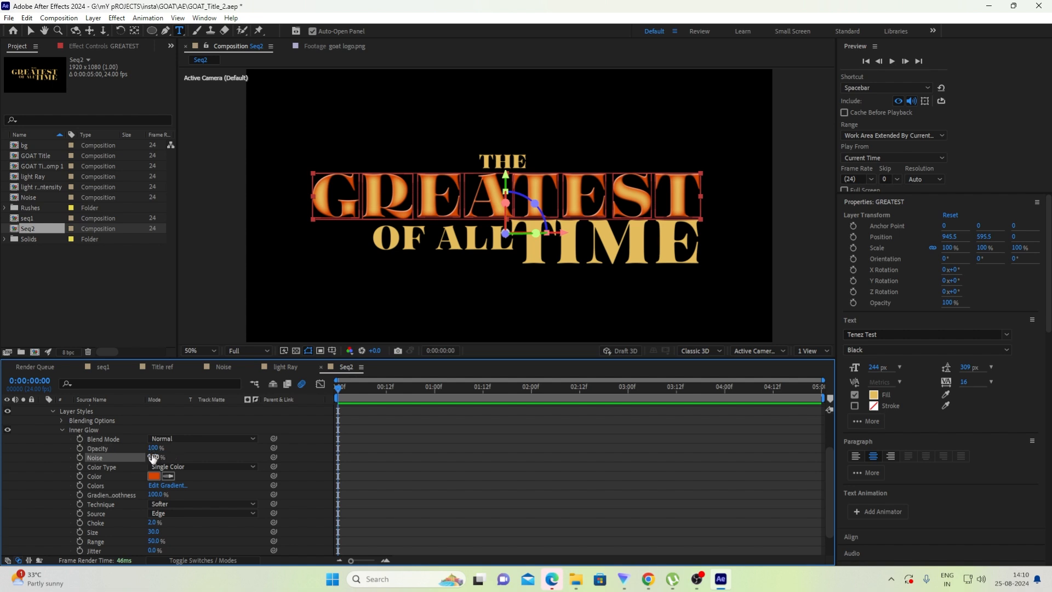
drag(153, 459, 171, 488)
scroll(206, 531, down, 3)
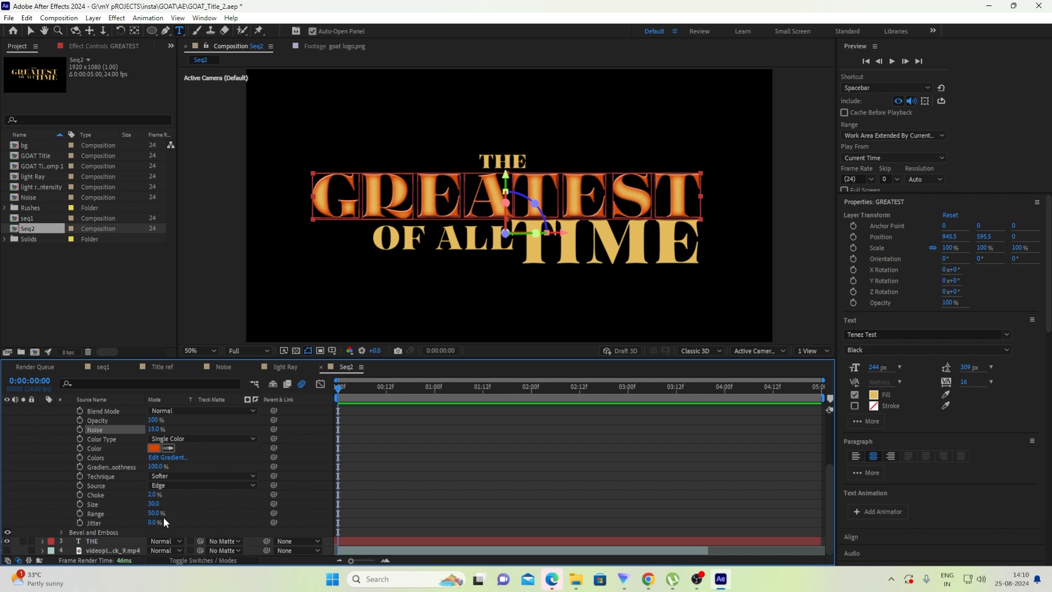
scroll(162, 518, up, 1)
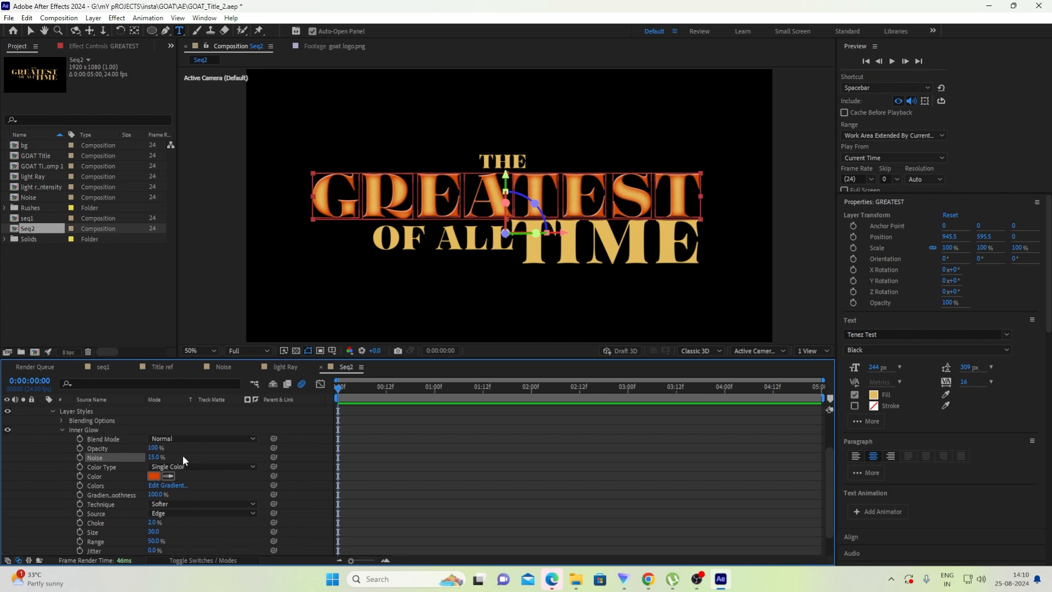
drag(211, 357, 208, 328)
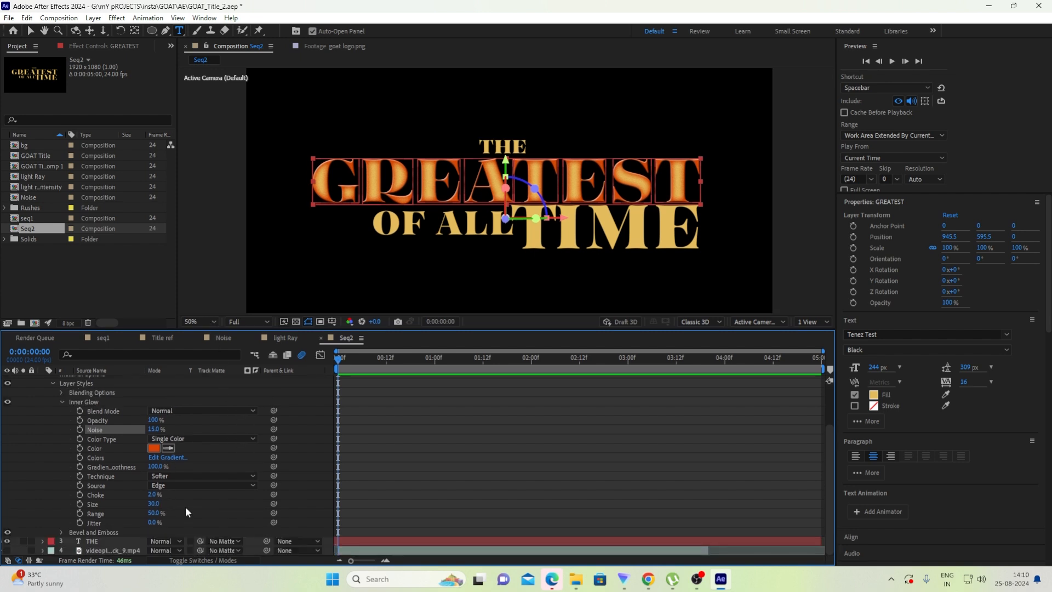
click(185, 506)
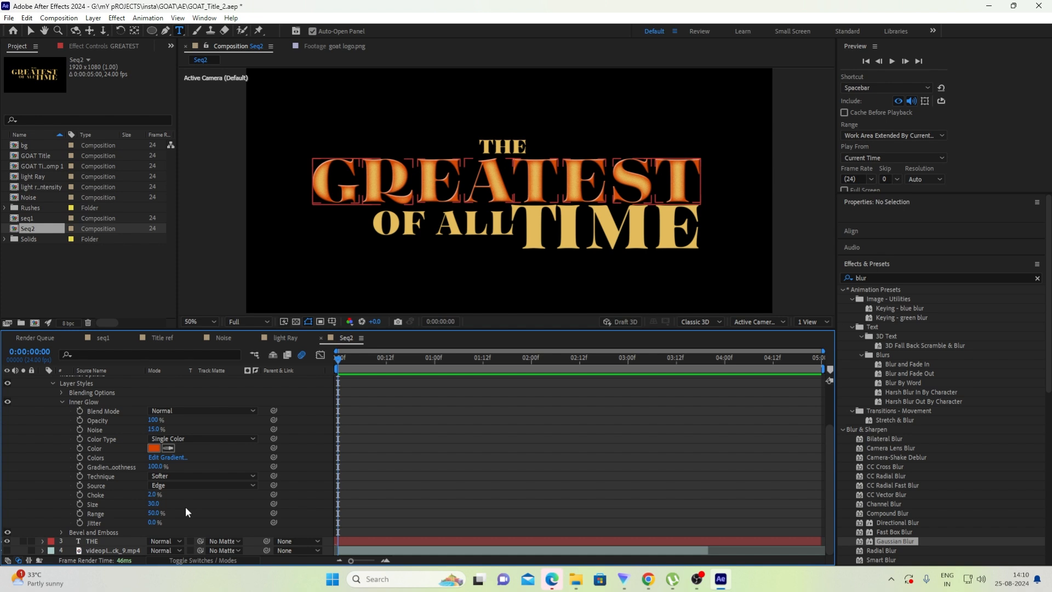
scroll(186, 507, up, 1)
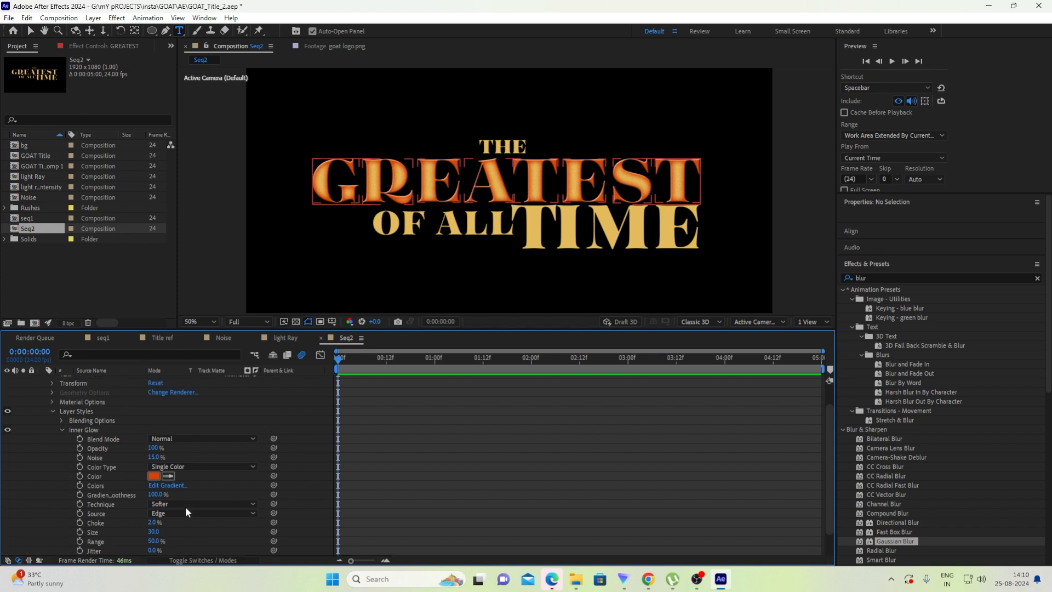
- Copy the Inner Glow and Bevel and Emboss styles from GREATEST onto the THE and OF ALLTIME layers
double_click(99, 433)
shift+click(91, 465)
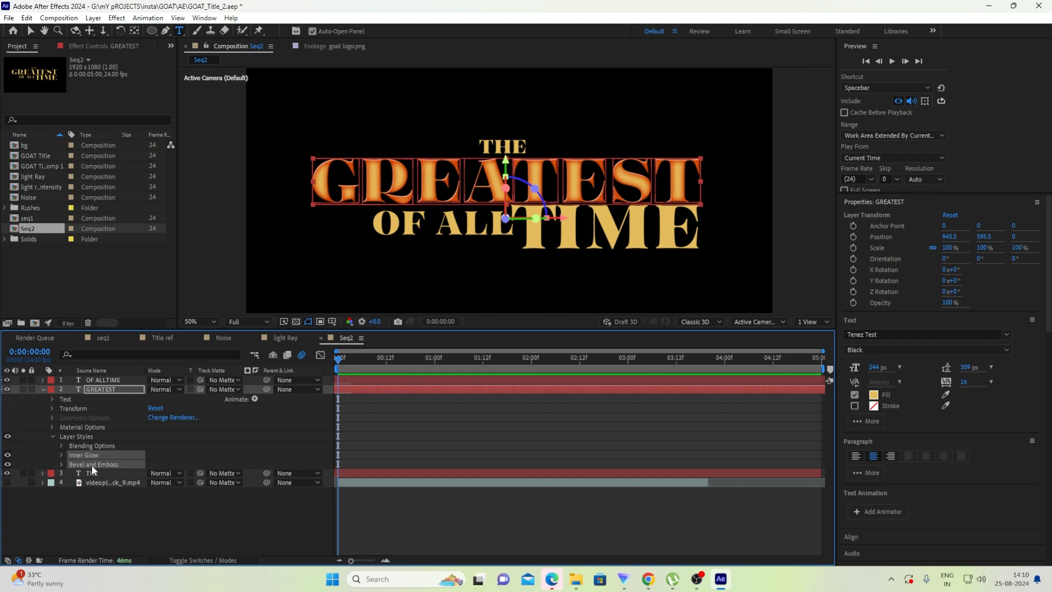
click(114, 472)
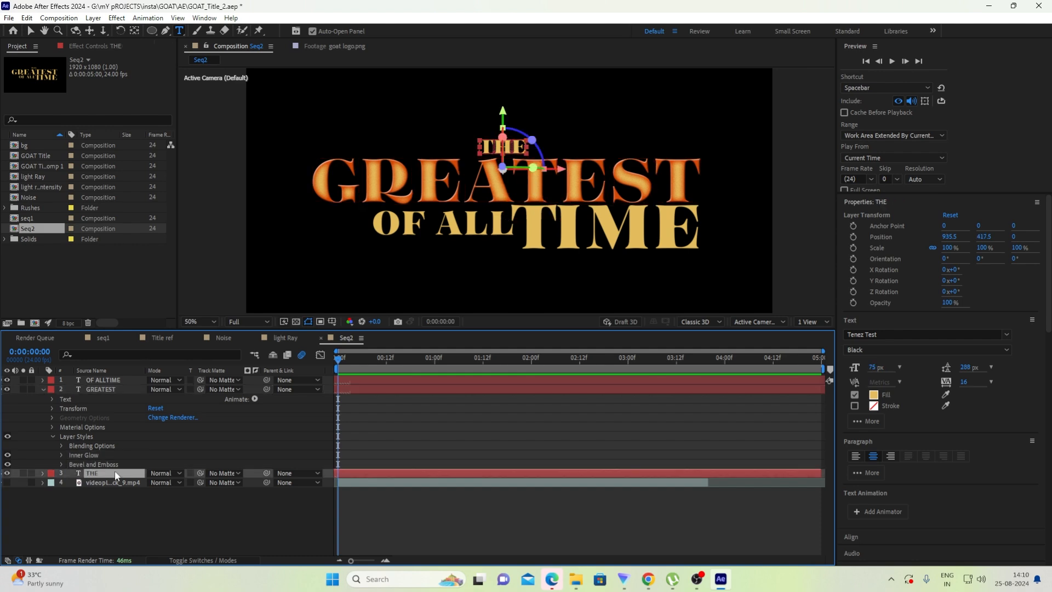
key(ctrl+v)
click(111, 379)
key(ctrl+v)
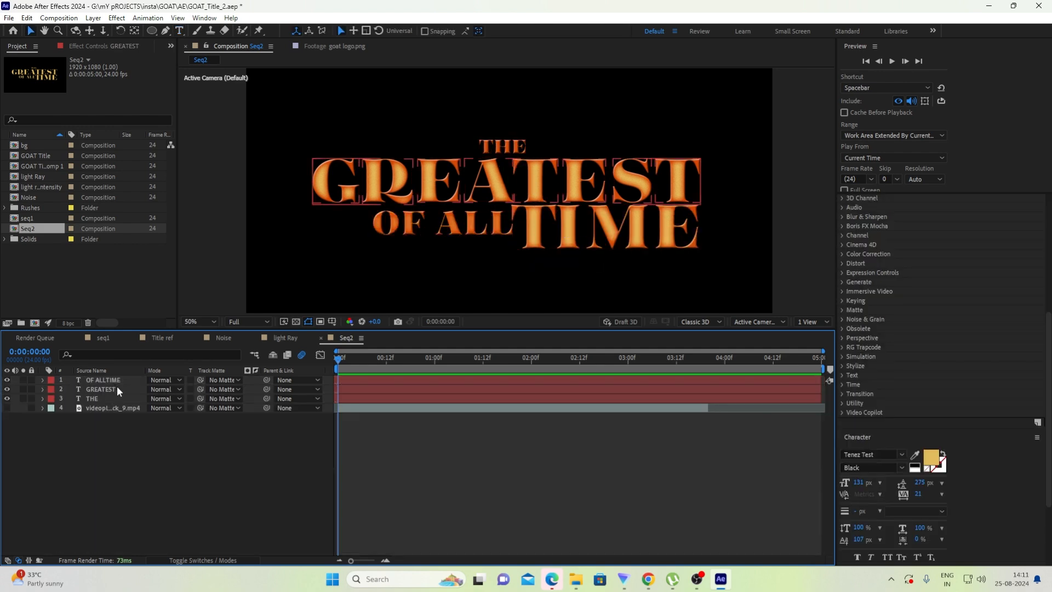
- Apply the 3D Basic Position Z Cascade text animation preset to the GREATEST layer at the composition's start
click(117, 388)
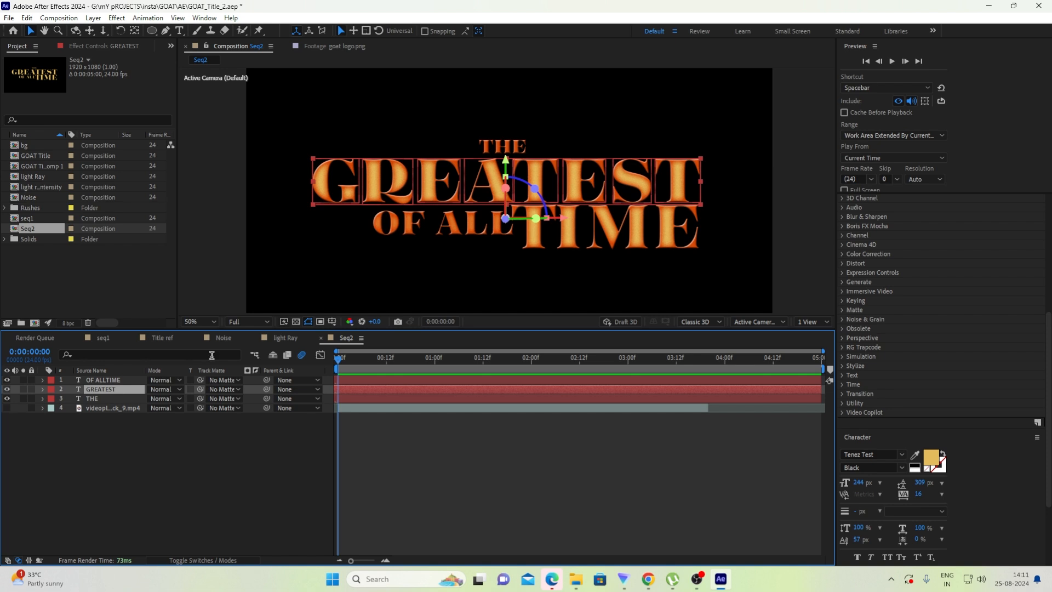
scroll(914, 289, up, 2)
click(914, 289)
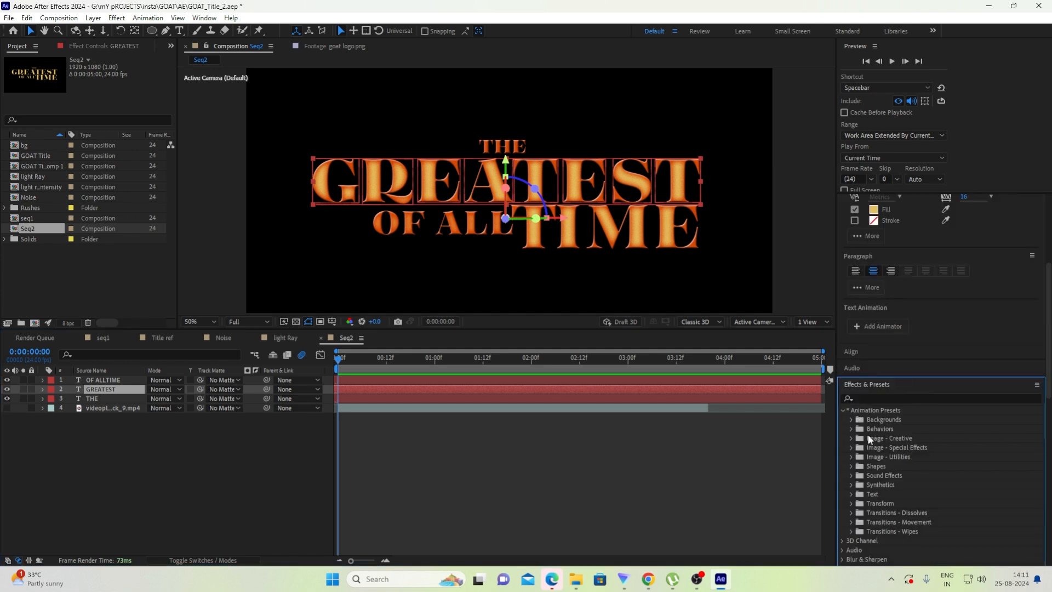
click(851, 494)
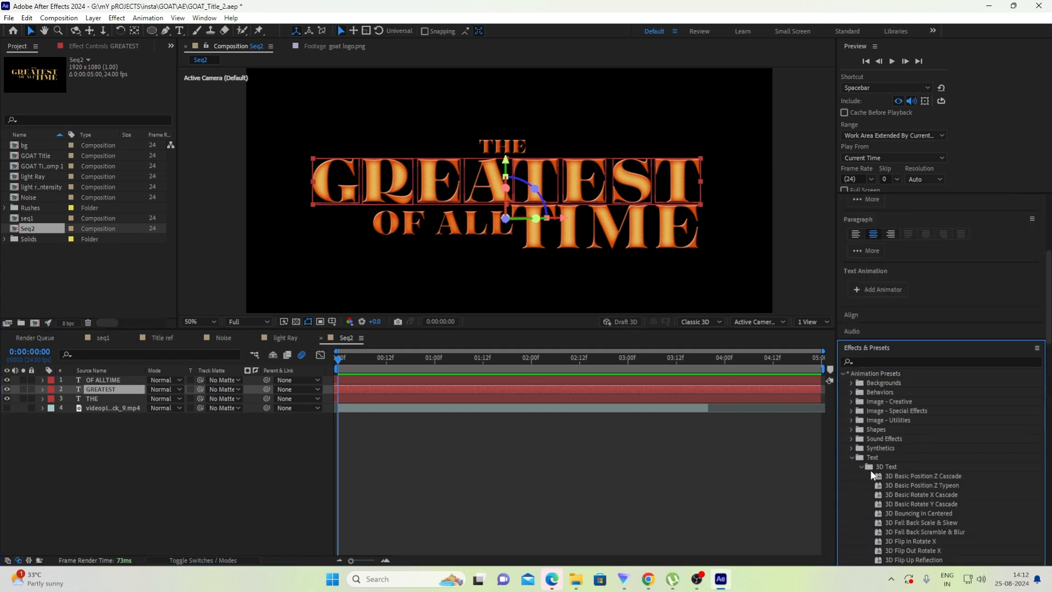
double_click(904, 476)
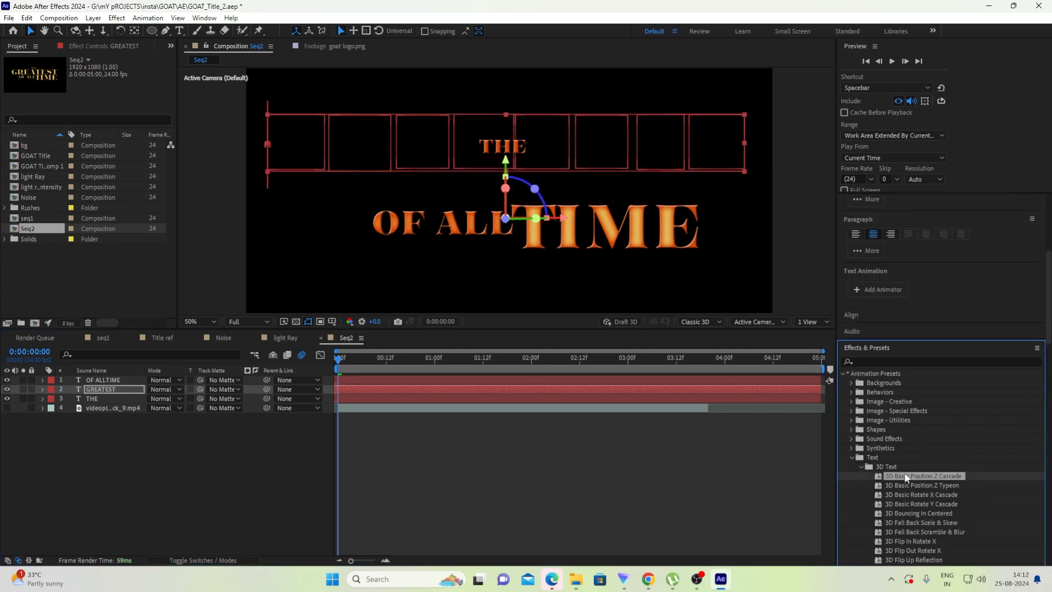
- Set the Z position of the GREATEST layer's text animator to 4000
click(42, 389)
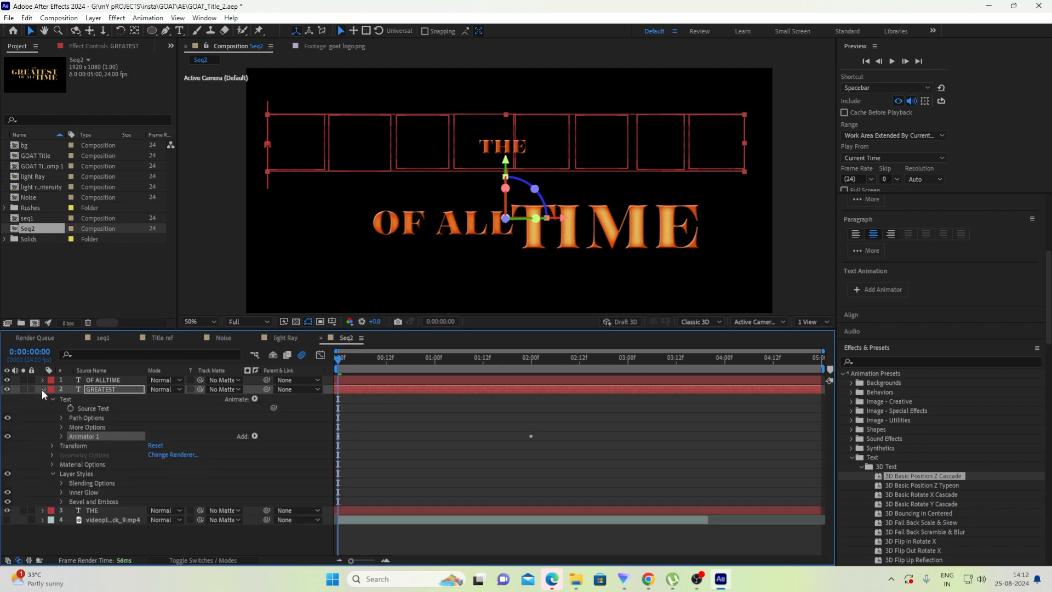
click(62, 436)
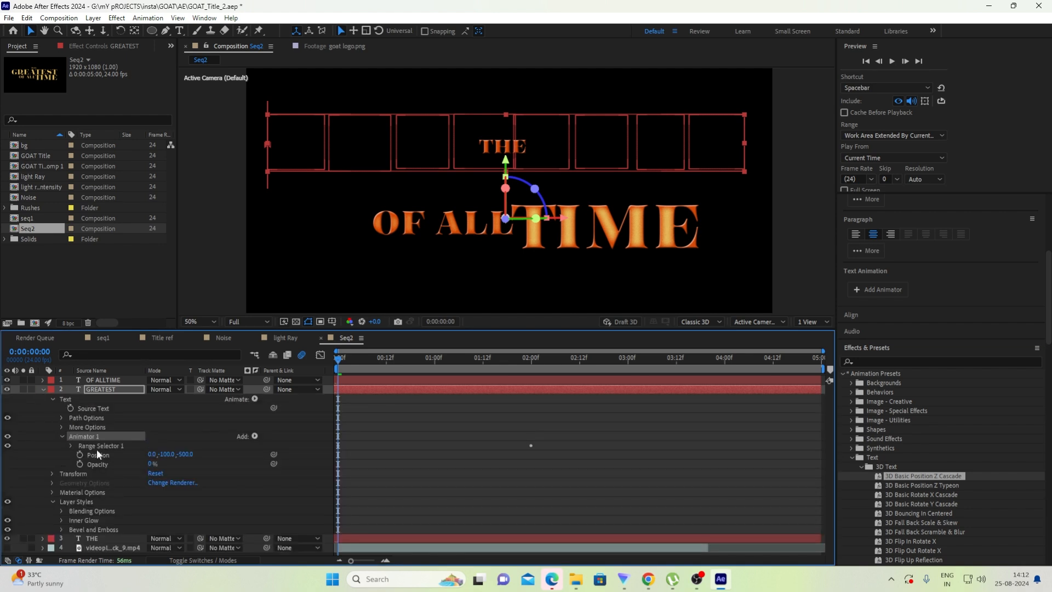
click(191, 457)
text(4000)
key(Return)
click(388, 384)
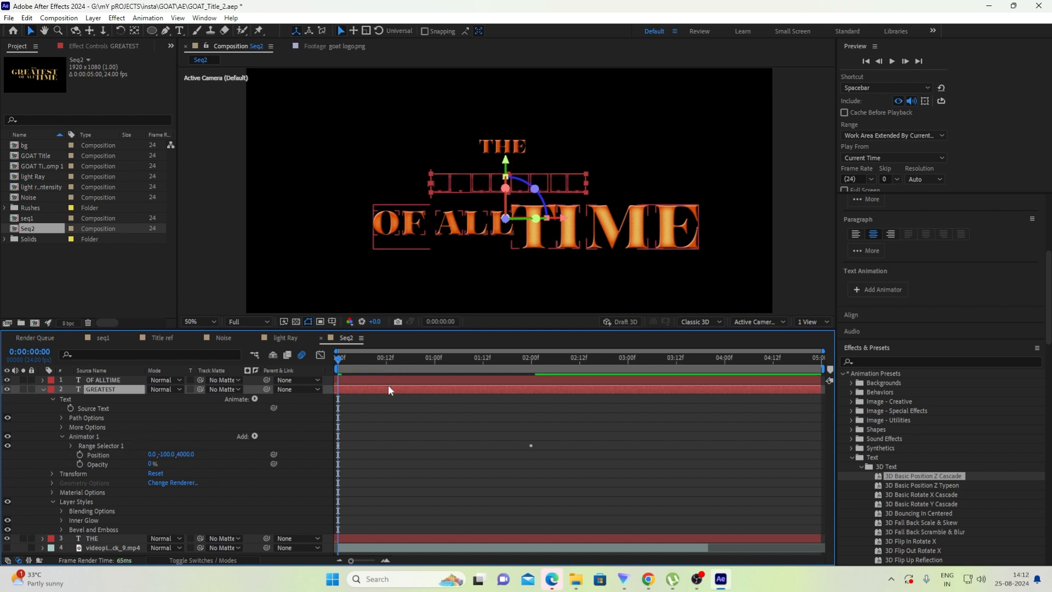
- Speed up the GREATEST cascade by moving the range selector's ending Offset keyframe to about frame 11, and preview the animation
key(u)
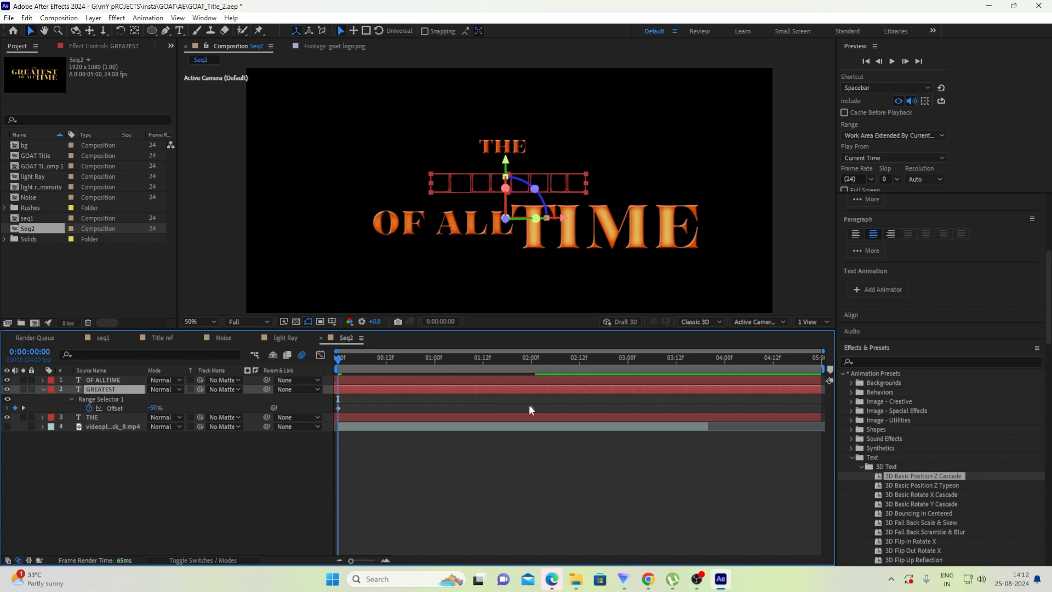
drag(529, 407, 383, 407)
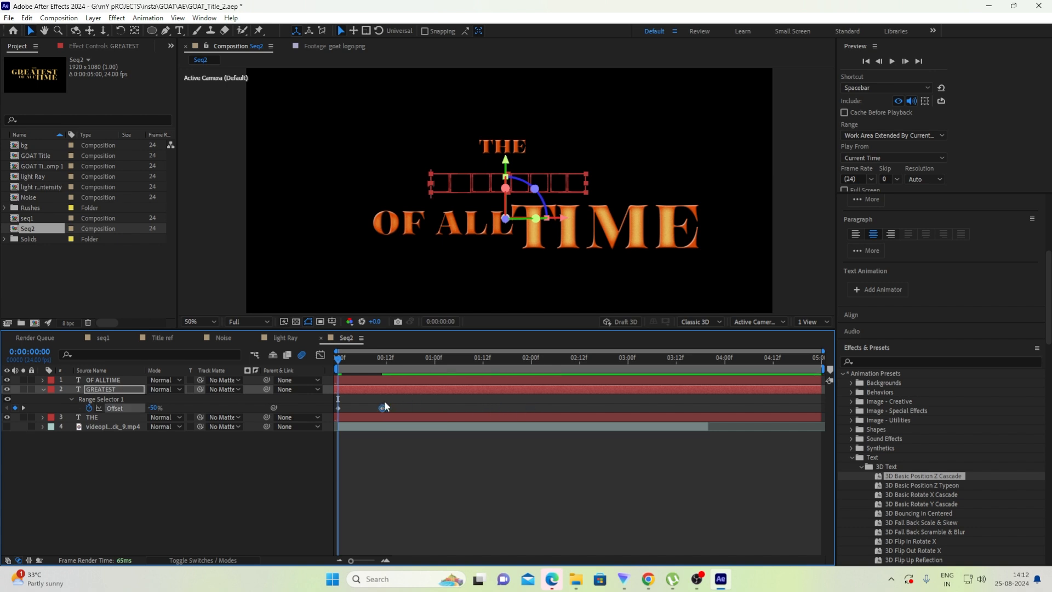
key(space)
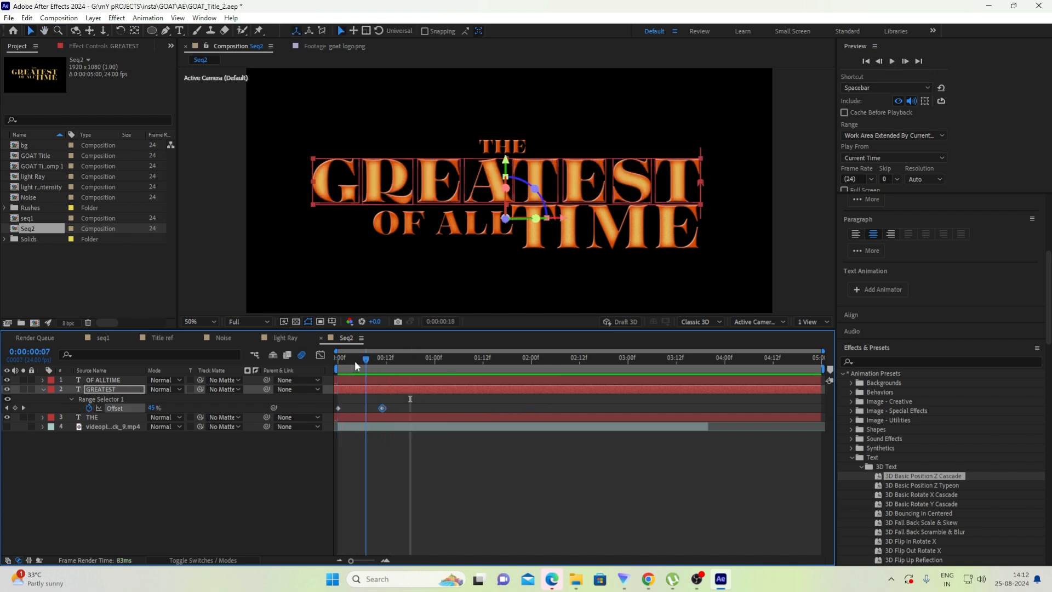
drag(355, 362, 321, 364)
key(space)
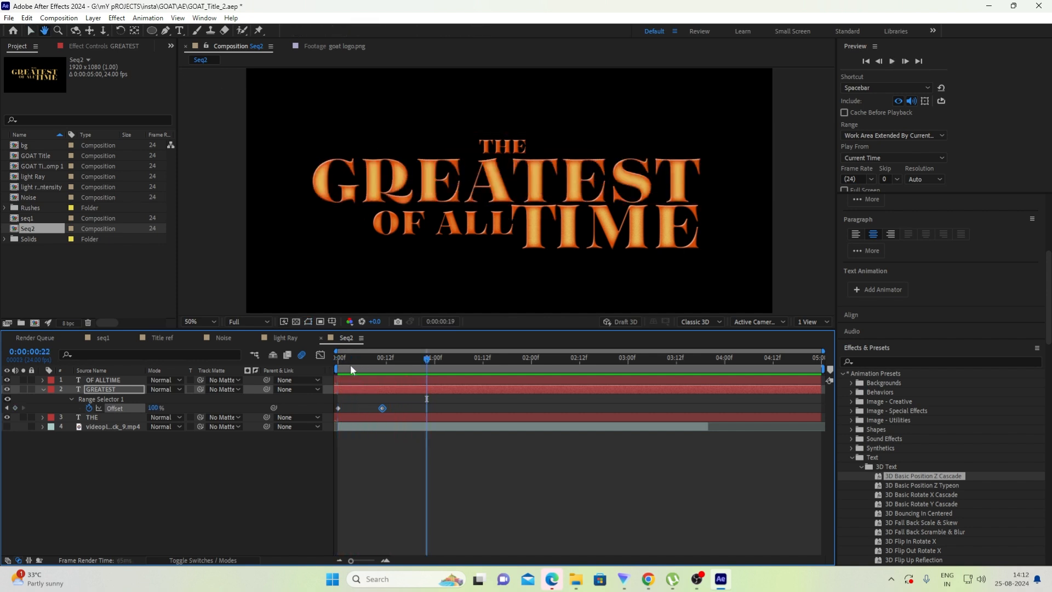
drag(350, 364, 270, 365)
key(space)
key(space)
drag(342, 361, 272, 358)
key(space)
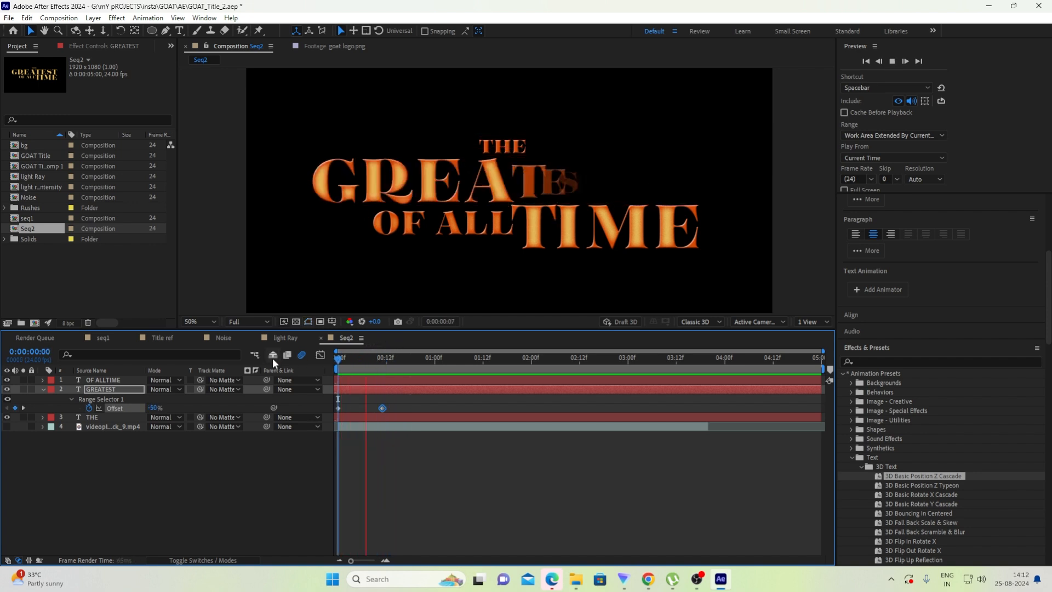
- Tighten the GREATEST cascade by moving its ending Offset keyframe to frame 8, and preview the animation from the start
key(space)
click(365, 396)
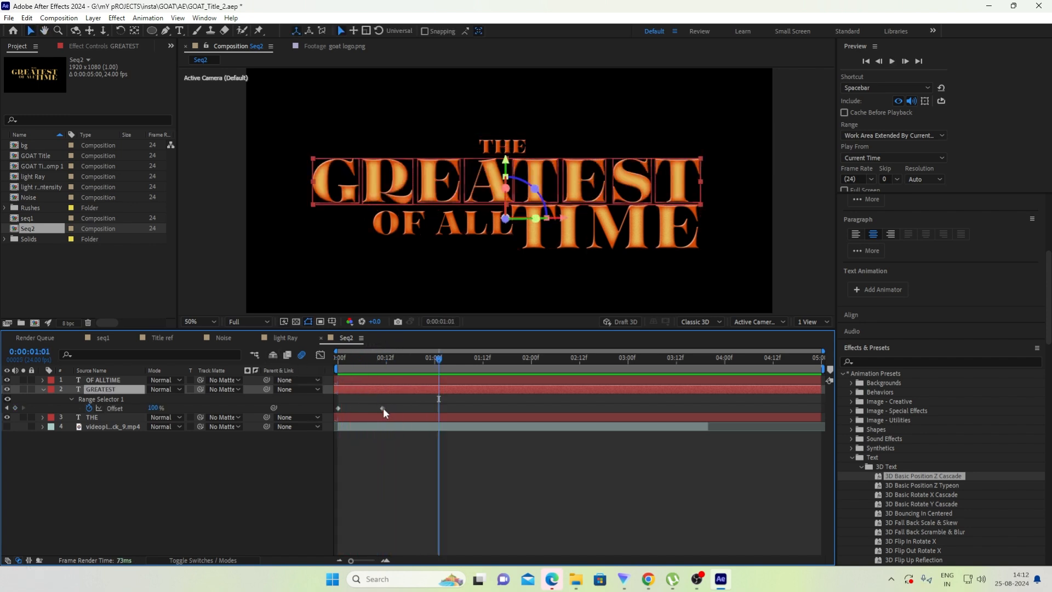
drag(382, 407, 370, 408)
key(Home)
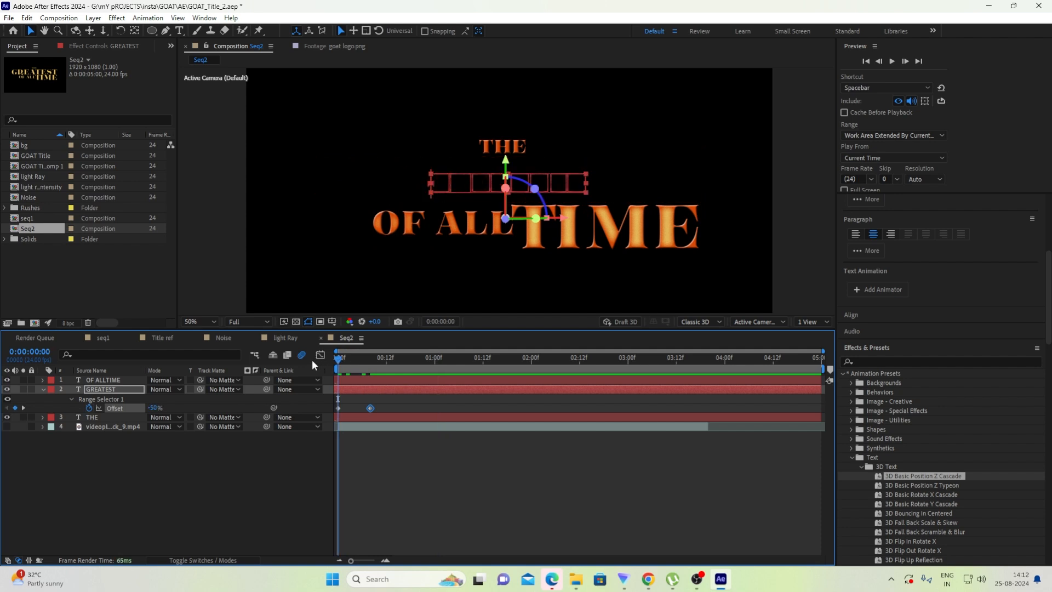
key(space)
key(space)
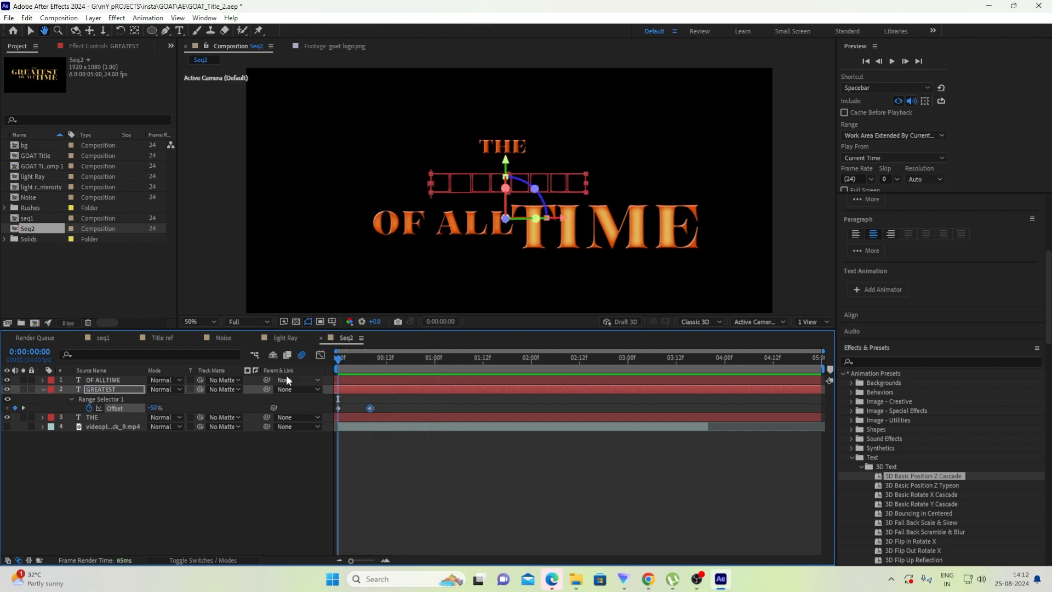
- Apply the 3D Basic Position Z Cascade text preset to the OF ALLTIME layer at the composition's start
click(105, 379)
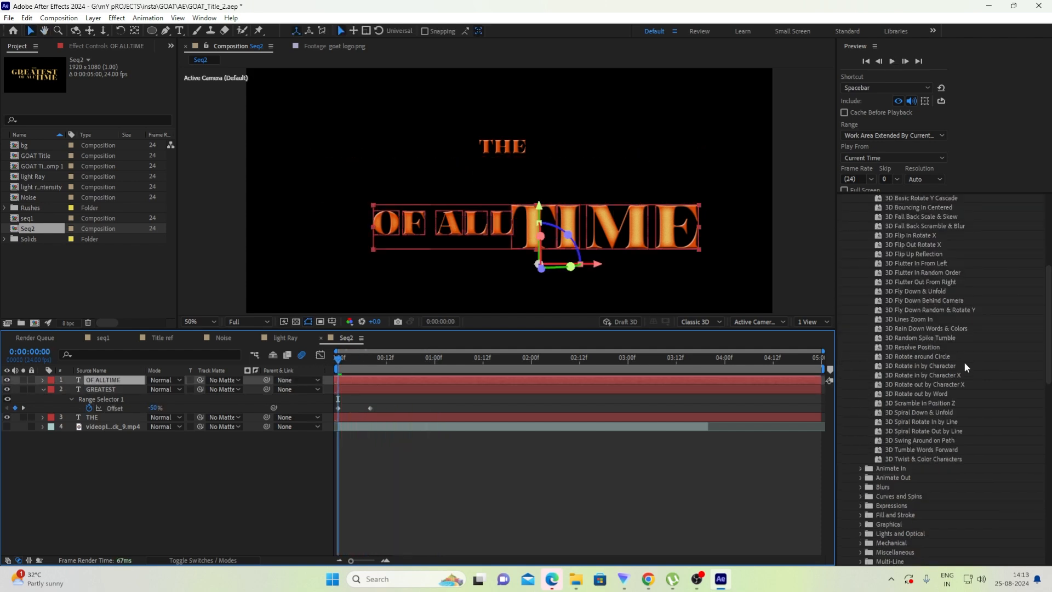
scroll(965, 362, up, 4)
double_click(920, 282)
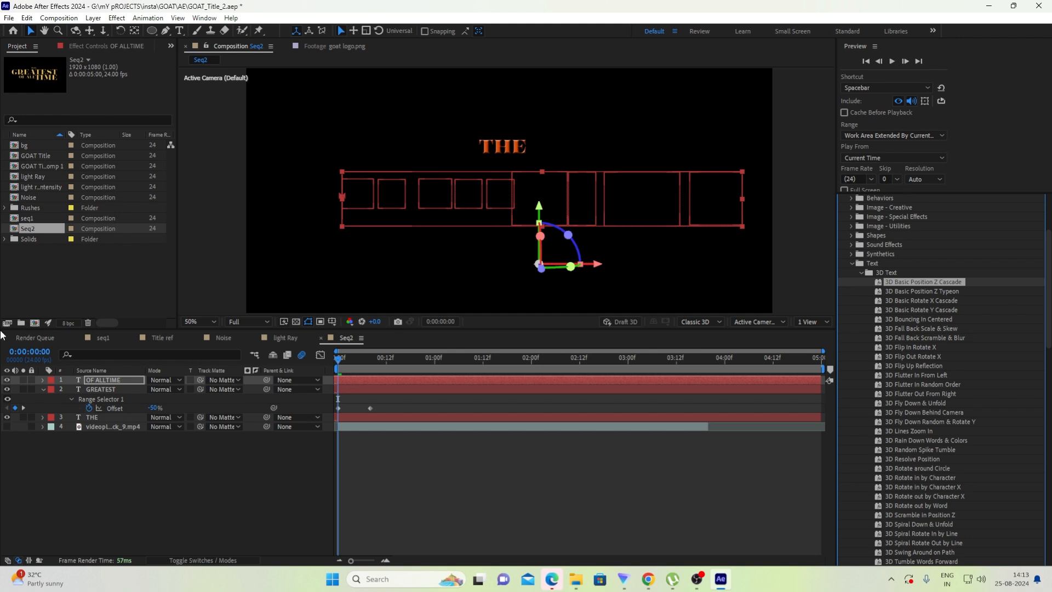
- Set the Z position of the OF ALLTIME layer's text animator to 4000
click(43, 380)
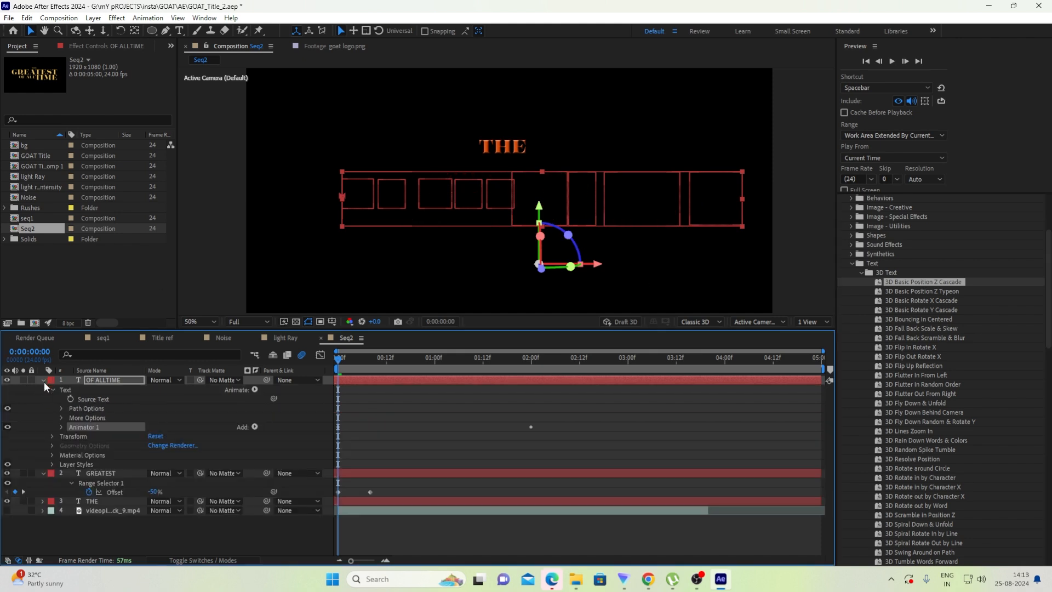
click(62, 427)
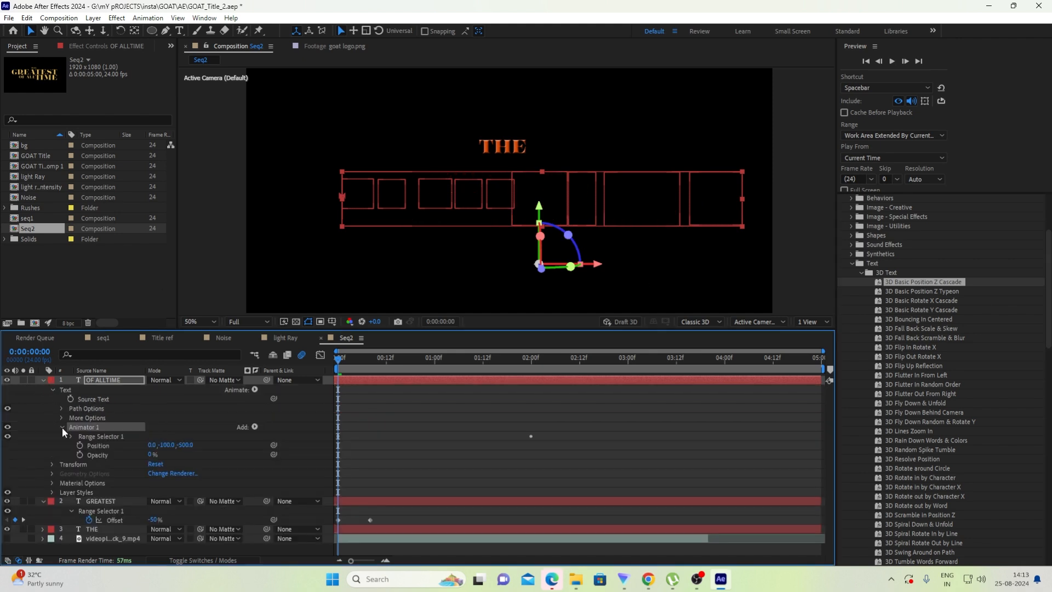
click(188, 444)
text(400)
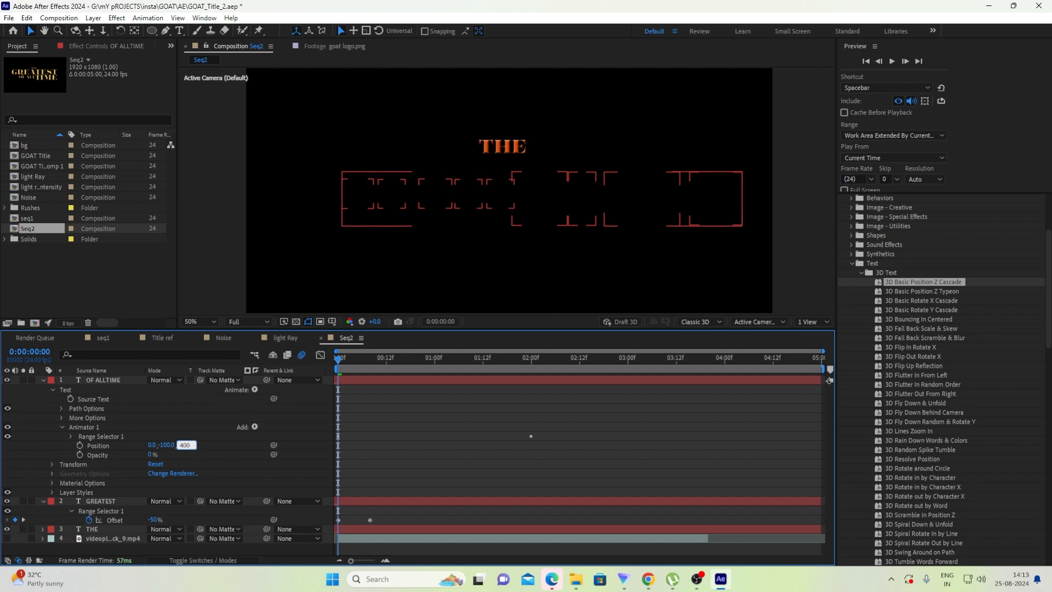
text(0)
key(Return)
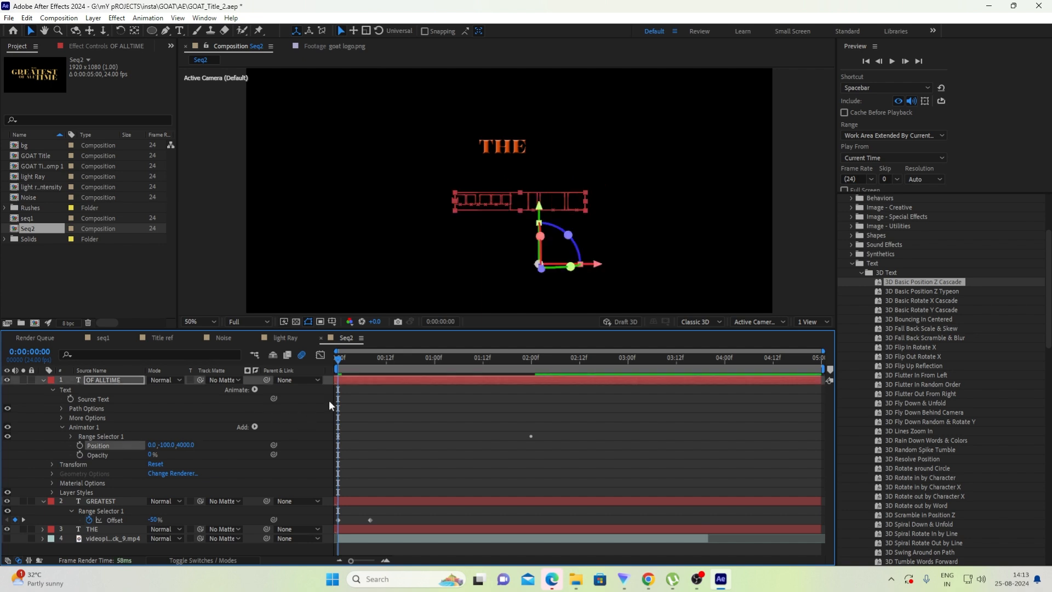
- Move the OF ALLTIME layer's ending Offset keyframe to frame 8, in line with the GREATEST layer's ending keyframe
key(u)
drag(351, 360, 370, 364)
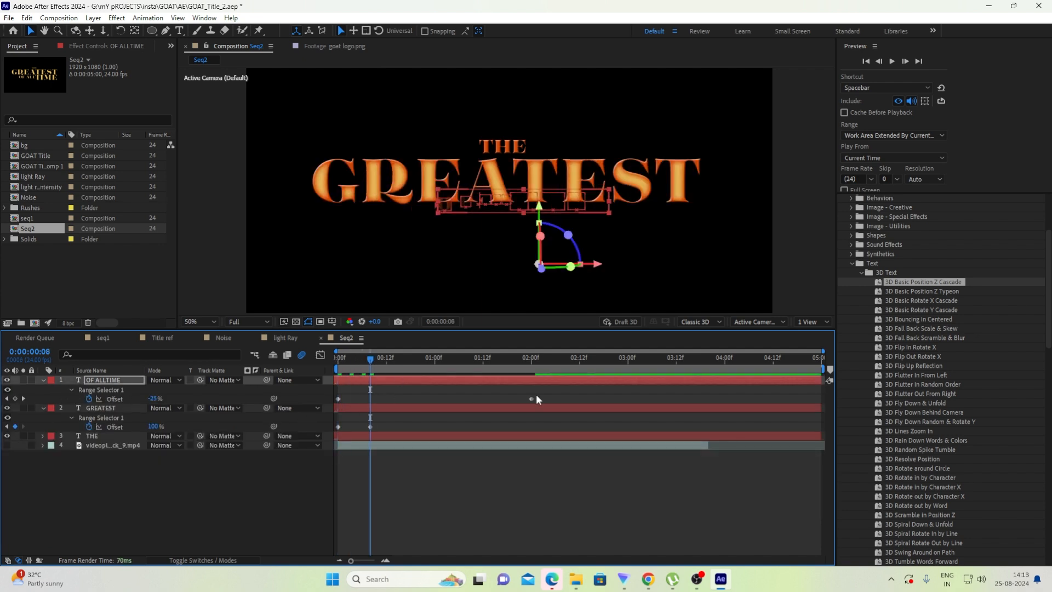
drag(531, 399, 370, 399)
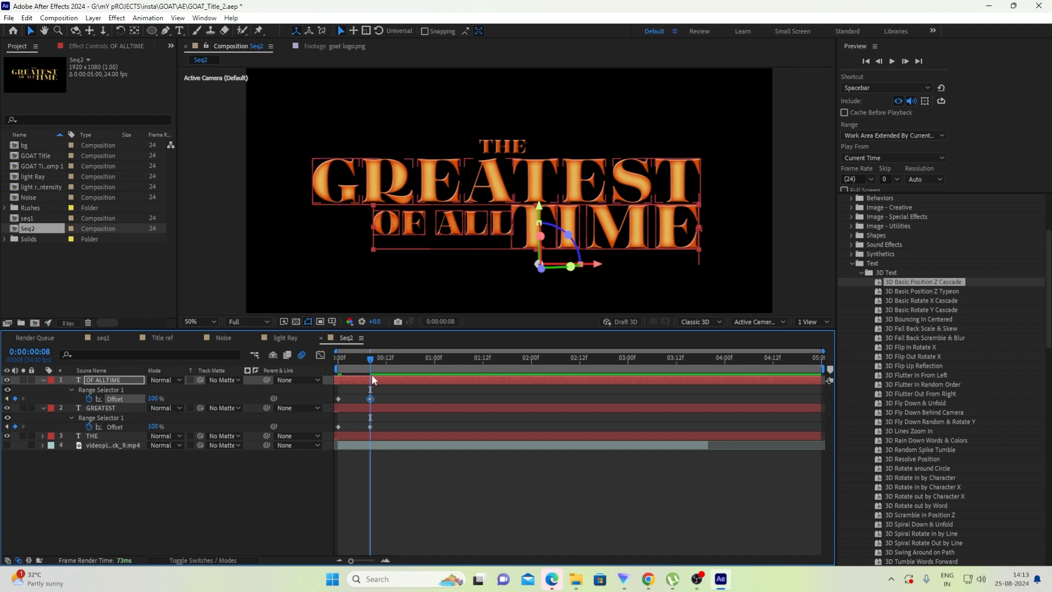
- Check the letter timing in the Title ref composition and apply the 3D Basic Position Z Cascade preset to Seq2's THE layer
click(162, 338)
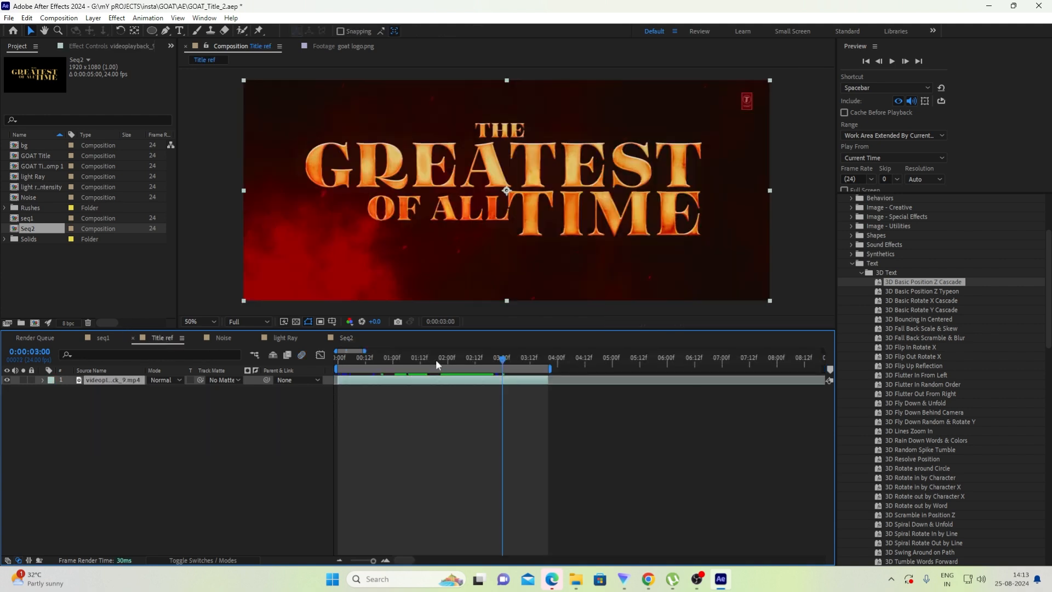
mouse_move(434, 359)
mouse_down()
mouse_move(424, 354)
mouse_move(452, 349)
mouse_up()
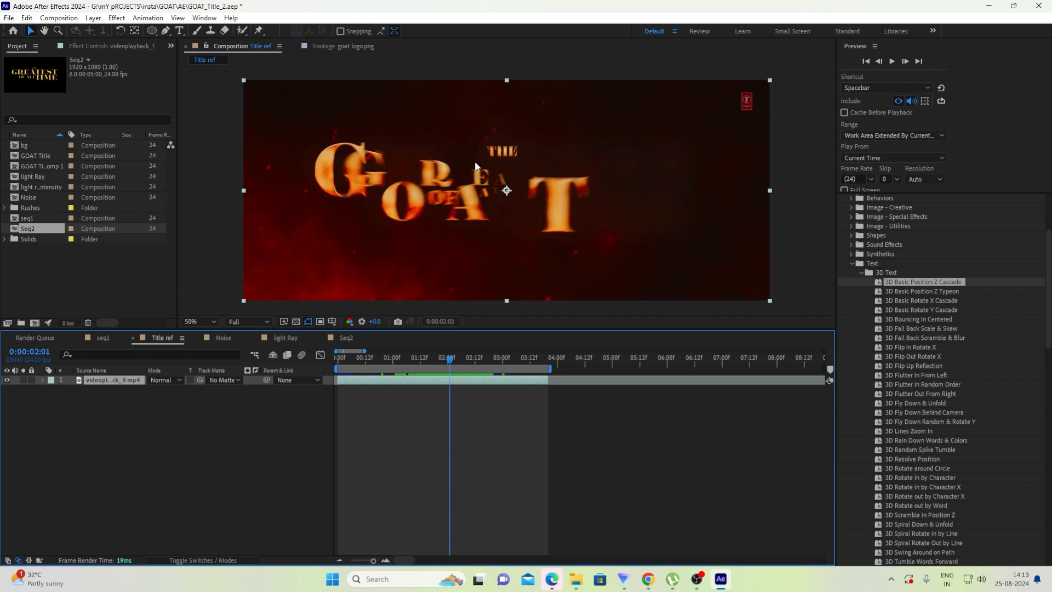
drag(451, 360, 459, 353)
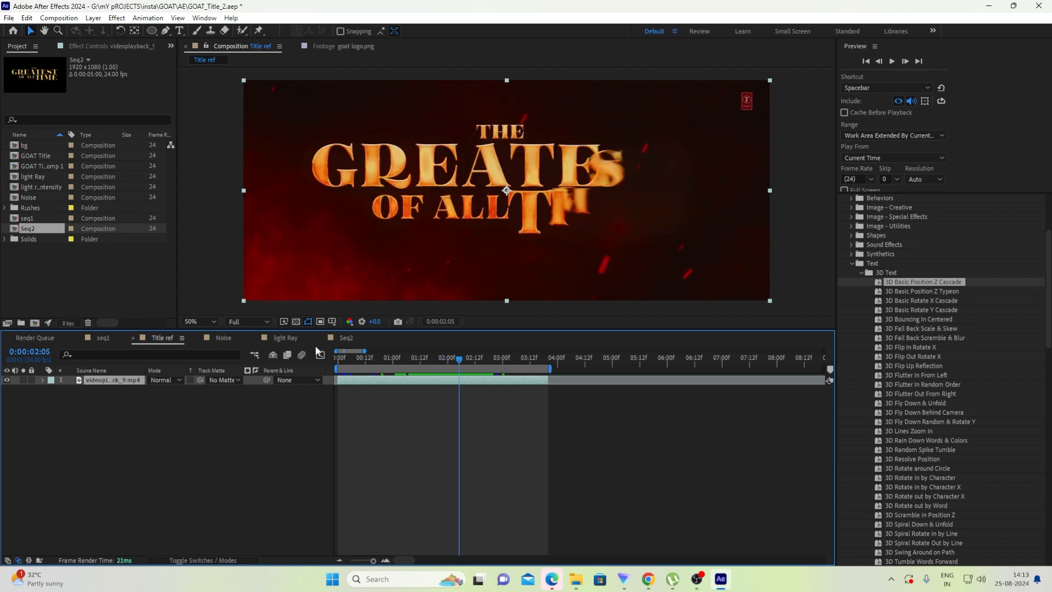
click(347, 338)
click(114, 435)
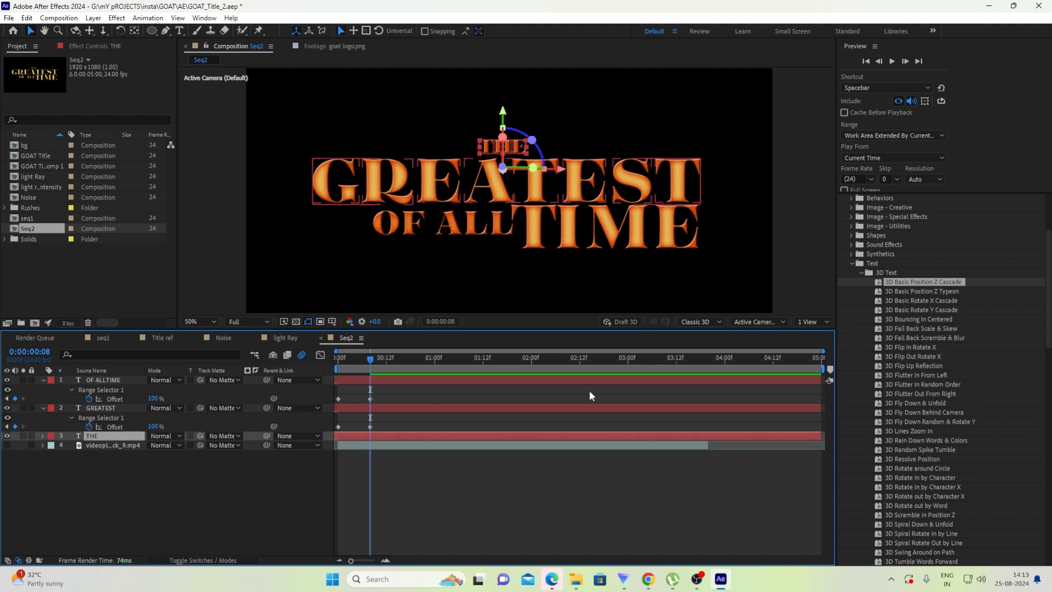
click(949, 285)
double_click(949, 285)
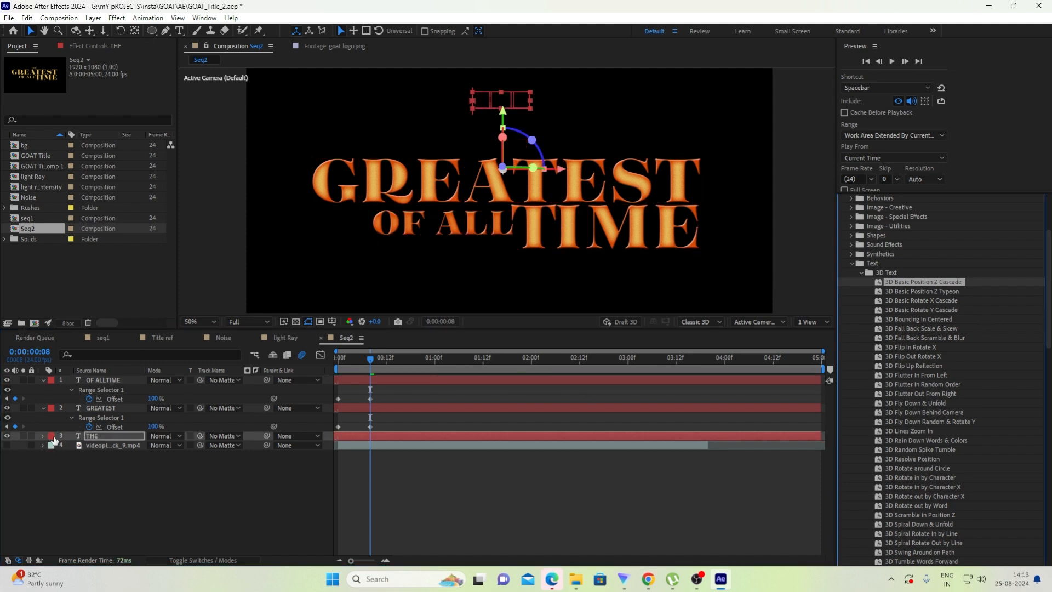
- Set the THE layer's range selector to be based on Words in its advanced options
click(45, 440)
click(44, 437)
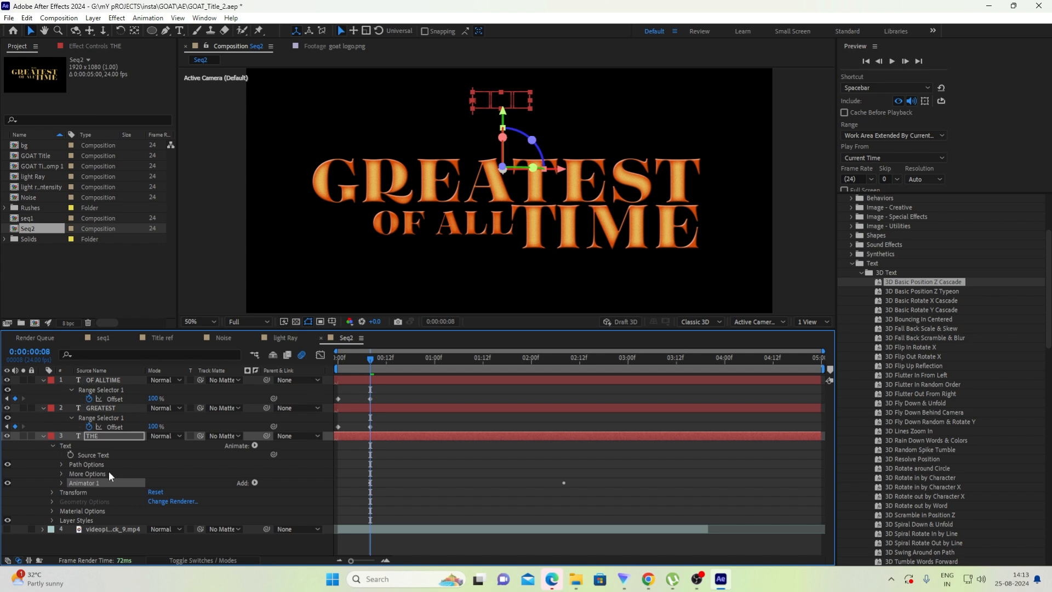
click(62, 482)
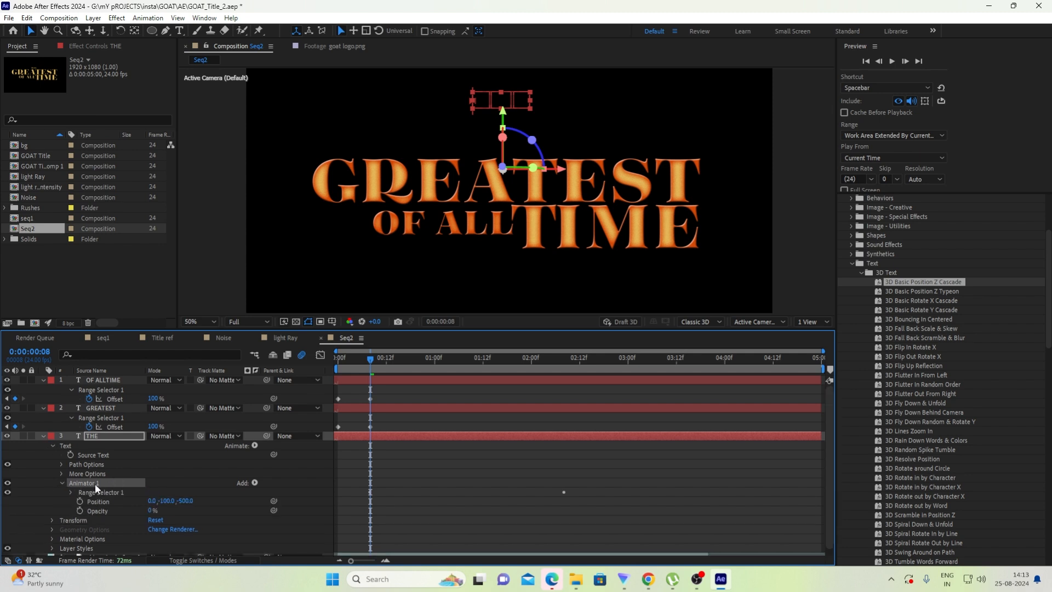
click(71, 493)
scroll(74, 492, down, 2)
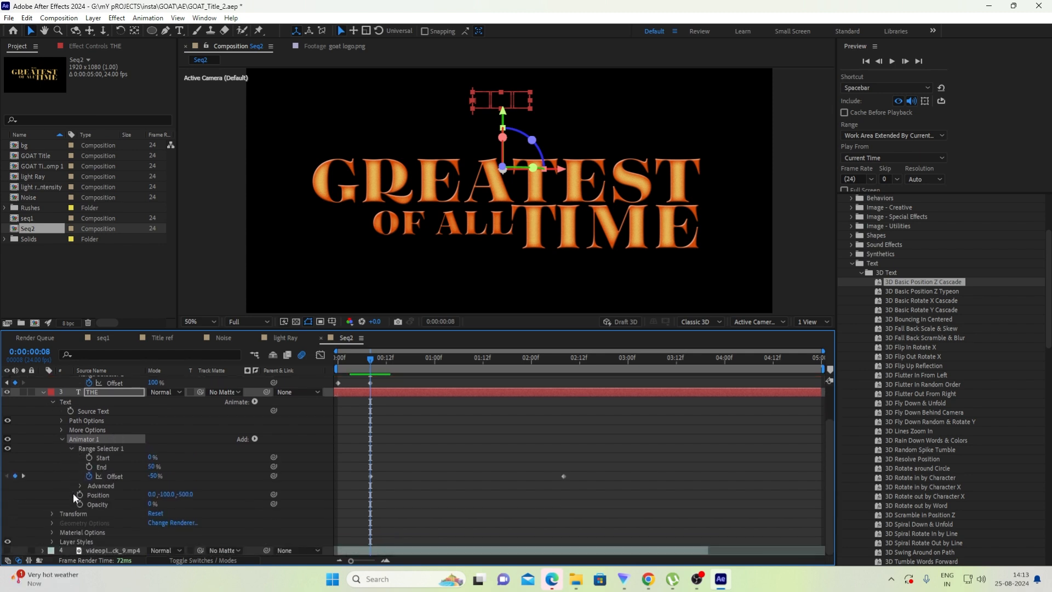
click(81, 485)
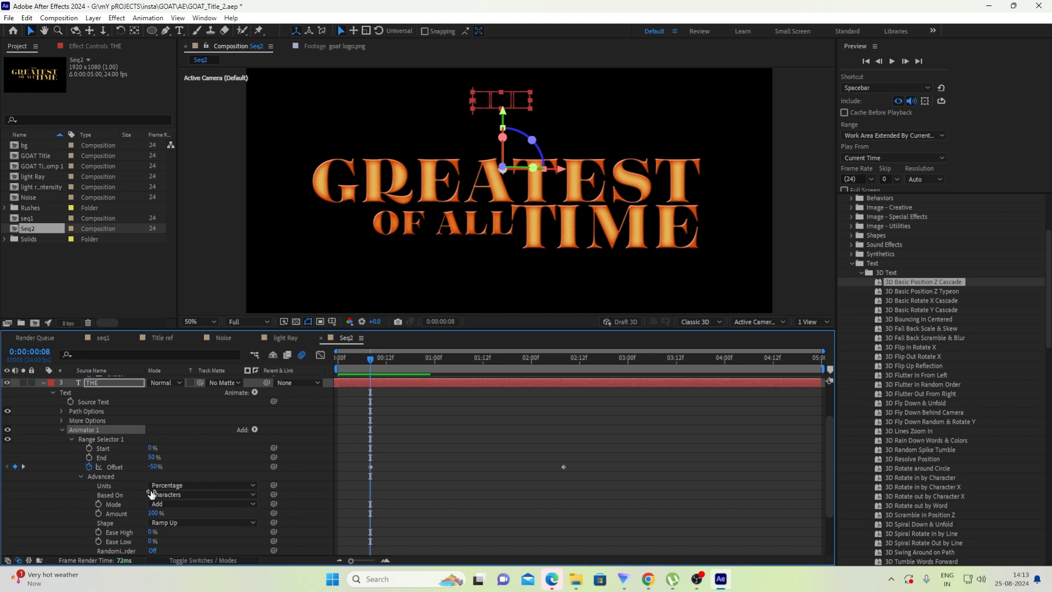
click(184, 495)
click(195, 532)
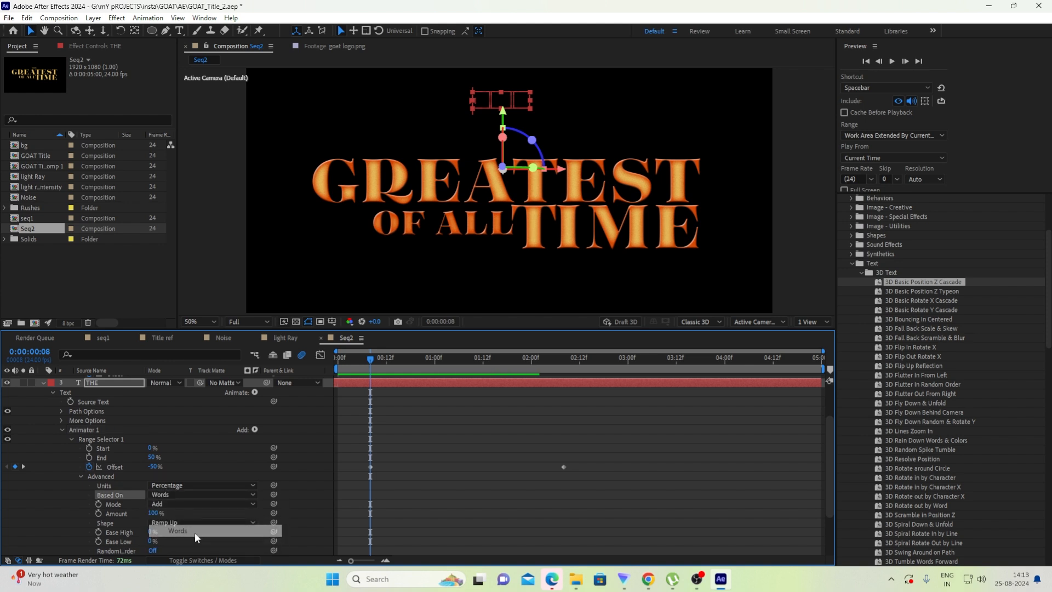
- Move the THE layer's Offset keyframes so they start at frame 0 and end at about frame 4
key(u)
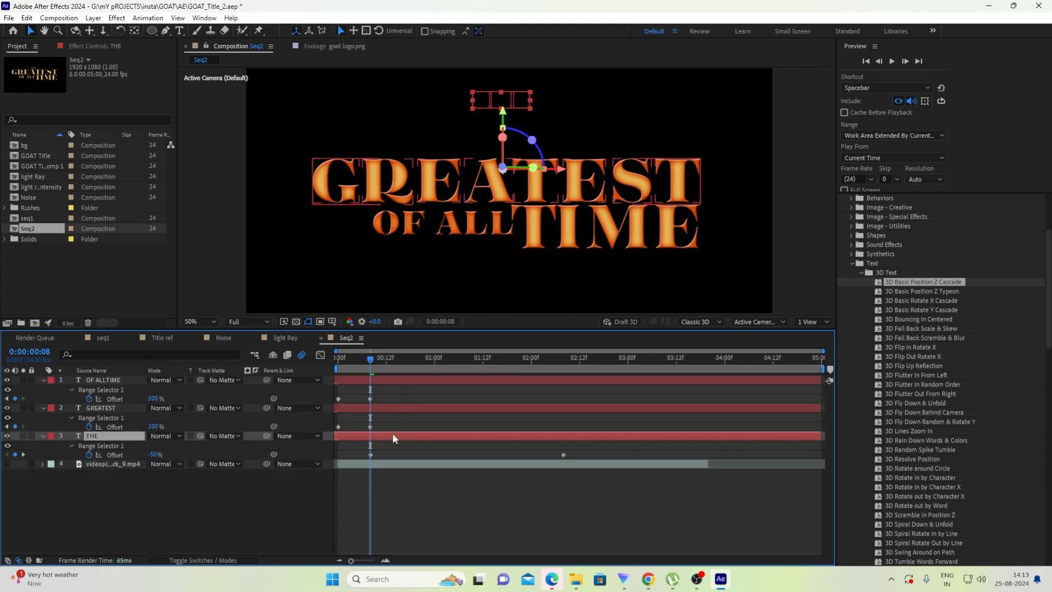
drag(371, 454, 339, 464)
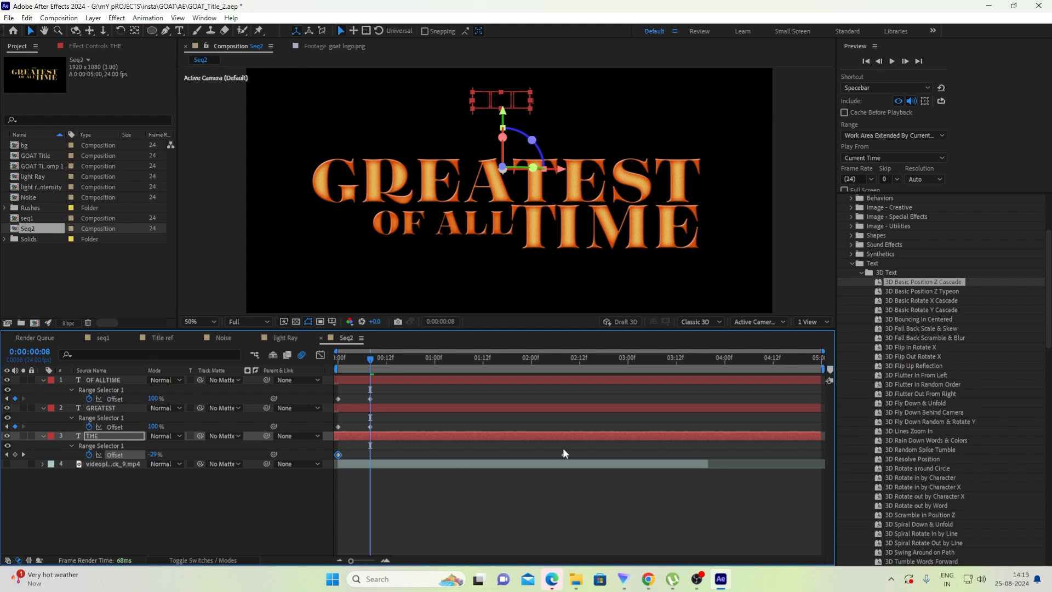
drag(564, 454, 353, 459)
- Shift the GREATEST and OF ALLTIME layers together about 5 frames later and preview the sequence from the start
click(378, 409)
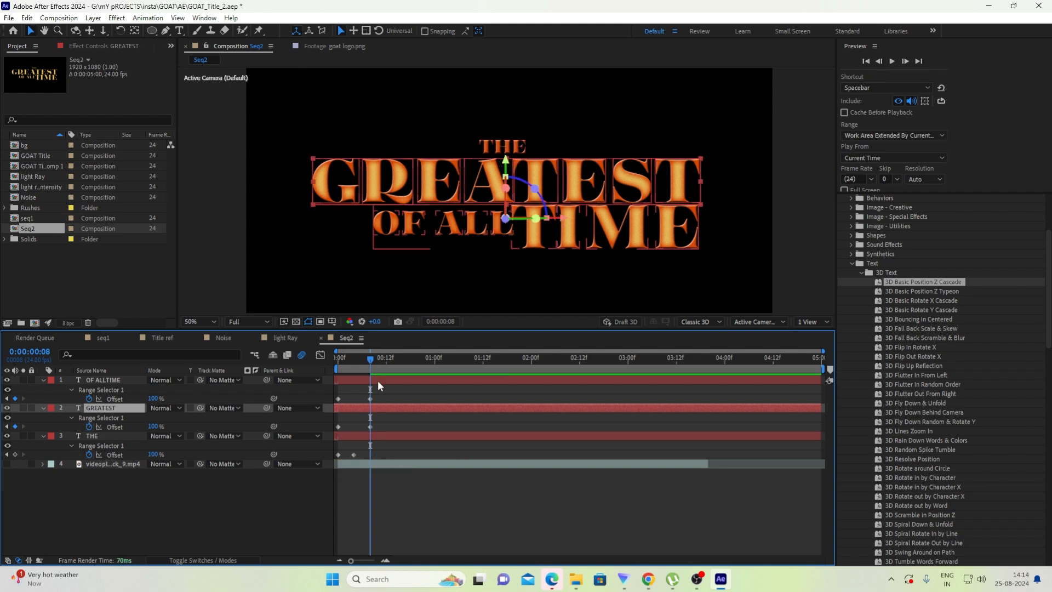
shift+click(377, 381)
drag(378, 379, 393, 386)
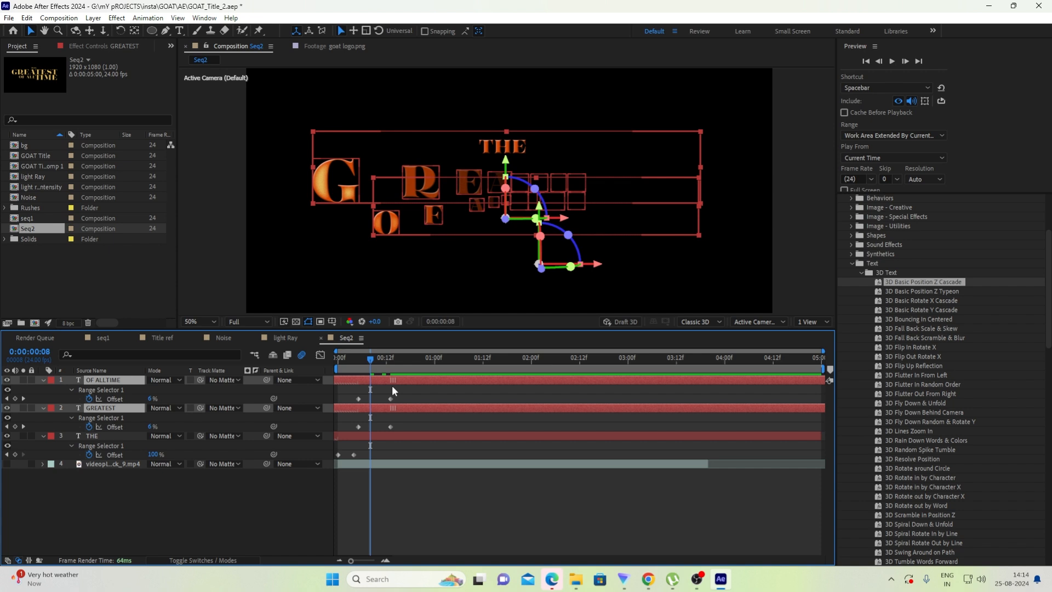
click(338, 365)
key(space)
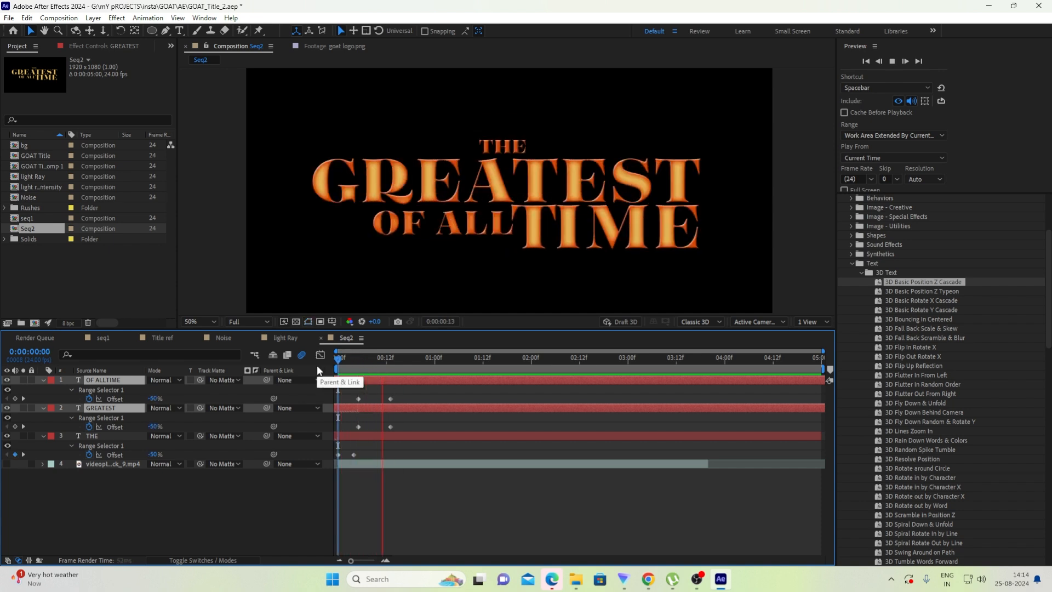
- Slow down the THE word's entrance by moving its ending Offset keyframe to about frame 9, and preview it
click(372, 445)
drag(354, 455, 374, 456)
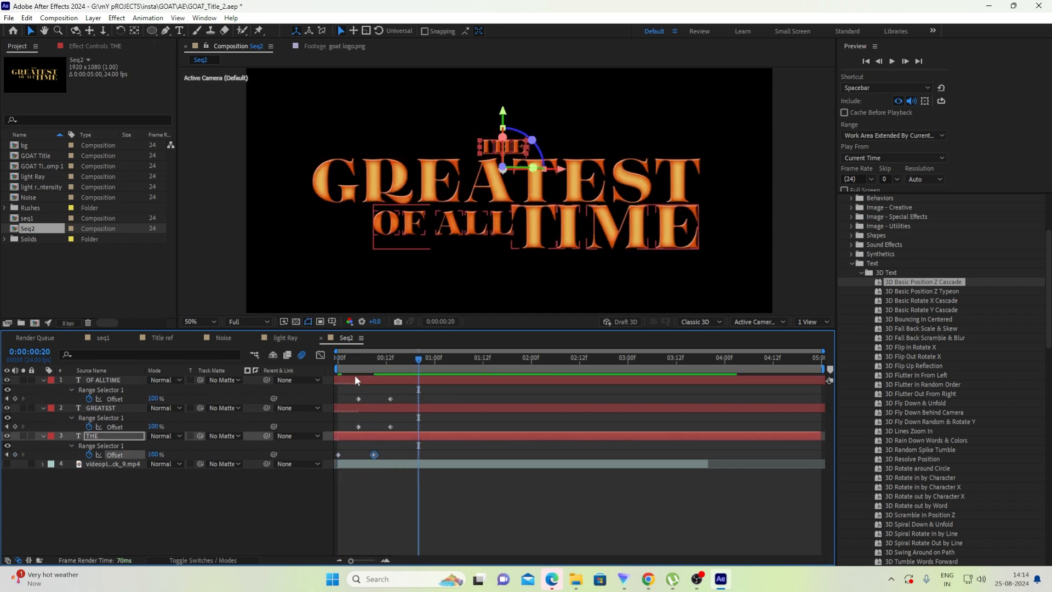
drag(341, 363, 325, 366)
key(space)
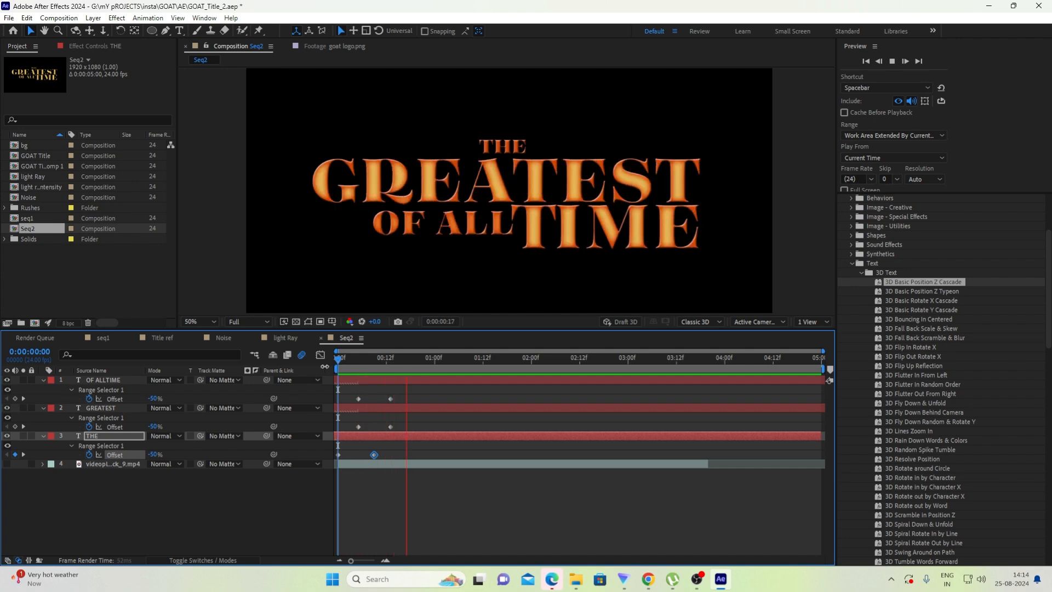
- Set the Z position of the THE layer's text animator to 4000 and collapse the layer's properties
drag(354, 361, 358, 364)
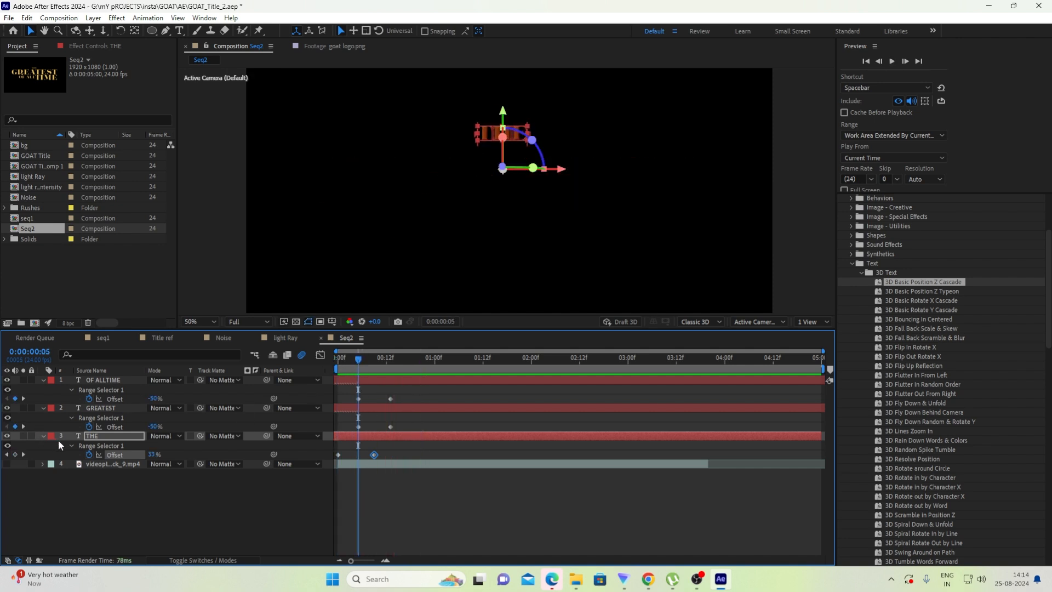
click(43, 435)
click(43, 435)
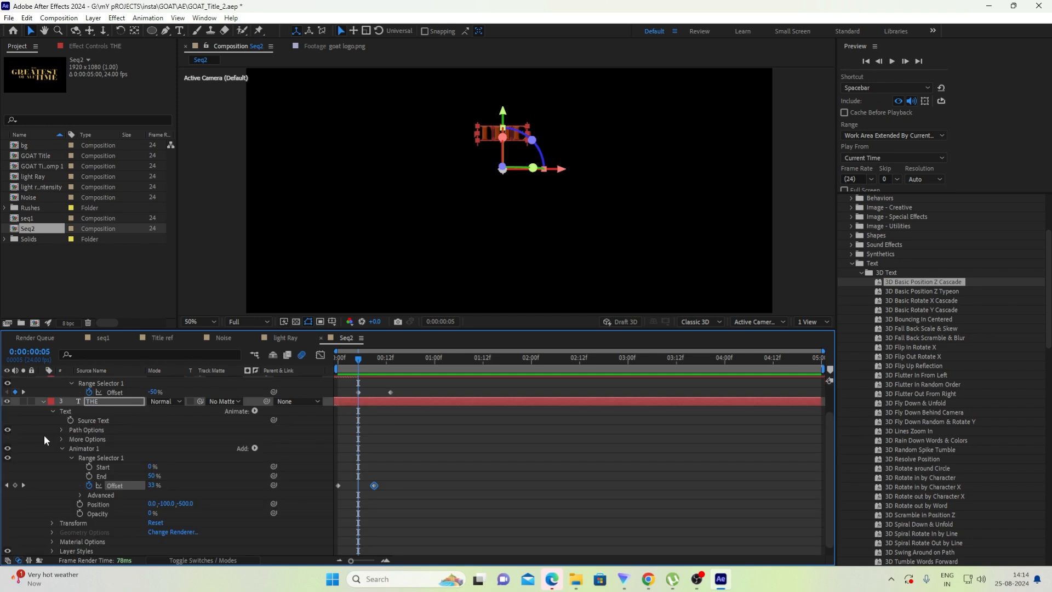
click(194, 506)
text(4000)
key(Return)
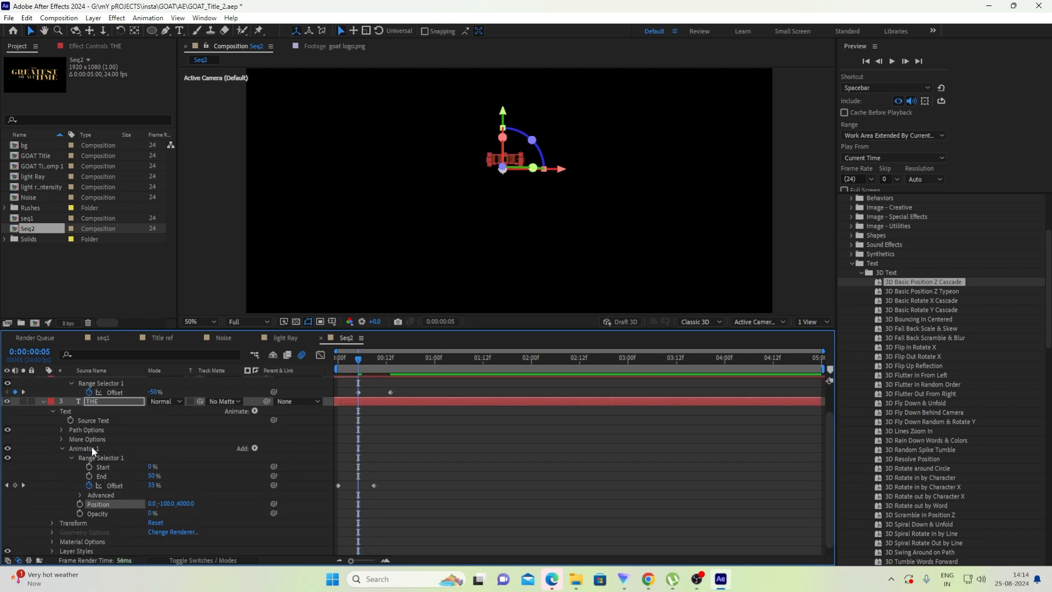
scroll(88, 444, up, 2)
click(43, 436)
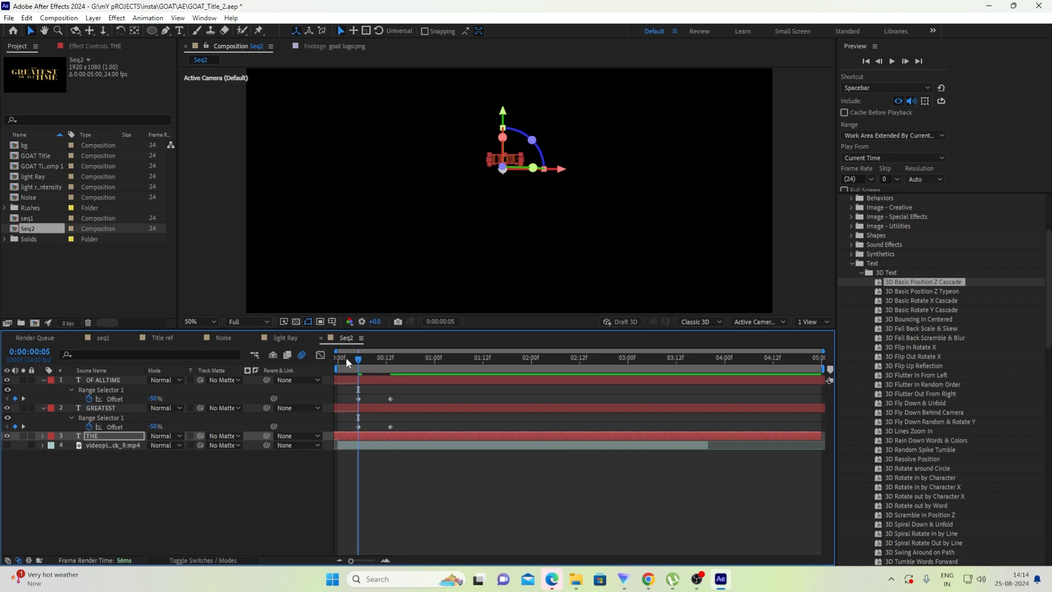
- Play back the Seq2 title animation from the start to check the timing of all three text layers
drag(346, 357, 327, 356)
key(space)
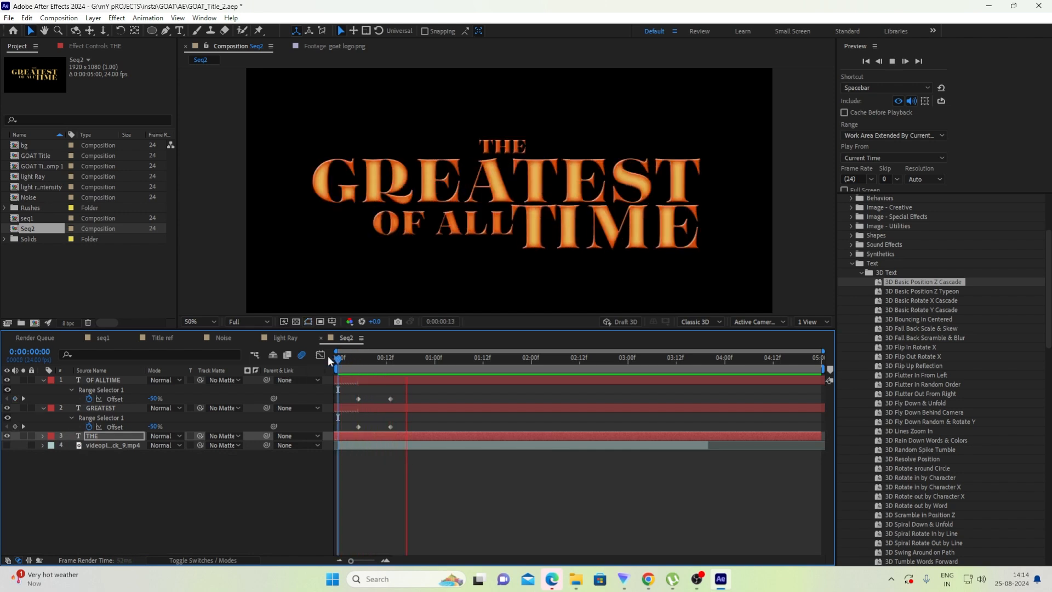
key(space)
key(space)
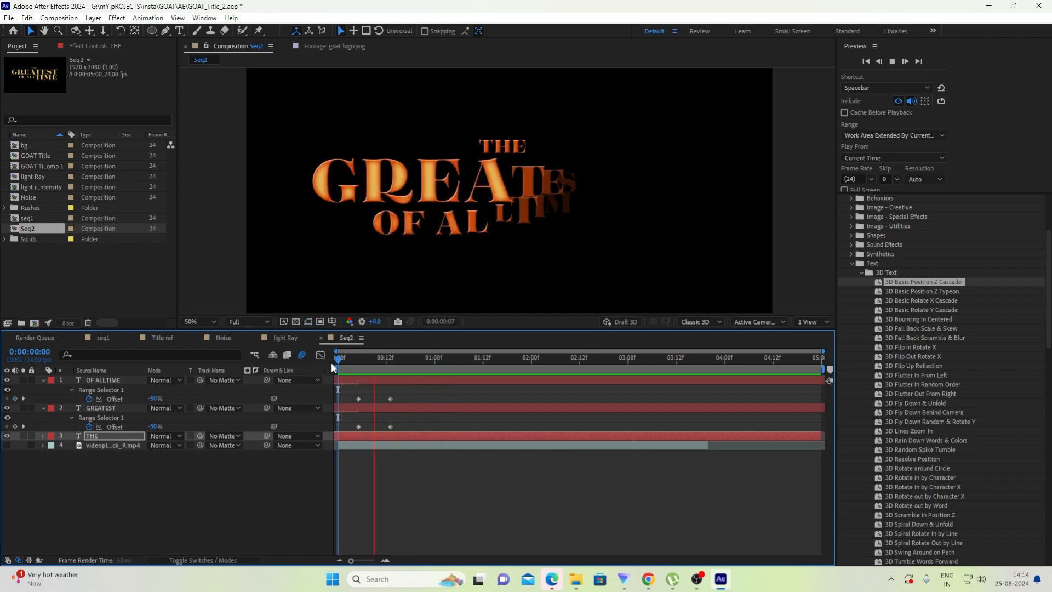
key(space)
drag(362, 358, 307, 356)
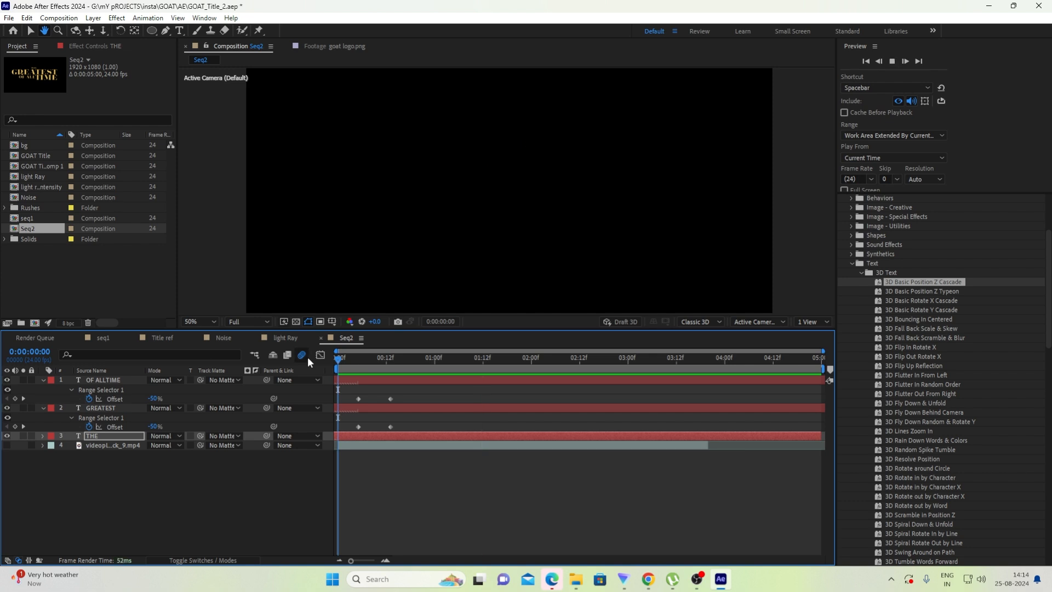
- Create a 1920x1080, 24 fps composition named mani and add the bg composition to it
key(space)
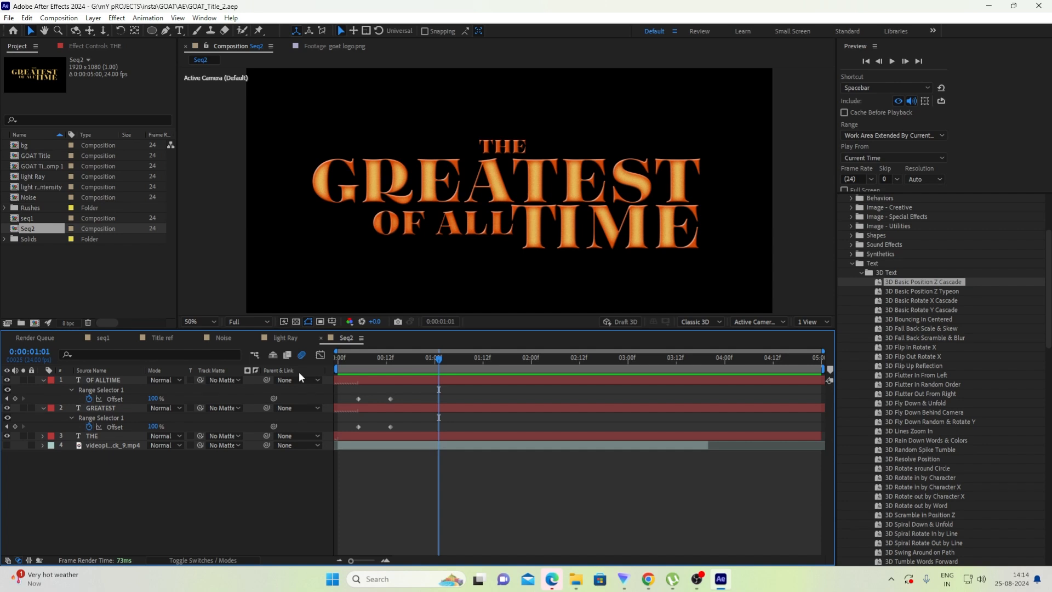
click(35, 323)
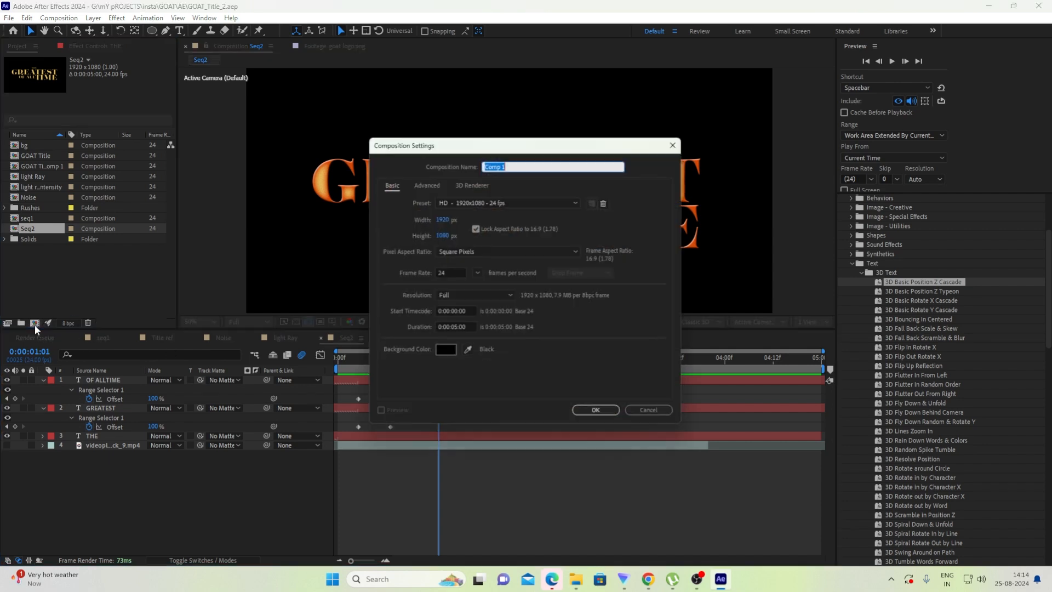
text(mani)
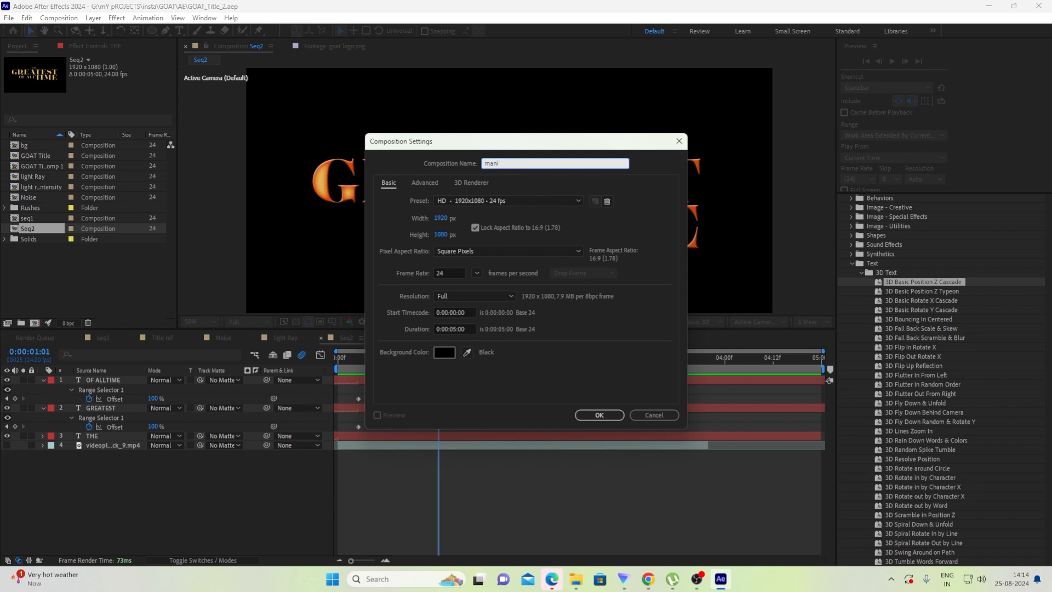
key(Return)
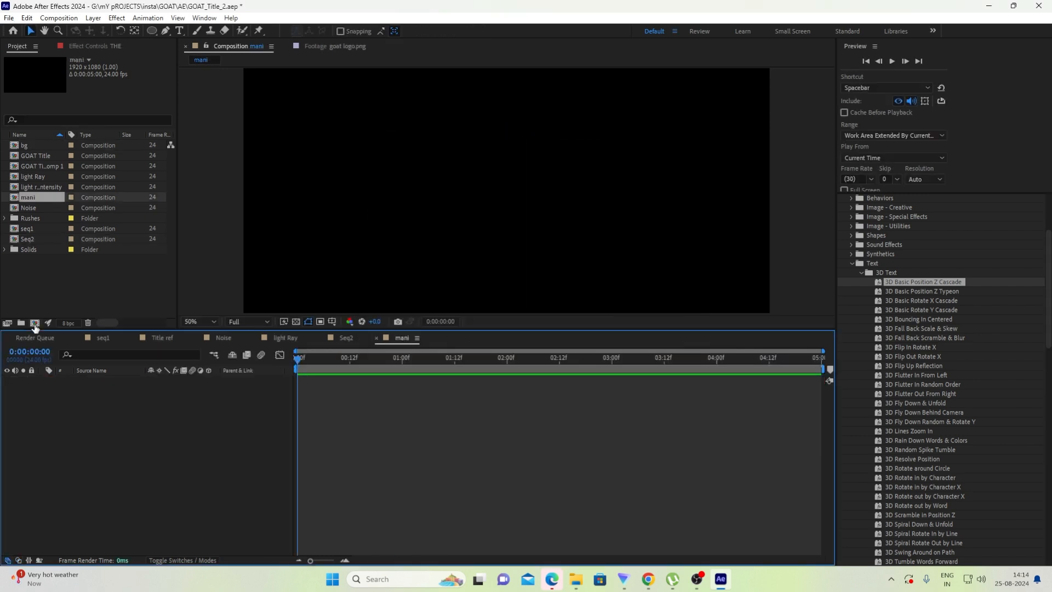
click(35, 146)
drag(50, 149, 183, 509)
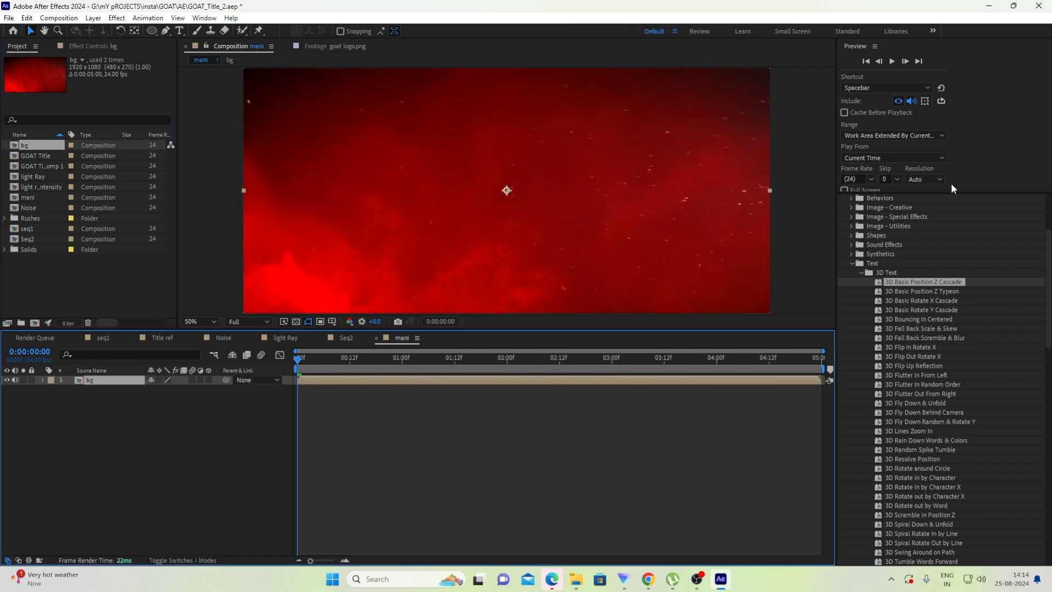
- Apply the Curves effect to the bg layer, pull the RGB curve down to darken the background, and preview it
scroll(904, 248, up, 3)
click(871, 281)
click(870, 340)
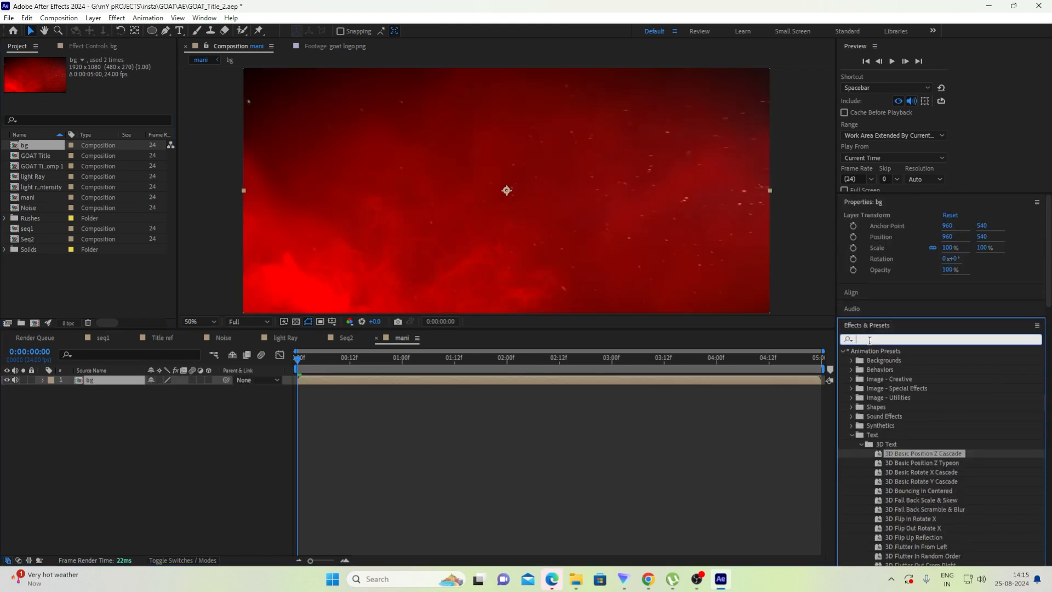
text(curv)
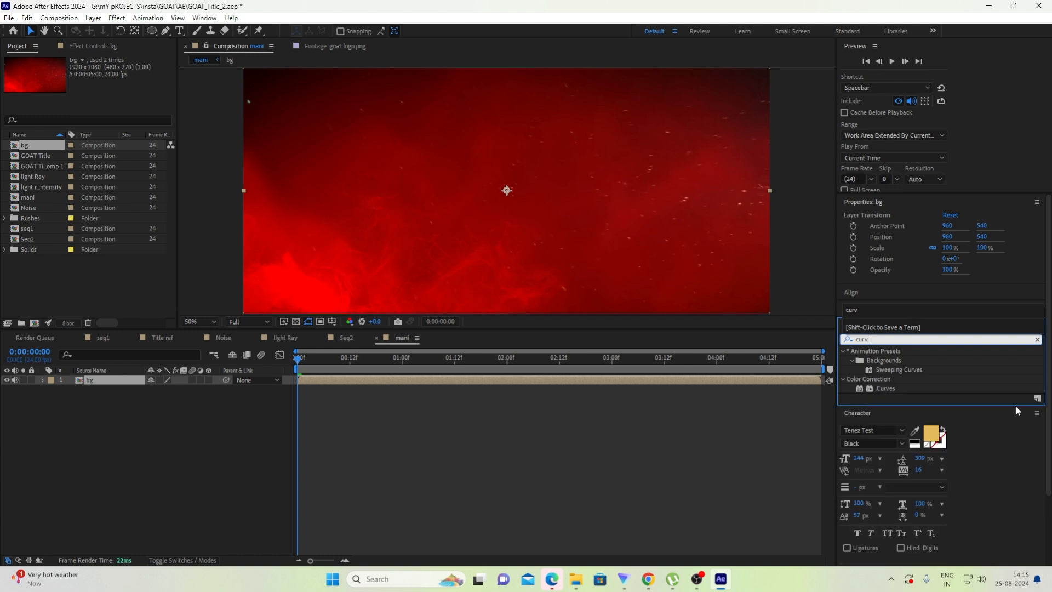
double_click(892, 387)
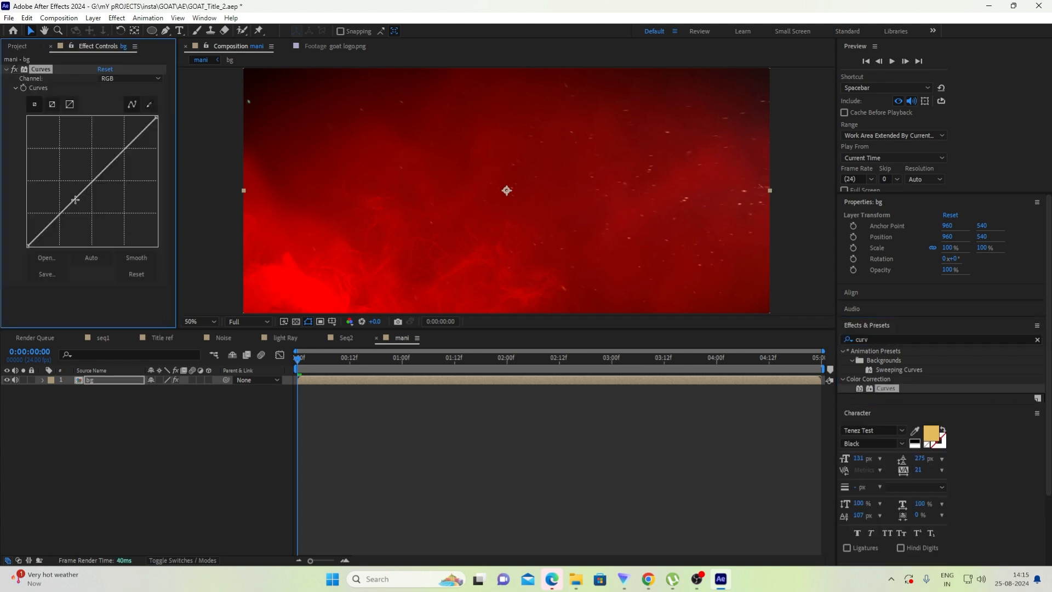
drag(74, 200, 105, 209)
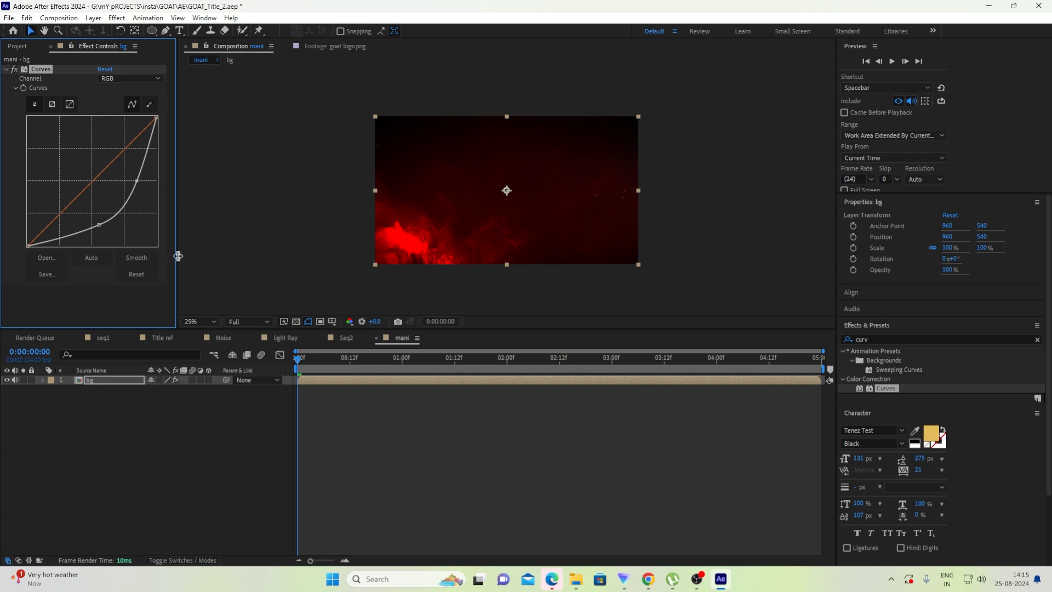
key(space)
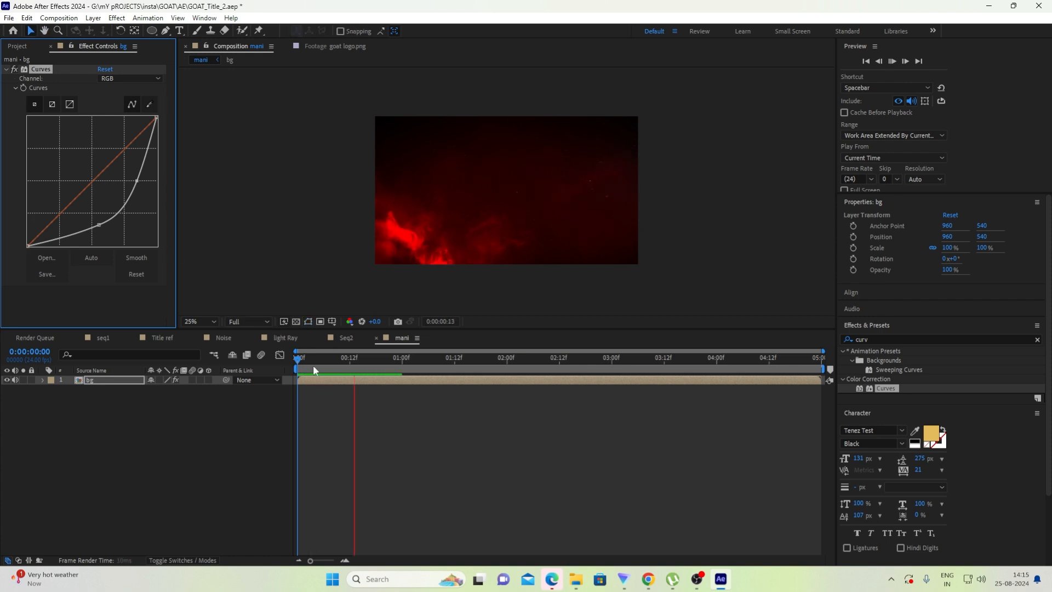
key(space)
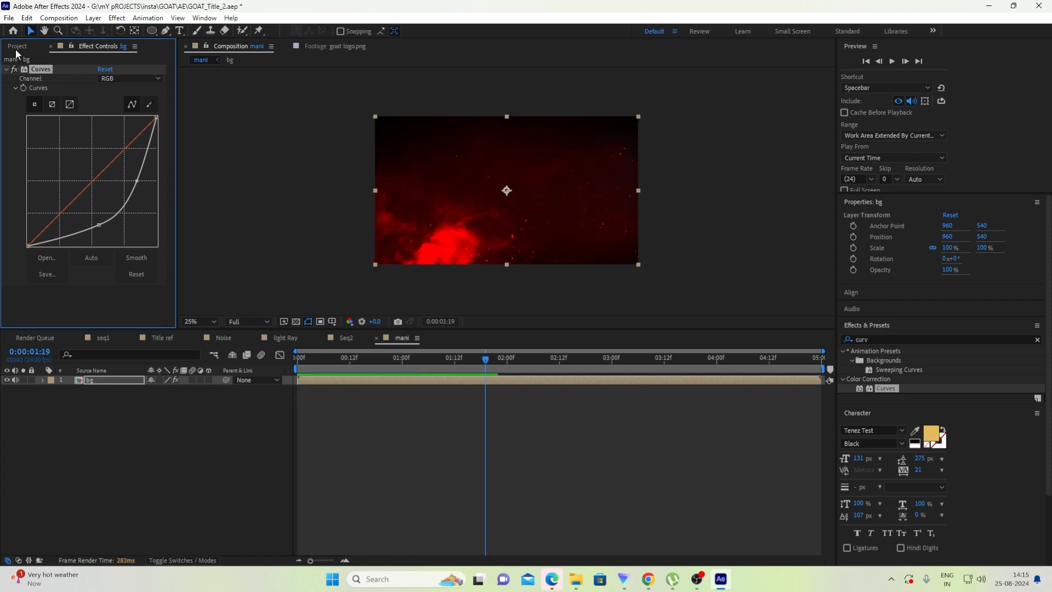
- Add 2-35-1-aspect-ratio-black-bar-video-cinematic.png from the Rushes folder above bg and lock its layer
click(17, 46)
click(59, 264)
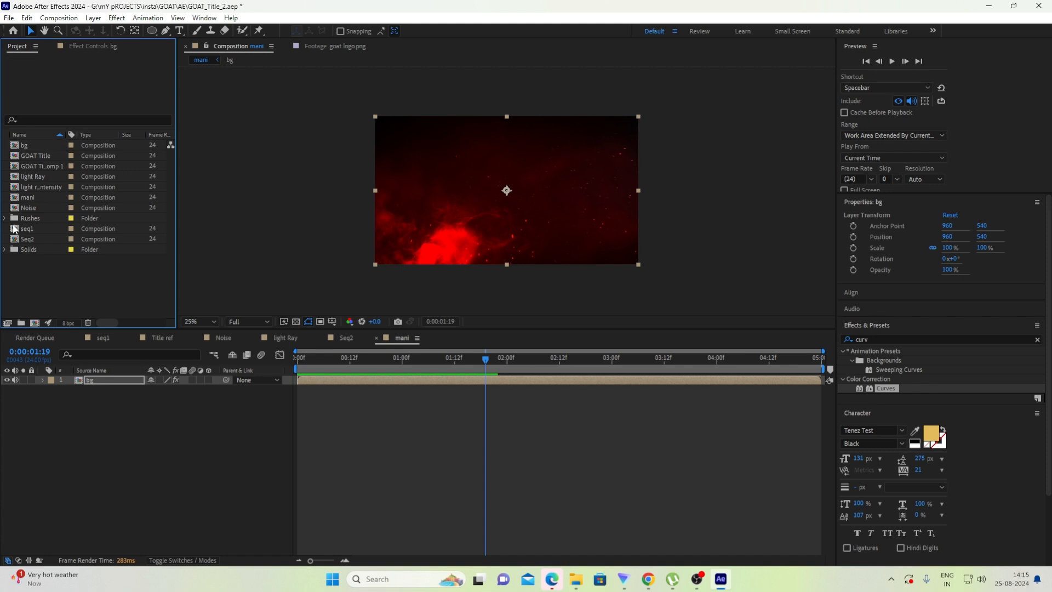
click(5, 219)
click(50, 229)
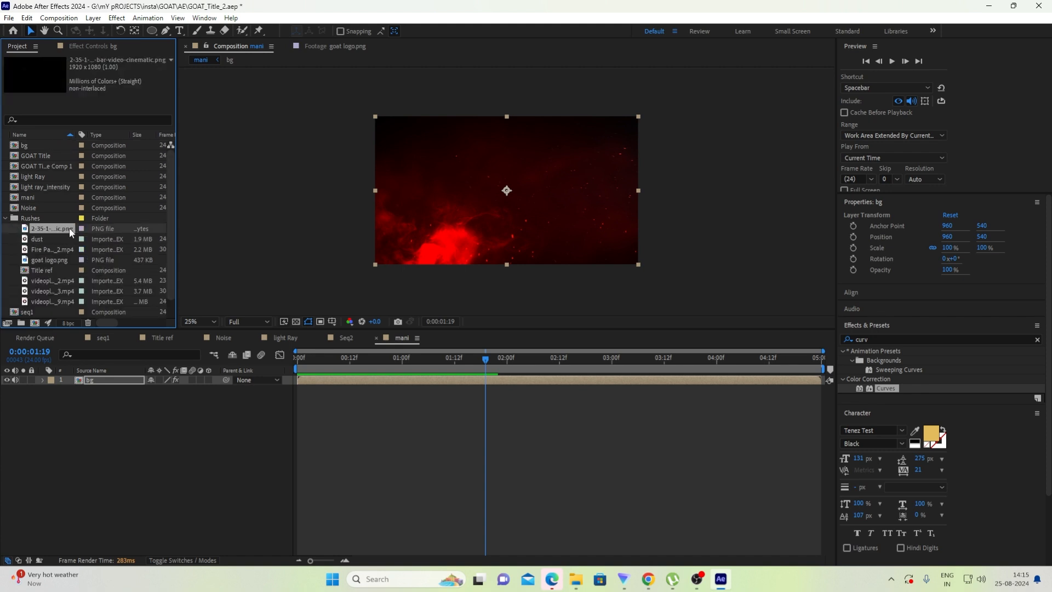
drag(69, 228, 67, 383)
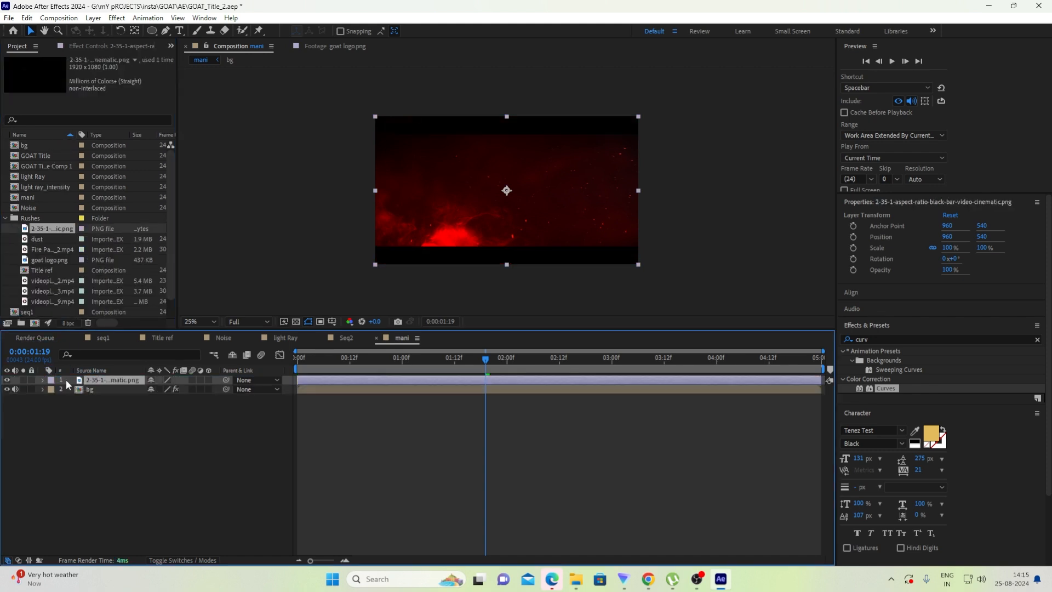
click(32, 380)
click(109, 389)
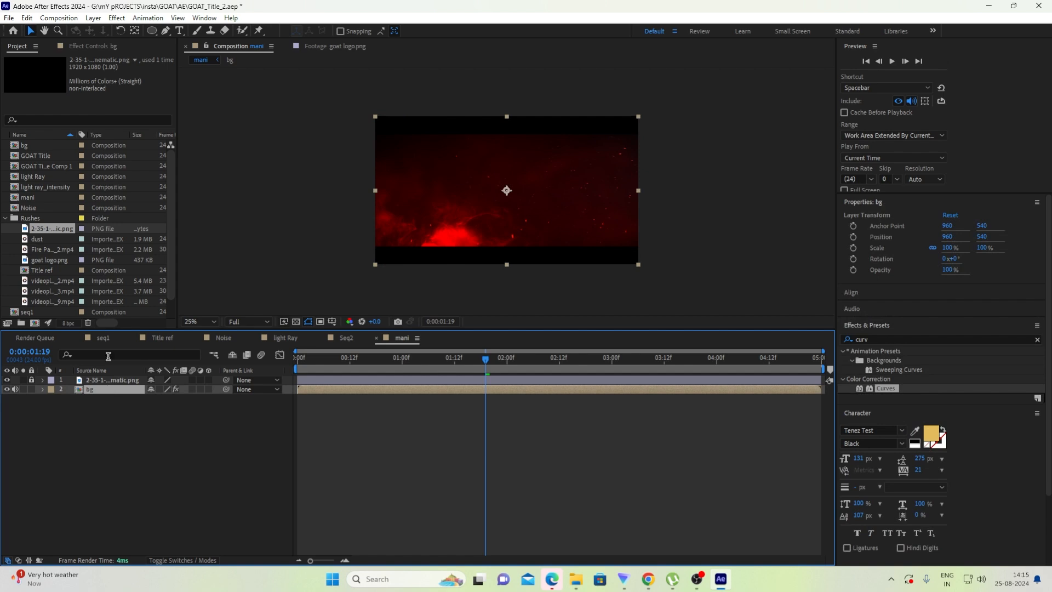
- Place the seq1 and Seq2 compositions in mani between the black bar layer and bg
click(5, 219)
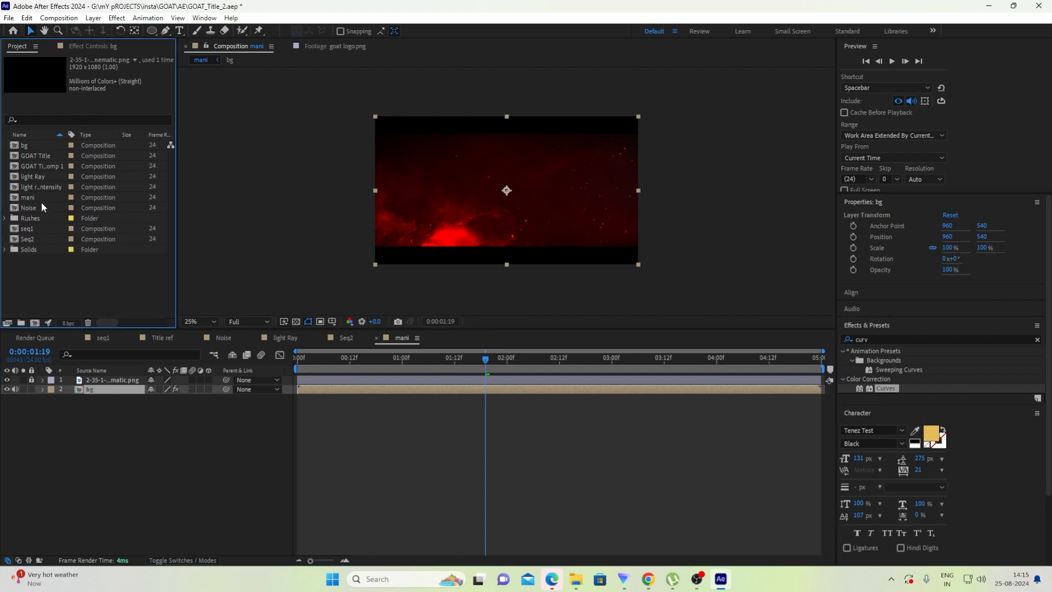
click(34, 228)
ctrl+click(44, 238)
drag(43, 238, 136, 387)
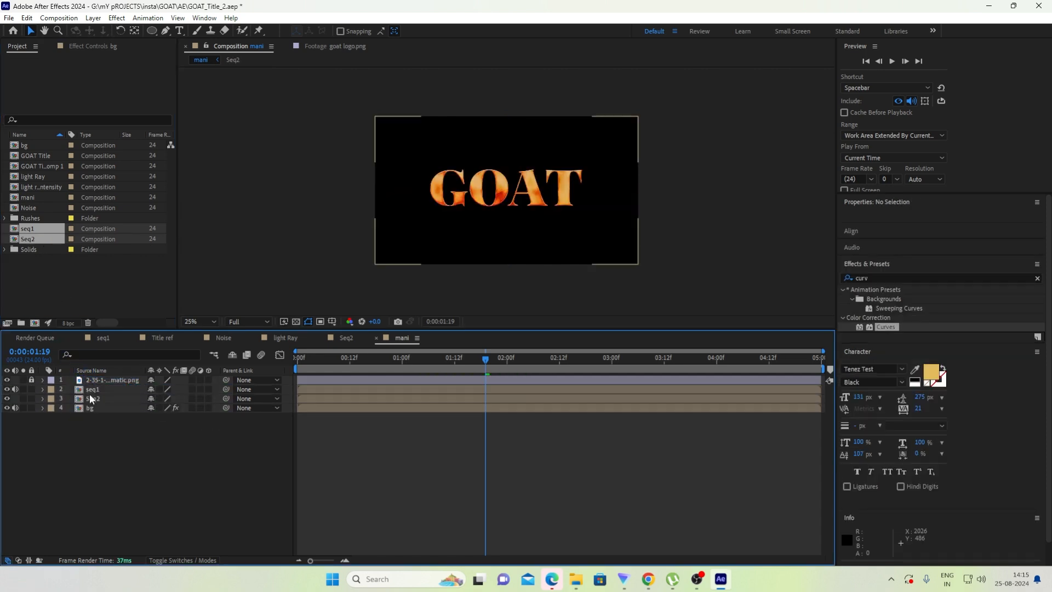
- Set the seq1 layer's blending mode to Add and shift Seq2 to start at about 2 seconds
click(184, 560)
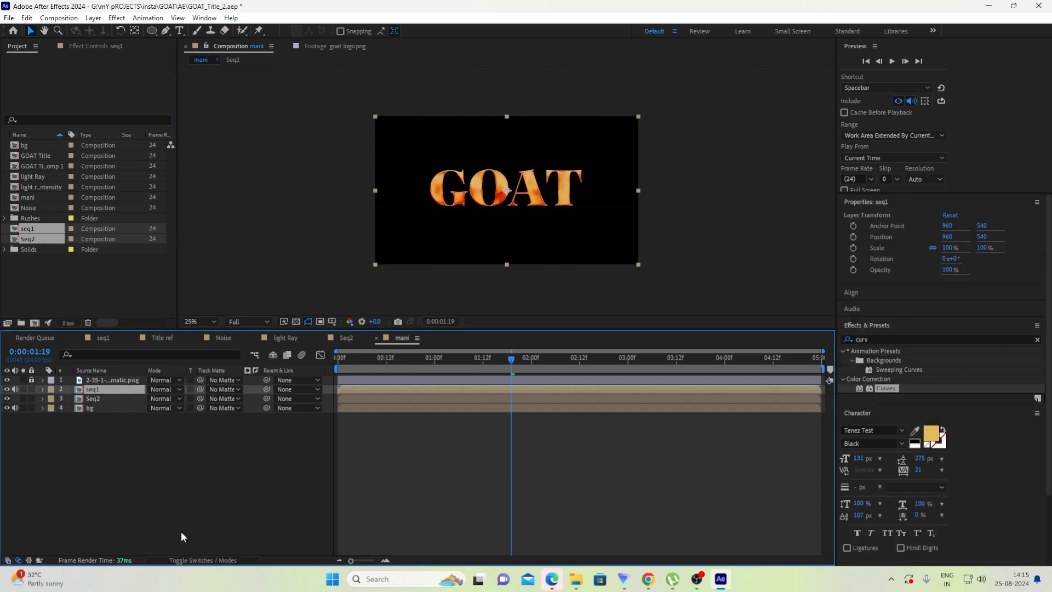
click(159, 390)
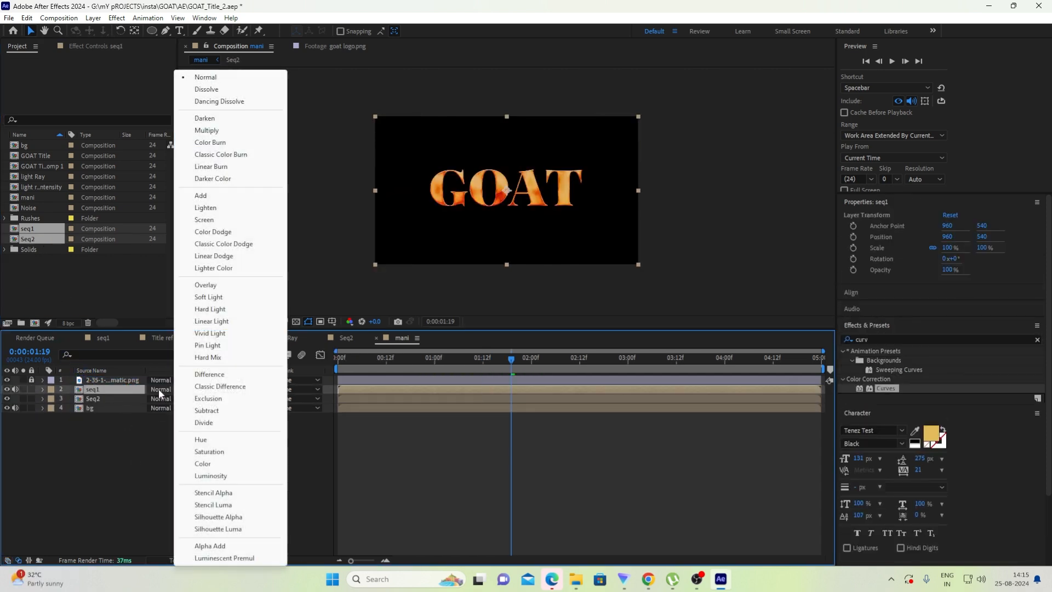
click(219, 195)
drag(364, 398, 547, 399)
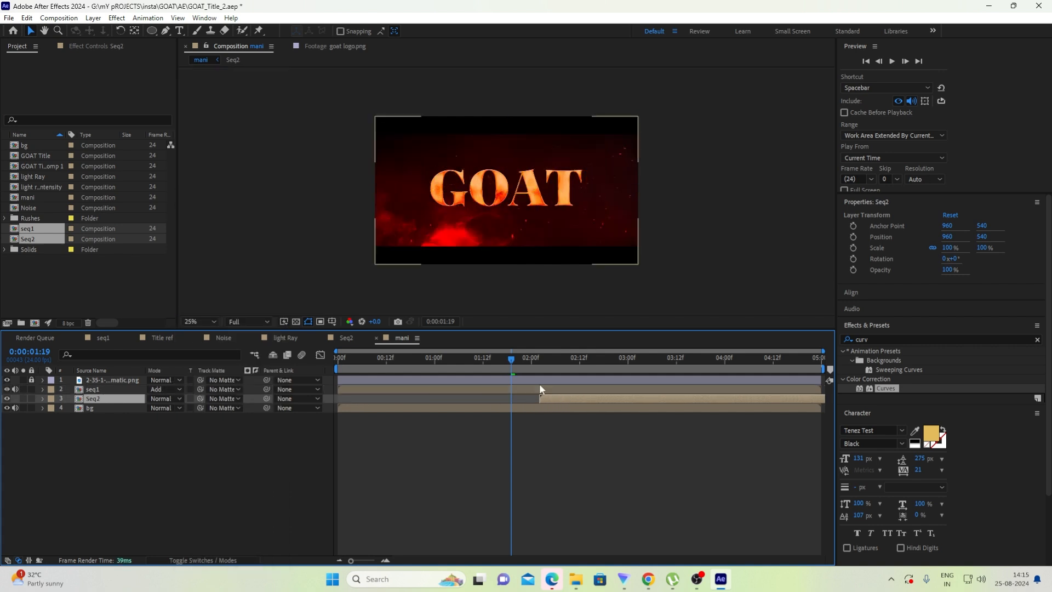
- Show the frame at 0:00:00:22 and lower the composition preview resolution to Quarter
click(427, 360)
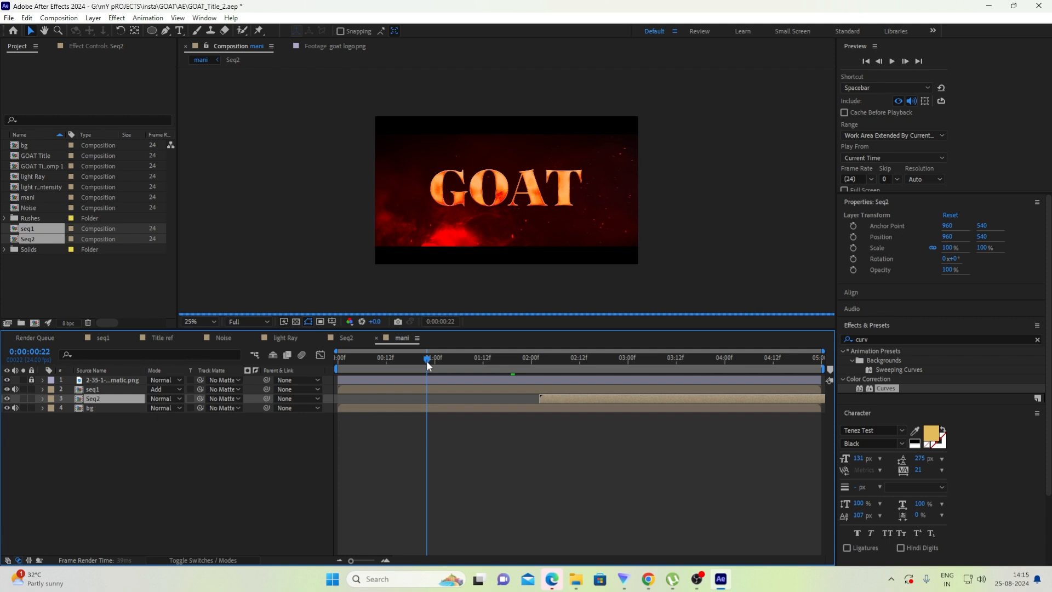
click(249, 322)
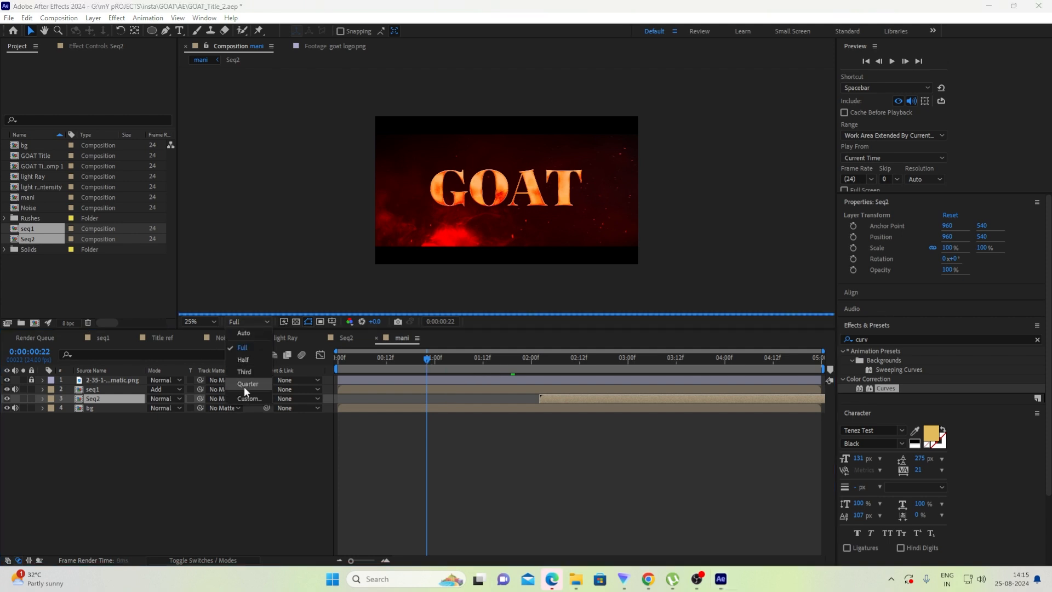
click(244, 385)
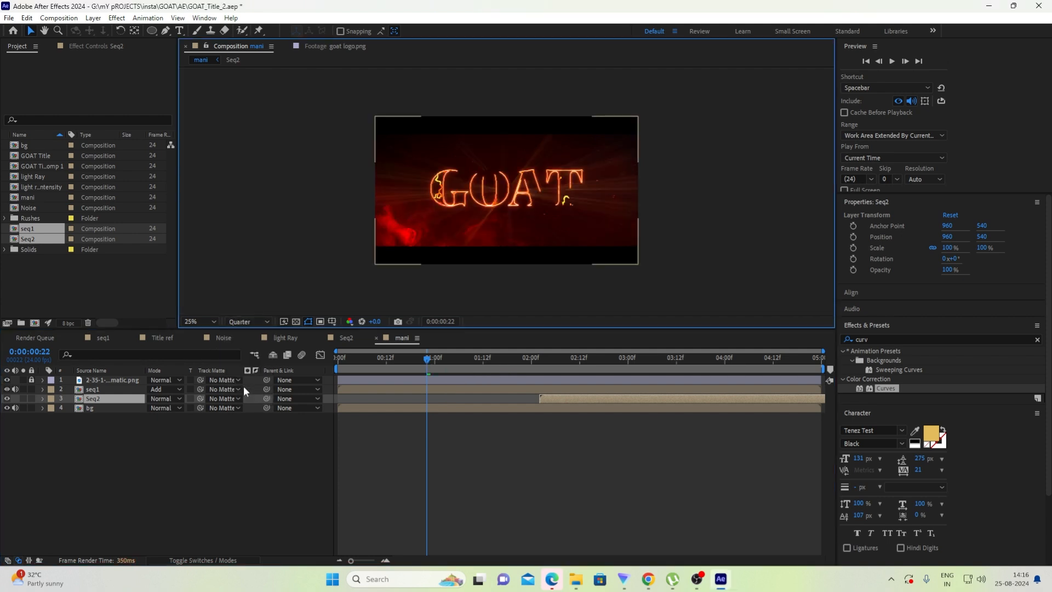
- Split the seq1 layer at 0:00:01:19 and duplicate its second part three times
click(243, 386)
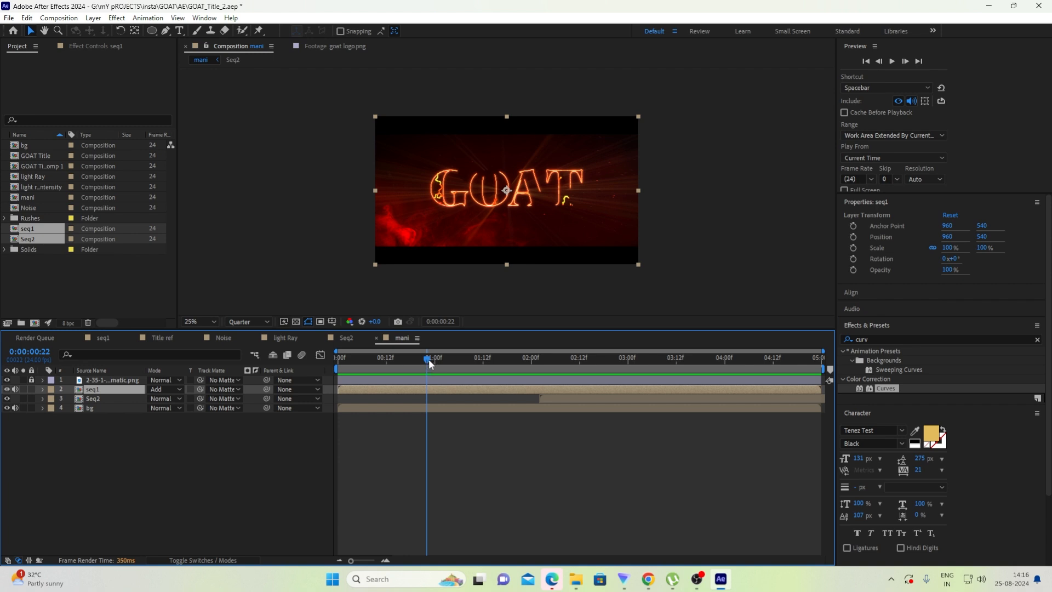
drag(430, 364, 510, 366)
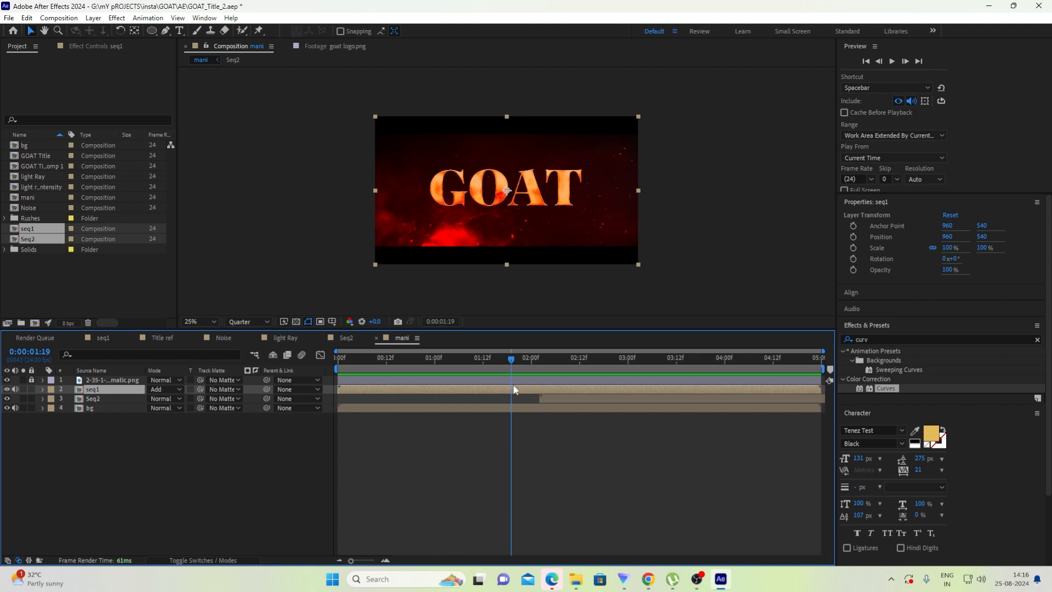
key(ctrl+shift+d)
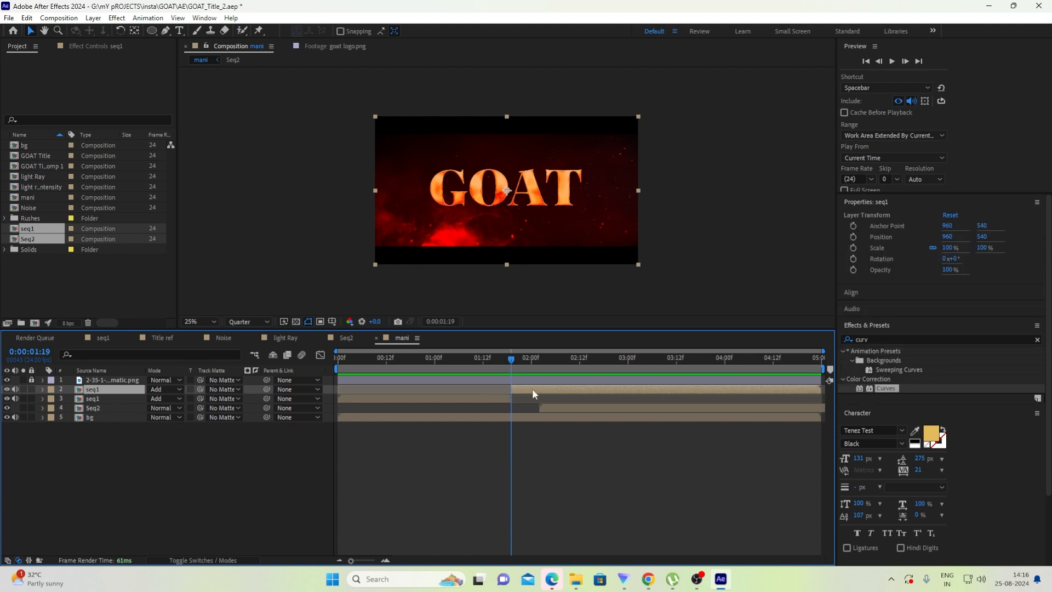
key(ctrl+d)
key(ctrl+d)
key(ctrl+d)
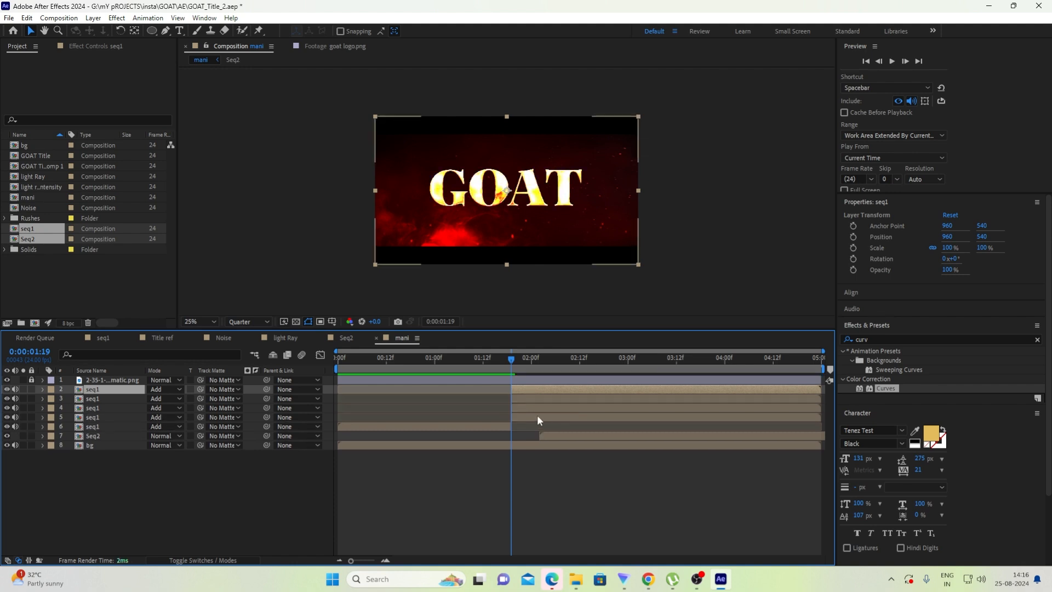
- Draw a closed Pen tool mask around the letter G on the lowest of the four split-off seq1 layers
click(537, 416)
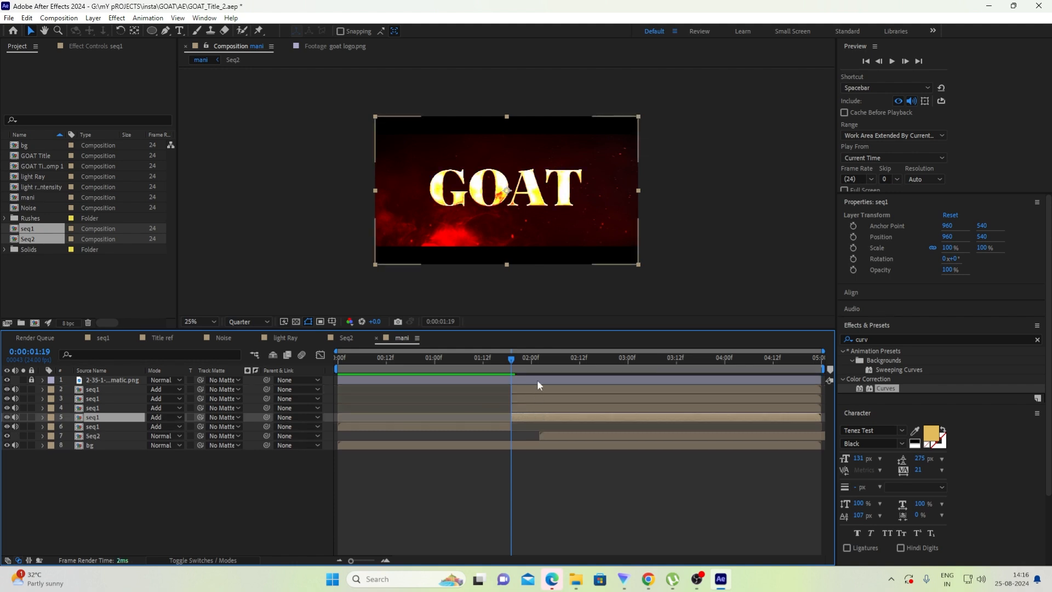
key(slash)
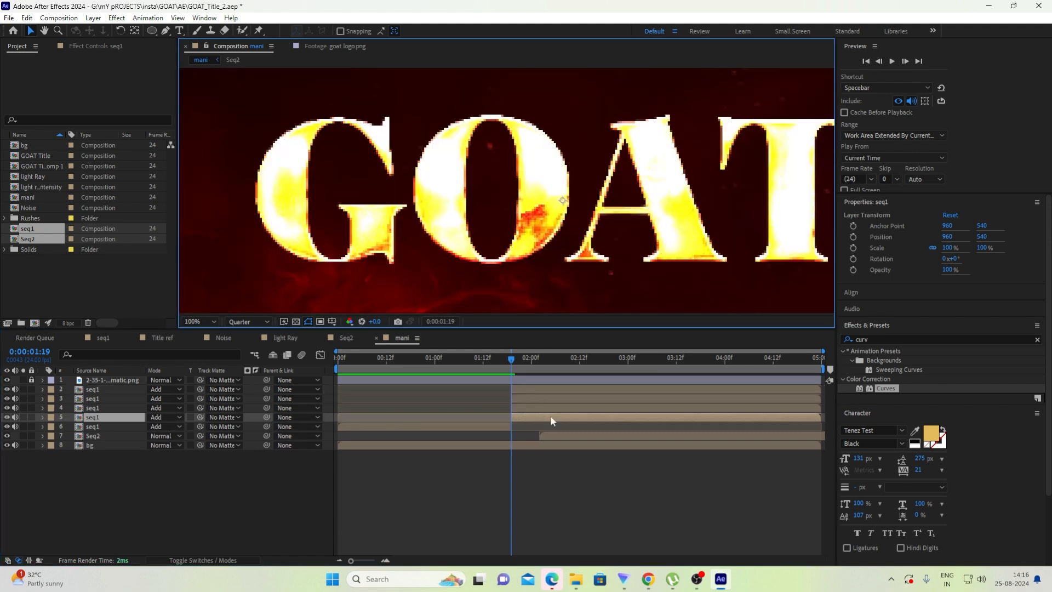
click(165, 32)
click(400, 180)
click(396, 105)
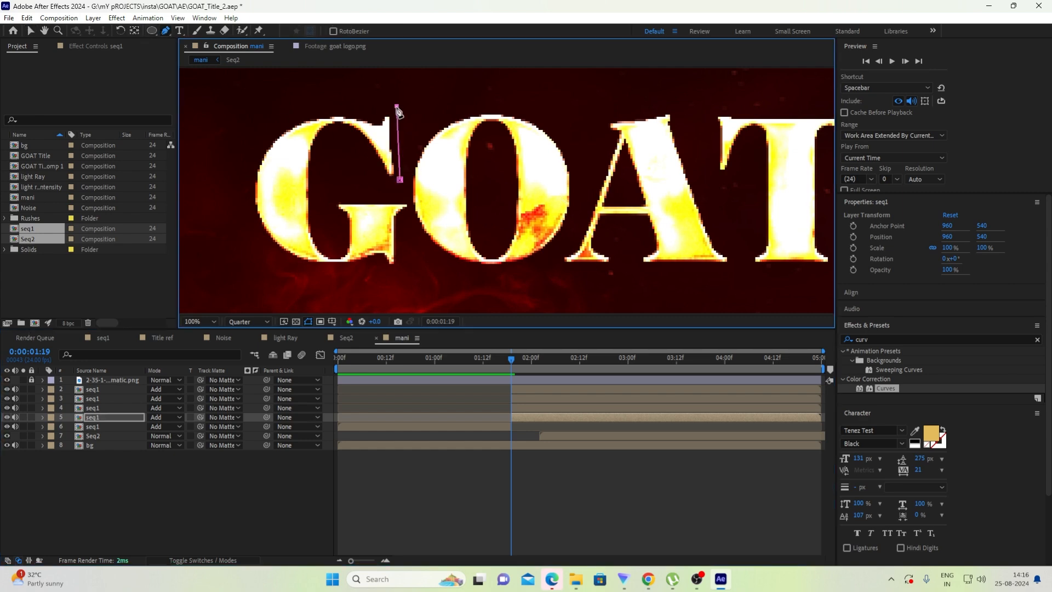
drag(262, 102, 246, 120)
drag(247, 234, 276, 268)
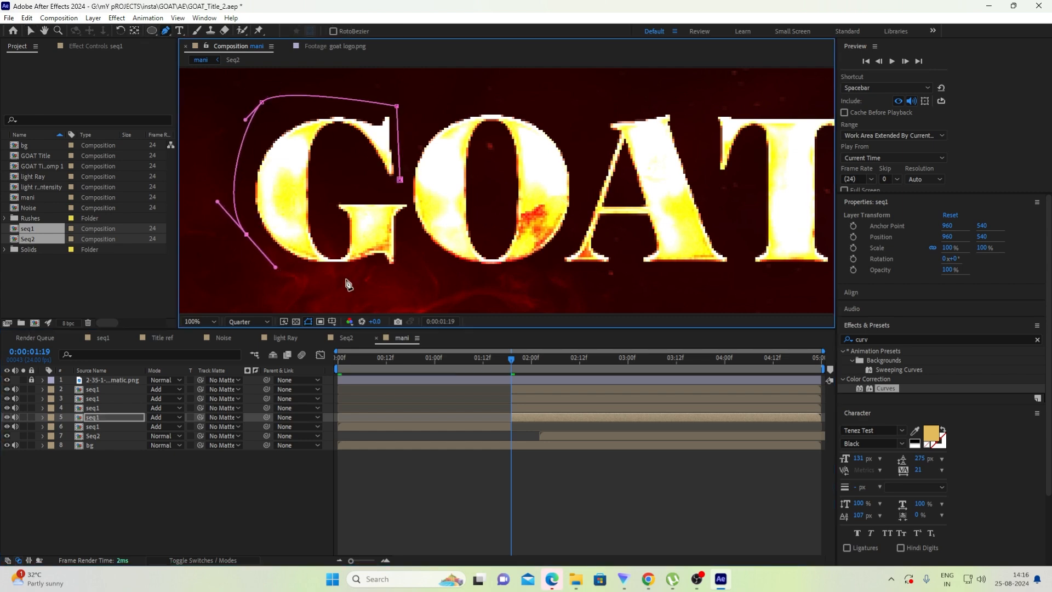
drag(354, 280, 414, 240)
drag(407, 191, 401, 187)
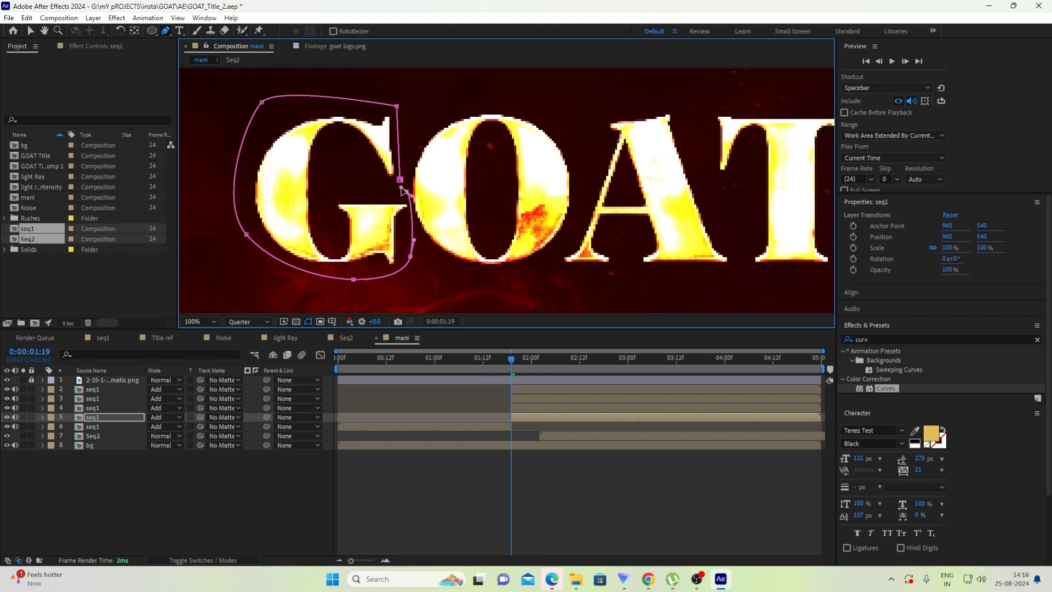
click(400, 180)
- Draw a closed Pen tool mask around the letter O on the second-lowest of the four split-off seq1 layers
click(523, 408)
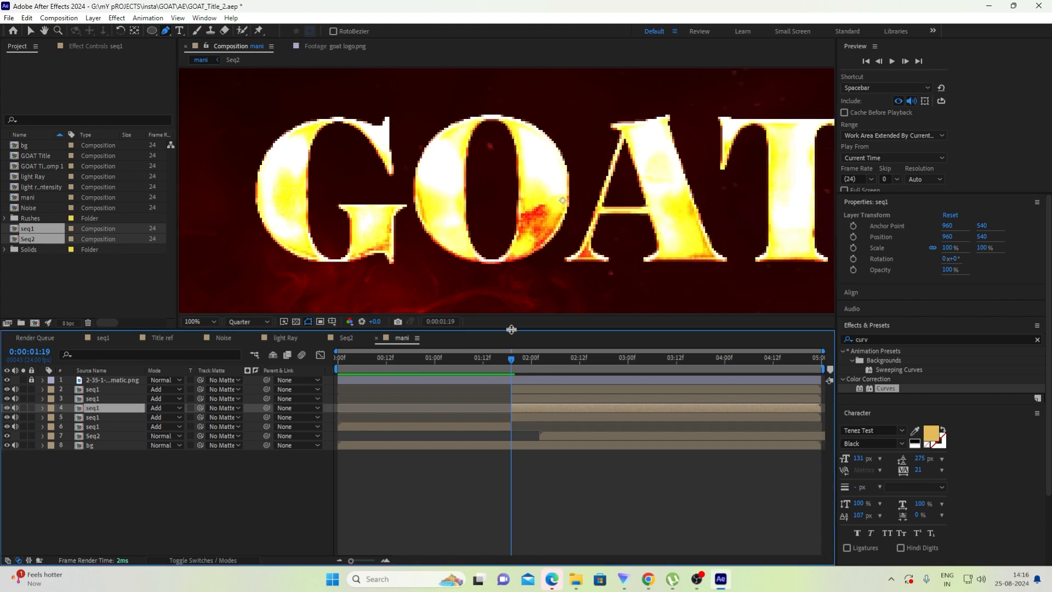
click(429, 89)
drag(407, 175, 410, 192)
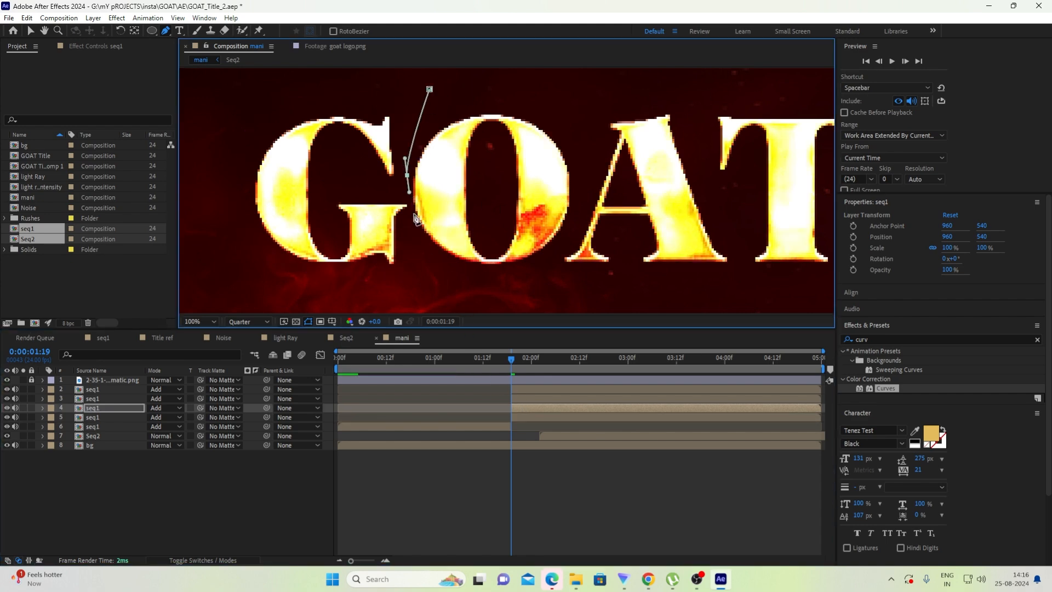
drag(418, 240, 421, 245)
drag(508, 281, 535, 269)
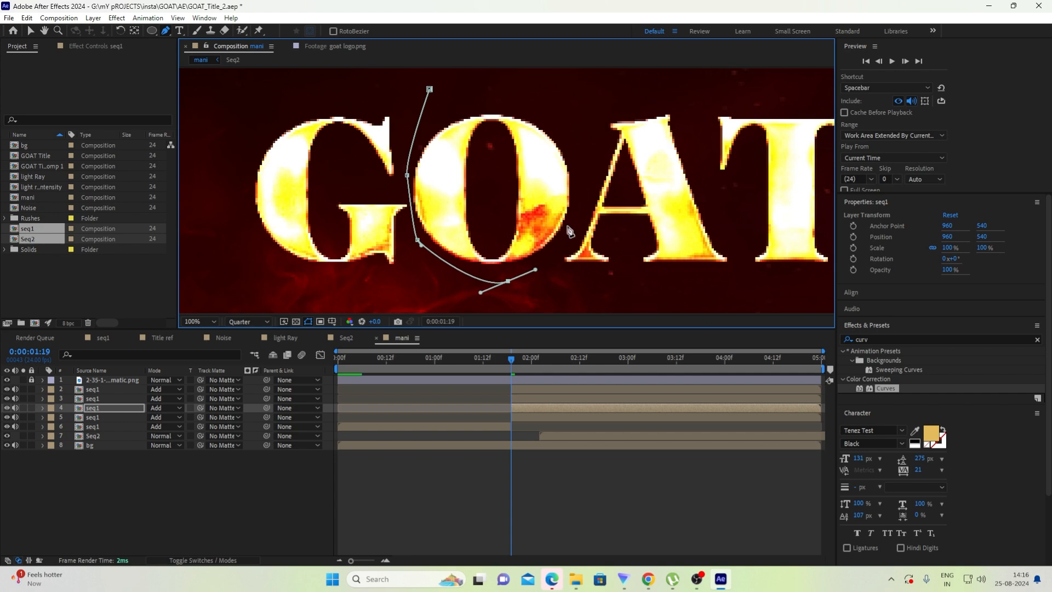
drag(576, 209, 582, 184)
drag(548, 113, 538, 108)
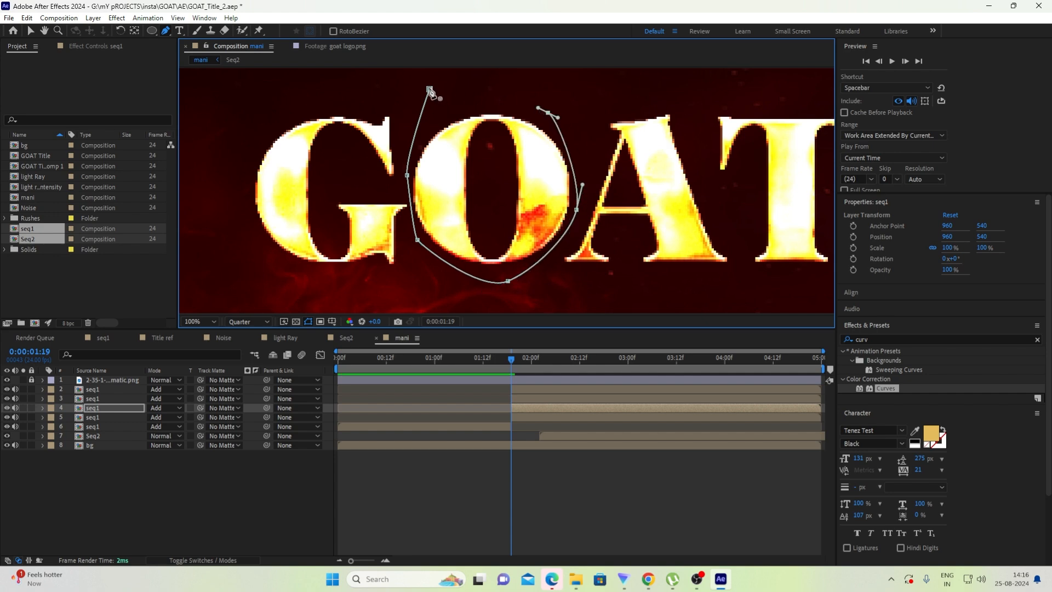
click(429, 88)
- Draw a closed Pen tool mask around the letter A on the seq1 layer in row 3
click(532, 398)
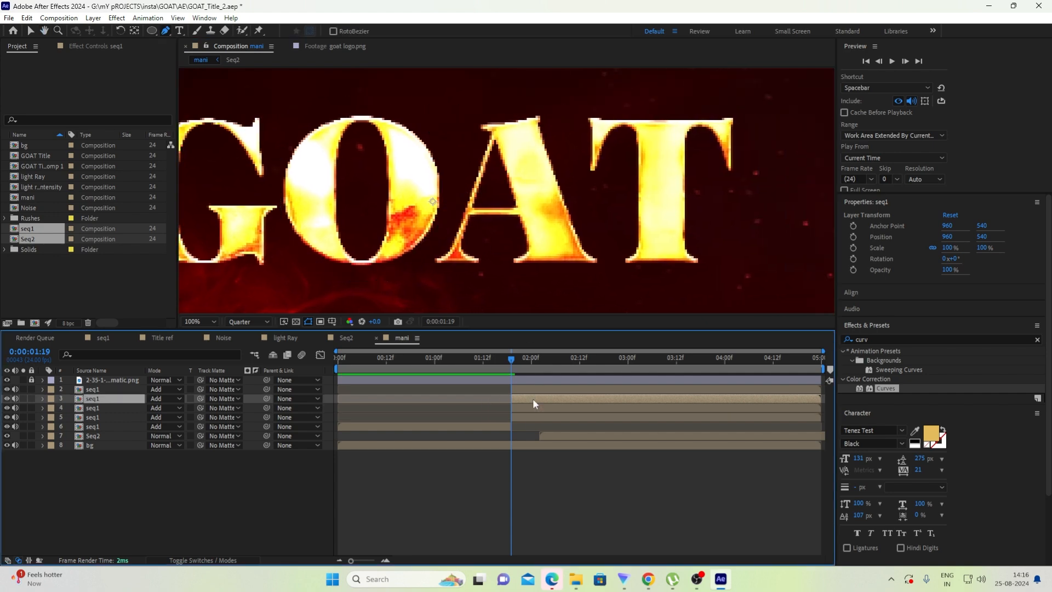
click(415, 270)
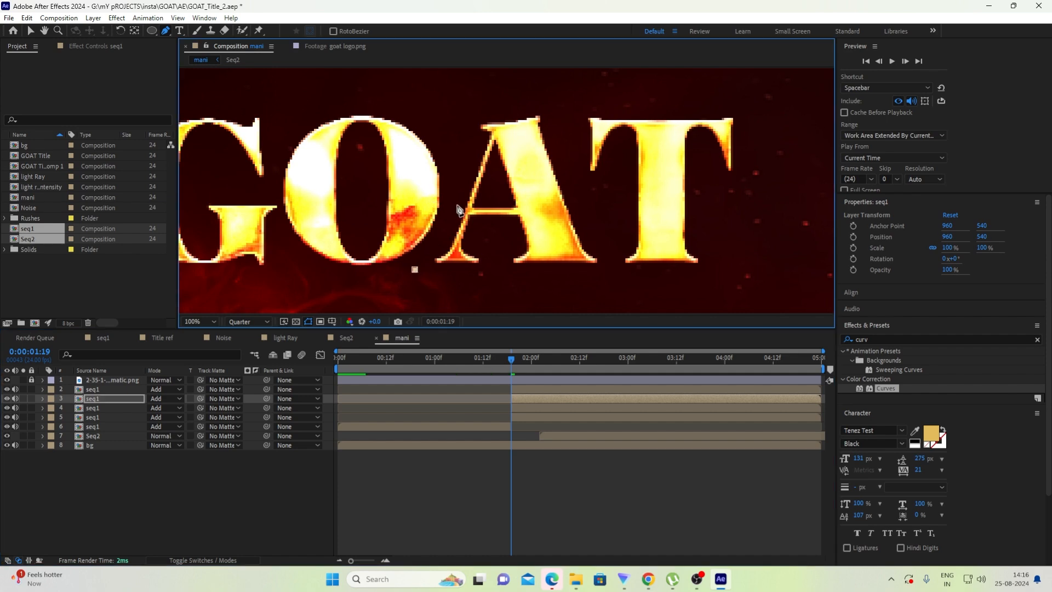
drag(457, 194, 465, 175)
click(464, 116)
click(530, 105)
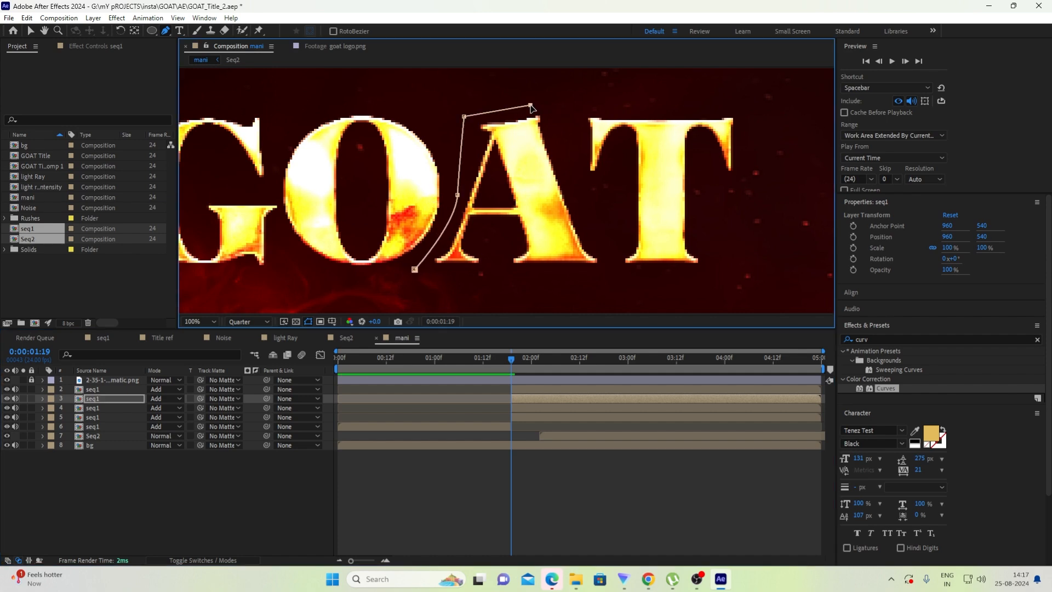
click(594, 234)
drag(602, 277, 595, 278)
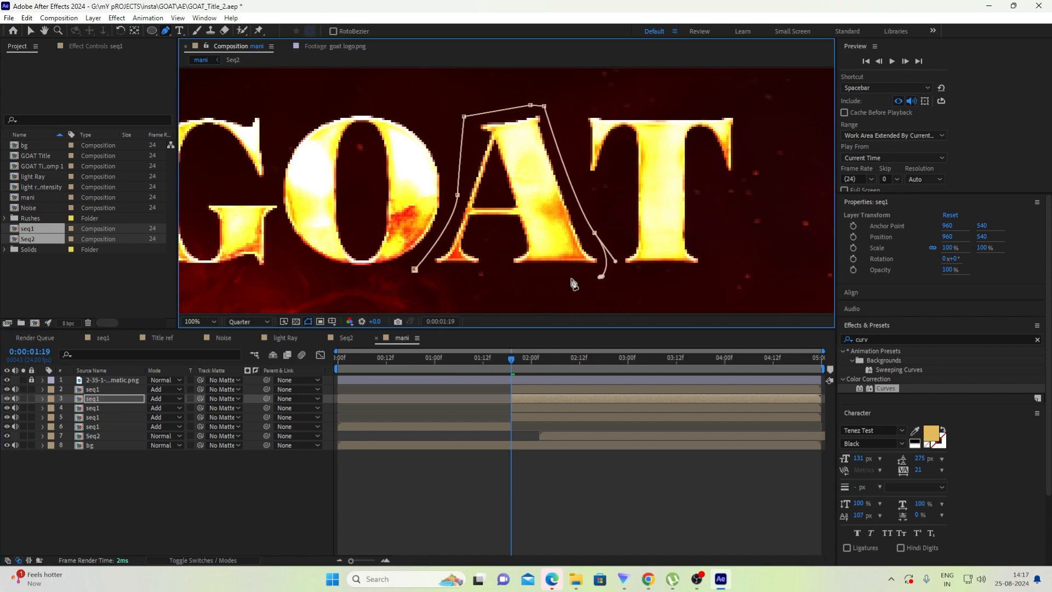
click(415, 269)
- Draw a closed Pen tool mask around the letter T on the topmost seq1 layer
click(555, 389)
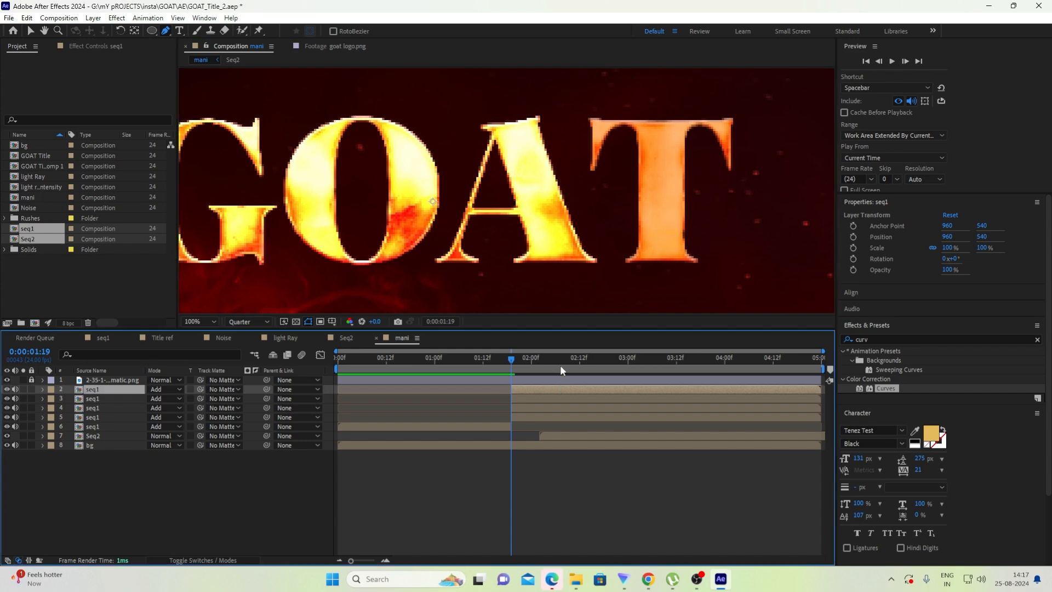
click(577, 102)
click(615, 272)
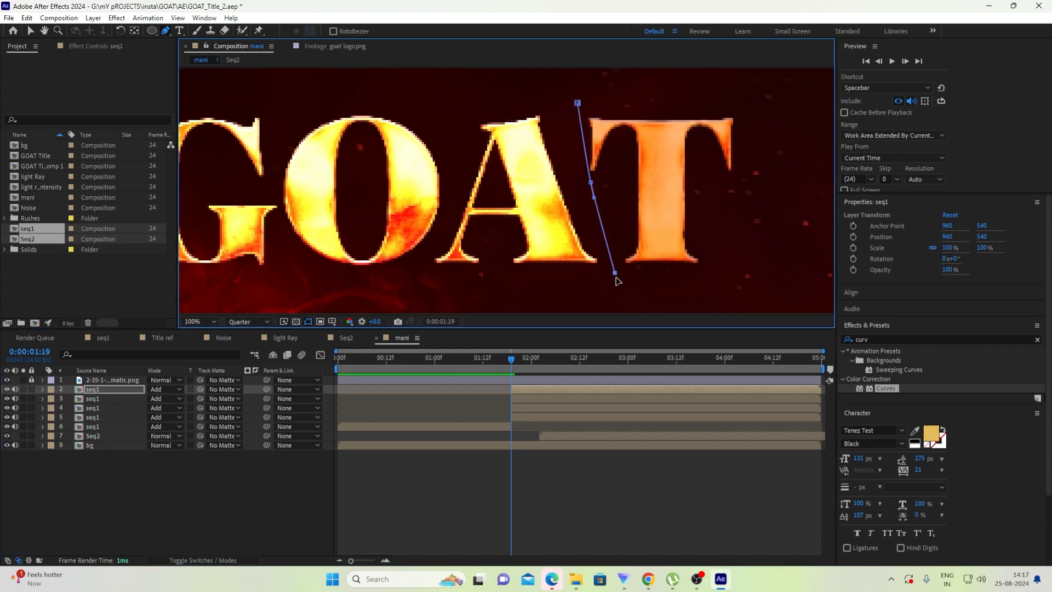
click(723, 276)
click(750, 101)
click(578, 104)
- Center the anchor point of each of the four masked seq1 layers on its own letter: T, A, O and G
scroll(582, 104, down, 2)
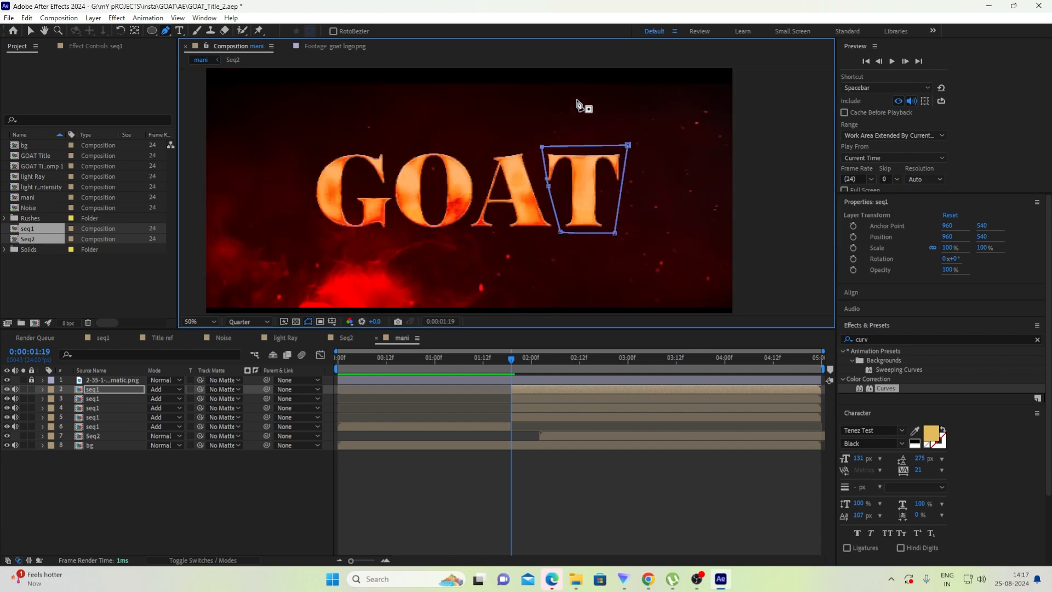
key(h)
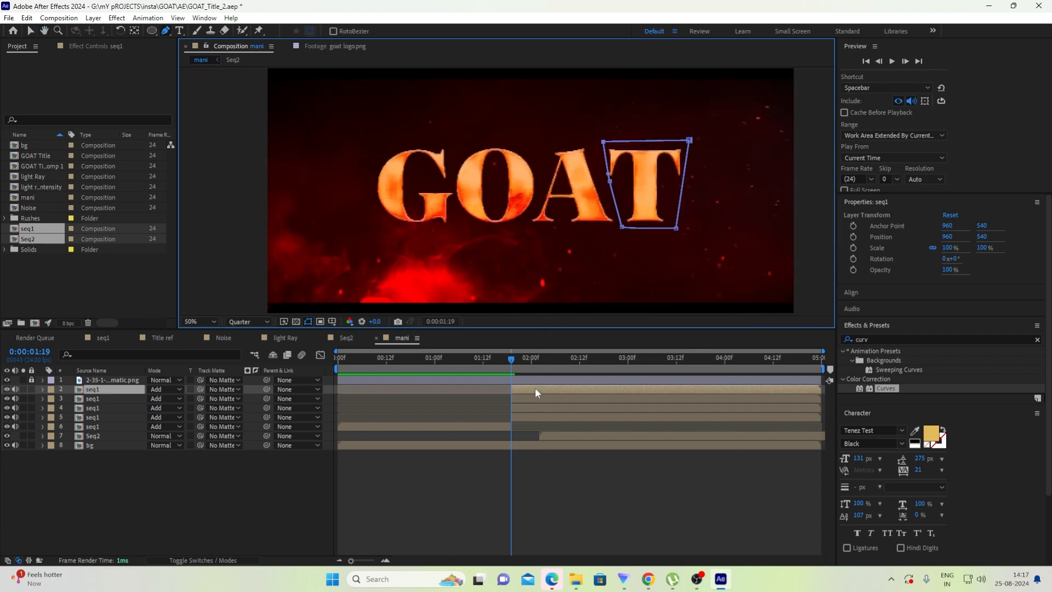
click(535, 388)
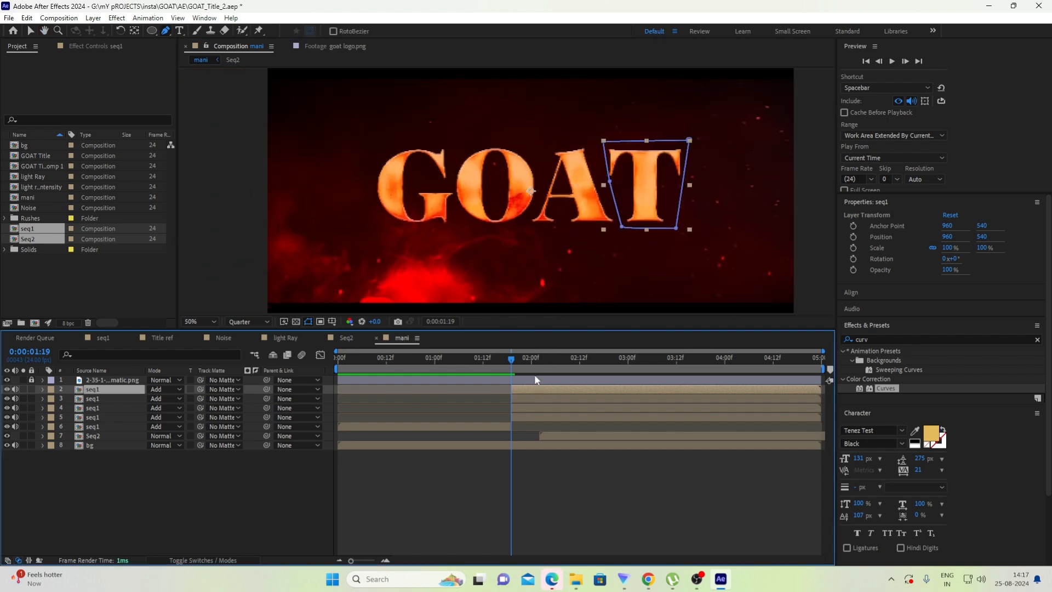
double_click(135, 31)
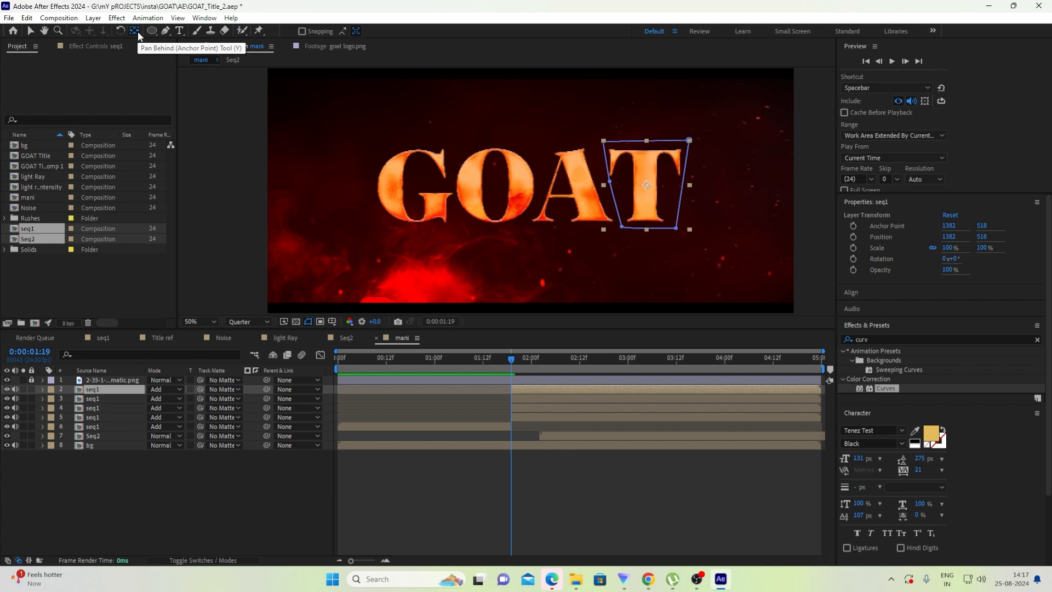
click(533, 192)
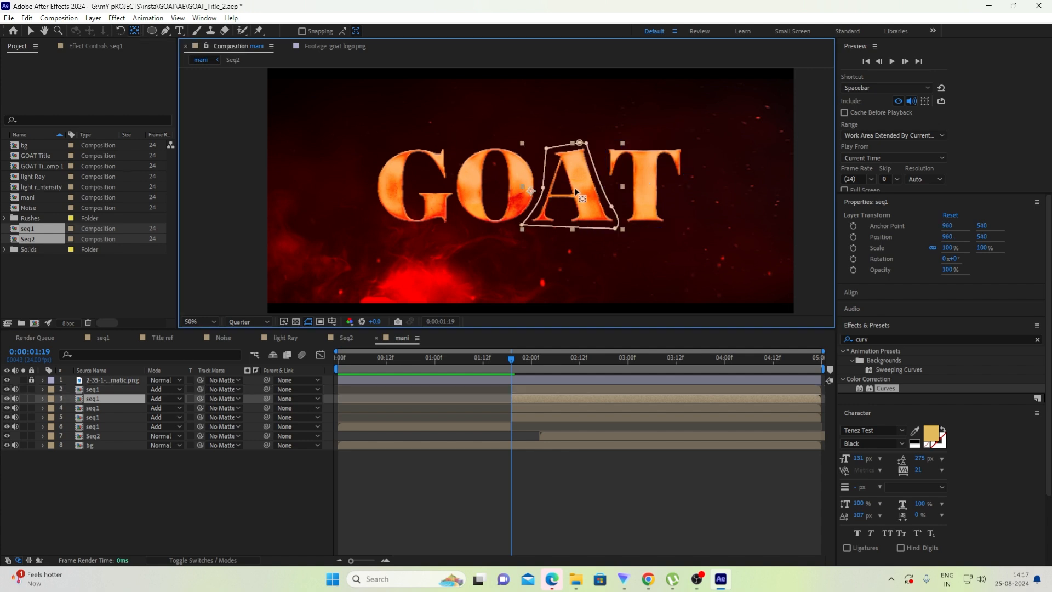
double_click(135, 31)
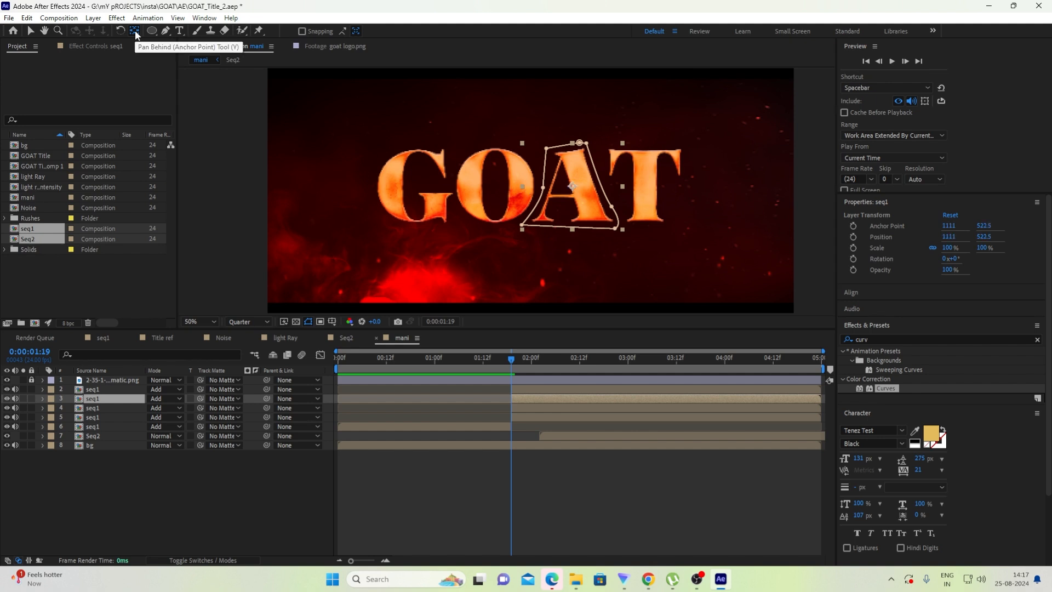
click(556, 409)
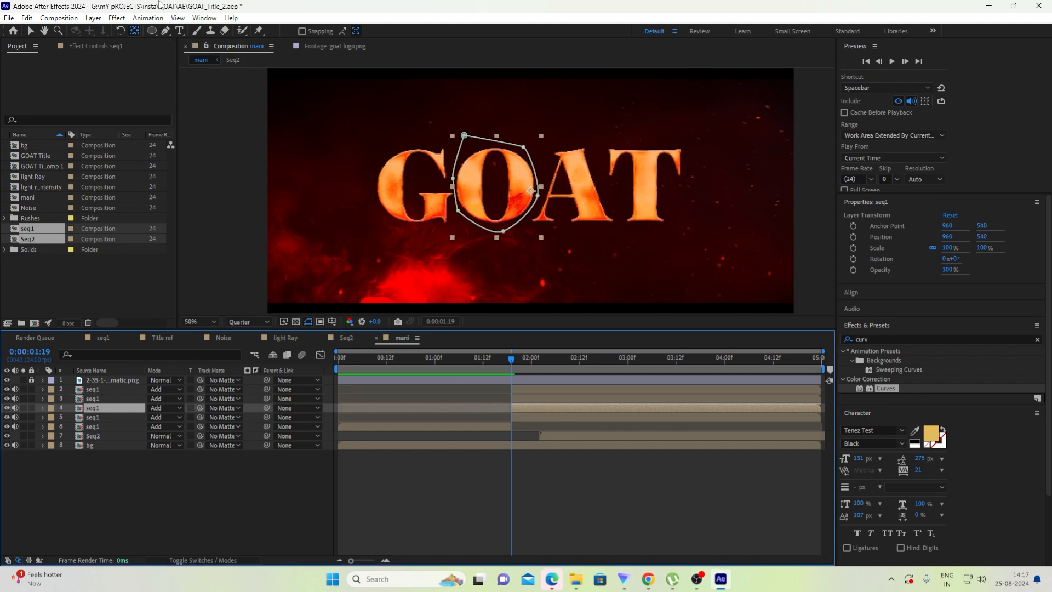
double_click(135, 31)
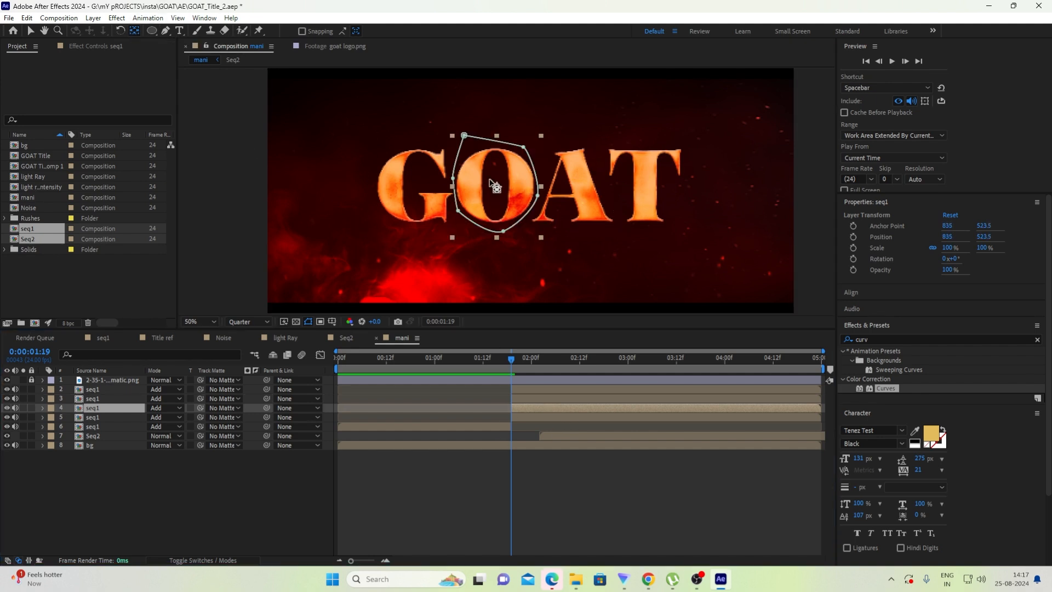
click(554, 416)
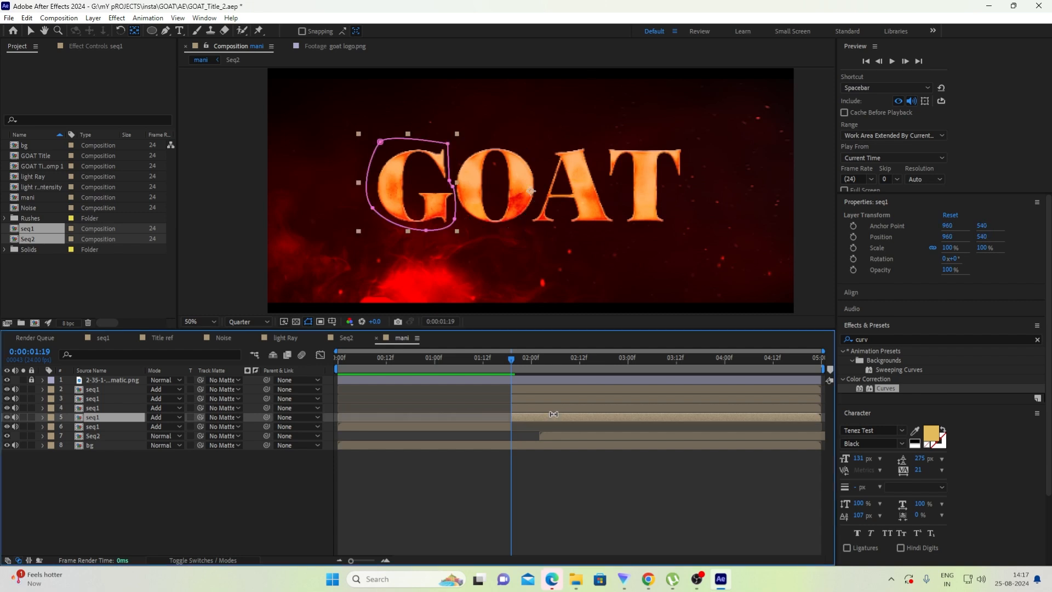
double_click(135, 31)
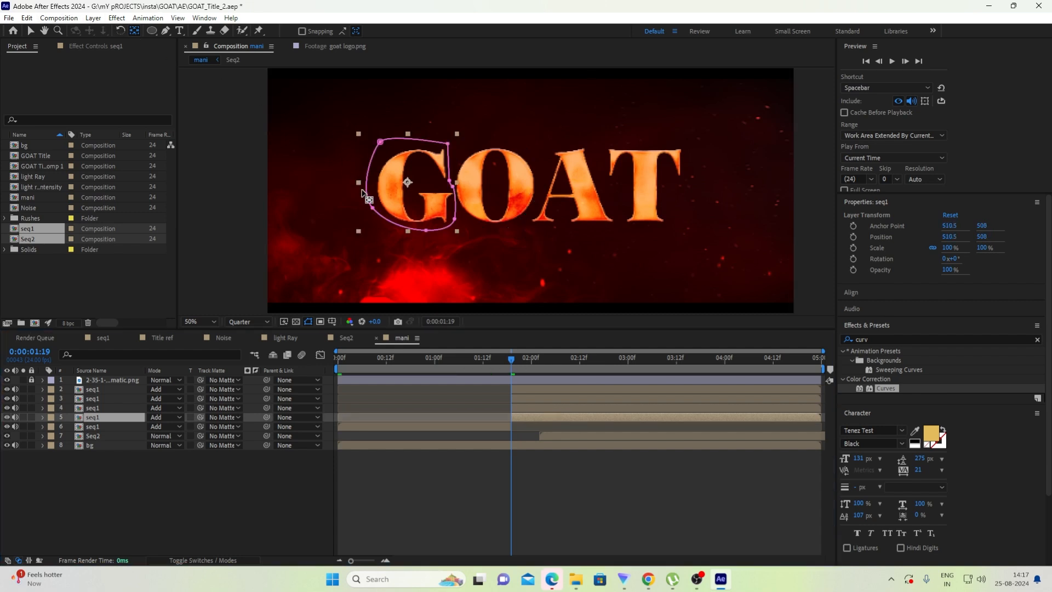
- Add Scale and Position keyframes at 0:00:01:19 to all four masked letter layers
shift+click(543, 390)
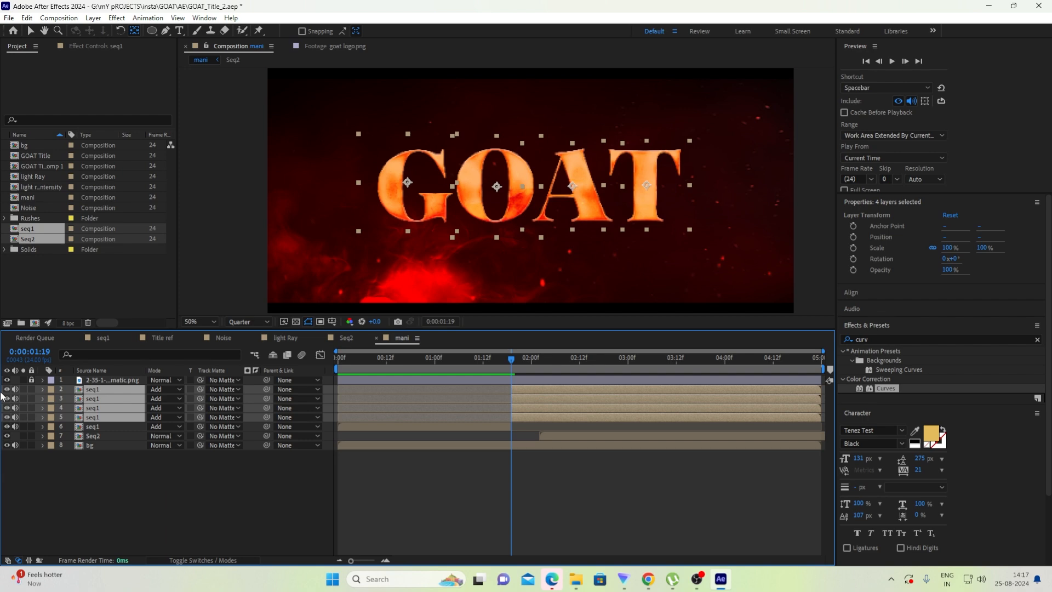
key(s)
click(70, 398)
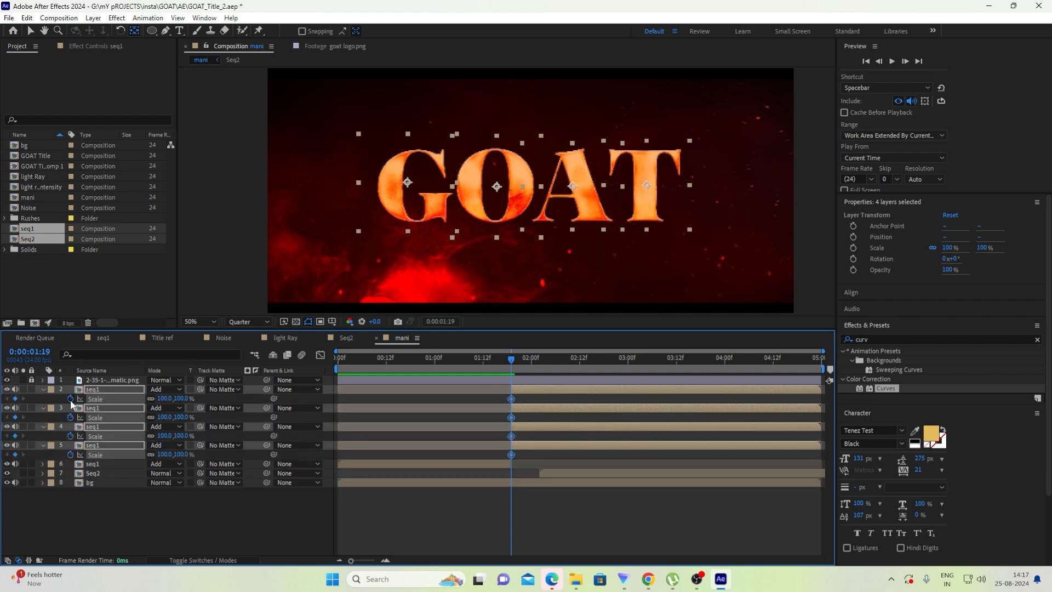
key(p)
click(71, 400)
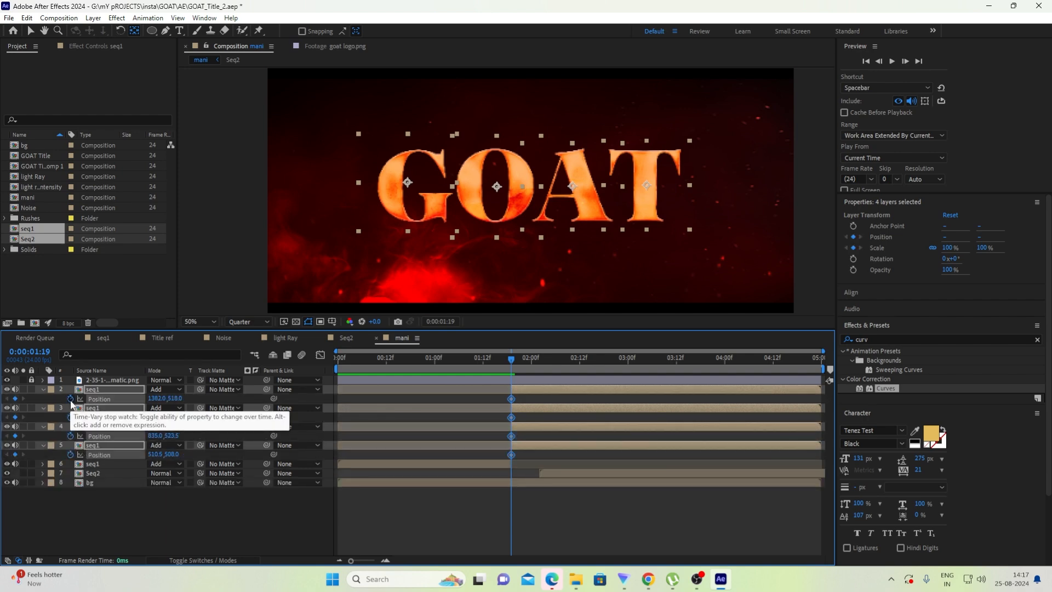
key(u)
key(u)
key(u)
scroll(515, 463, down, 2)
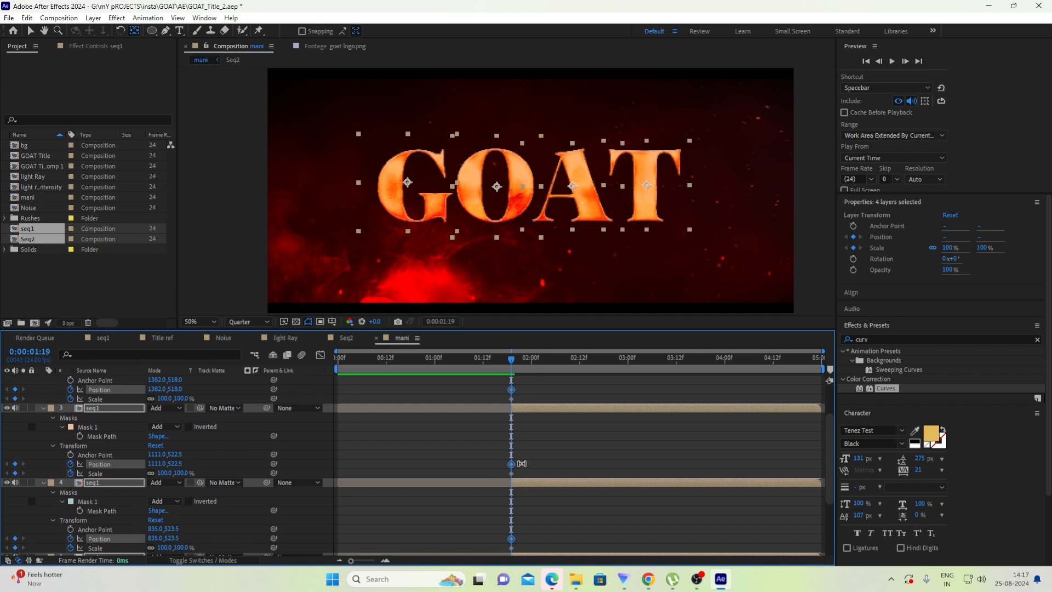
scroll(521, 464, down, 4)
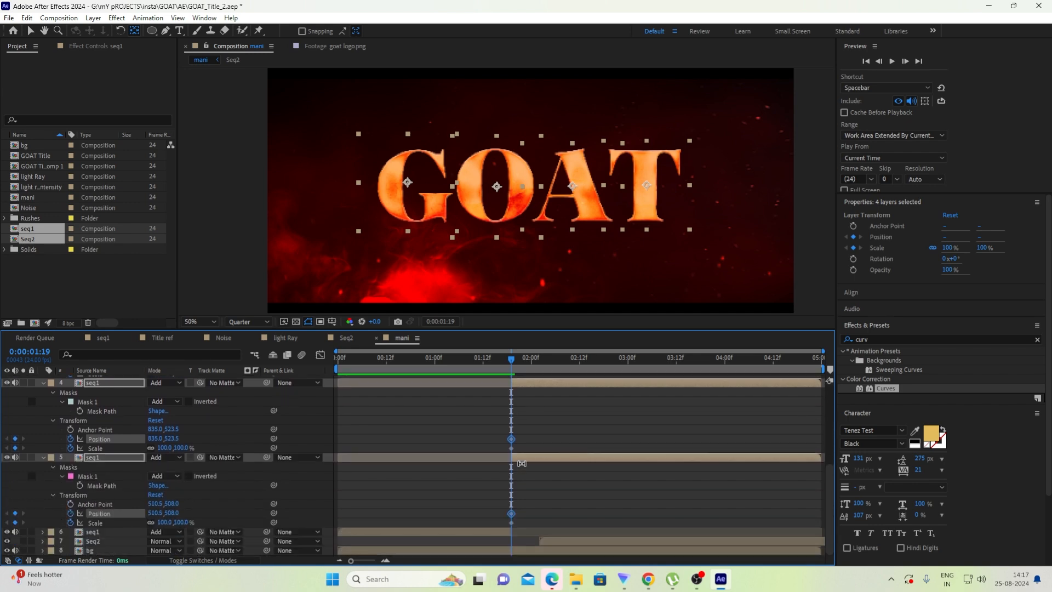
scroll(521, 463, up, 6)
key(u)
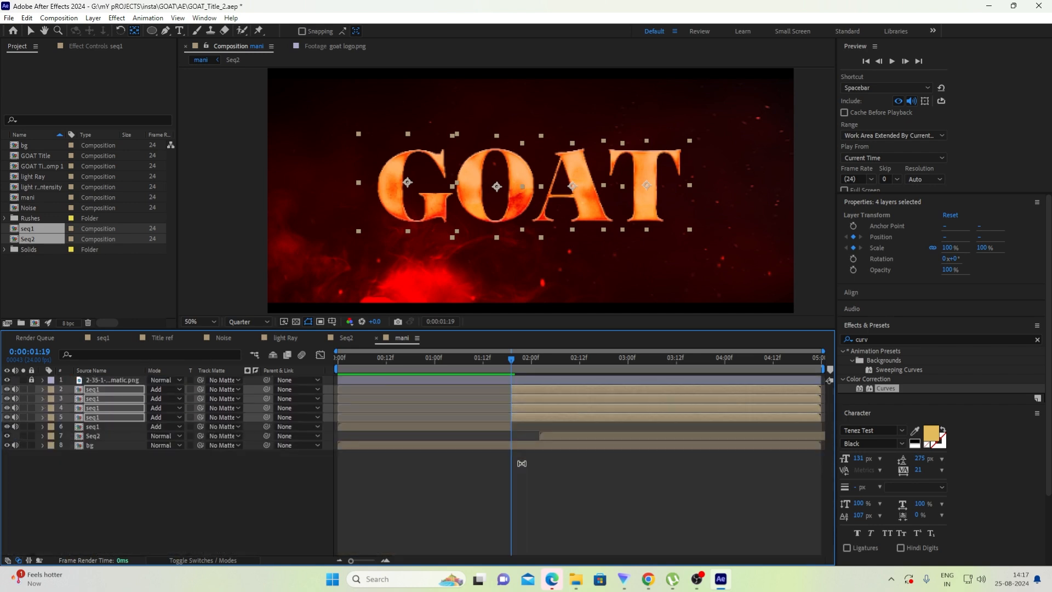
- Show the letter layers' Scale properties, go to 0:00:02:00 and shift Seq2 to start at about 0:00:01:16
key(s)
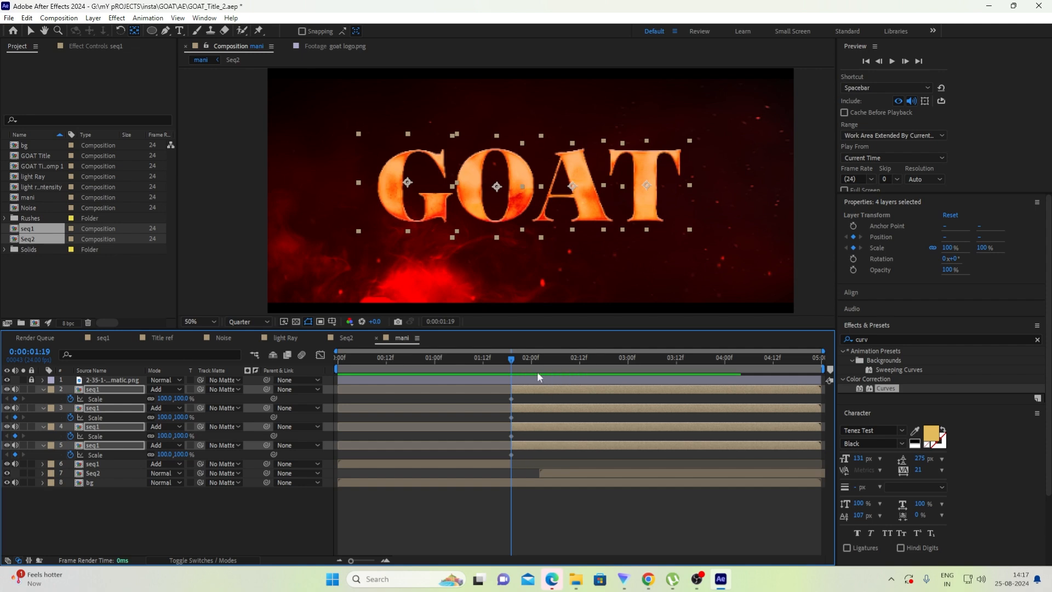
drag(515, 366, 530, 369)
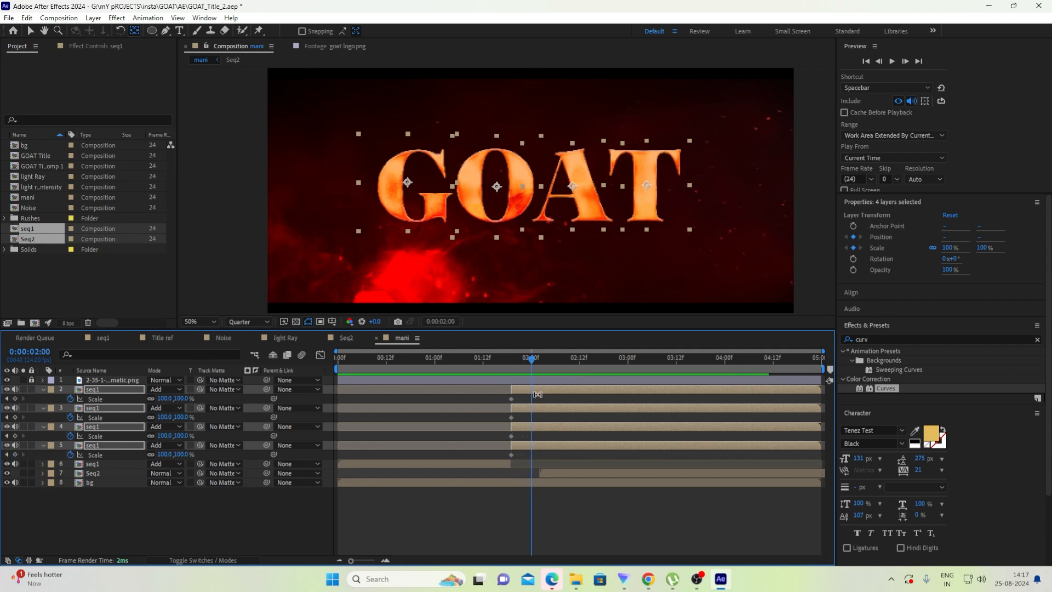
click(573, 473)
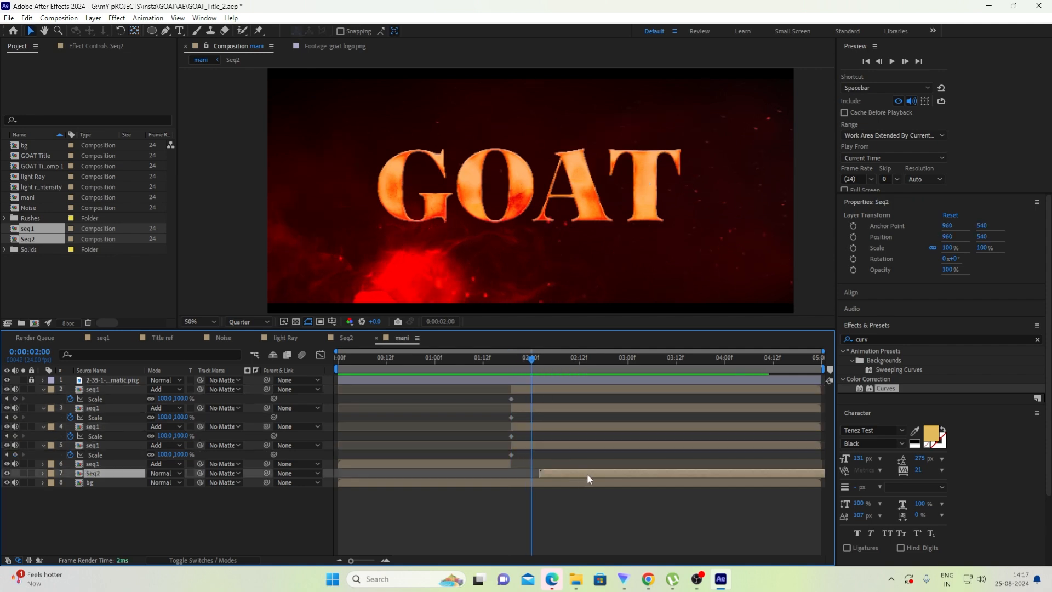
drag(588, 475, 542, 472)
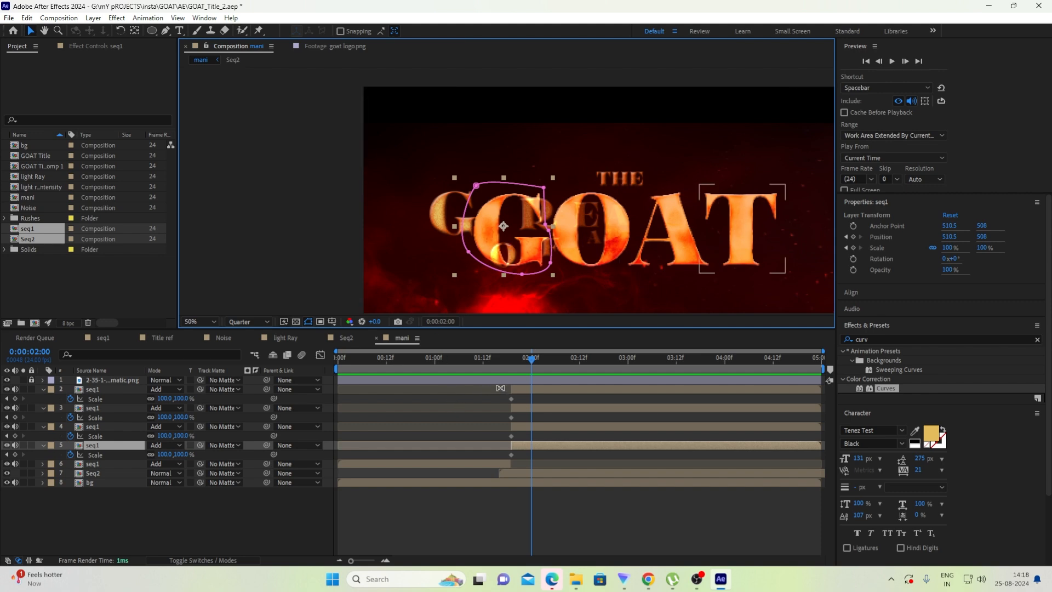
- At 0:00:02:00, move the letter G onto the G of GREATEST at position 302.5, 452 and scale it to 61%
key(=)
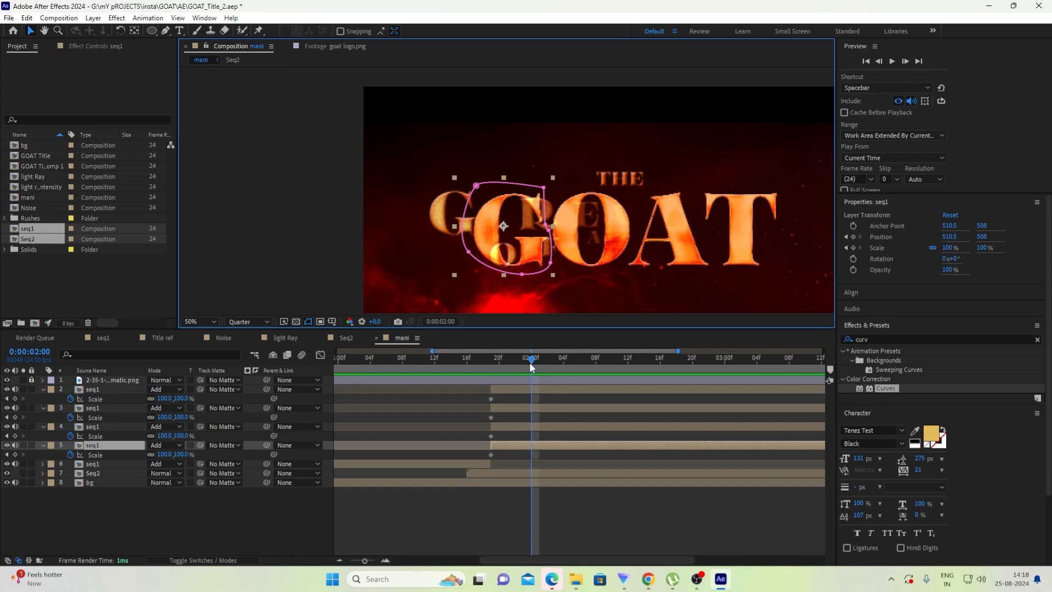
drag(509, 259, 460, 239)
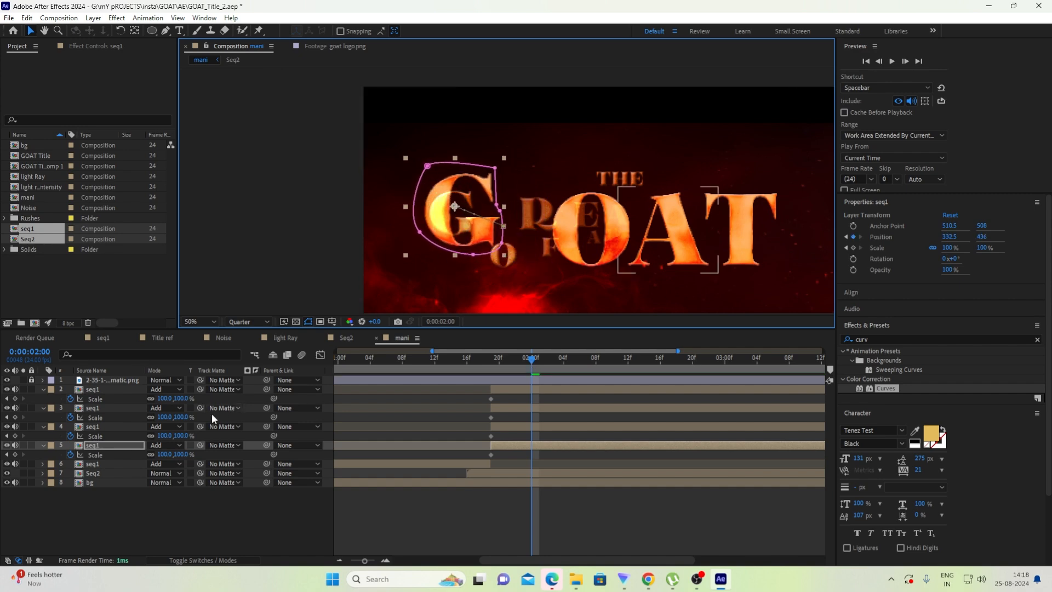
drag(176, 454, 147, 439)
drag(462, 223, 453, 228)
drag(173, 453, 172, 453)
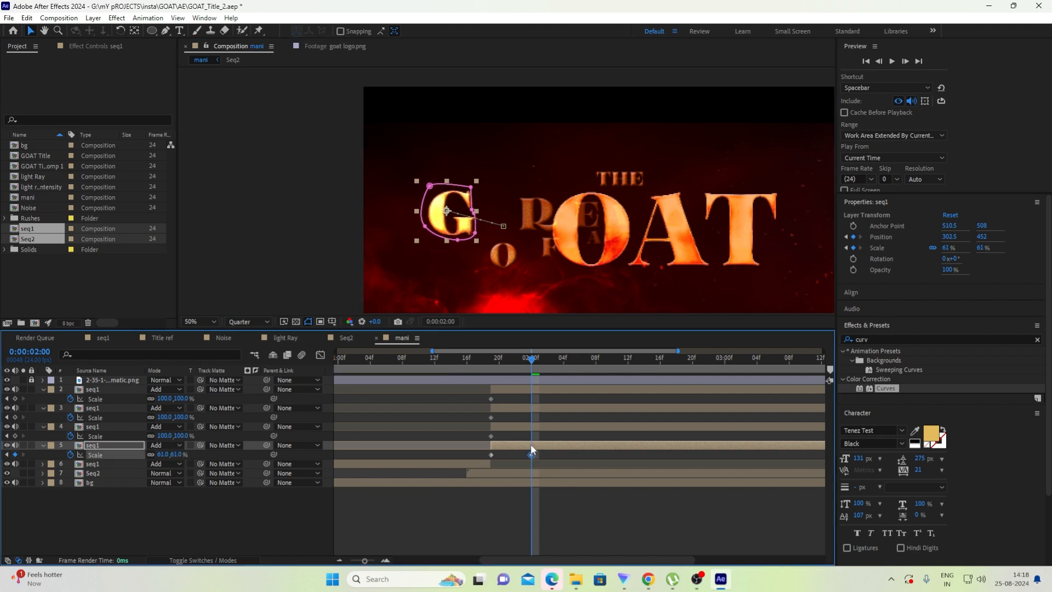
- At 0:00:02:00, move the letter O onto the O of OF at position 521, 611.5 and scale it to 32%
click(535, 428)
drag(624, 207, 538, 230)
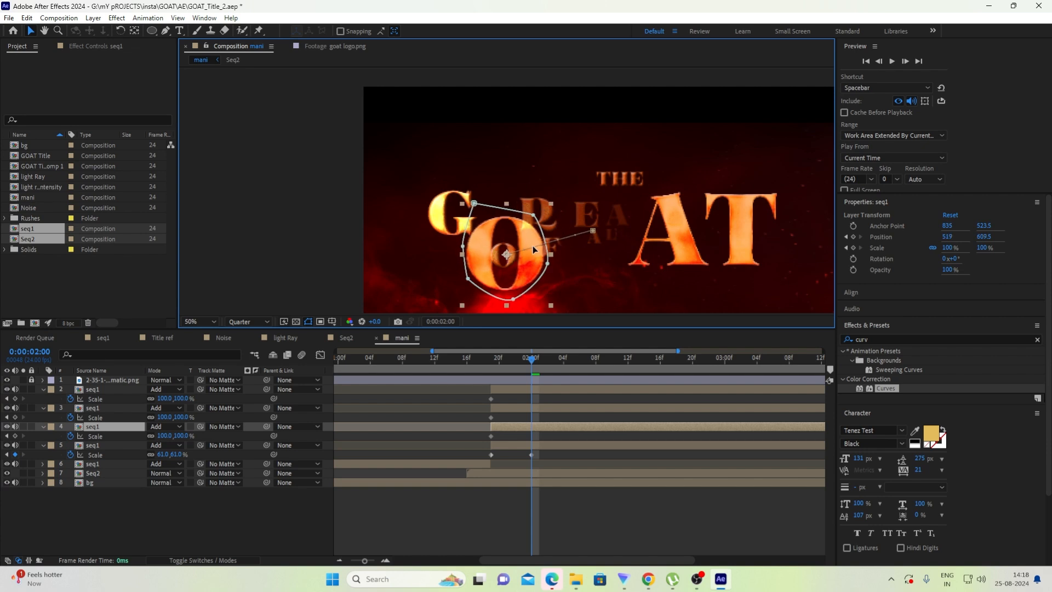
drag(176, 441, 144, 432)
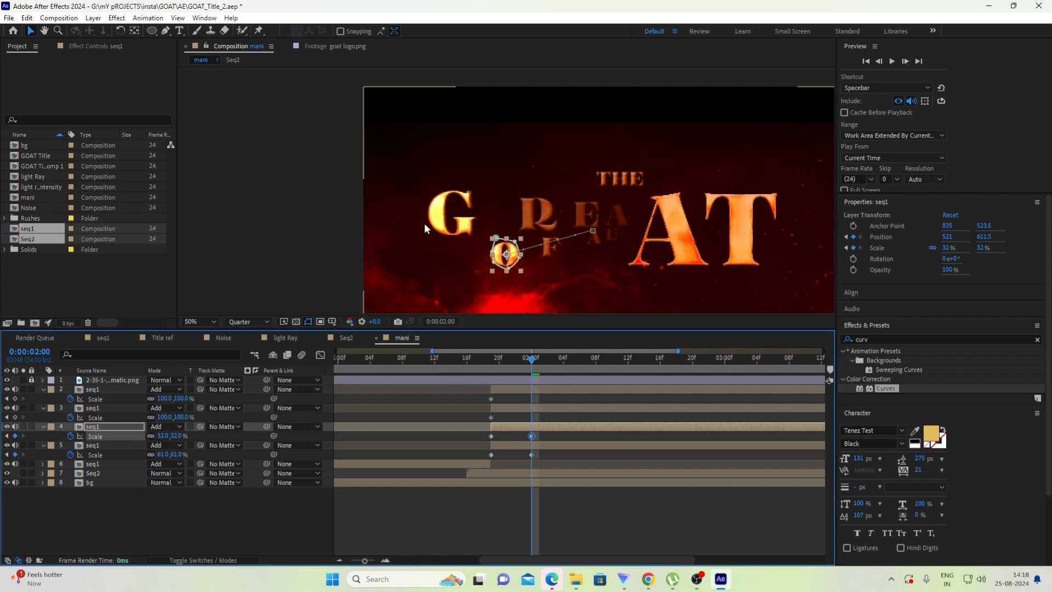
- Nudge the letter O to 511, 615.5, and at 0:00:02:02 place the letter A onto the A of GREATEST at 885, 464.5, scaled to 56%
drag(512, 260, 510, 261)
drag(527, 354, 551, 348)
click(582, 407)
drag(672, 235, 604, 211)
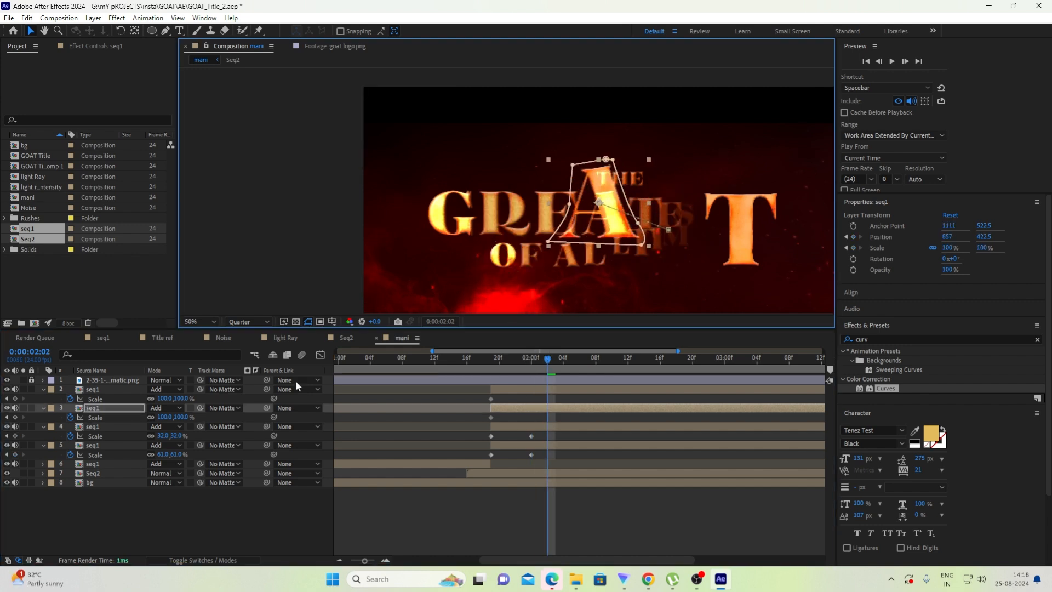
drag(180, 417, 152, 416)
drag(605, 199, 609, 208)
drag(175, 417, 180, 417)
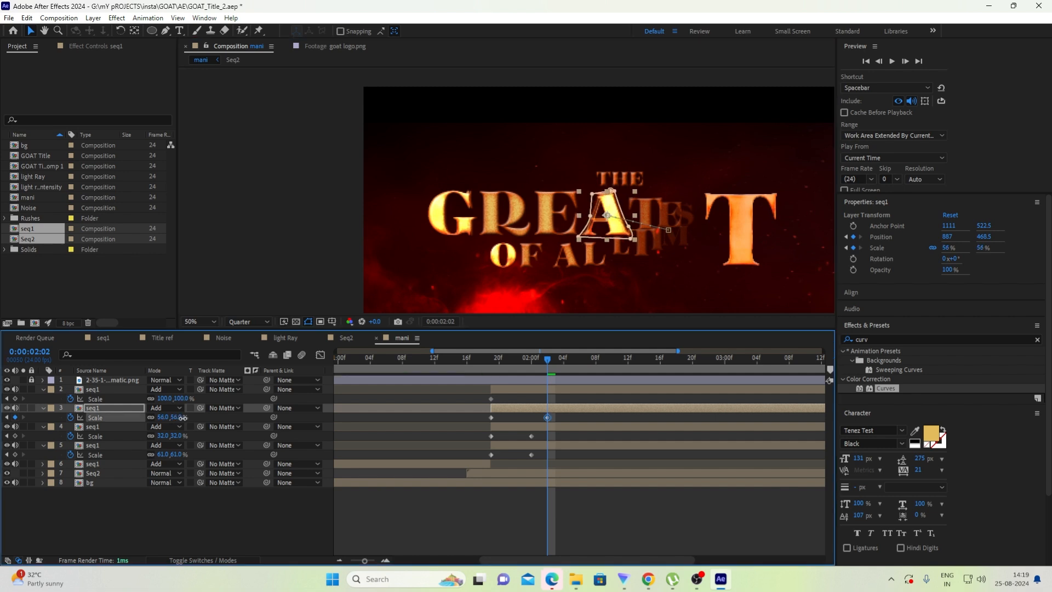
drag(610, 232, 611, 235)
- At 0:00:02:03, move the letter T onto the first T of TIME at position 1042, 610 and scale it to 57%
drag(549, 359, 554, 361)
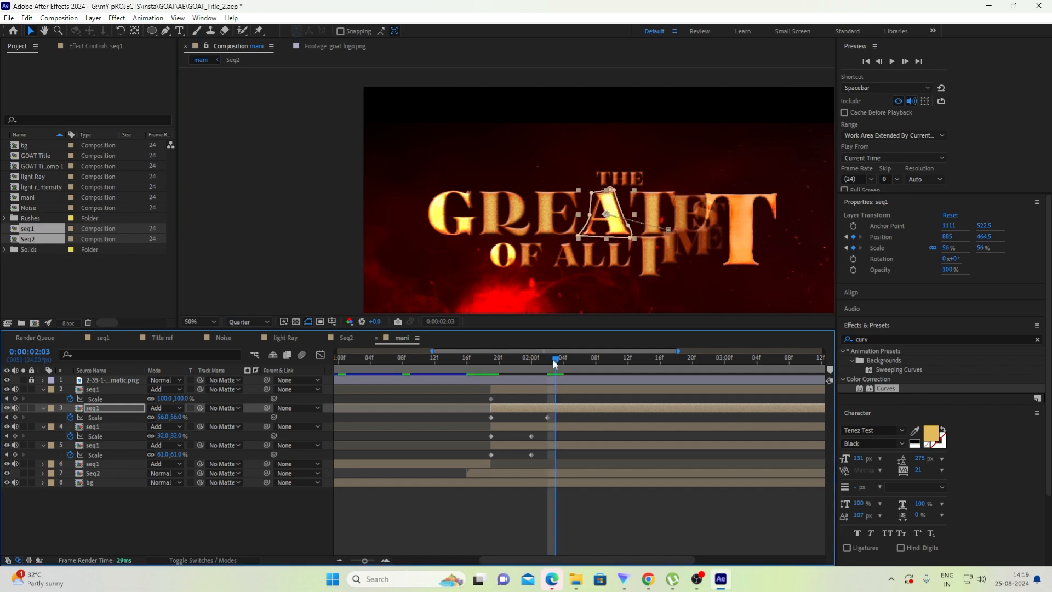
click(591, 390)
drag(743, 235, 651, 251)
drag(182, 399, 155, 400)
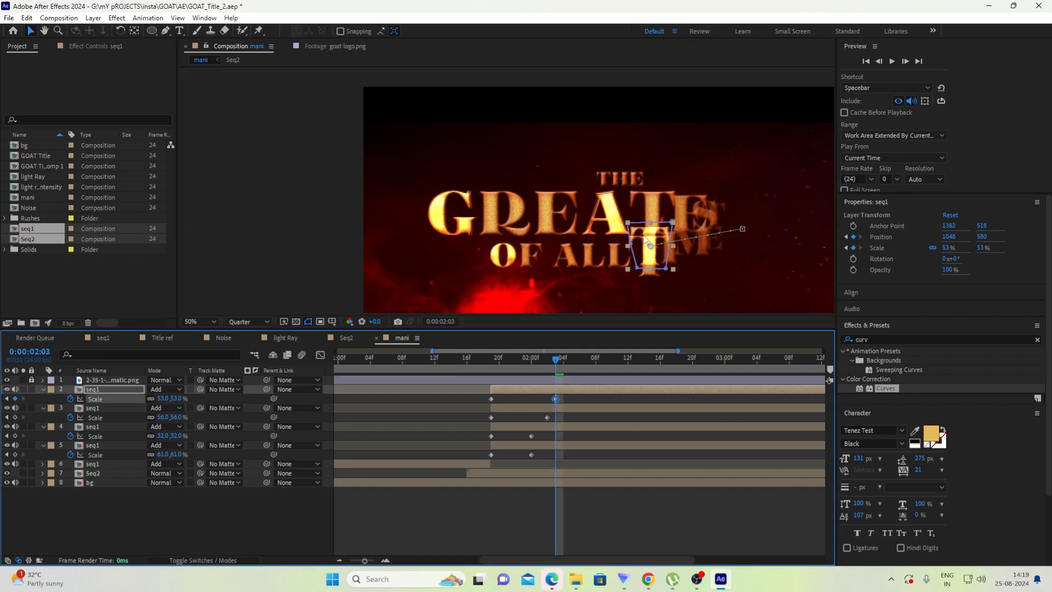
drag(651, 239, 649, 247)
drag(173, 398, 177, 398)
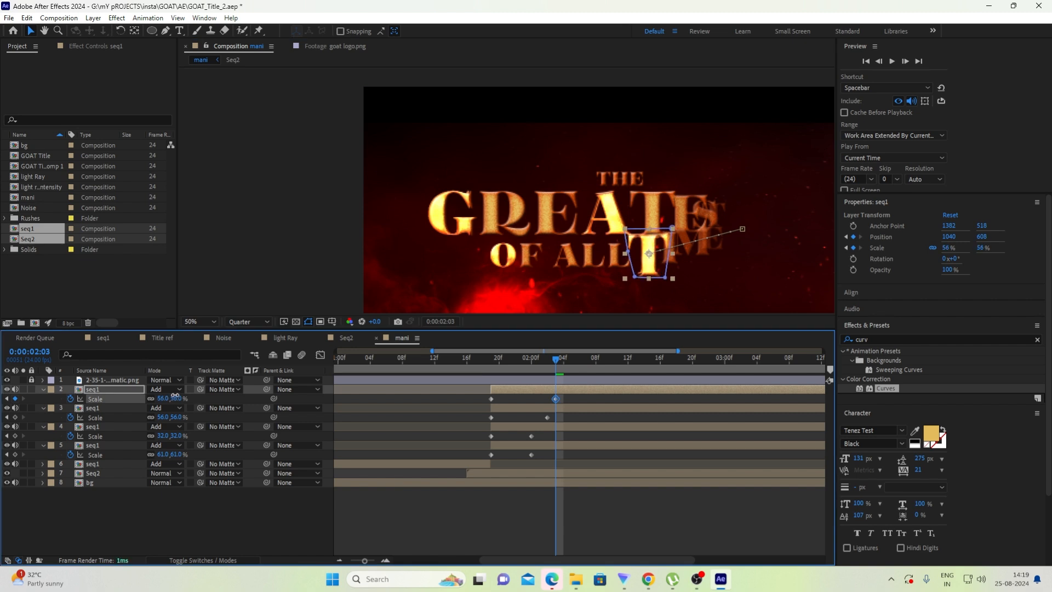
drag(650, 244, 650, 245)
- Split the T layer at 0:00:02:03 and the A layer at 0:00:02:02, deleting the part after each cut
click(565, 390)
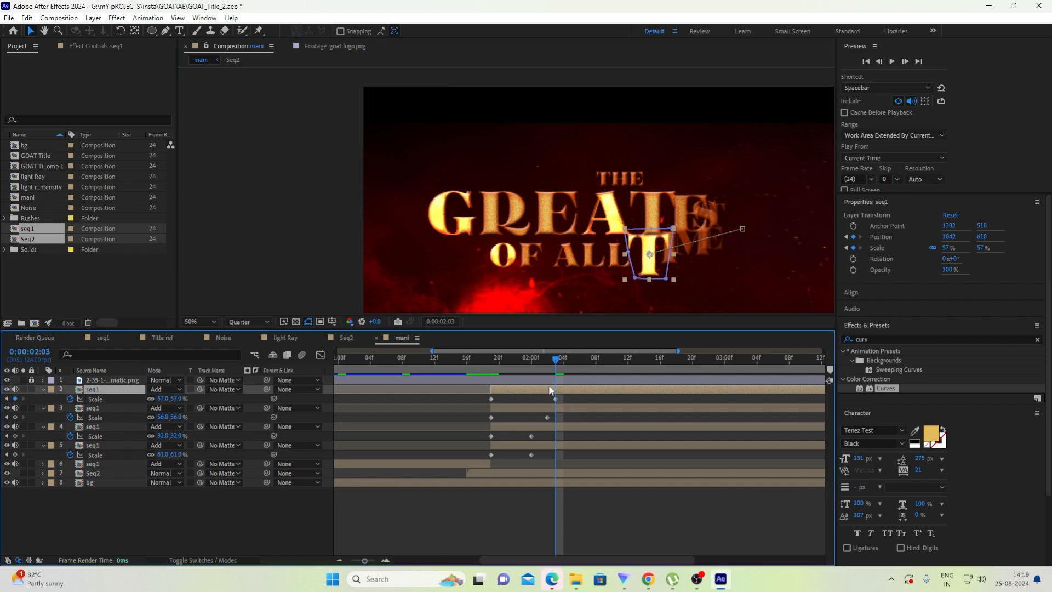
key(ctrl+shift+d)
key(Delete)
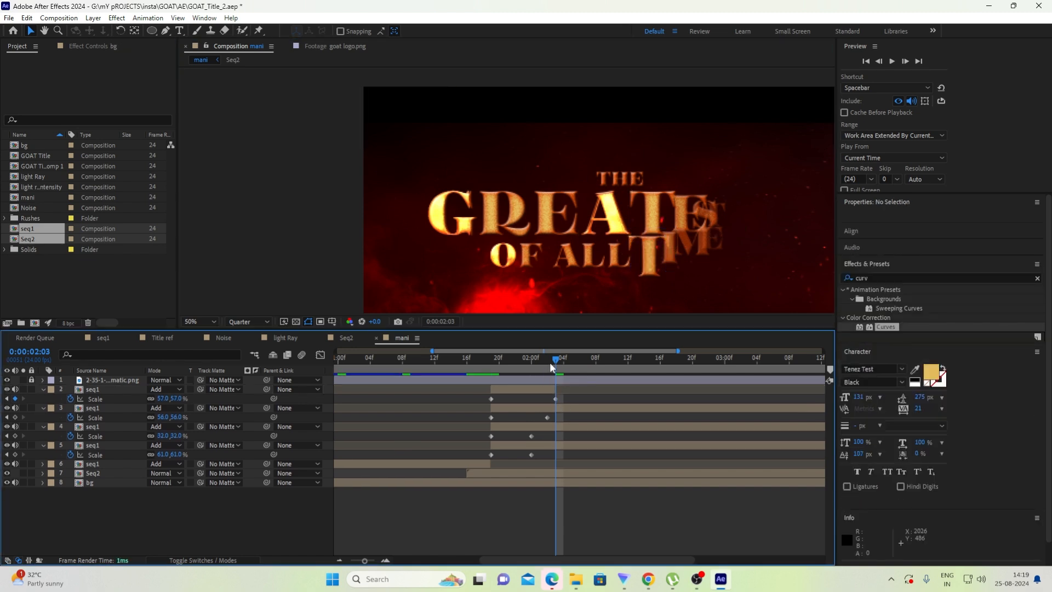
click(547, 363)
click(553, 410)
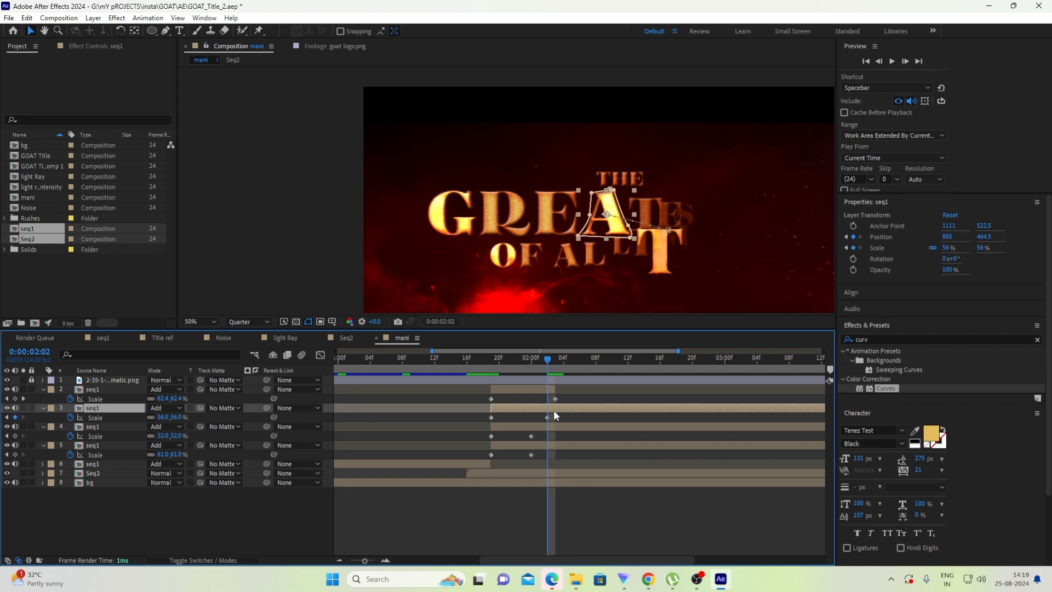
key(ctrl+shift+d)
key(Delete)
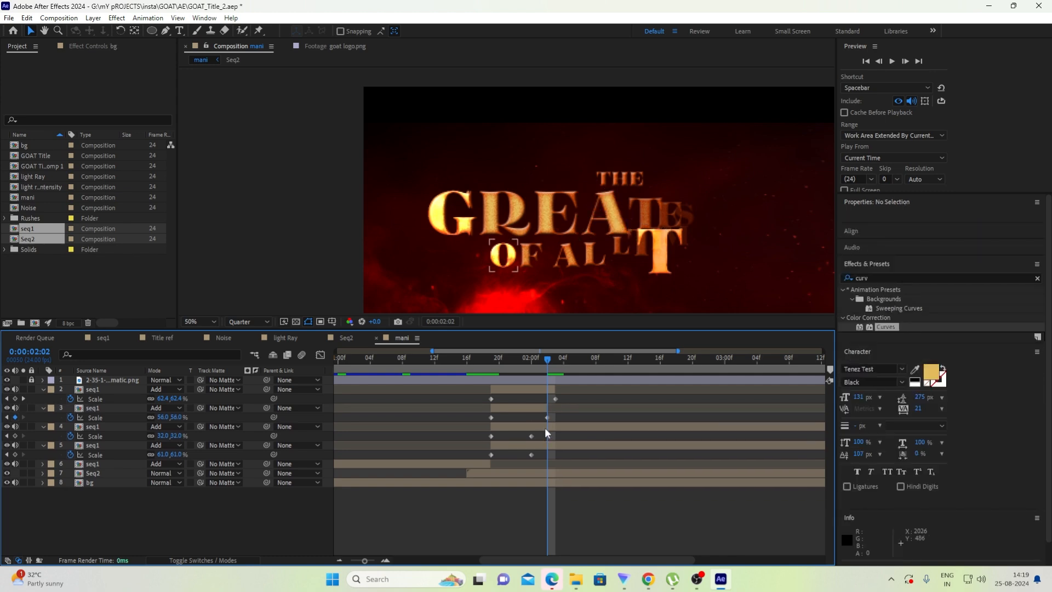
- Split the O and G letter layers at 0:00:02:00 and delete the parts after the cut
click(545, 427)
drag(538, 364, 531, 369)
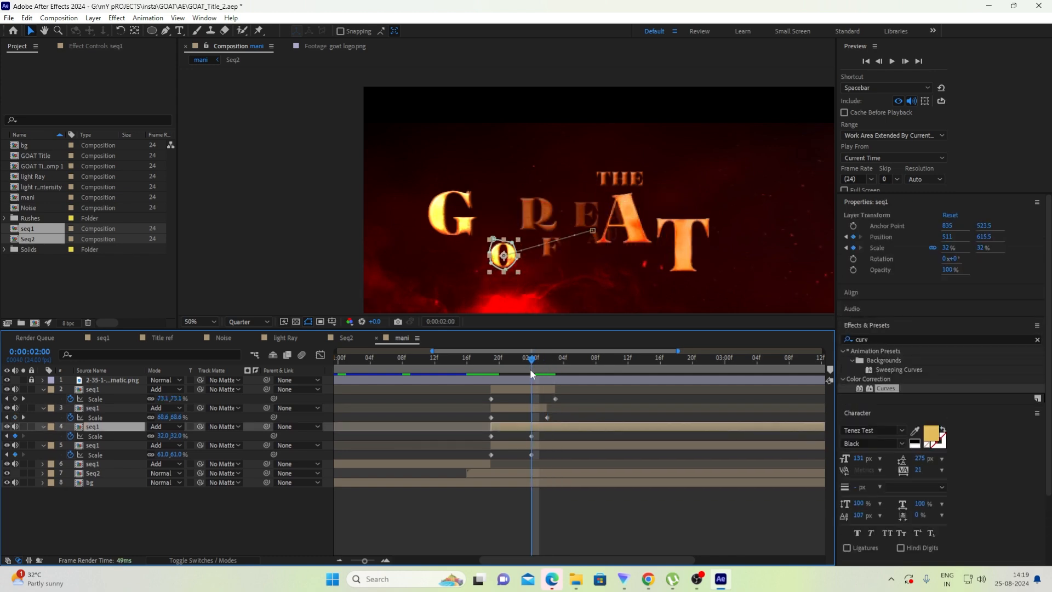
key(ctrl+shift+d)
key(Delete)
click(535, 445)
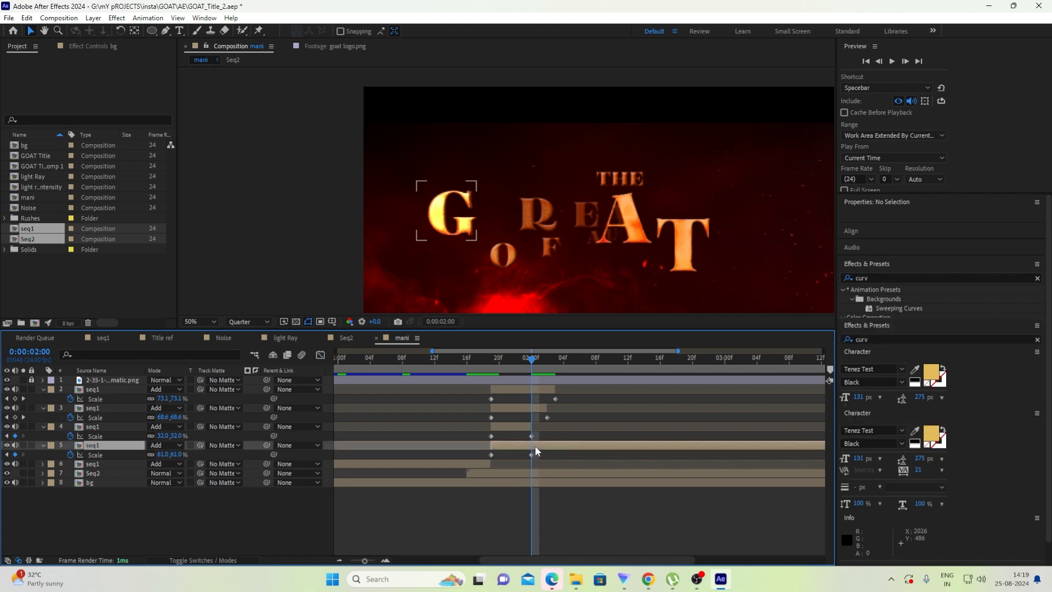
key(ctrl+shift+d)
key(Delete)
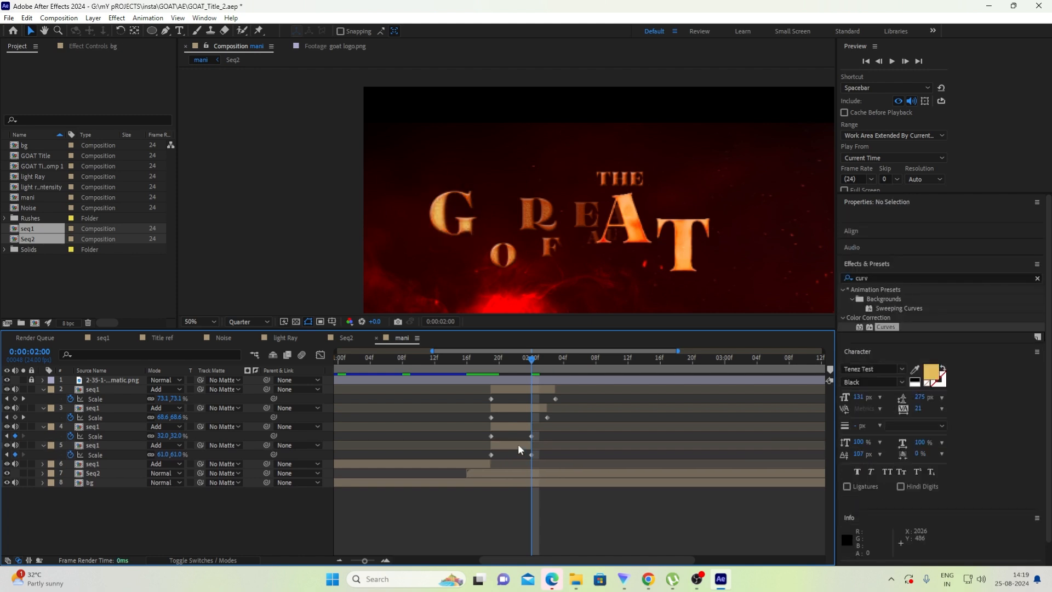
- Select the four trimmed letter layers, show the layer switches and enable motion blur for them
click(503, 447)
shift+click(508, 388)
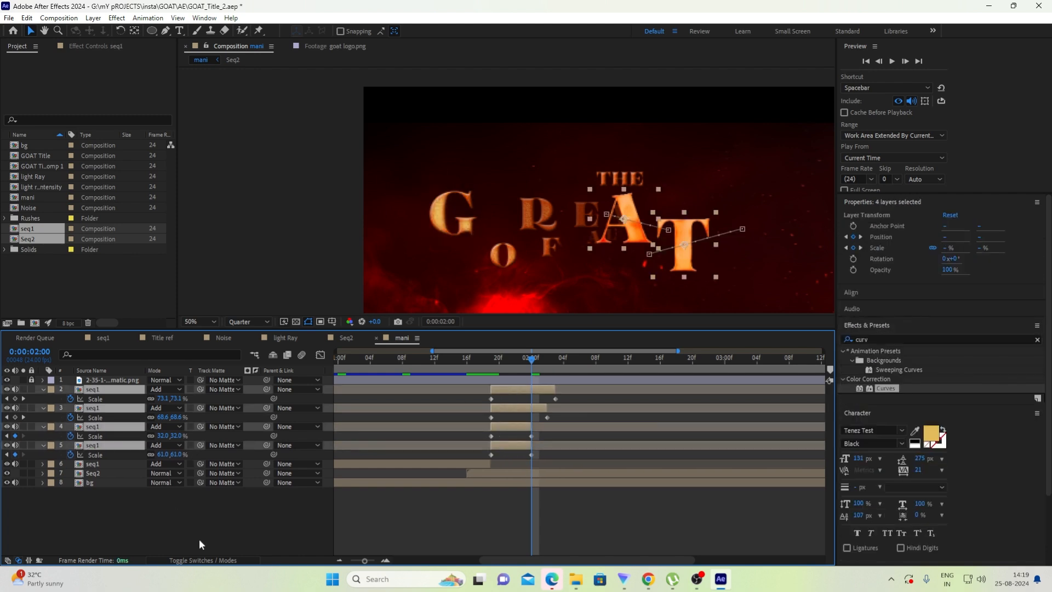
click(202, 560)
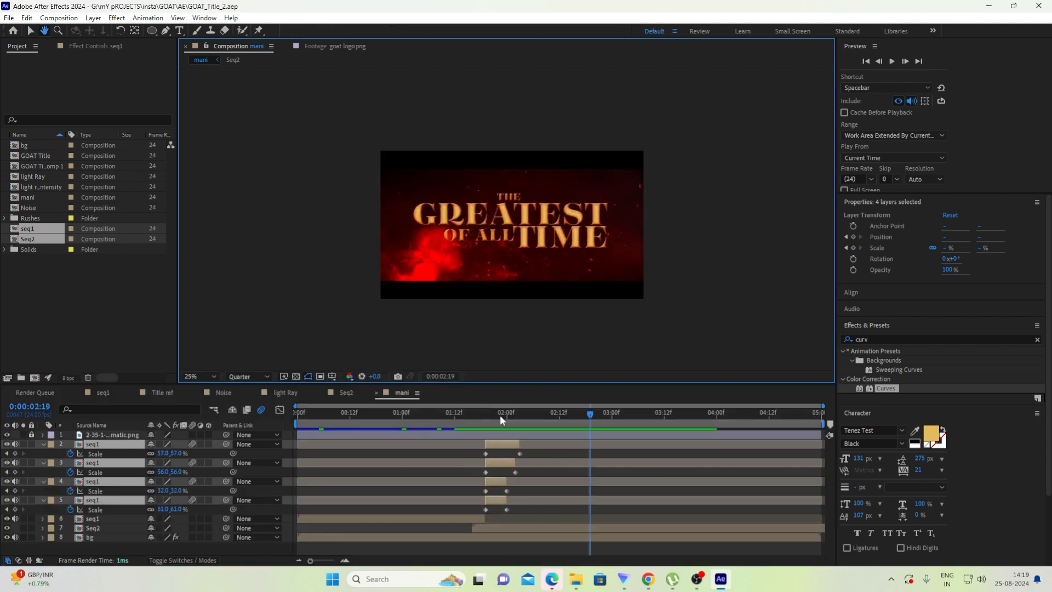
- Apply a Gaussian Blur with Blurriness 14.9 to the bg layer
click(512, 534)
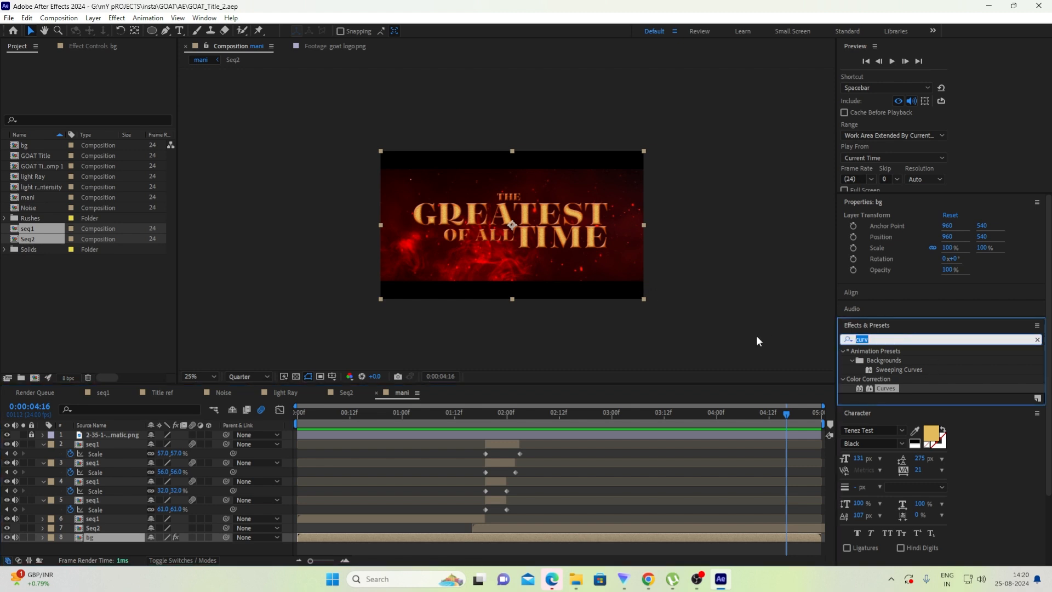
text(blur)
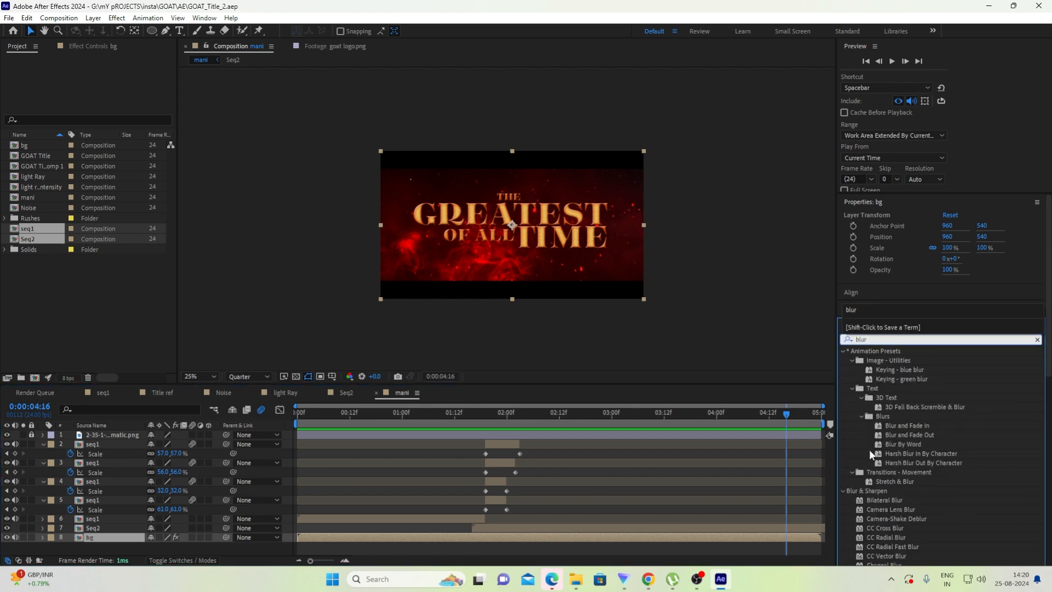
scroll(888, 469, down, 3)
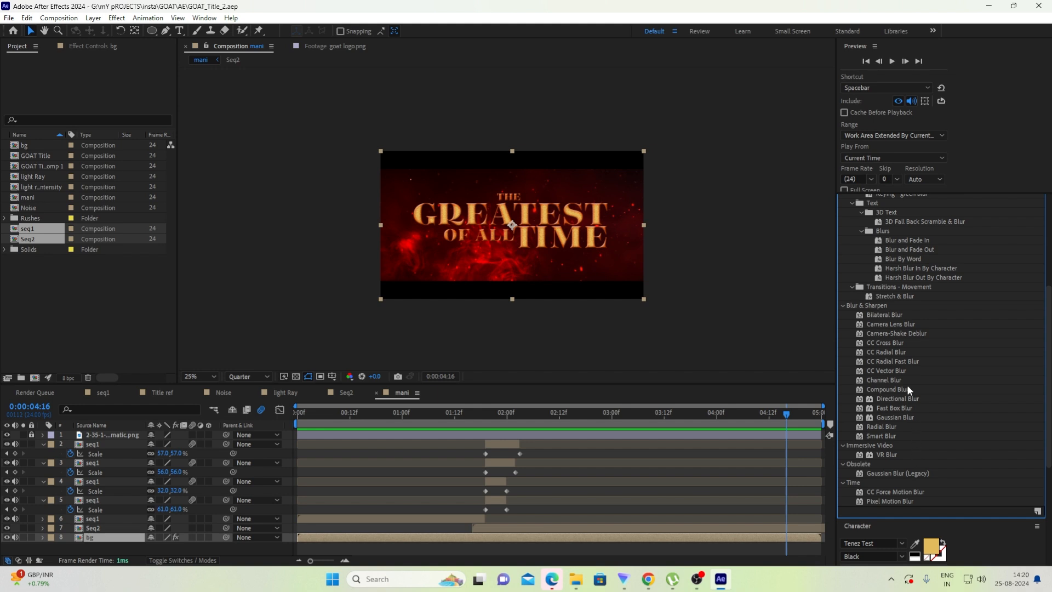
double_click(906, 417)
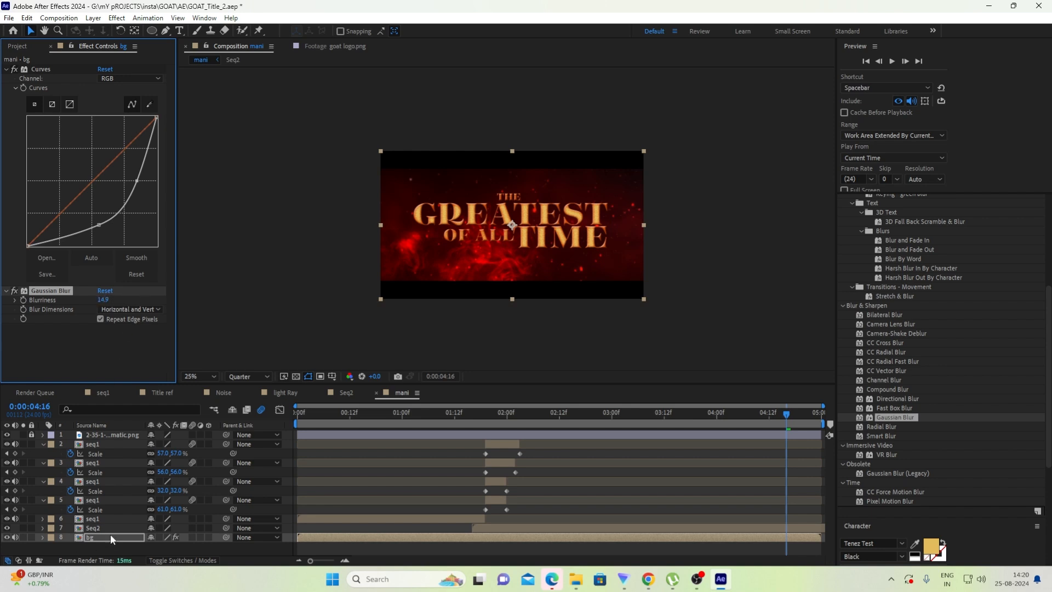
- Set the bg layer's scale to 105% and its opacity to 80%
key(s)
click(182, 546)
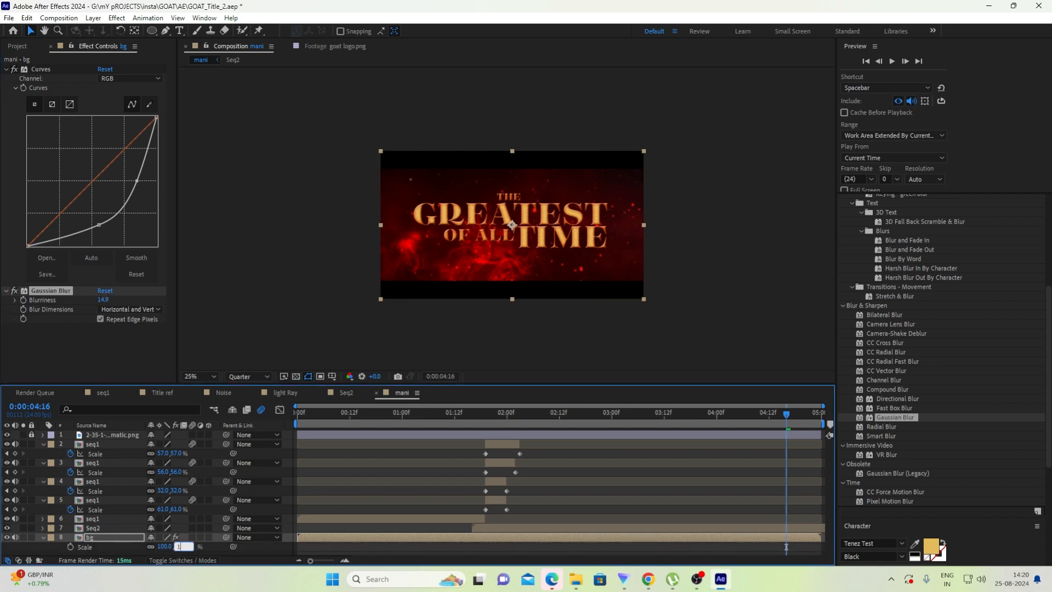
key(Return)
click(139, 539)
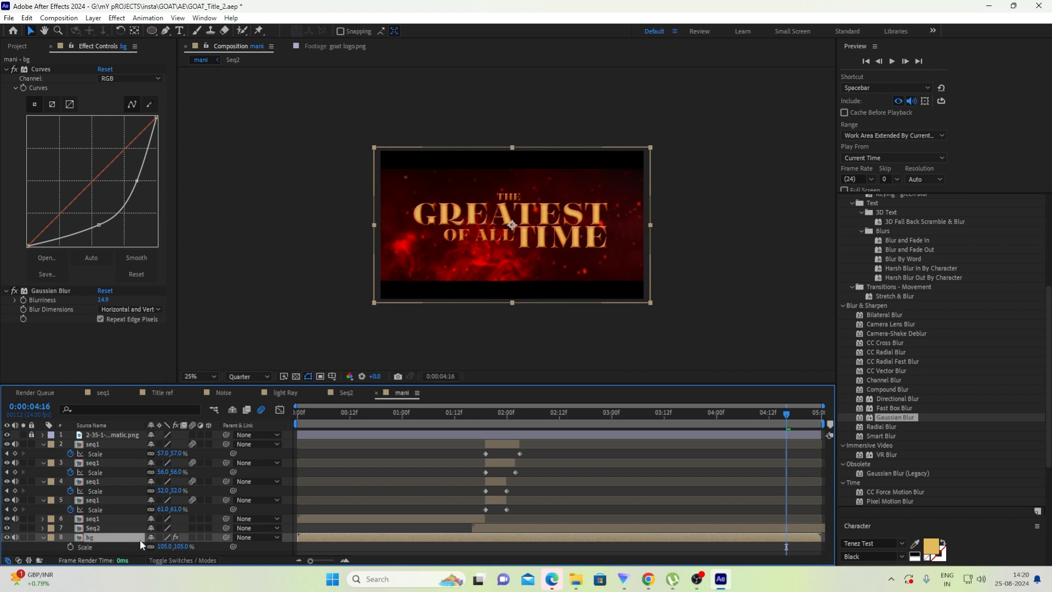
key(t)
click(156, 547)
text(80)
key(Return)
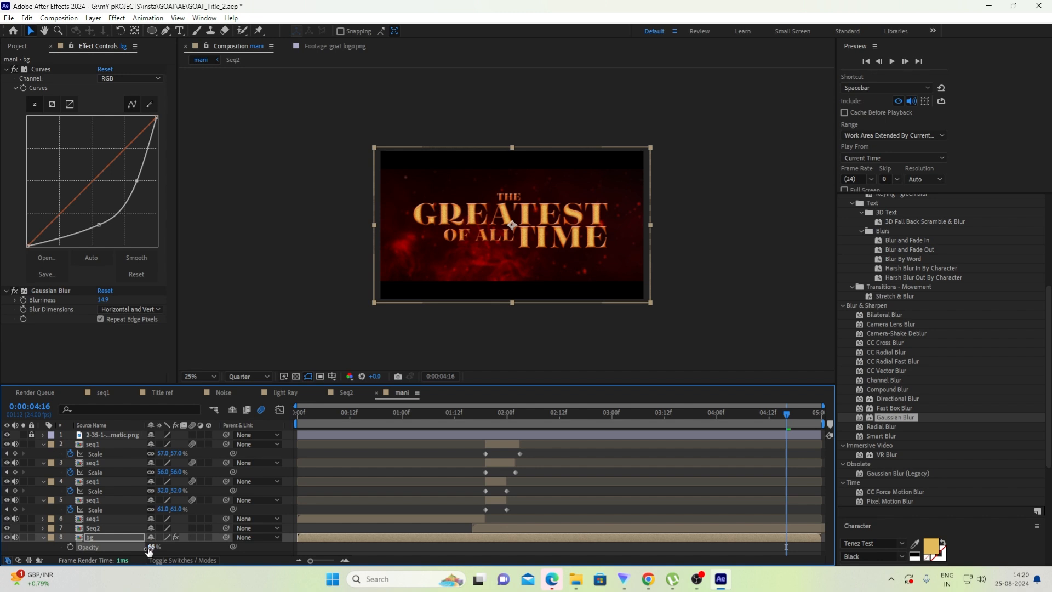
click(150, 547)
key(Return)
- Collapse the revealed properties of all layers in the mani composition and deselect them
key(ctrl+a)
key(shift+p)
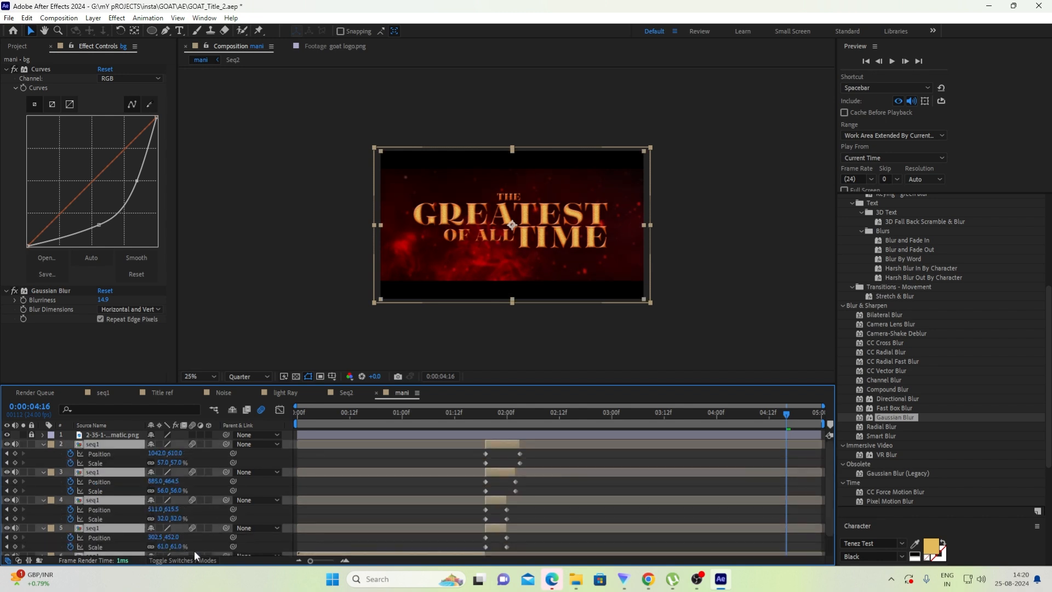
key(u)
click(207, 524)
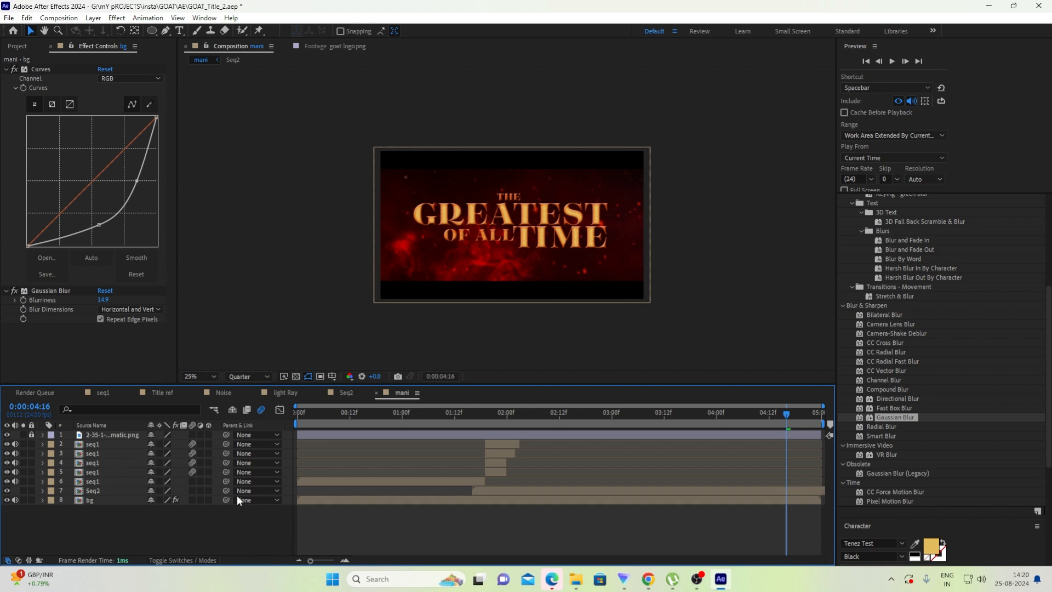
- Go to 0:00:01:19, add a null object and place it directly beneath the locked PNG layer
key(period)
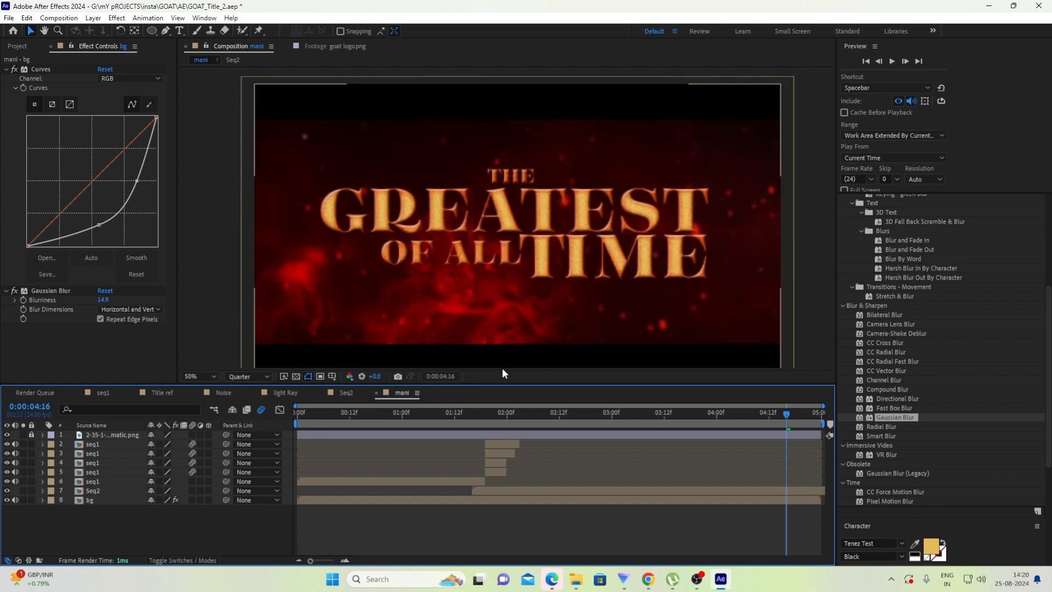
click(485, 419)
right_click(207, 520)
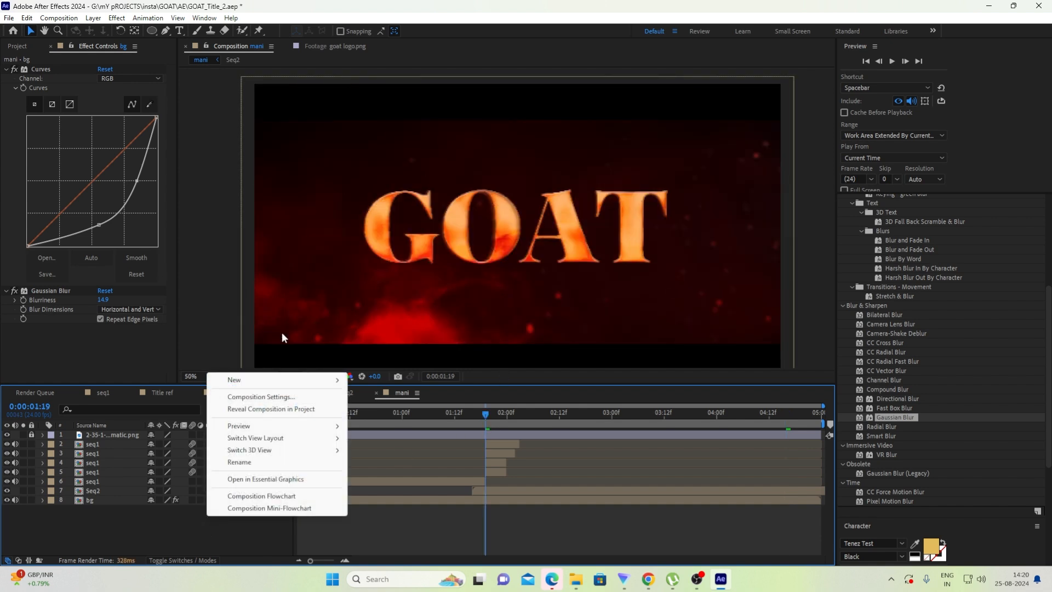
mouse_move(332, 385)
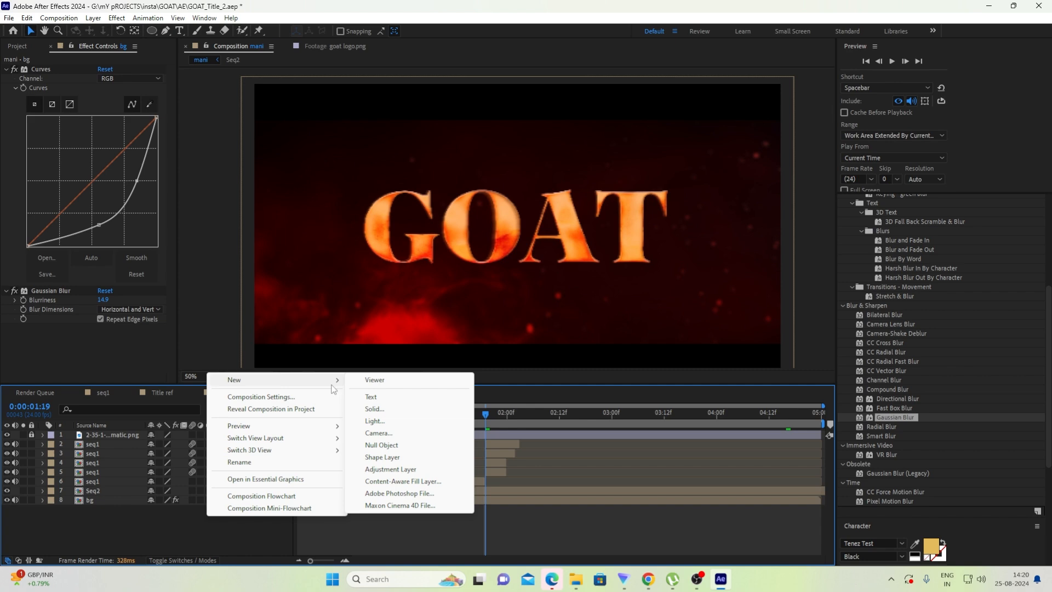
click(381, 445)
drag(100, 435, 104, 450)
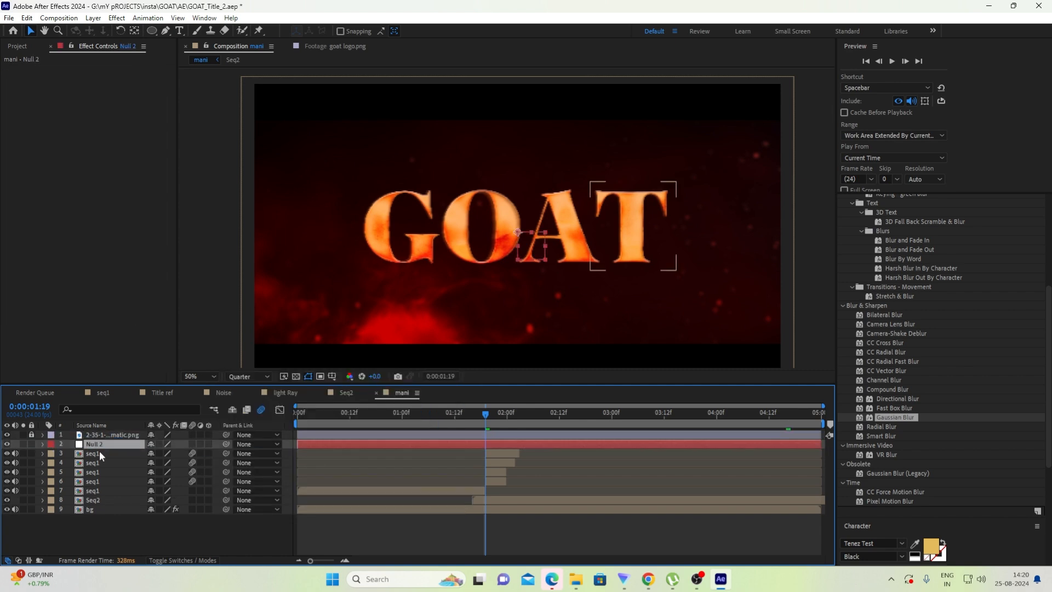
- Parent all five seq1 layers and the Seq2 layer to the null object
click(99, 453)
shift+click(97, 500)
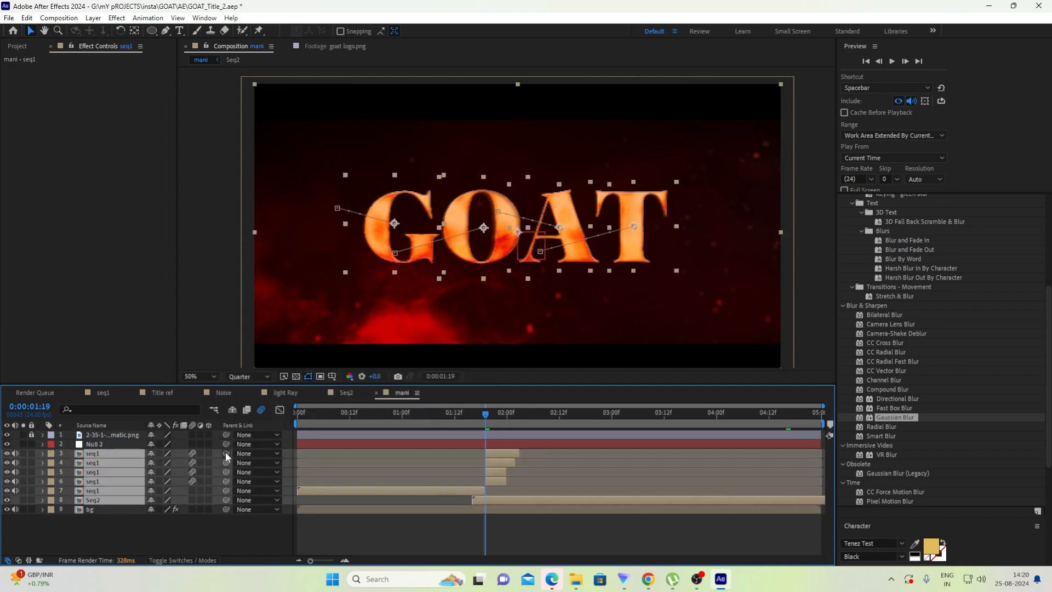
drag(225, 453, 109, 446)
- Keyframe the null's scale from 100% at 0:00:00:00 to 125% at 0:00:03:05 and preview the animation
click(109, 446)
key(s)
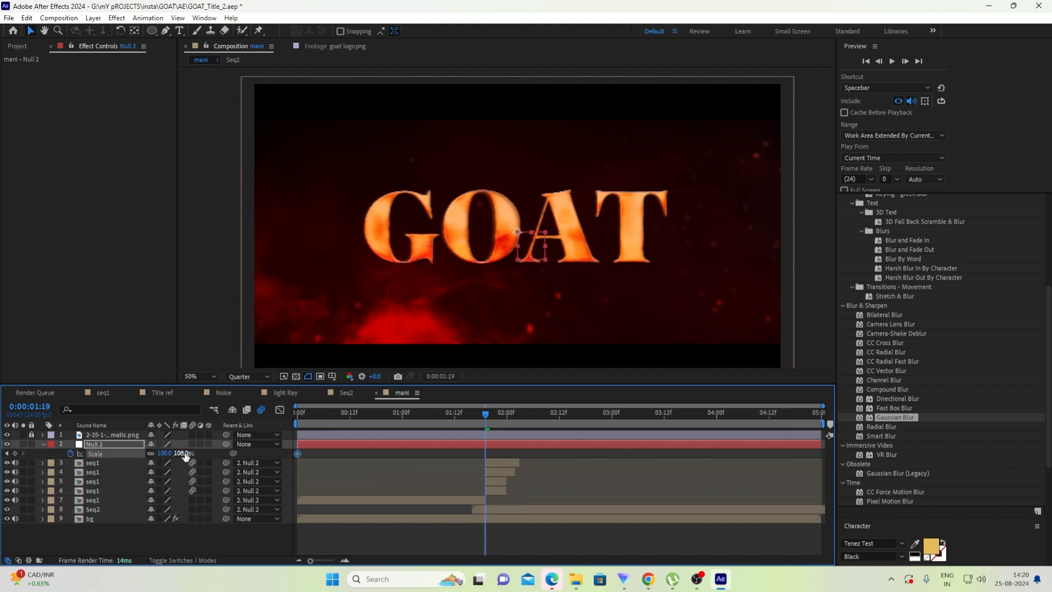
drag(615, 416, 636, 422)
drag(181, 458, 189, 447)
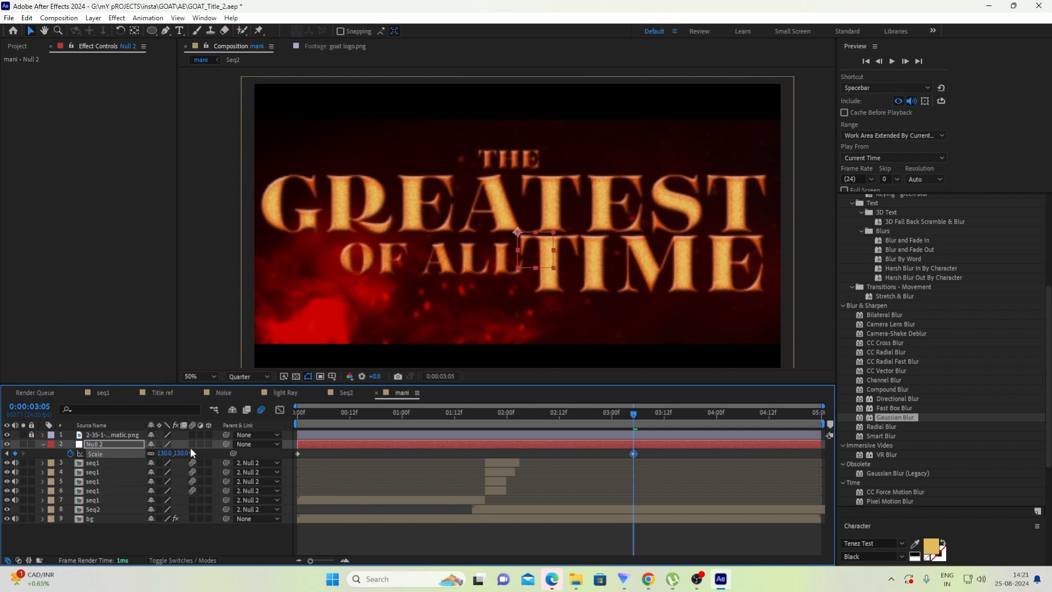
click(181, 453)
text(125)
key(Return)
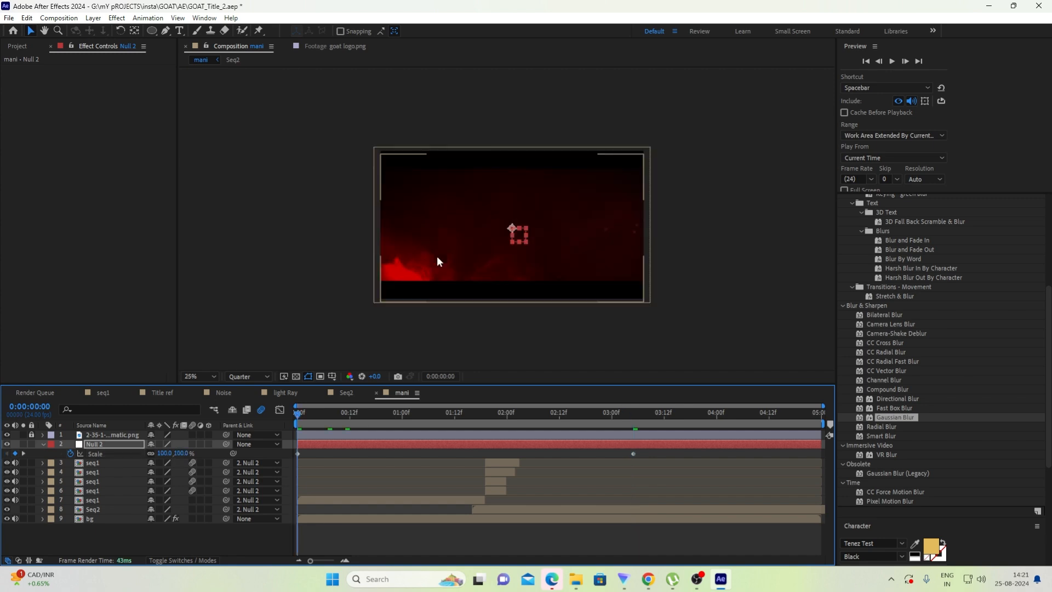
key(space)
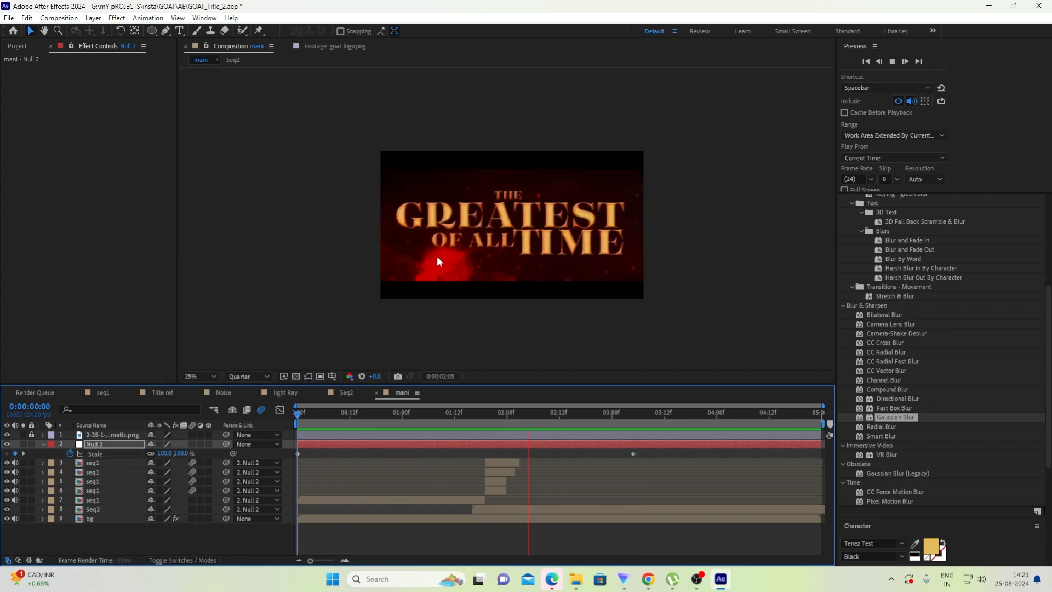
key(space)
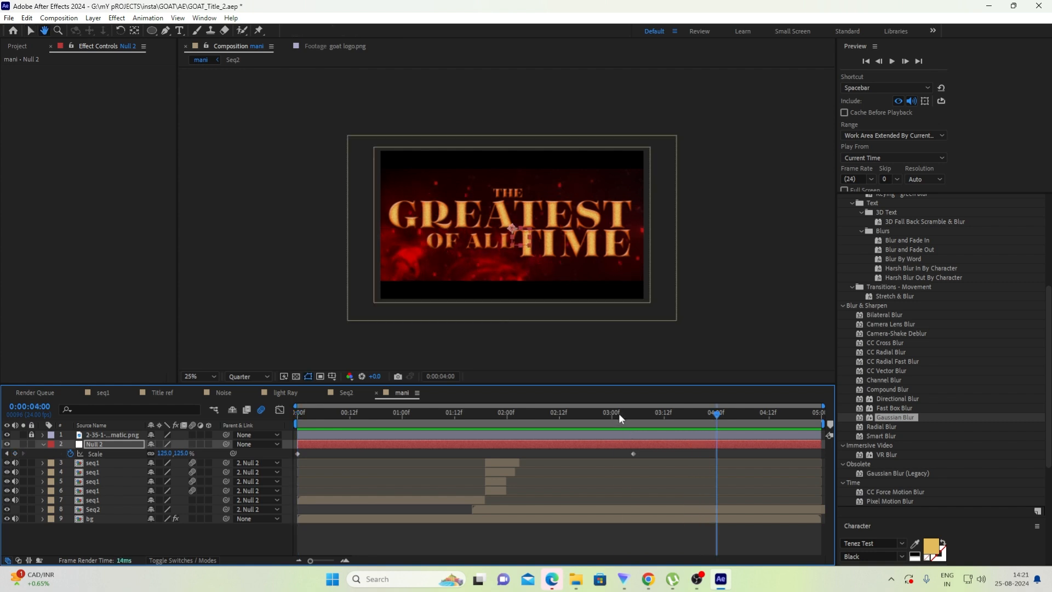
- Apply Easy Ease to both scale keyframes of the null object
click(629, 413)
click(634, 454)
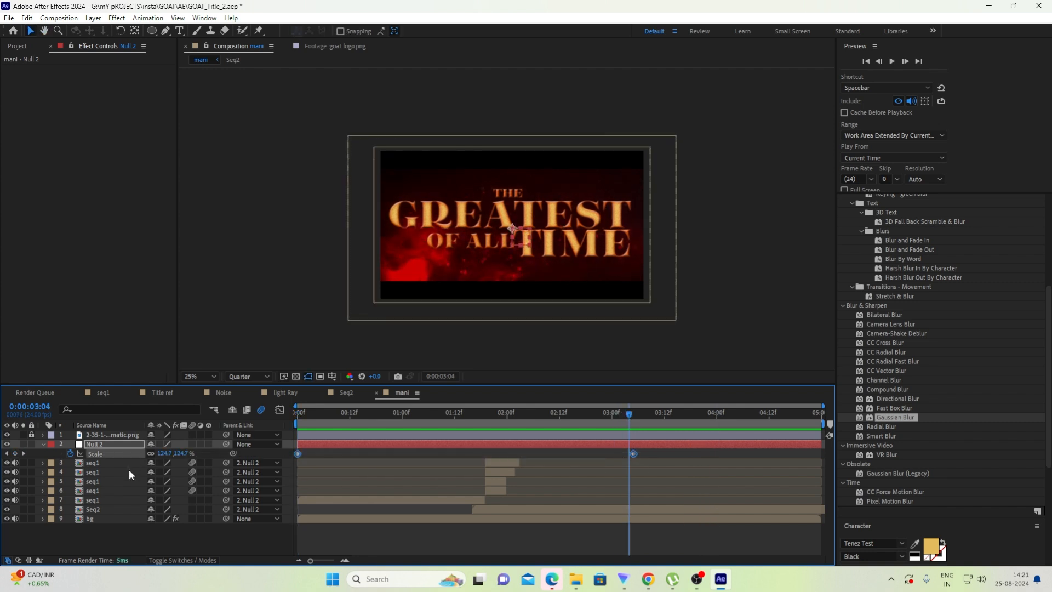
key(F9)
- End the work area at about 0:00:03:09 and preview the title animation from the start
drag(629, 413, 116, 392)
key(n)
key(space)
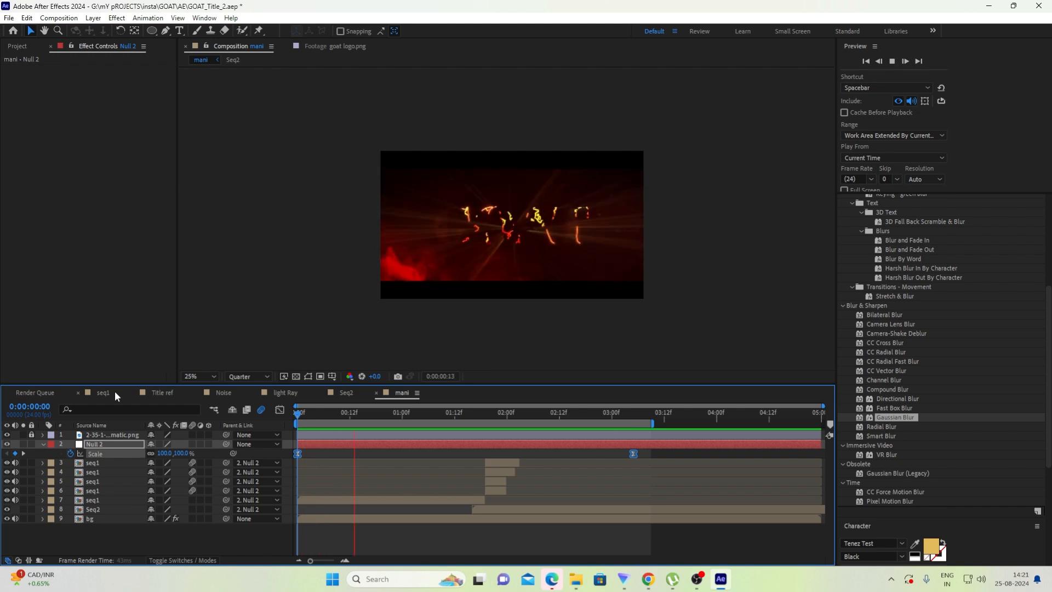